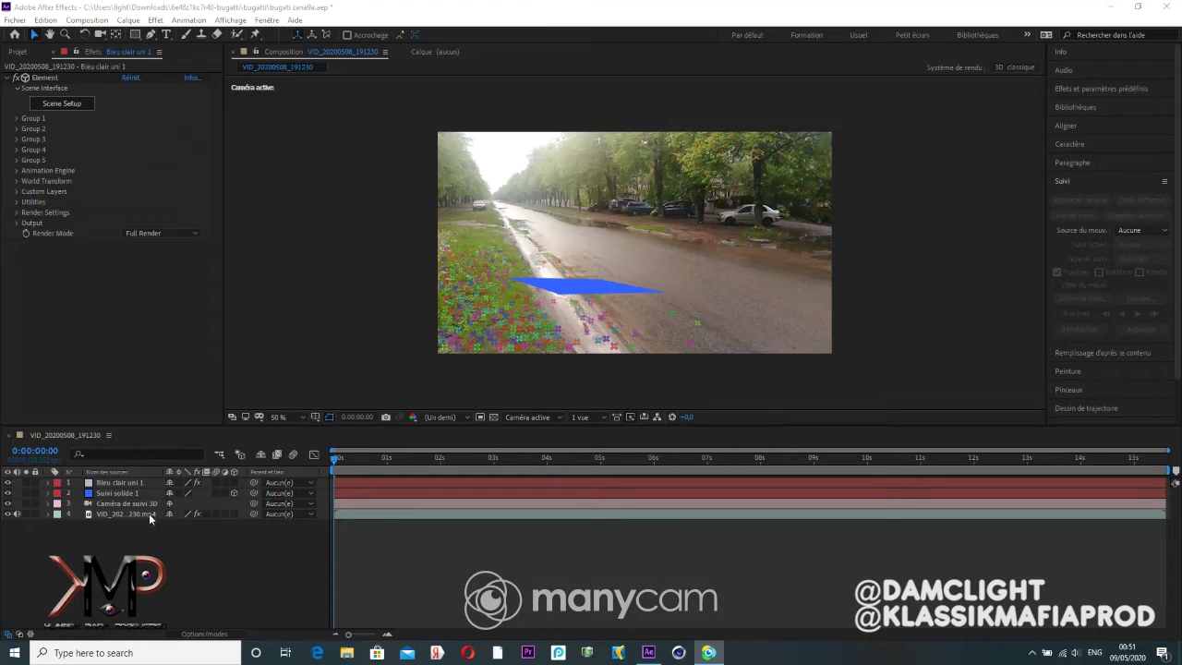
# Step: Step through the tracker layers, ending on the street footage layer to show its Suivi de la caméra 3D
pyautogui.click(113, 492)
pyautogui.click(118, 503)
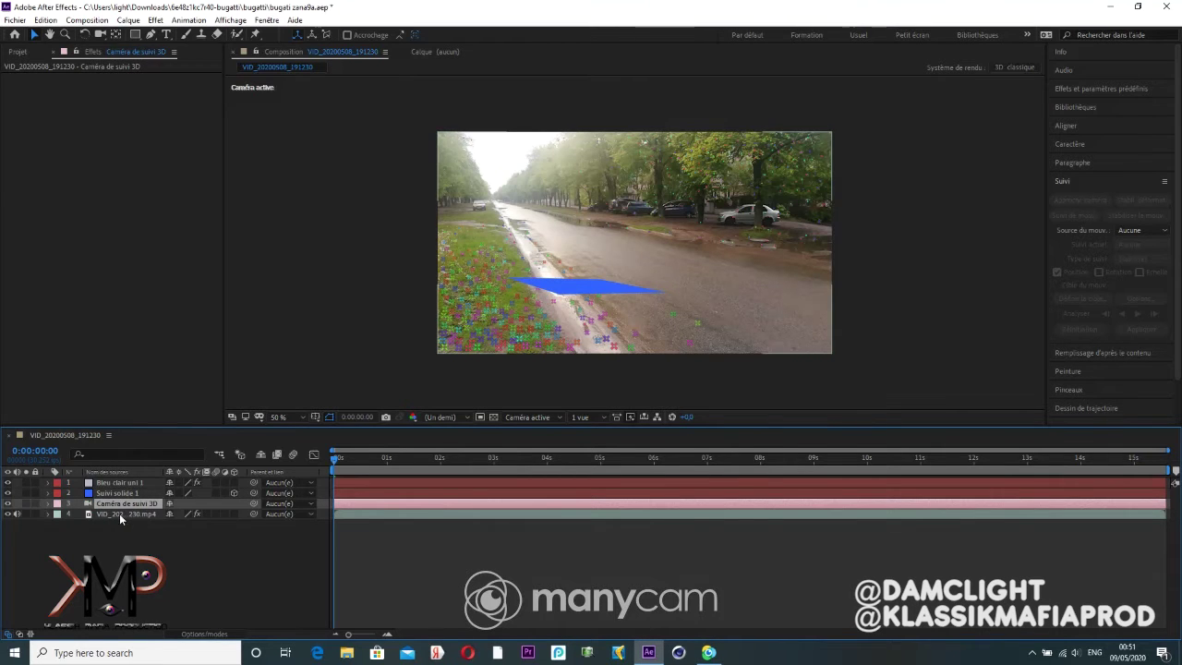
pyautogui.click(119, 514)
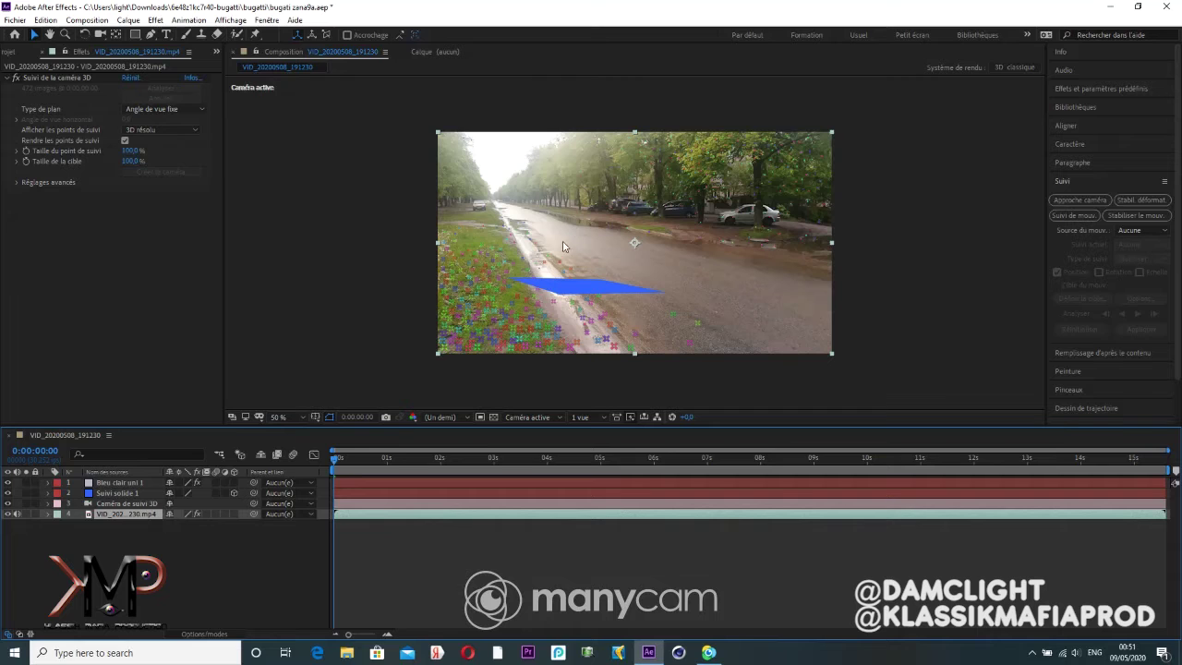
pyautogui.click(144, 504)
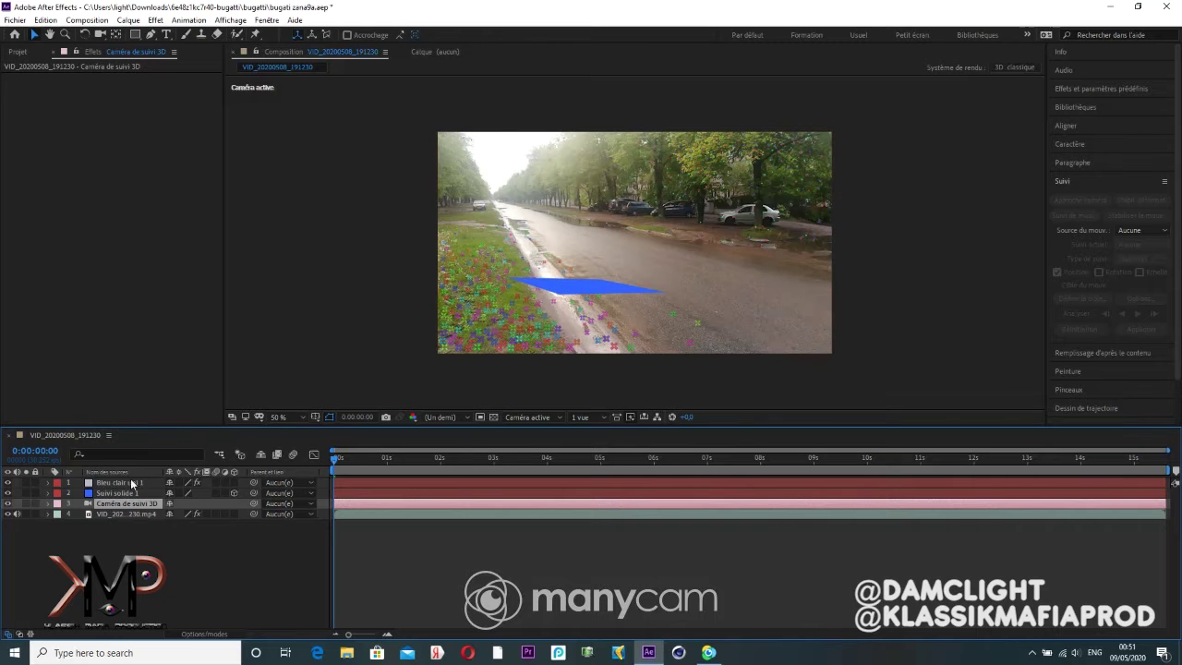
pyautogui.click(125, 514)
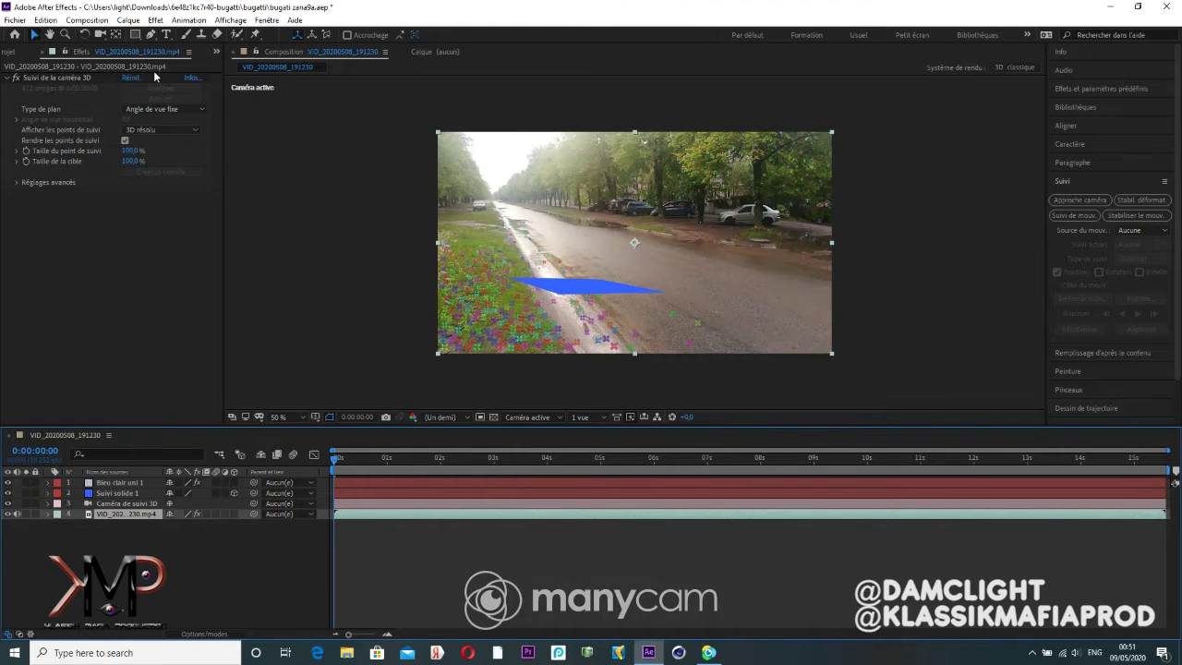
# Step: Display the camera tracker's track points, check their creation options, then reselect a timeline layer
pyautogui.click(64, 77)
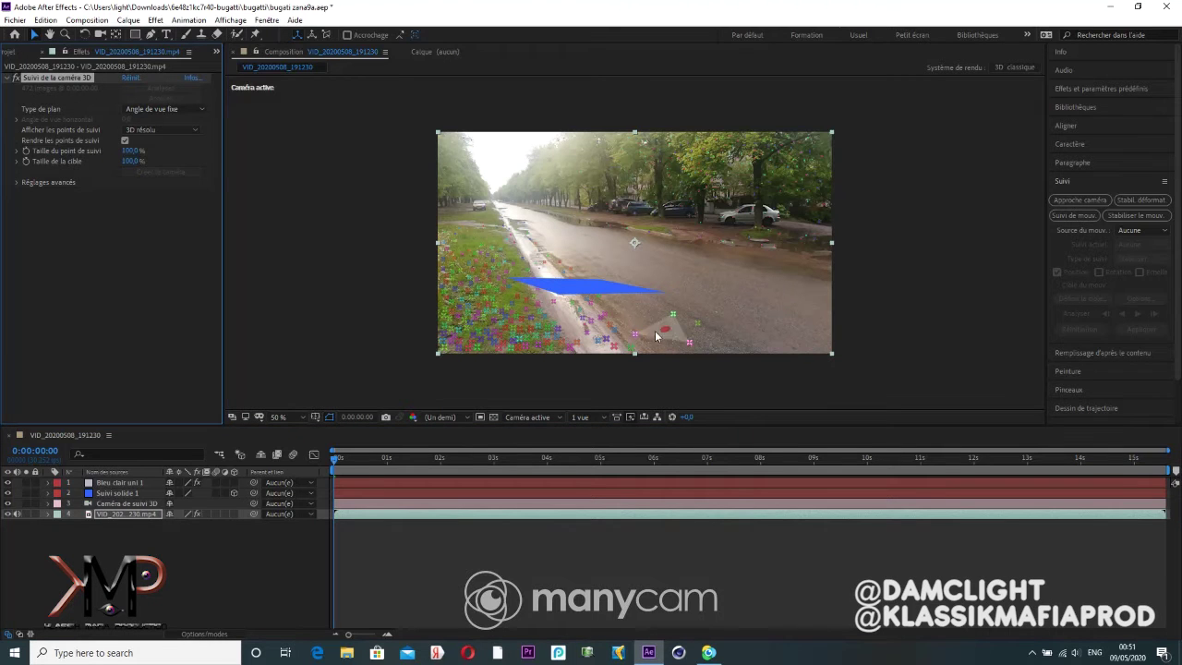
pyautogui.rightClick(662, 334)
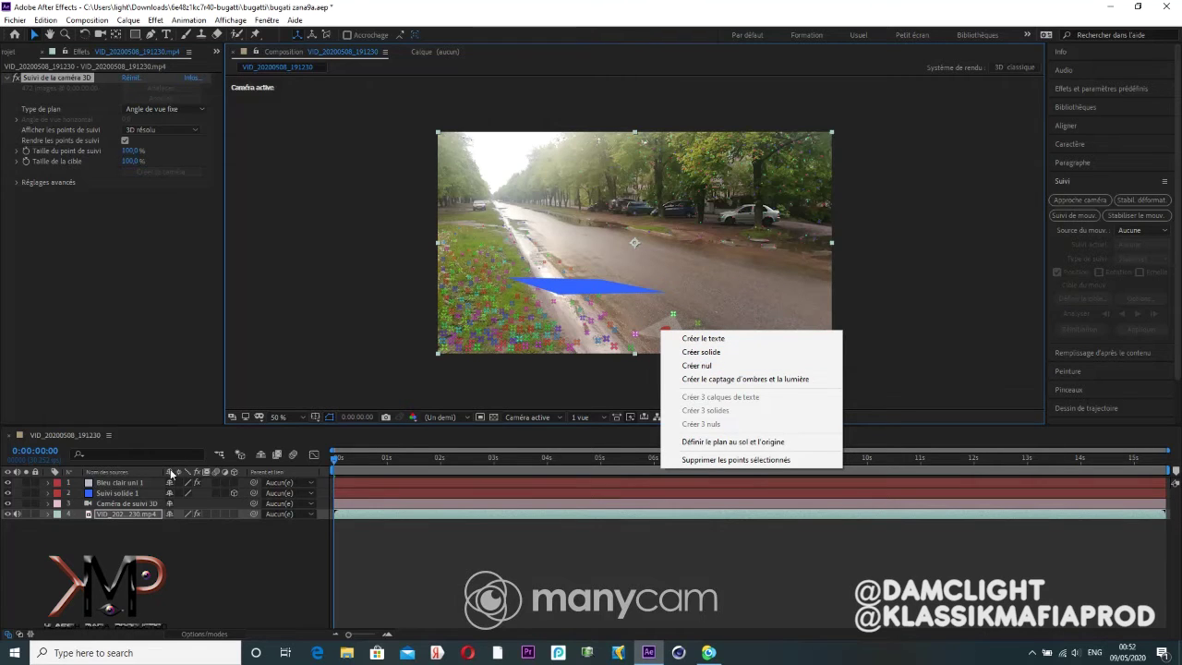
pyautogui.click(128, 504)
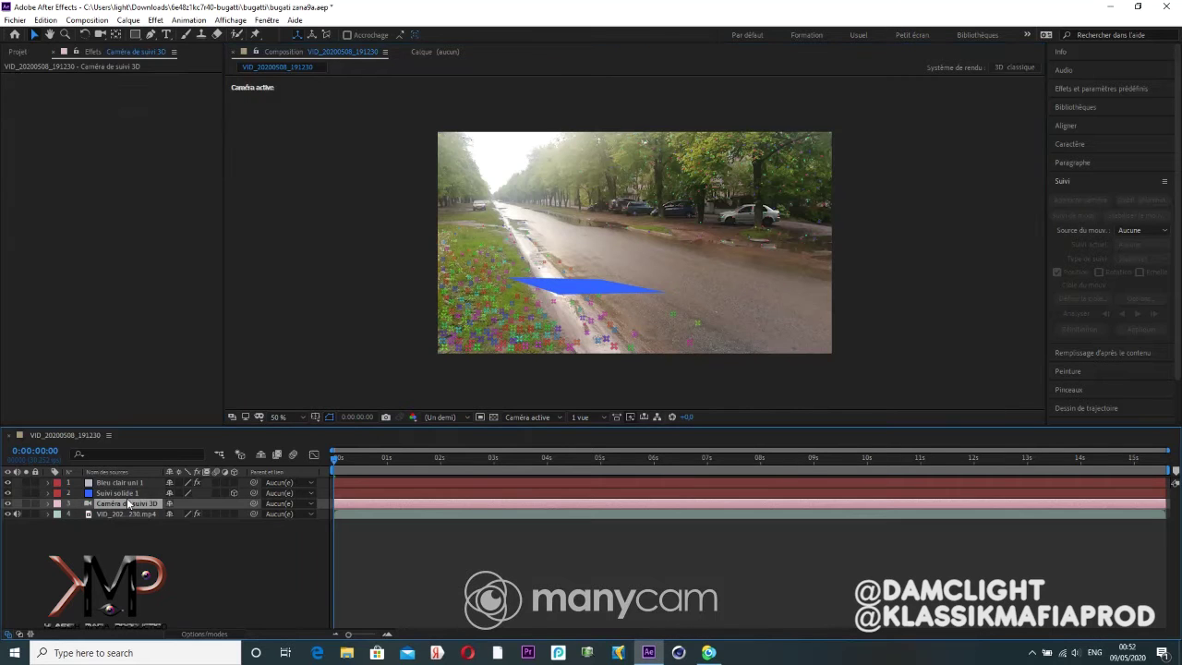
# Step: With Bleu clair uni 1 selected, browse the Calque and Effet menus, then open Element's Scene Setup
pyautogui.click(120, 482)
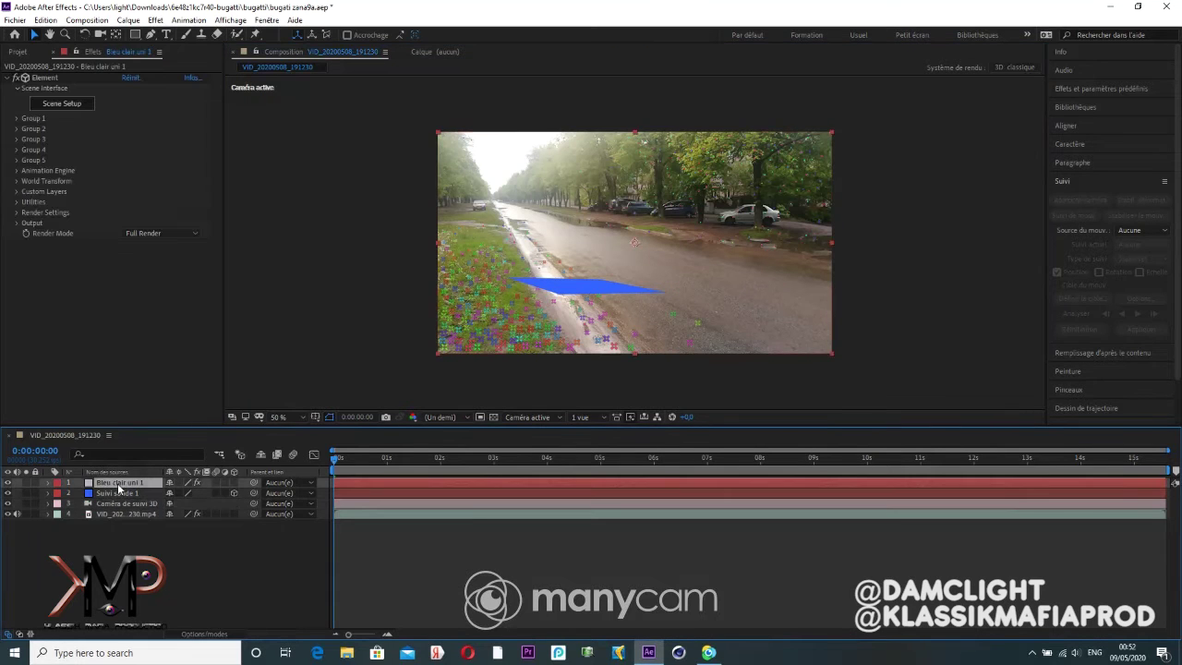
pyautogui.click(127, 20)
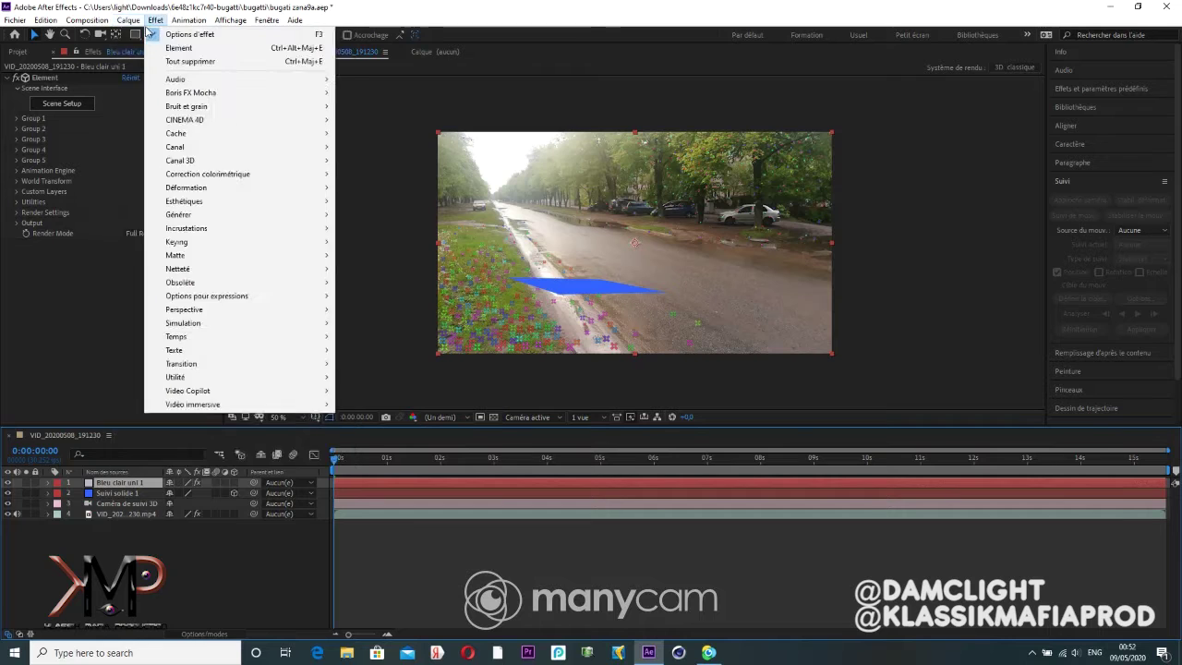
pyautogui.moveTo(141, 35)
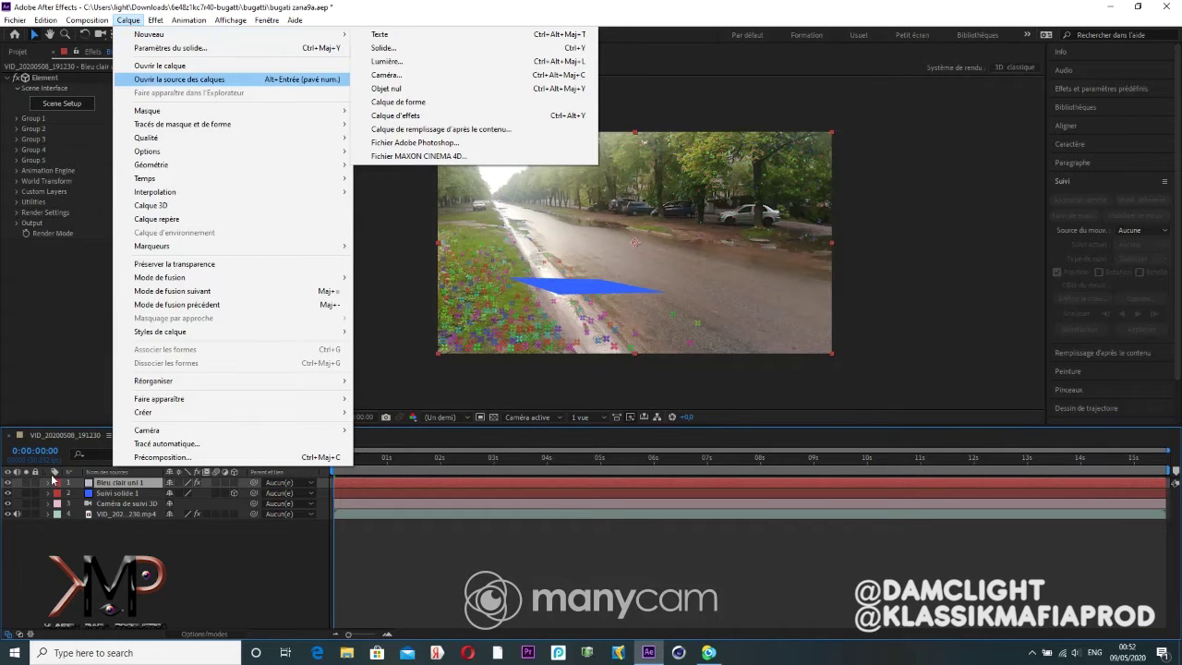
pyautogui.click(118, 483)
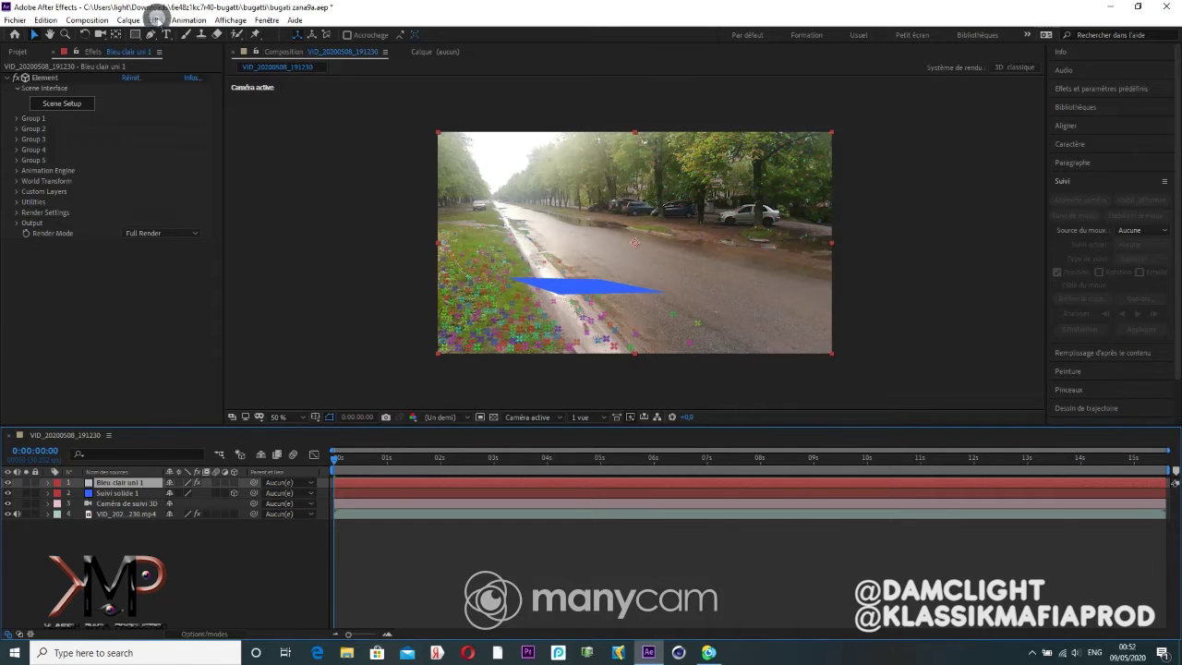
pyautogui.click(154, 19)
pyautogui.moveTo(262, 399)
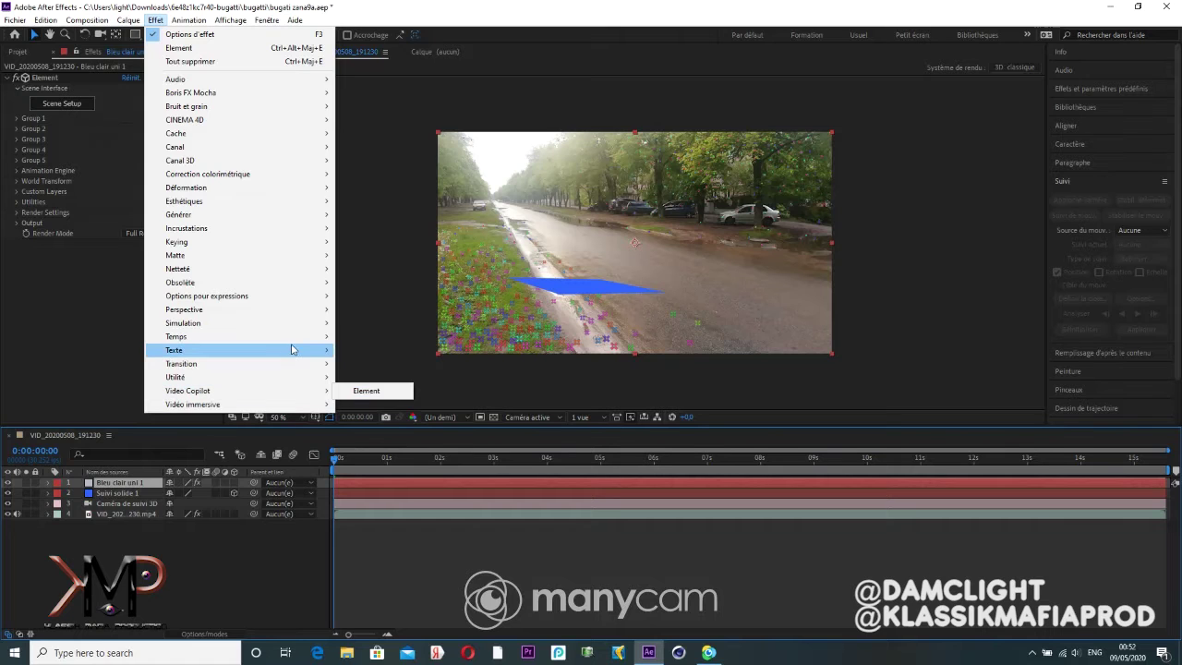
pyautogui.moveTo(287, 363)
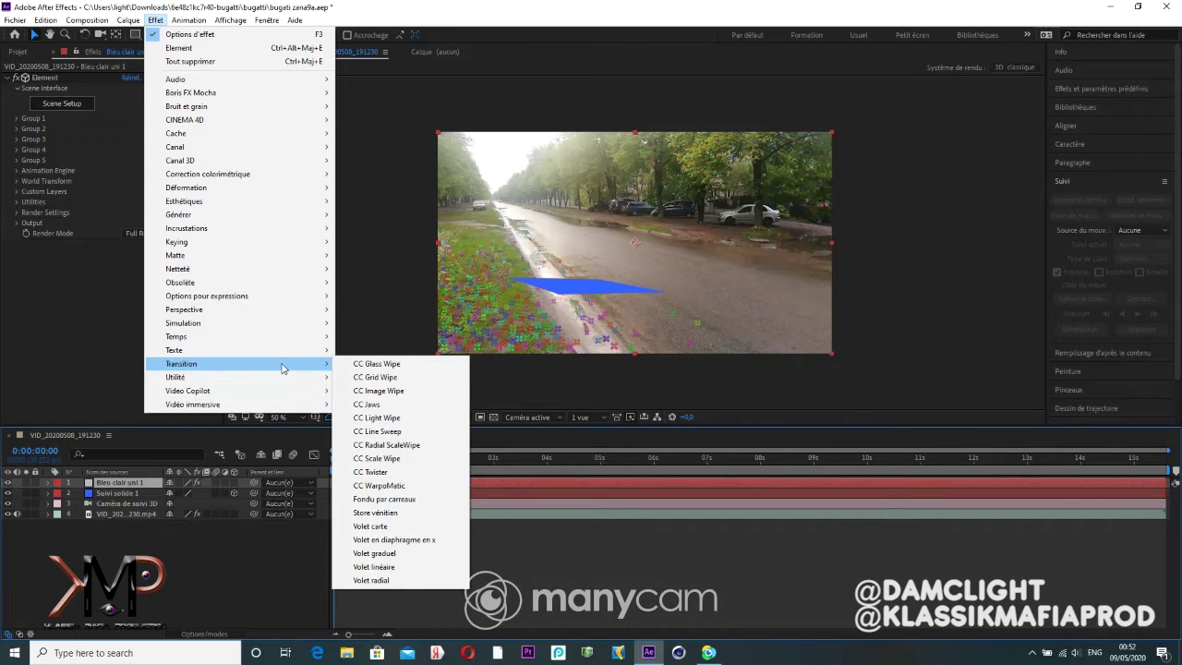
pyautogui.click(128, 487)
pyautogui.click(77, 103)
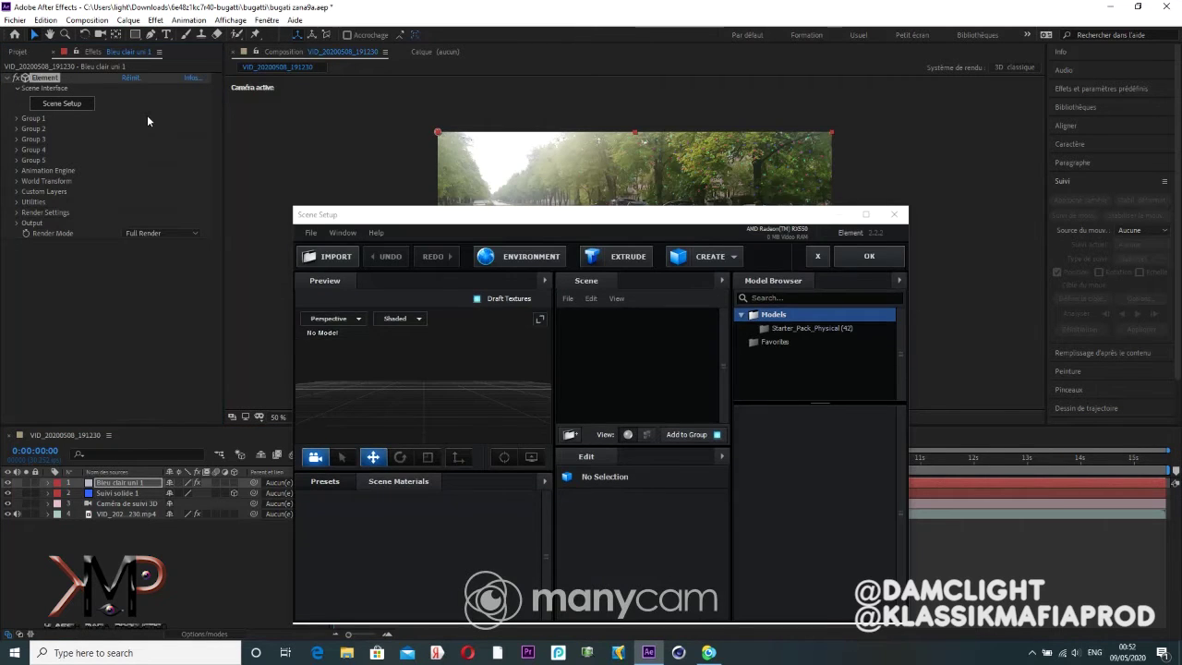
# Step: Import the bugatti.obj model into the Element scene with default import preferences
pyautogui.click(351, 258)
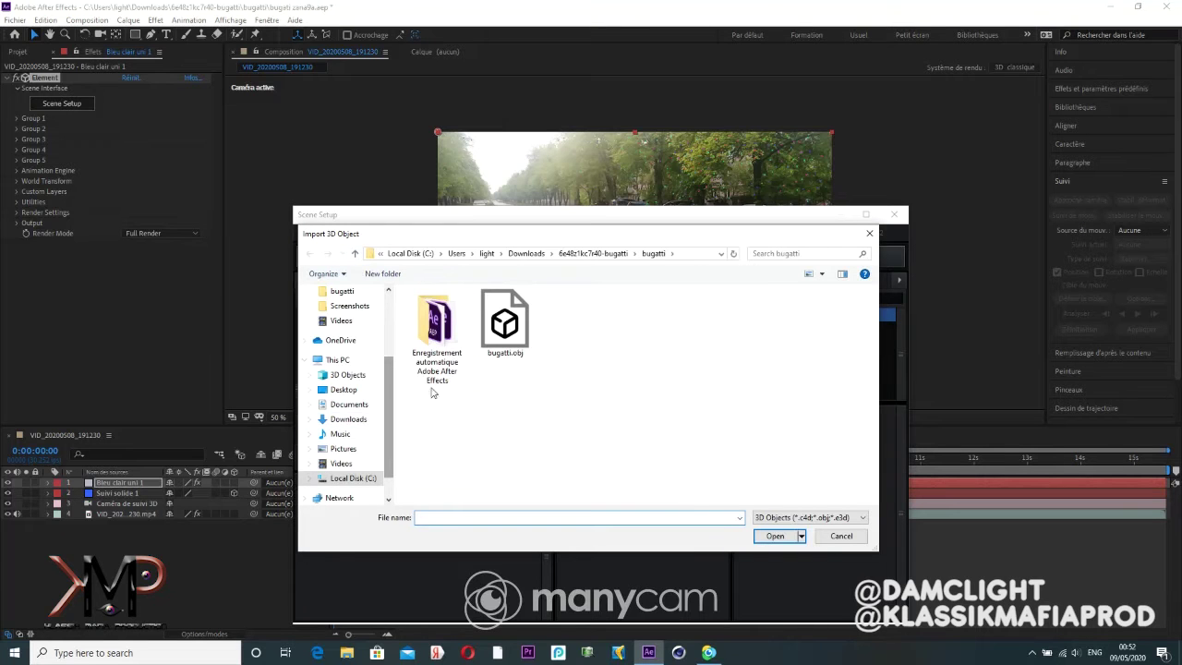
pyautogui.doubleClick(506, 325)
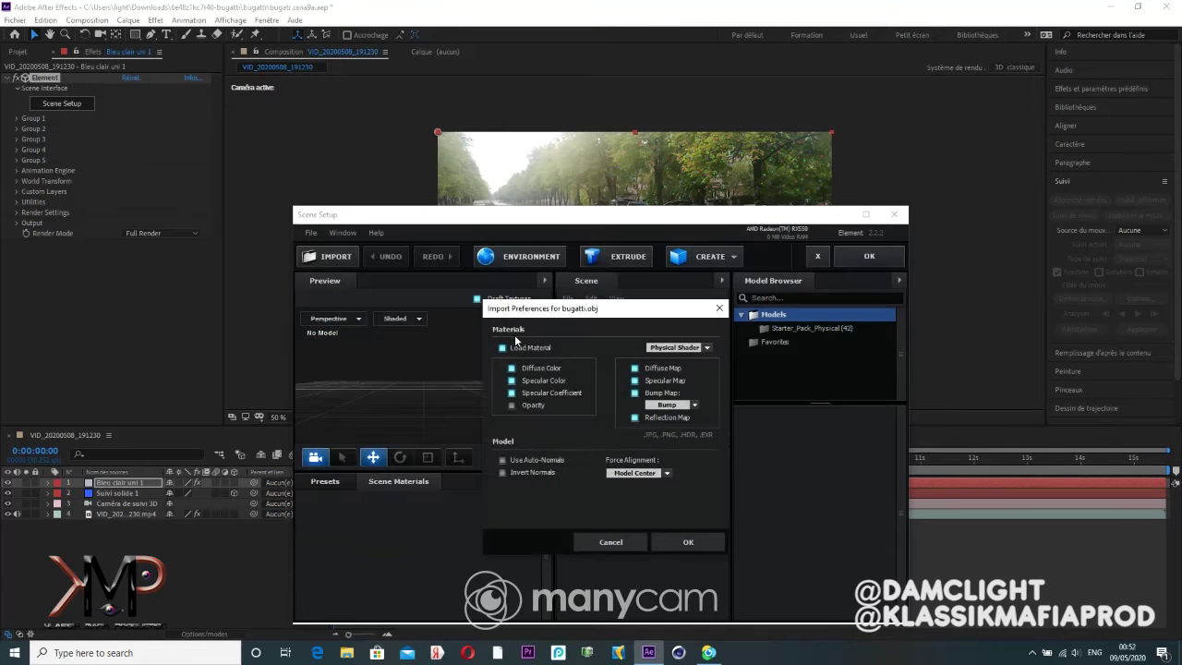
pyautogui.click(694, 542)
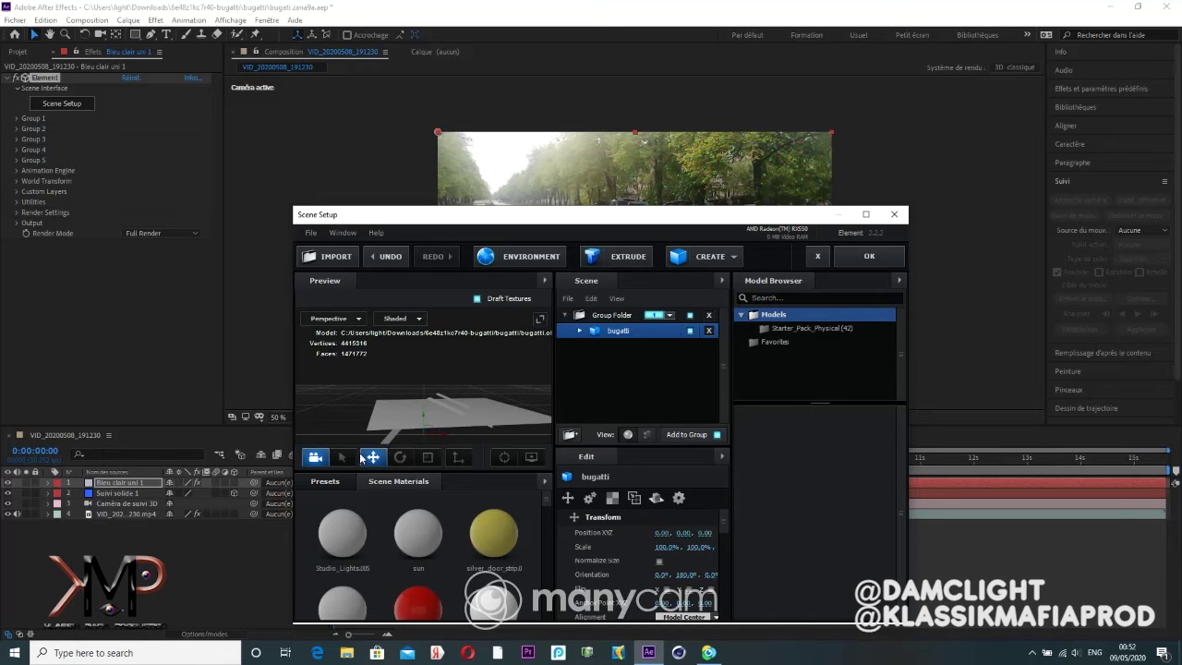
# Step: Nudge the car upward, switch to scaling, and maximize the Scene Setup window
pyautogui.click(403, 459)
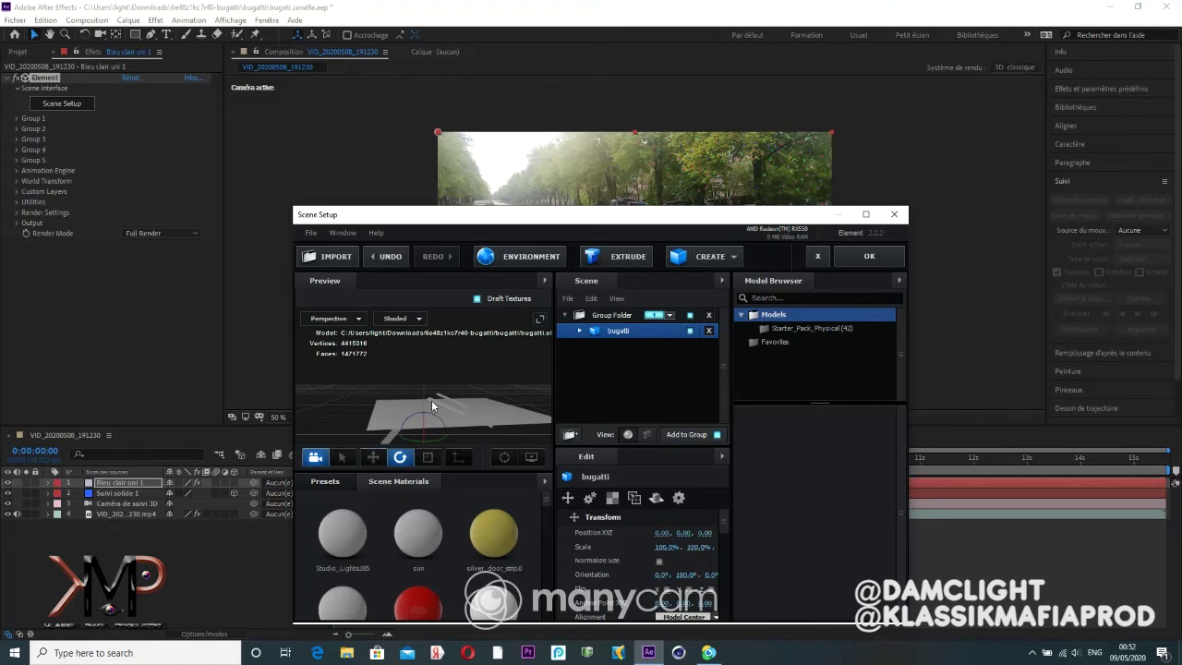
pyautogui.click(373, 458)
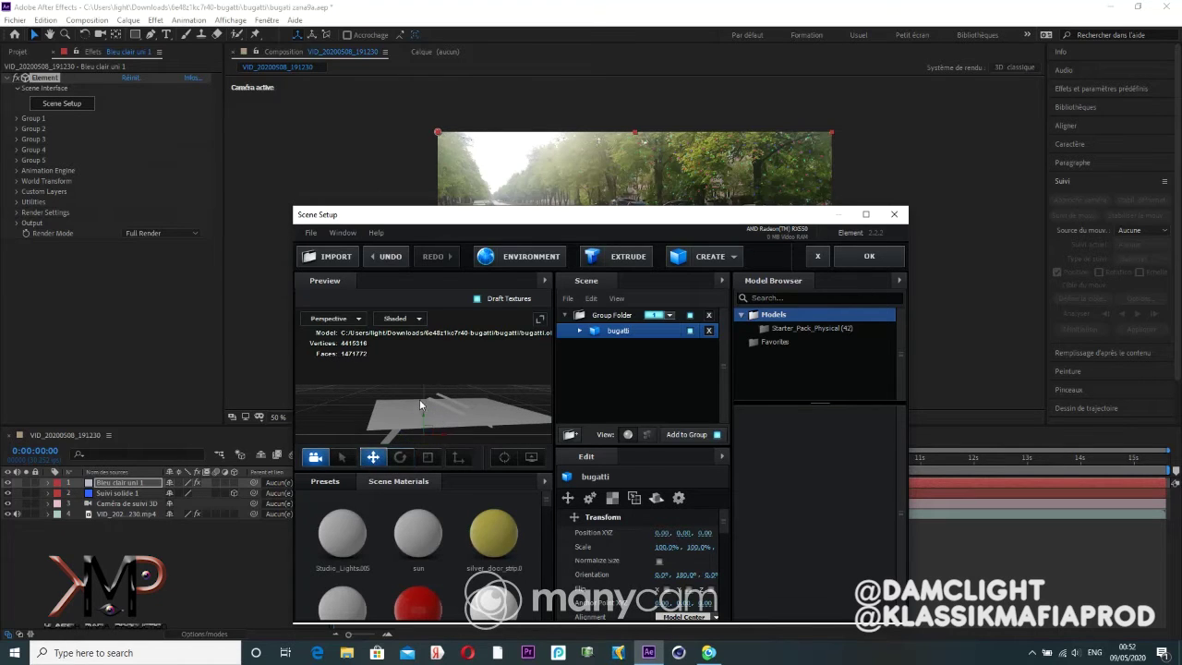
pyautogui.moveTo(424, 414); pyautogui.dragTo(445, 344)
pyautogui.click(427, 458)
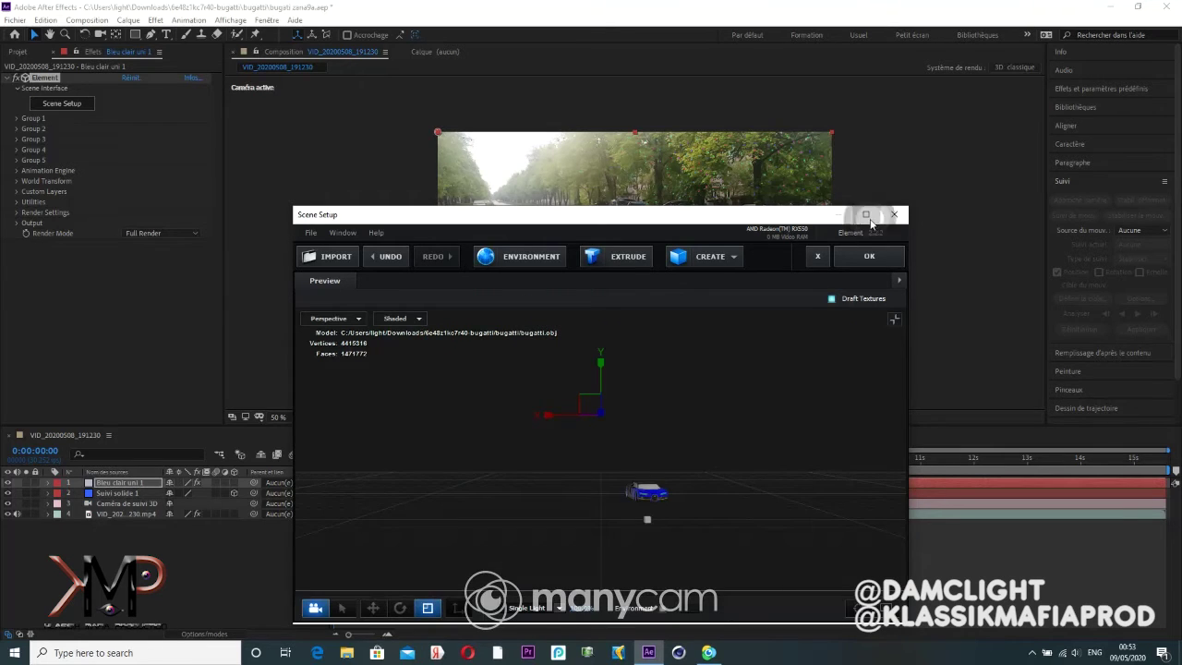
pyautogui.click(865, 214)
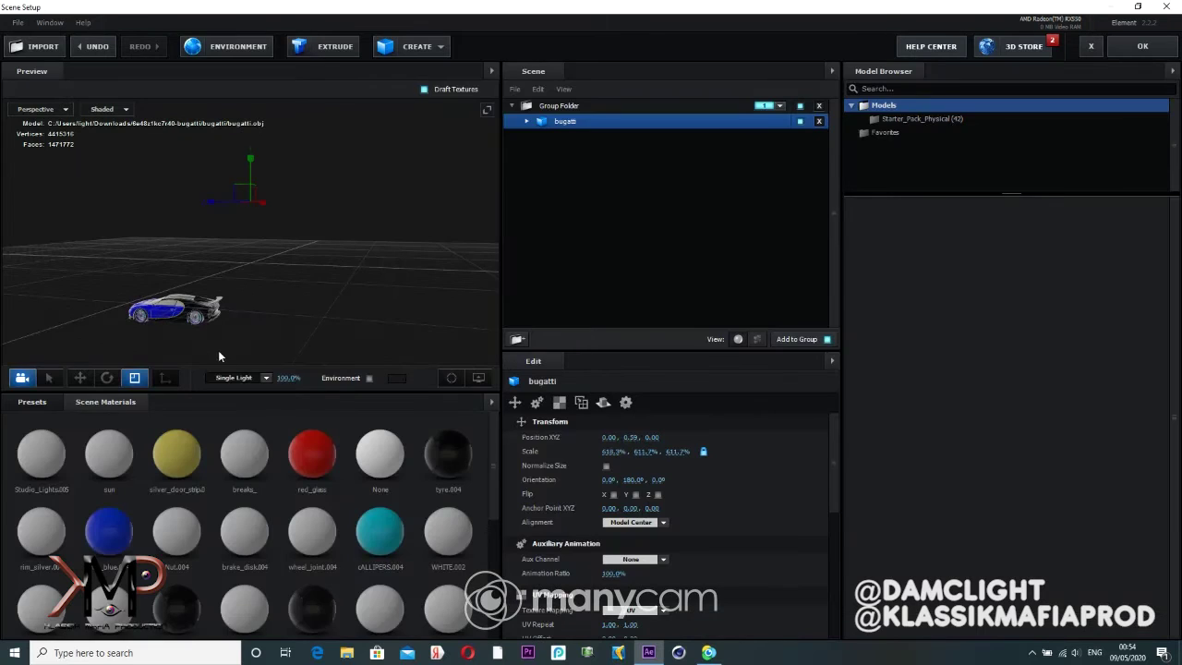
# Step: Adjust the Bugatti's height along Y toward the ground, then apply the scene with OK
pyautogui.click(82, 379)
pyautogui.moveTo(250, 171)
pyautogui.mouseDown()
pyautogui.moveTo(274, 116)
pyautogui.moveTo(309, 319)
pyautogui.mouseUp()
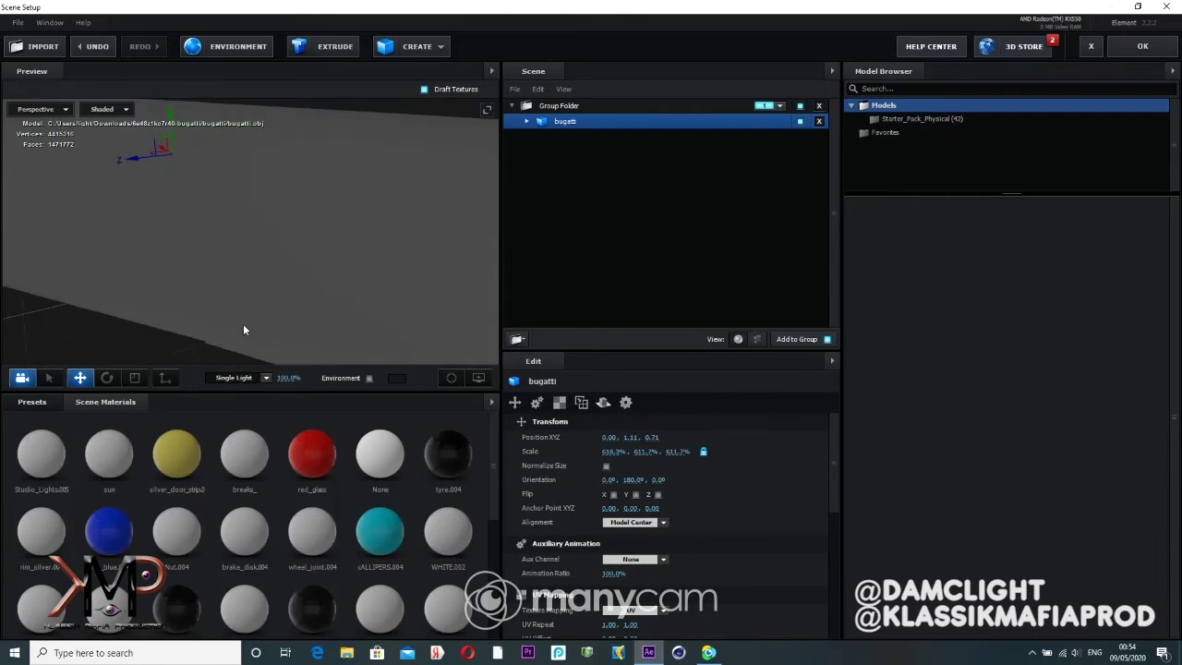
pyautogui.scroll(-2, 337, 235)
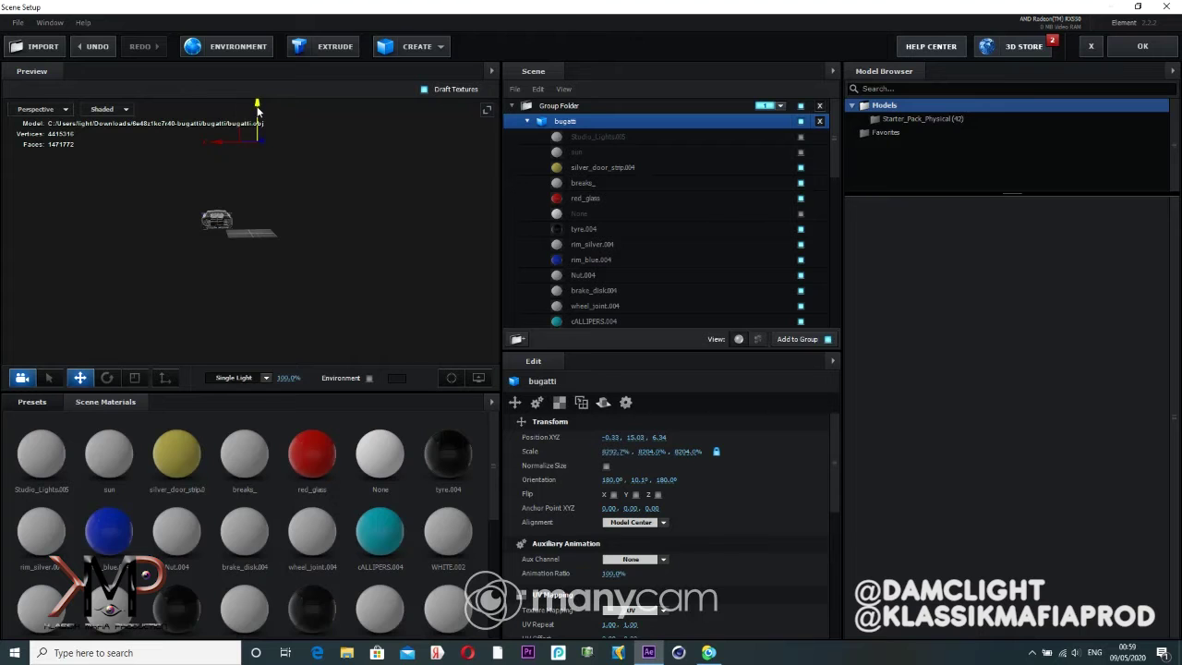
pyautogui.moveTo(257, 105); pyautogui.dragTo(261, 119)
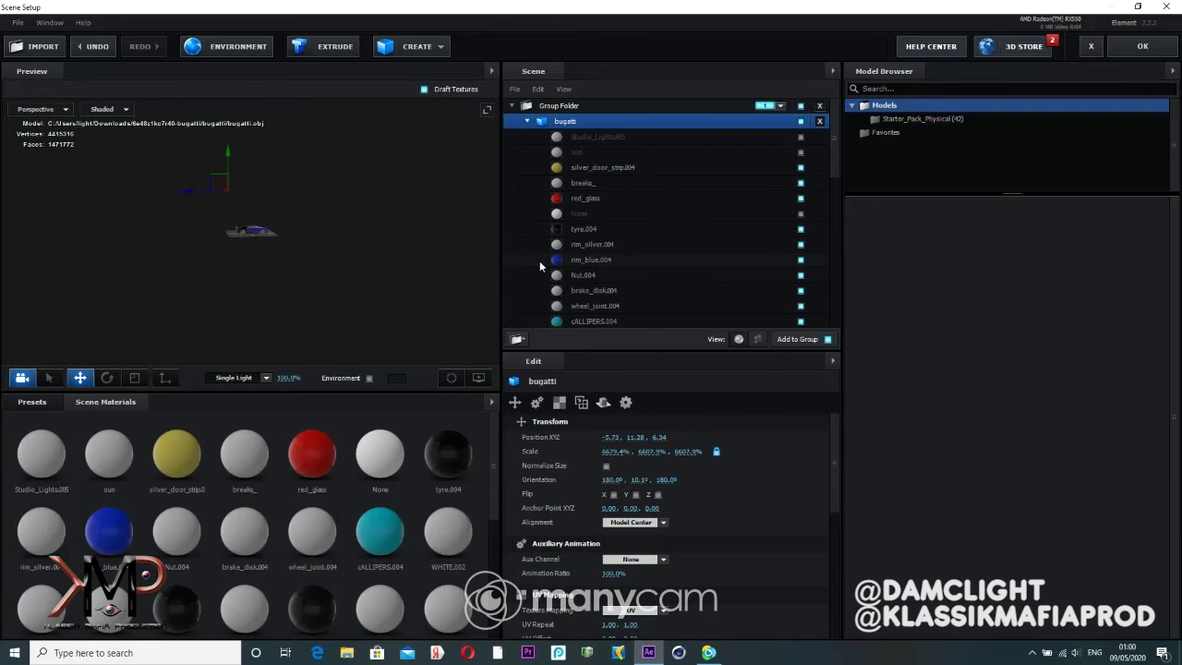
pyautogui.click(1128, 50)
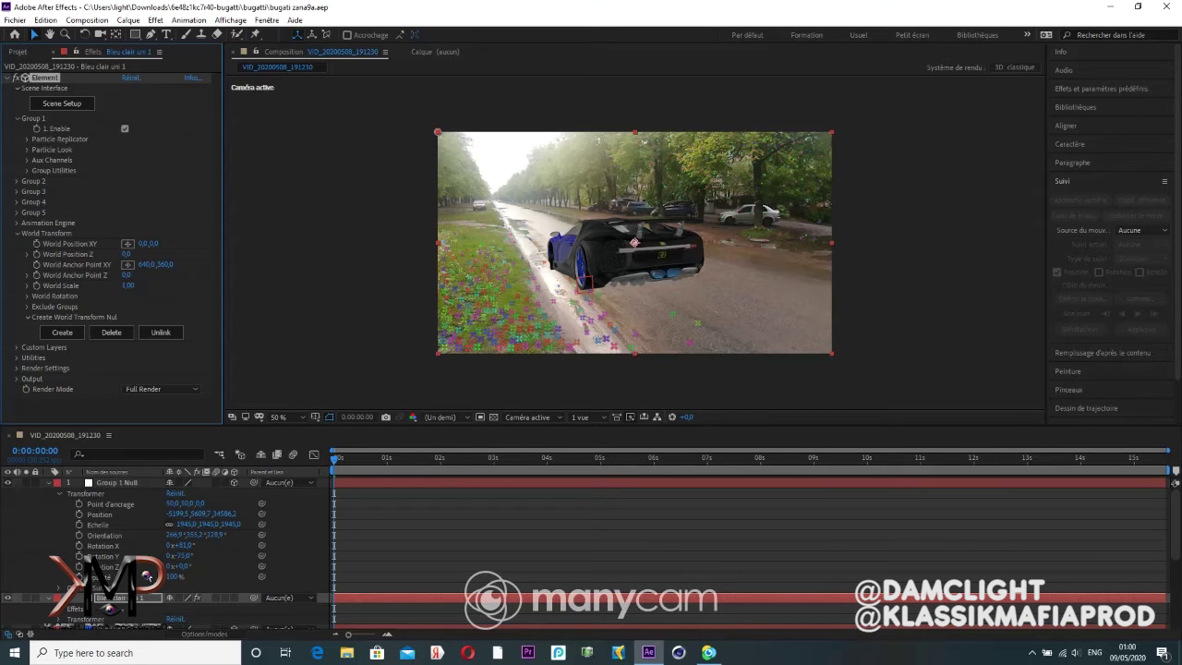
# Step: Move Group 1 Null to -1976.5, 5609.7, 34586.2 to put the Bugatti on the road
pyautogui.moveTo(178, 513)
pyautogui.mouseDown()
pyautogui.moveTo(522, 496)
pyautogui.moveTo(960, 294)
pyautogui.mouseUp()
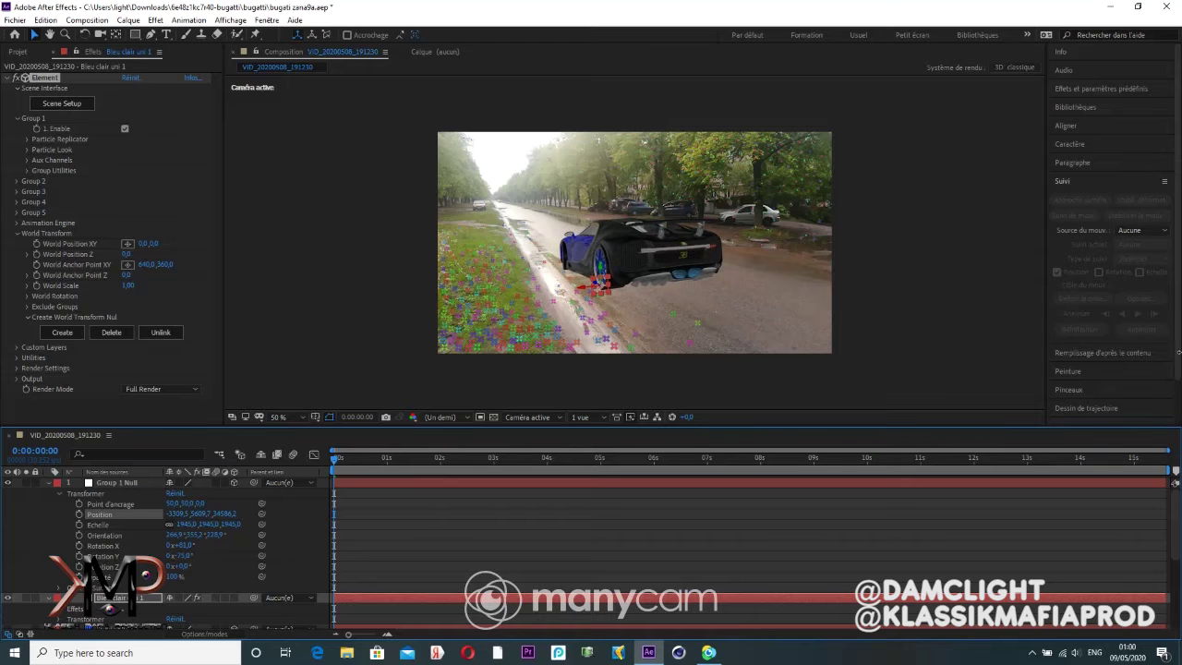
pyautogui.moveTo(184, 513)
pyautogui.mouseDown()
pyautogui.moveTo(886, 450)
pyautogui.moveTo(1151, 300)
pyautogui.mouseUp()
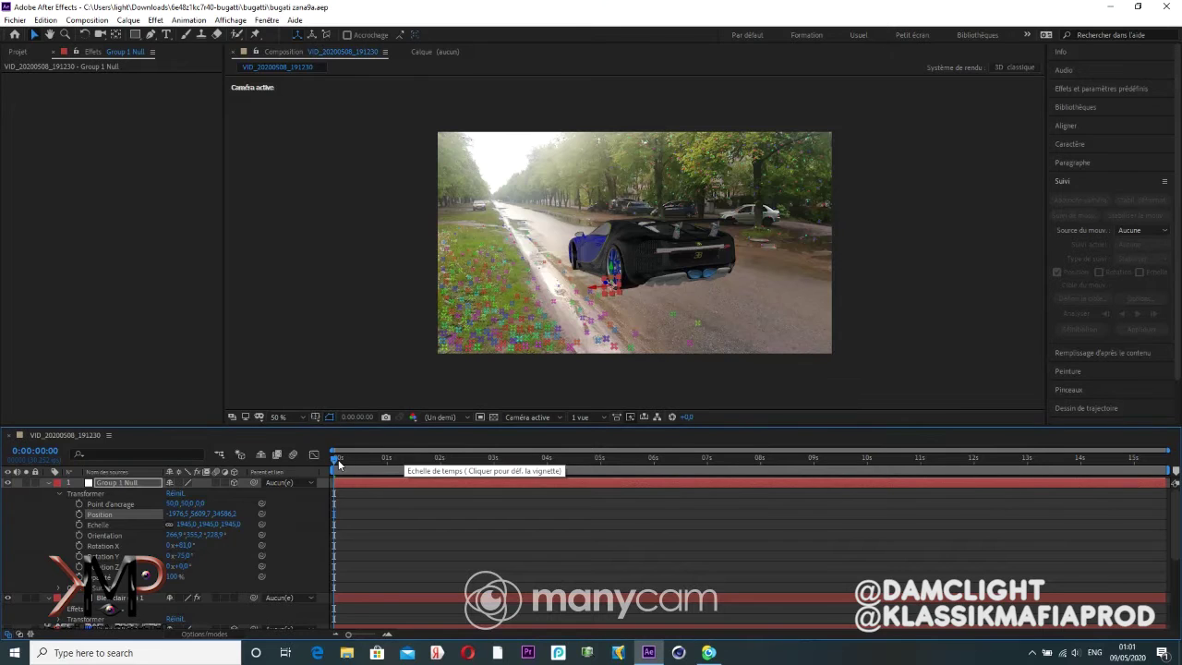
# Step: Scrub and preview the composite from the first frame, then select the Bleu clair uni 1 layer
pyautogui.click(360, 458)
pyautogui.moveTo(488, 465)
pyautogui.mouseDown()
pyautogui.moveTo(897, 466)
pyautogui.moveTo(635, 471)
pyautogui.mouseUp()
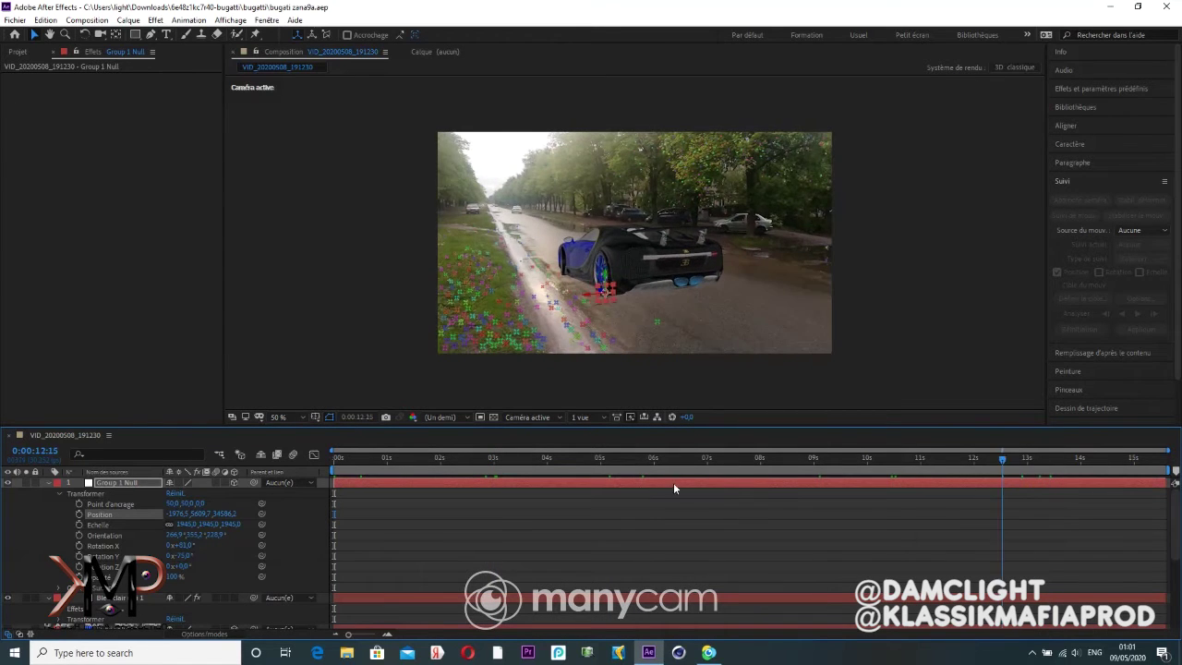
pyautogui.moveTo(379, 451); pyautogui.dragTo(294, 450)
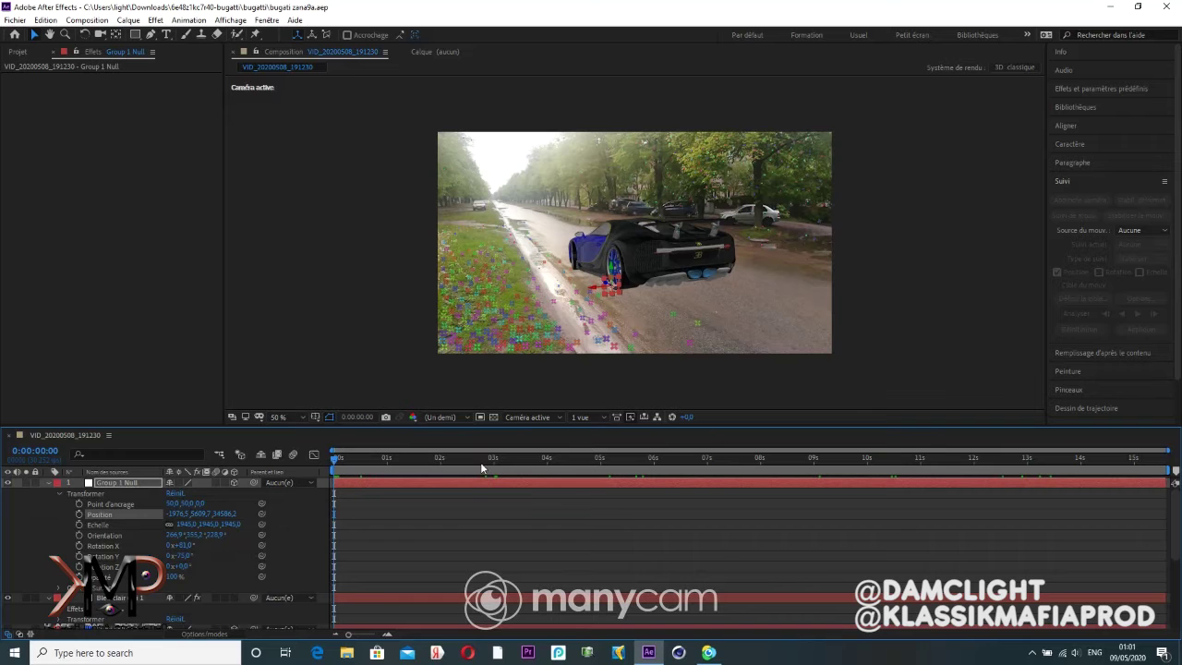
pyautogui.press('space')
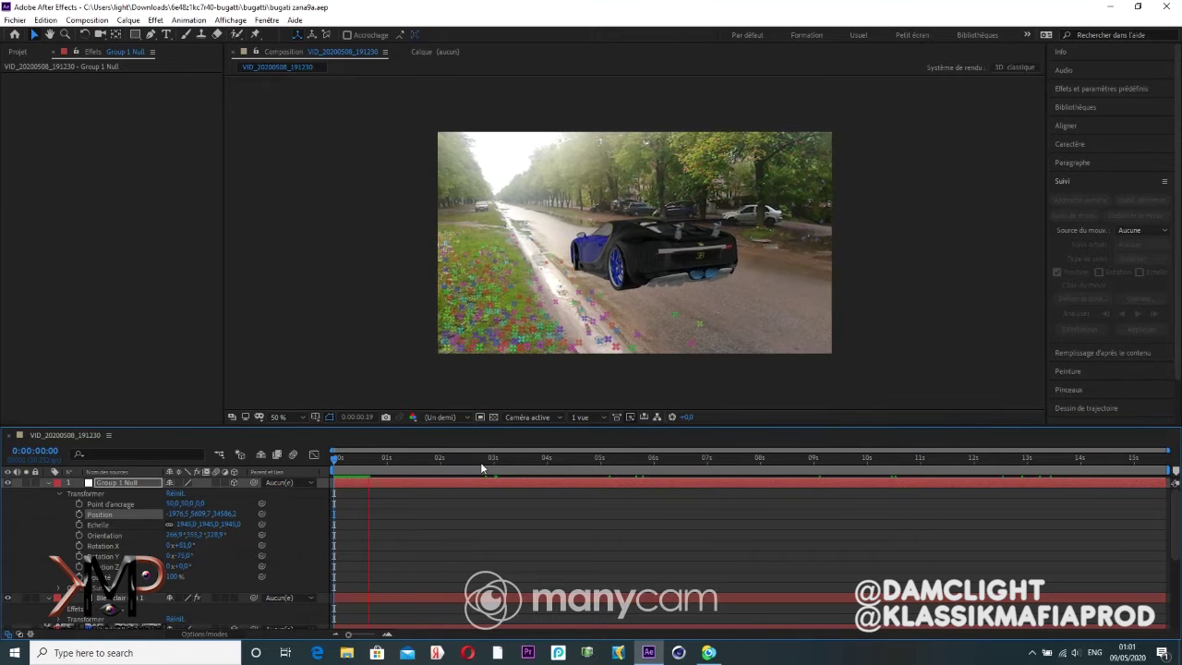
pyautogui.click(120, 597)
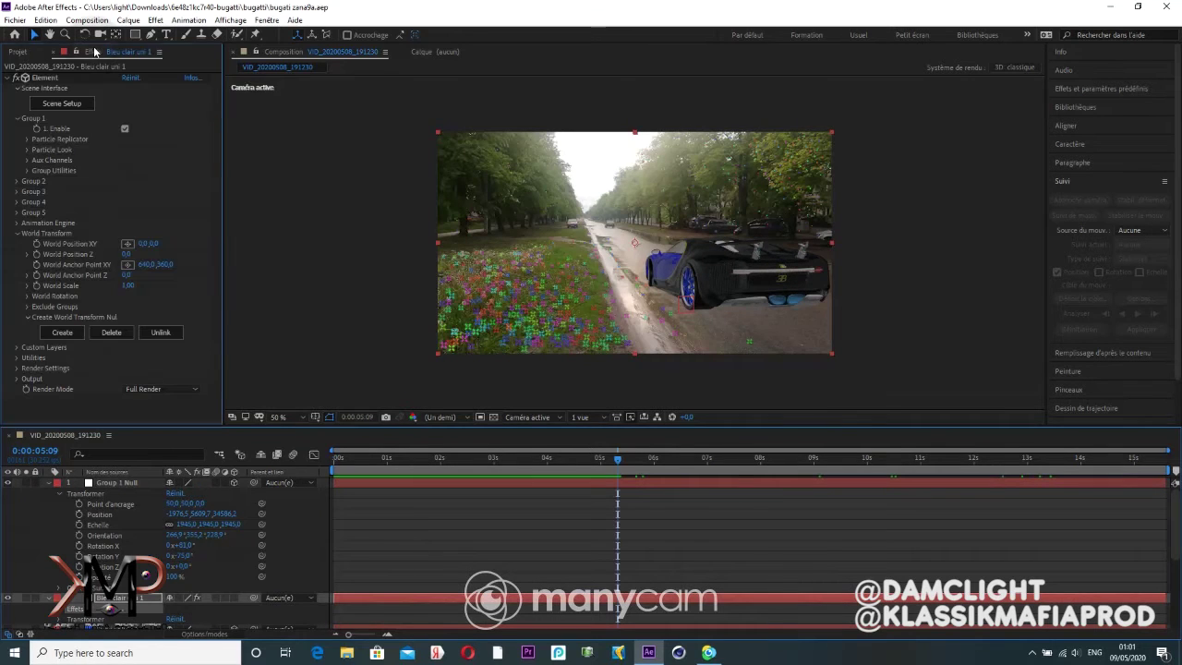
# Step: Place Plane Model below bugatti in the Element scene and scale it to 1327.7%
pyautogui.click(64, 106)
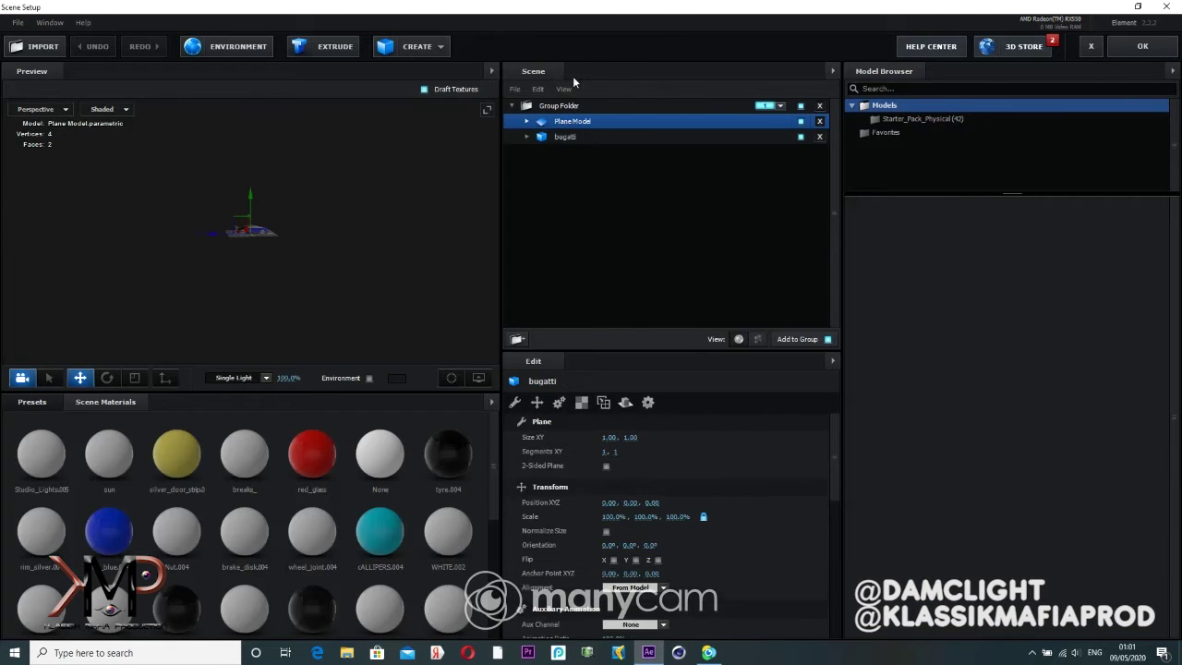
pyautogui.moveTo(557, 123); pyautogui.dragTo(556, 147)
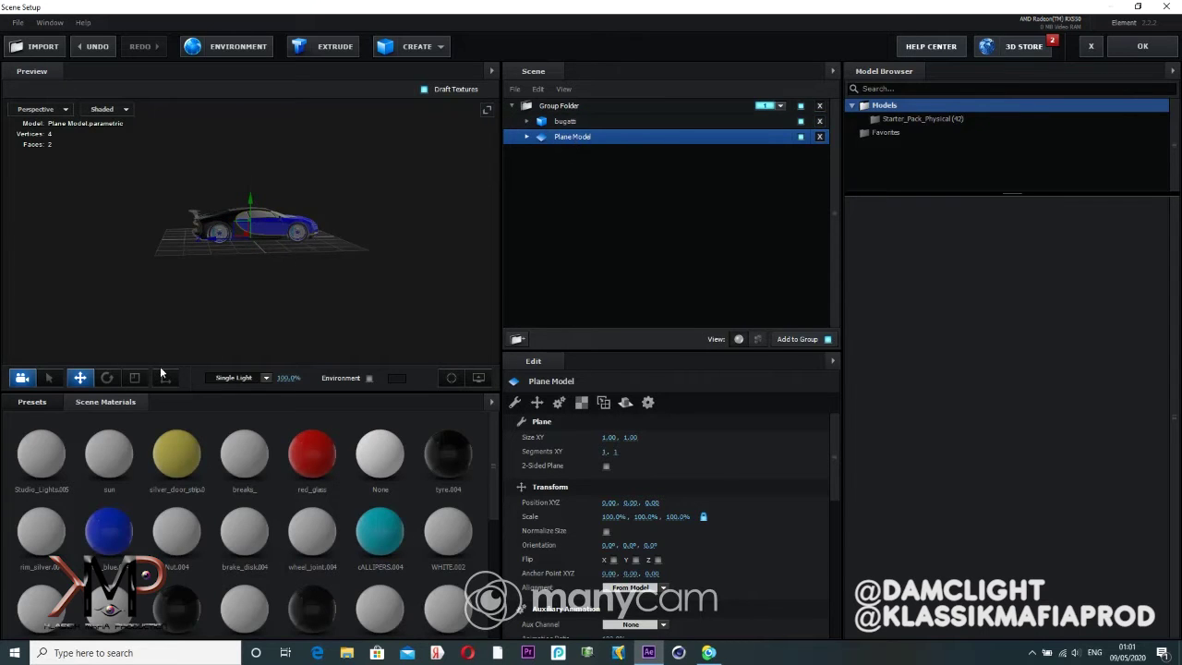
pyautogui.click(134, 377)
pyautogui.moveTo(247, 238)
pyautogui.mouseDown()
pyautogui.moveTo(372, 272)
pyautogui.moveTo(348, 280)
pyautogui.mouseUp()
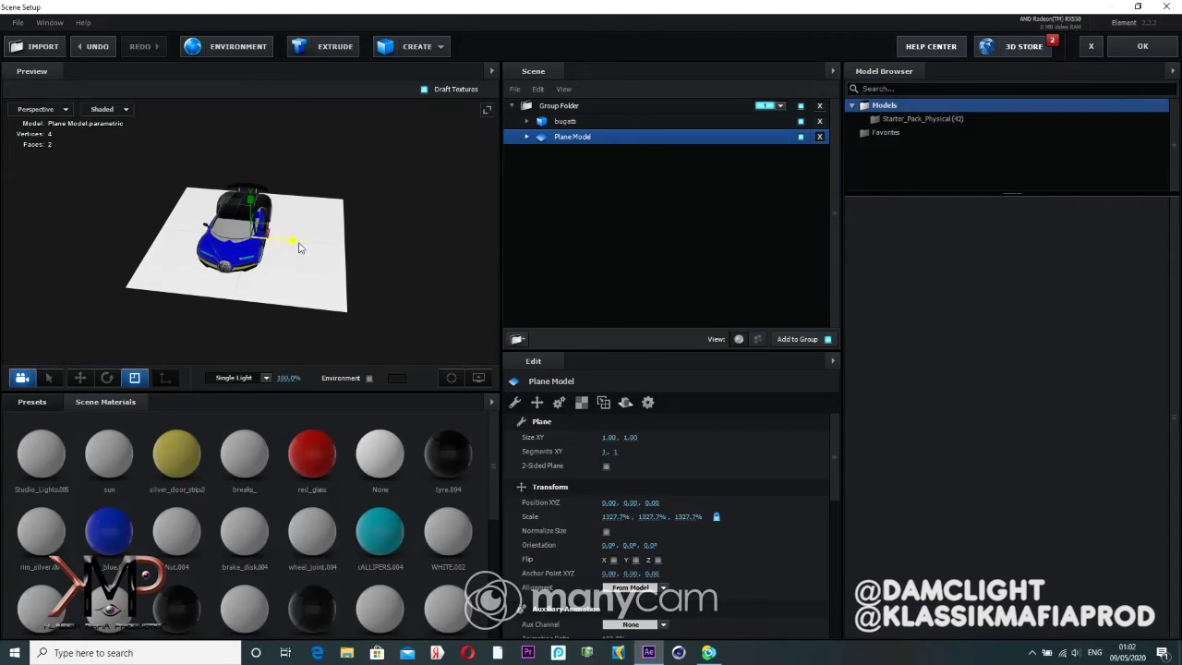
# Step: Shift the Bugatti along X to -4.99, 11.28, 6.34 on the plane and apply the scene
pyautogui.click(81, 378)
pyautogui.moveTo(176, 323); pyautogui.dragTo(195, 296)
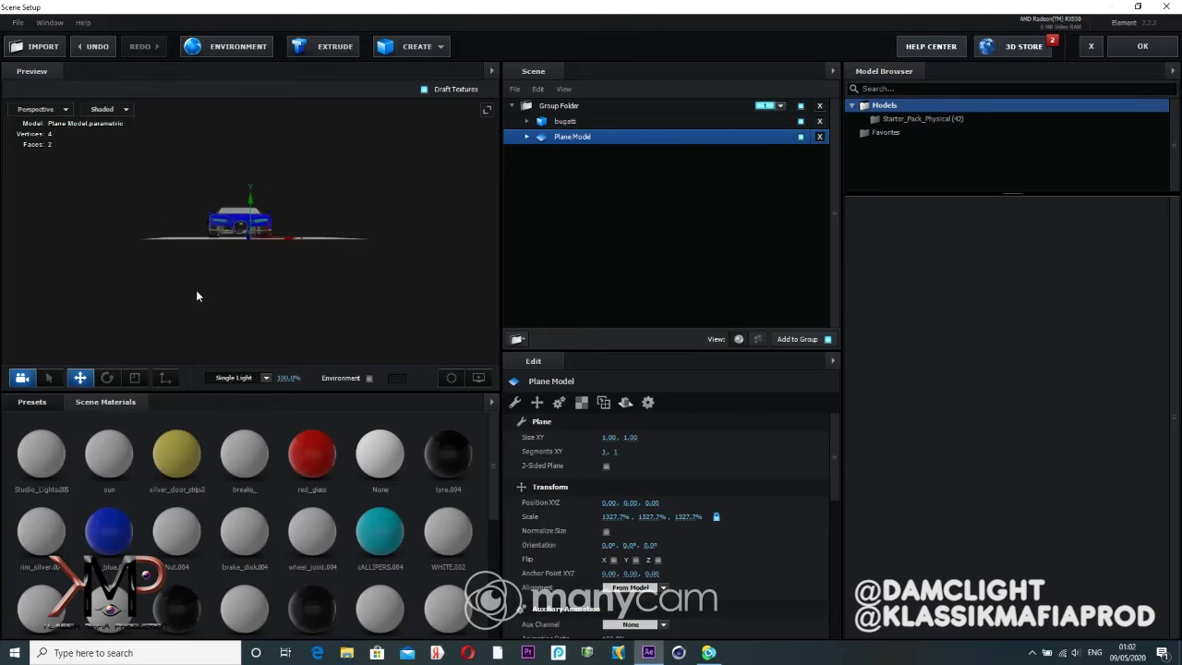
pyautogui.click(556, 120)
pyautogui.moveTo(380, 268)
pyautogui.mouseDown()
pyautogui.moveTo(205, 266)
pyautogui.moveTo(378, 280)
pyautogui.mouseUp()
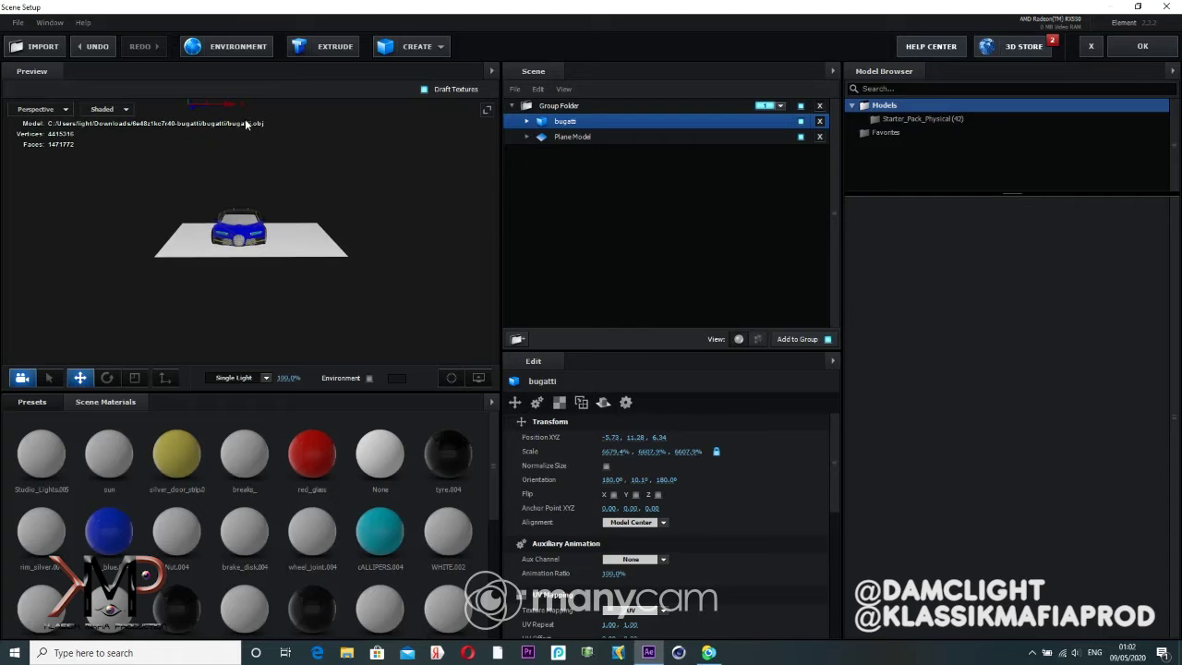
pyautogui.moveTo(230, 104); pyautogui.dragTo(238, 104)
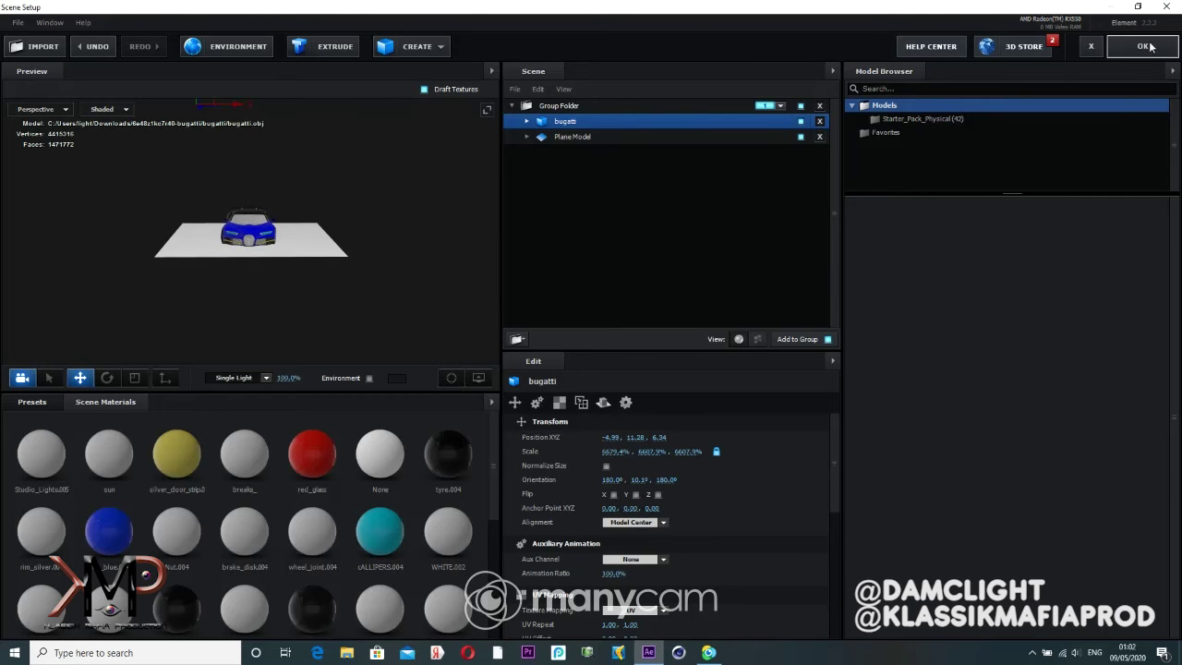
pyautogui.click(1144, 46)
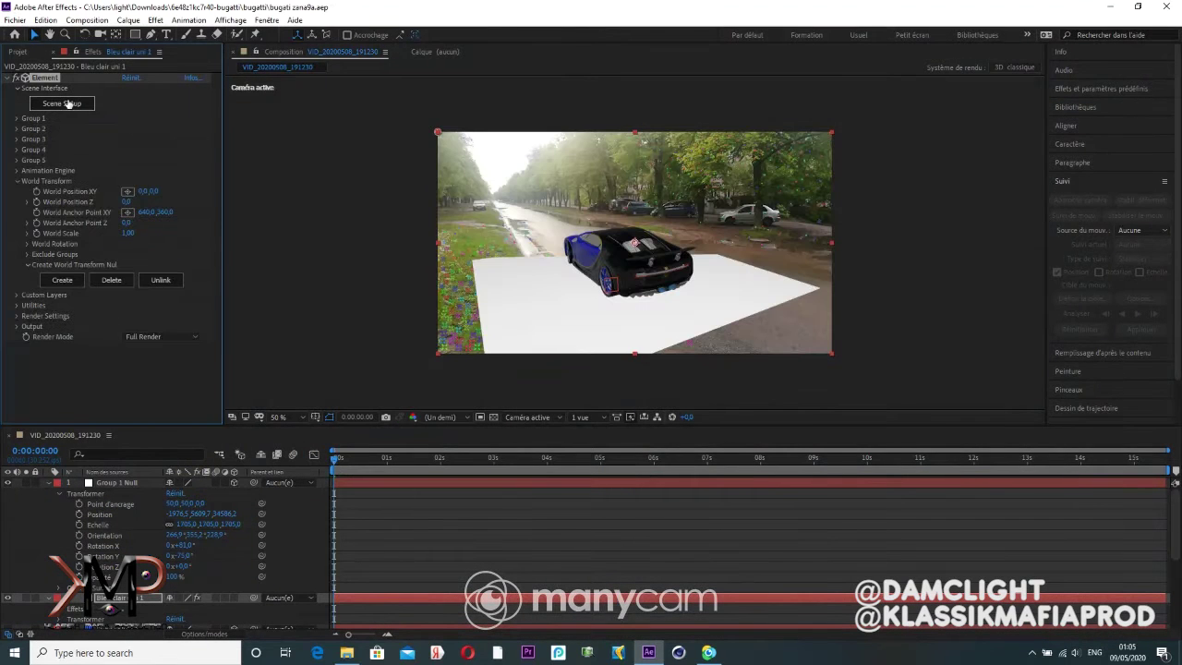
# Step: Replace the Basic_2K_03.jpg environment map with Screenshot (17).png and apply the Element scene
pyautogui.click(67, 104)
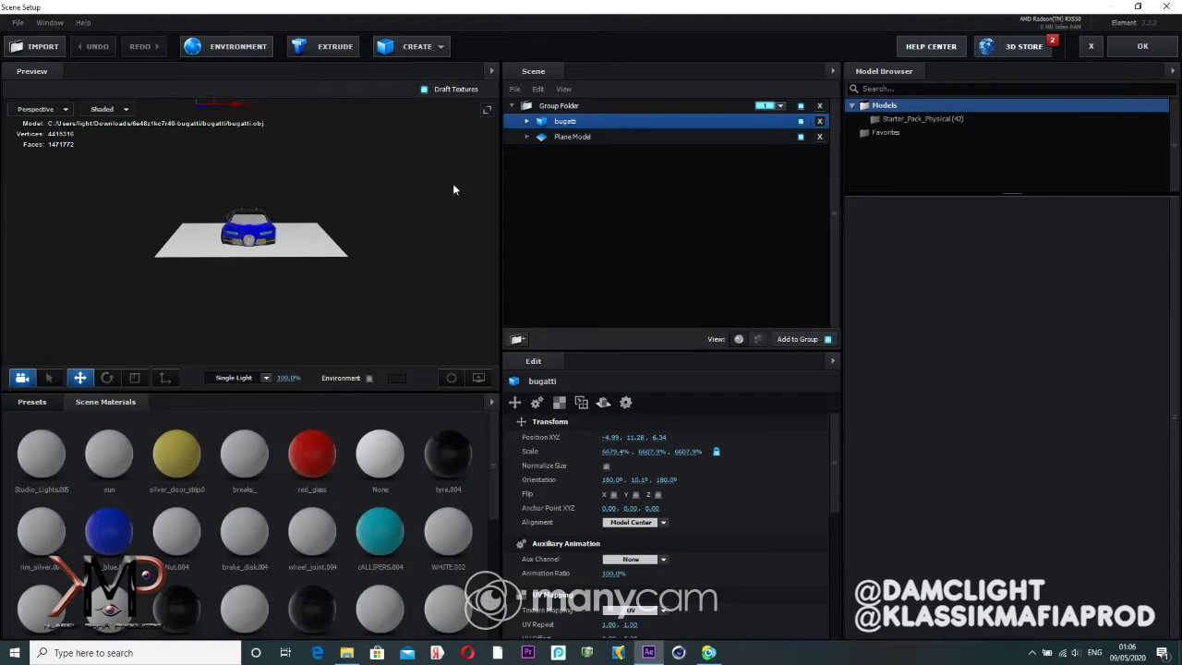
pyautogui.click(226, 46)
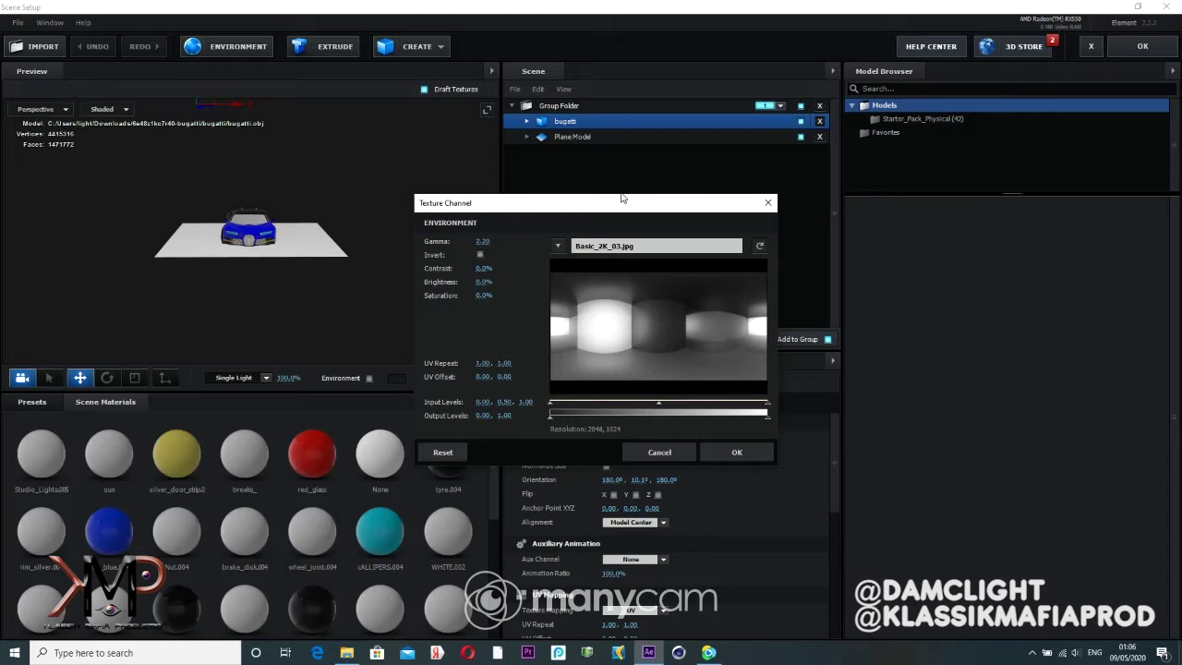
pyautogui.click(615, 250)
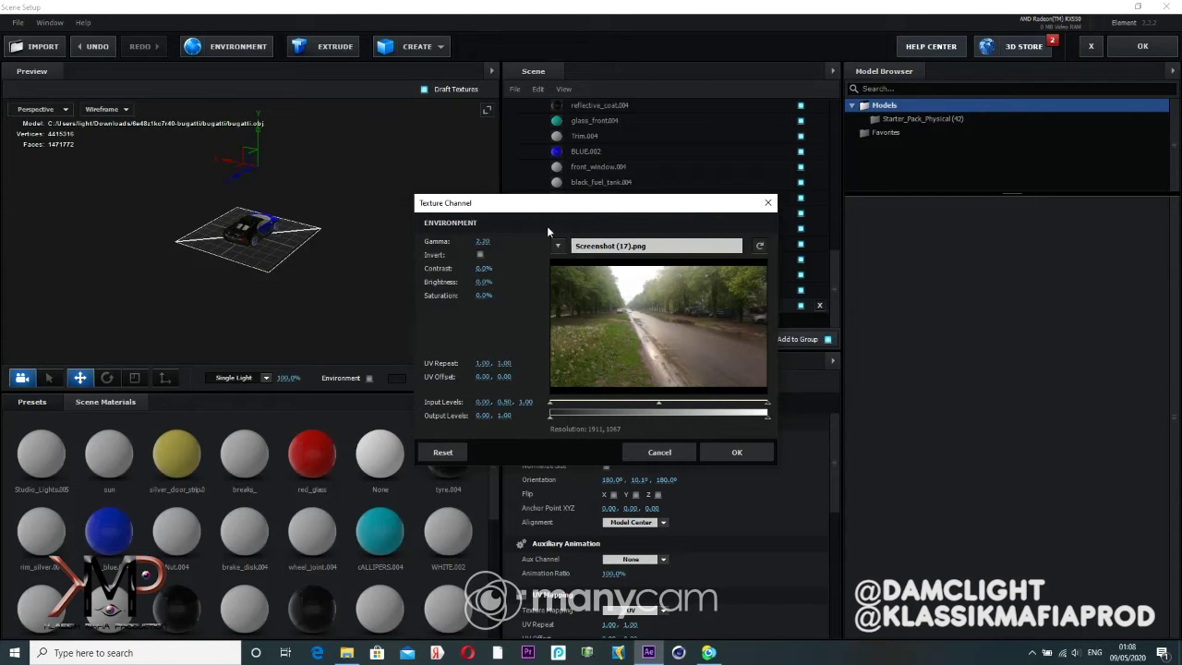
pyautogui.click(767, 203)
pyautogui.click(1141, 47)
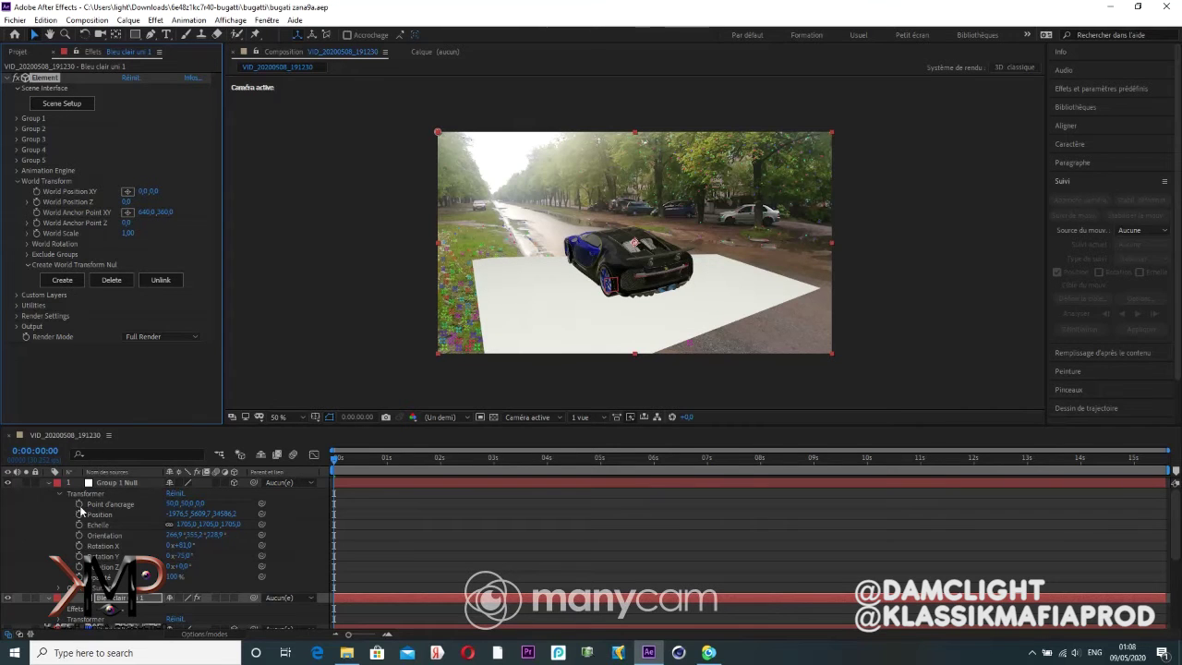
# Step: Collapse the Group 1 Null layer's properties, then look through the Animation and Affichage menus
pyautogui.click(48, 482)
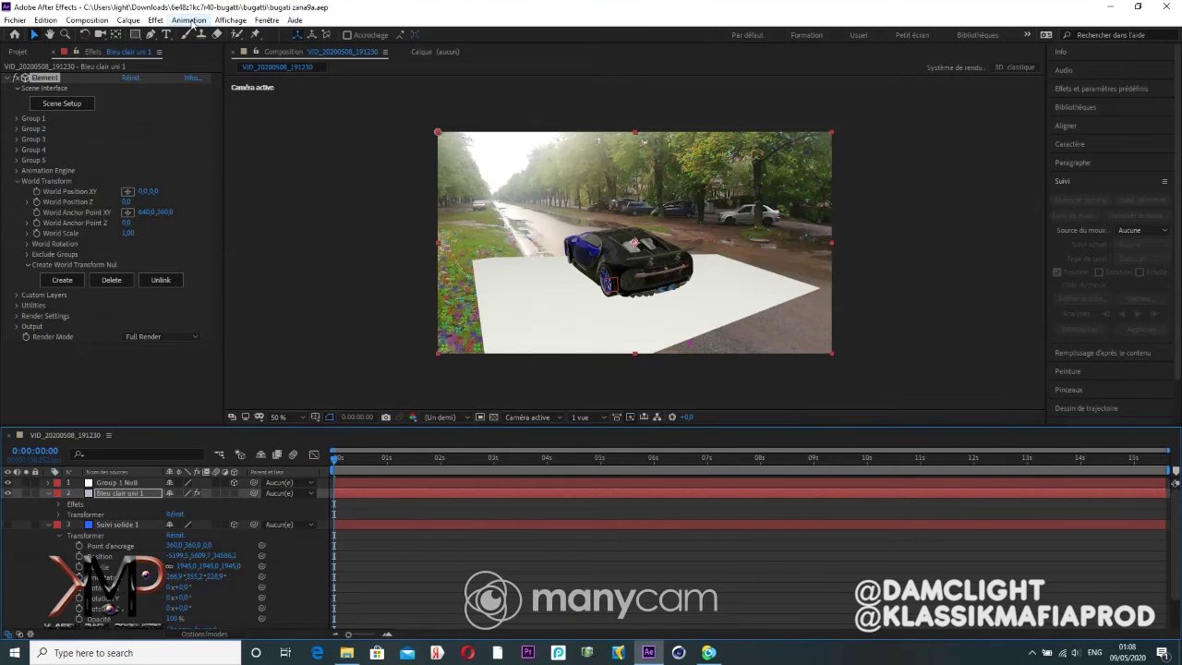
pyautogui.click(189, 20)
pyautogui.moveTo(227, 20)
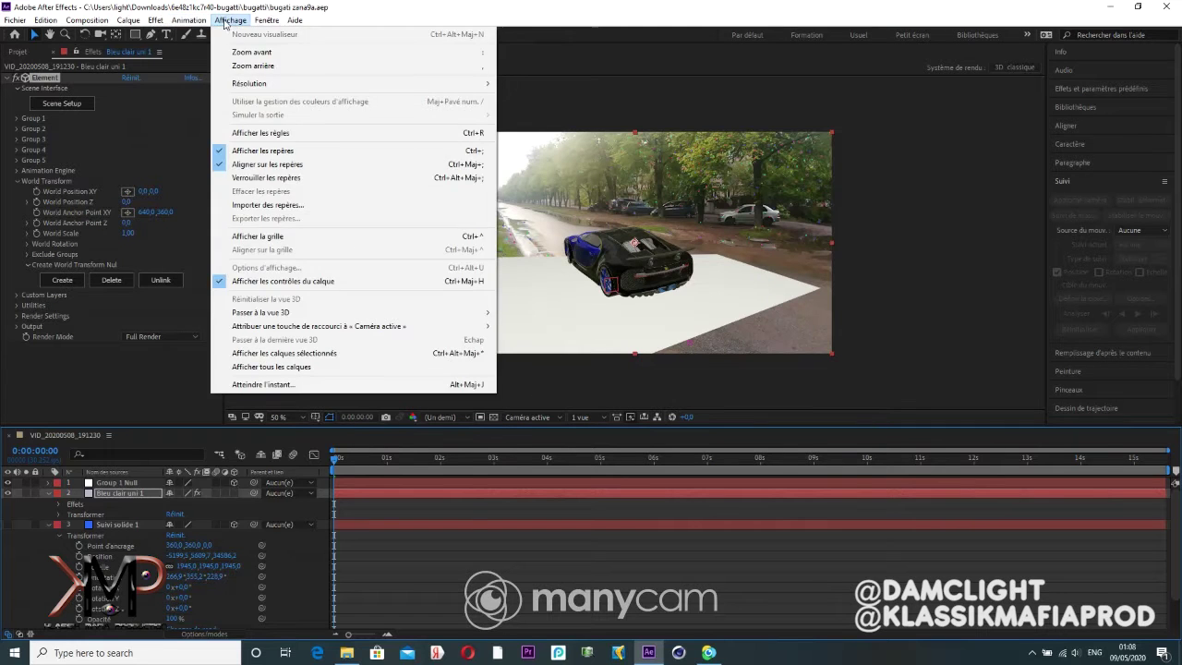
# Step: Add Parallèle Lumière 1, a parallel light with Projeter une ombre enabled, via Calque > Nouveau > Lumière
pyautogui.moveTo(139, 22)
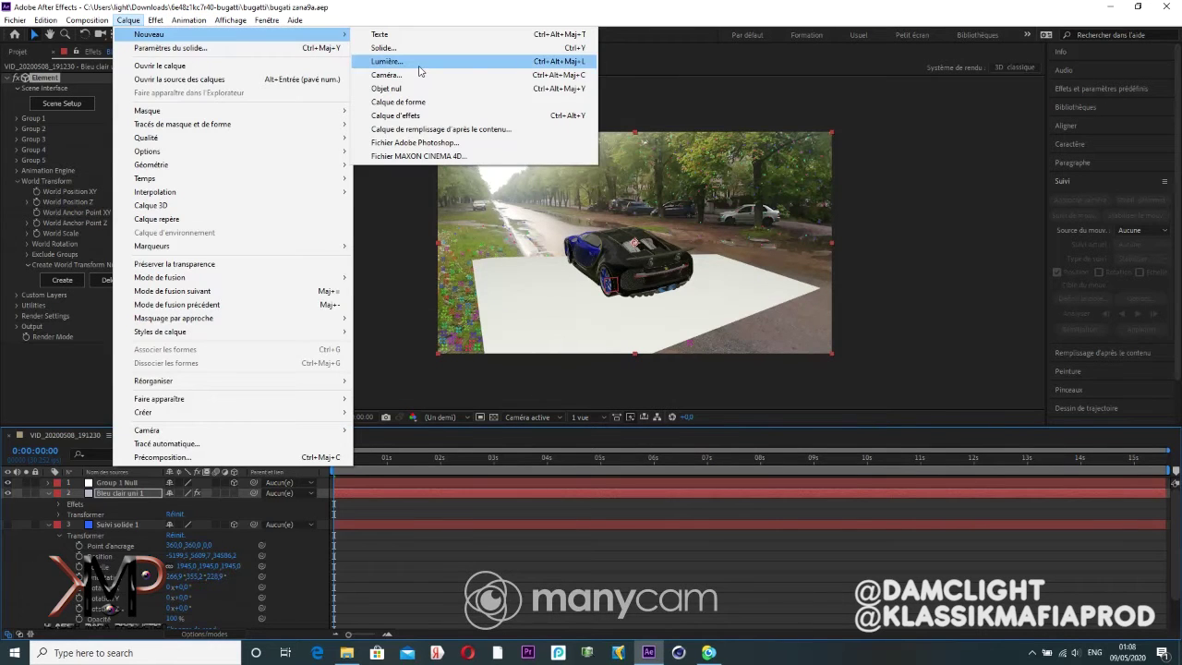
pyautogui.click(420, 68)
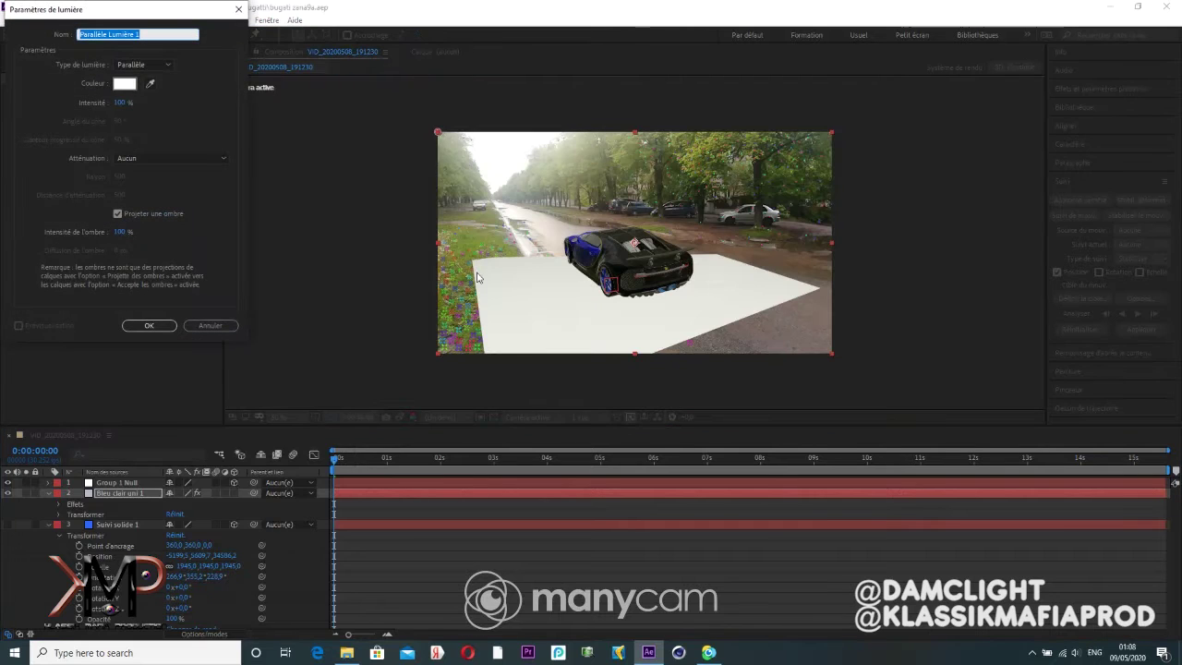
pyautogui.click(153, 68)
pyautogui.click(153, 72)
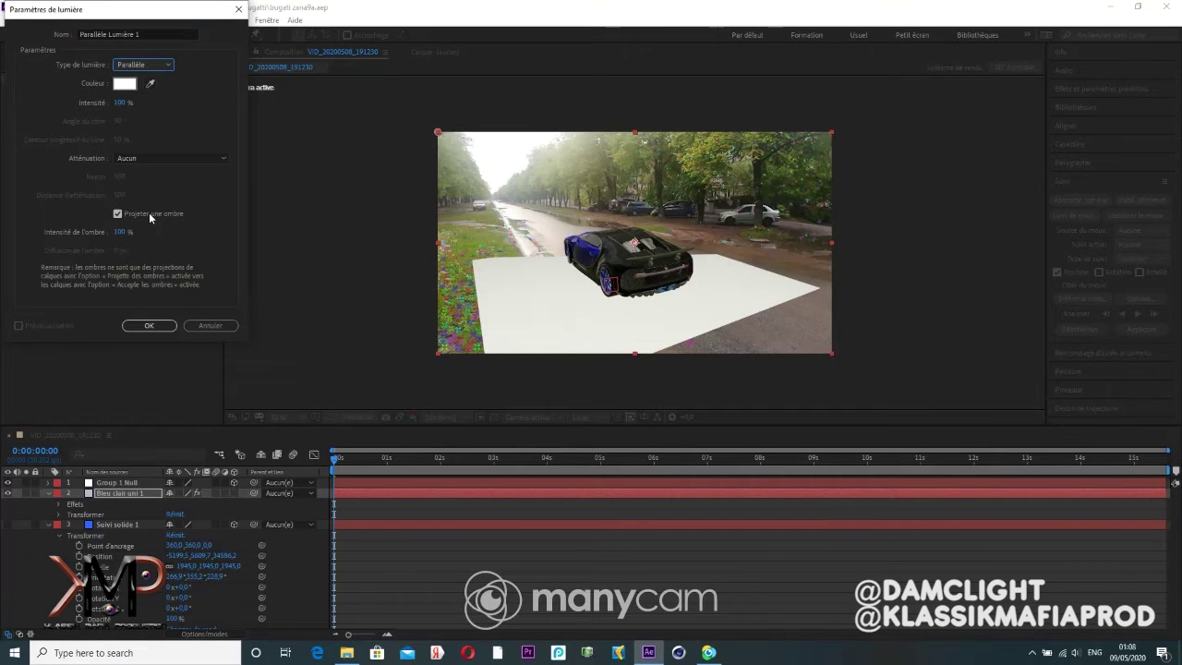
pyautogui.click(148, 325)
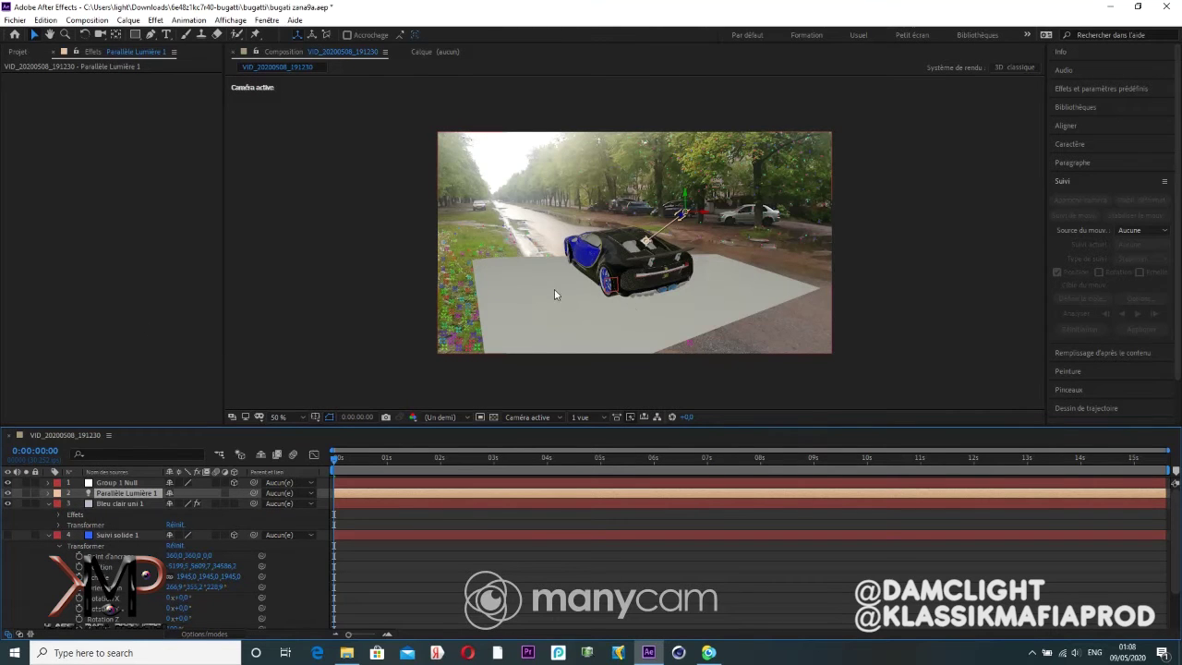
# Step: Enable shadows in the Element render settings for Bleu clair uni 1
pyautogui.click(110, 505)
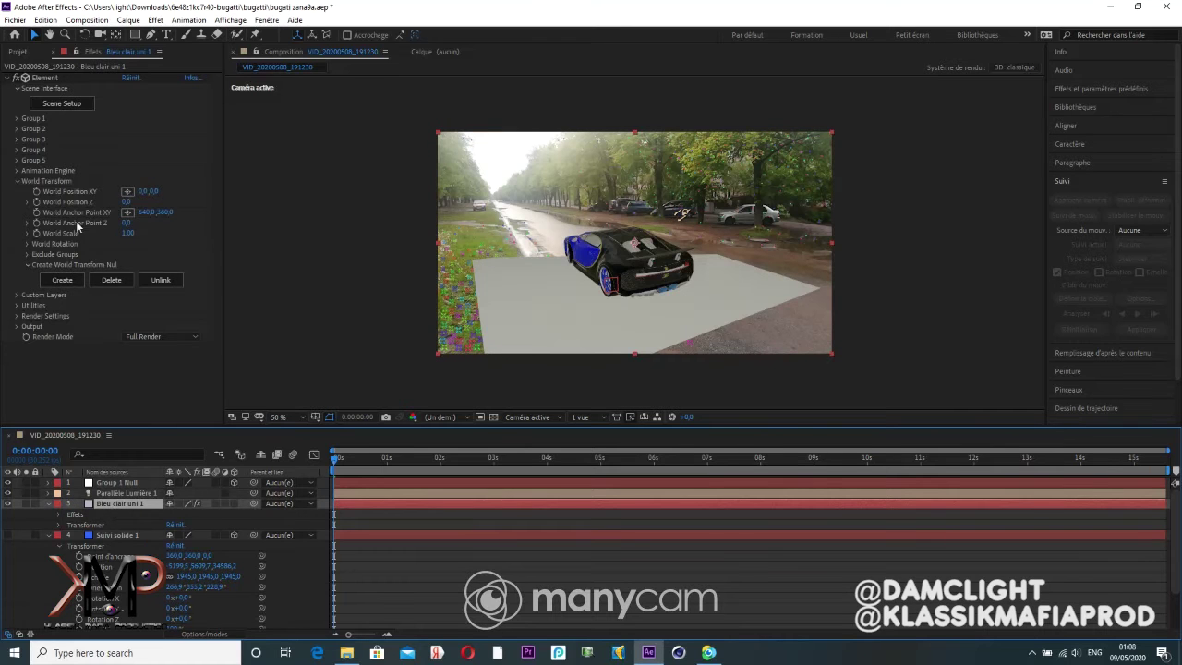
pyautogui.click(17, 184)
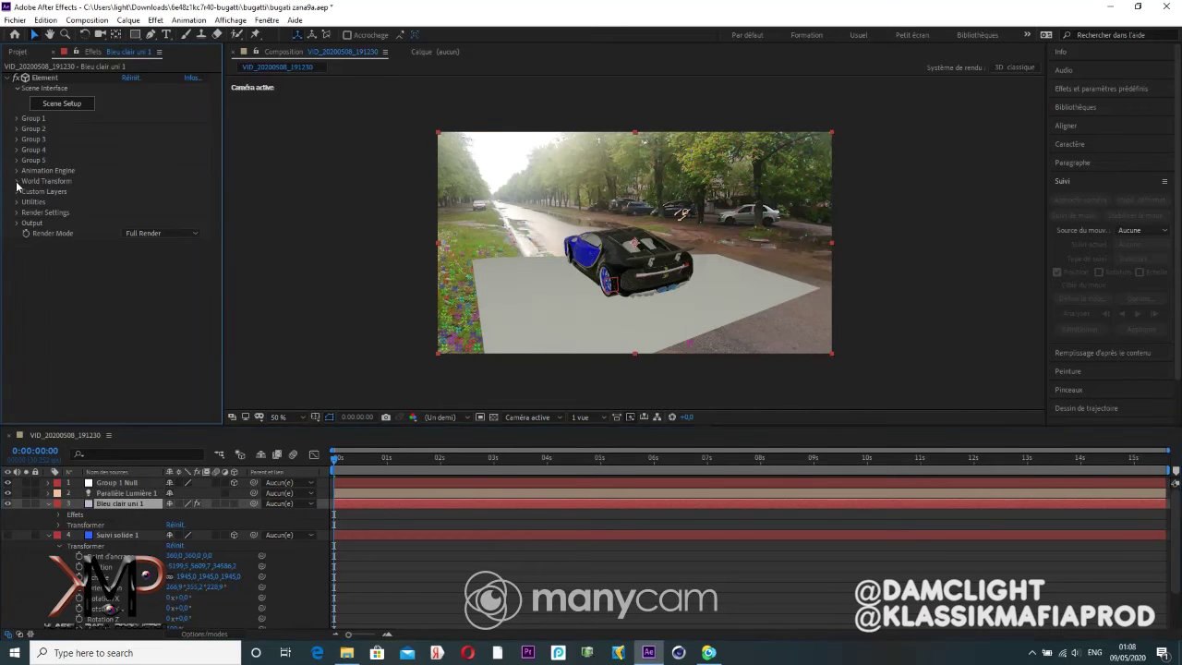
pyautogui.click(18, 213)
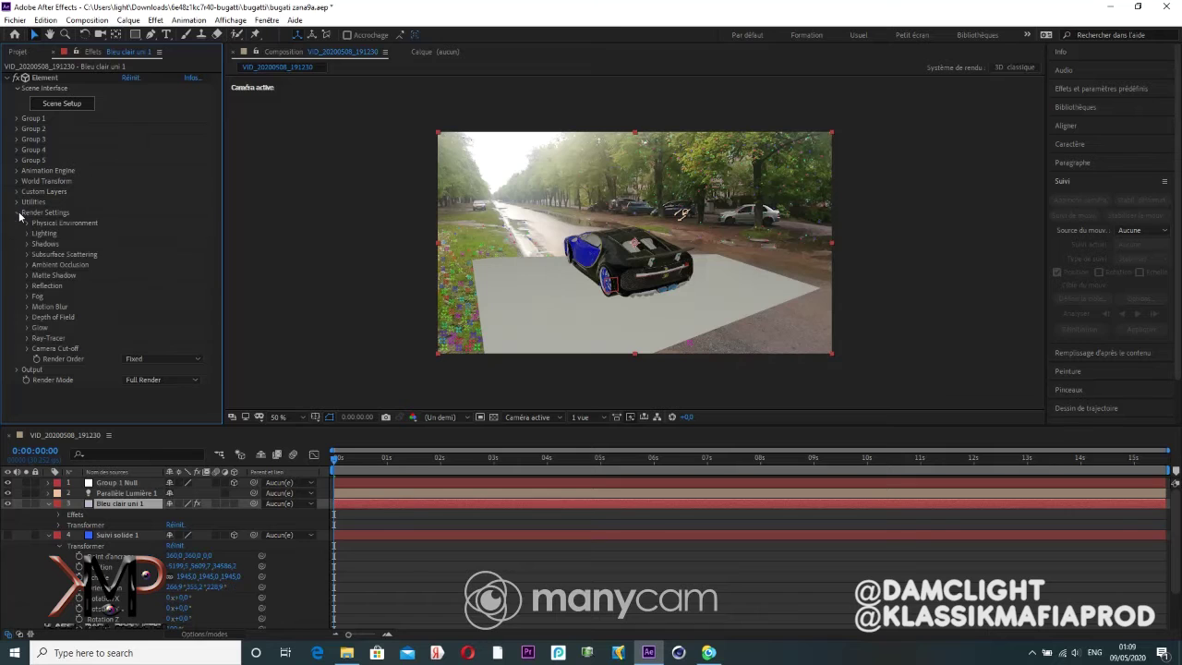
pyautogui.click(28, 233)
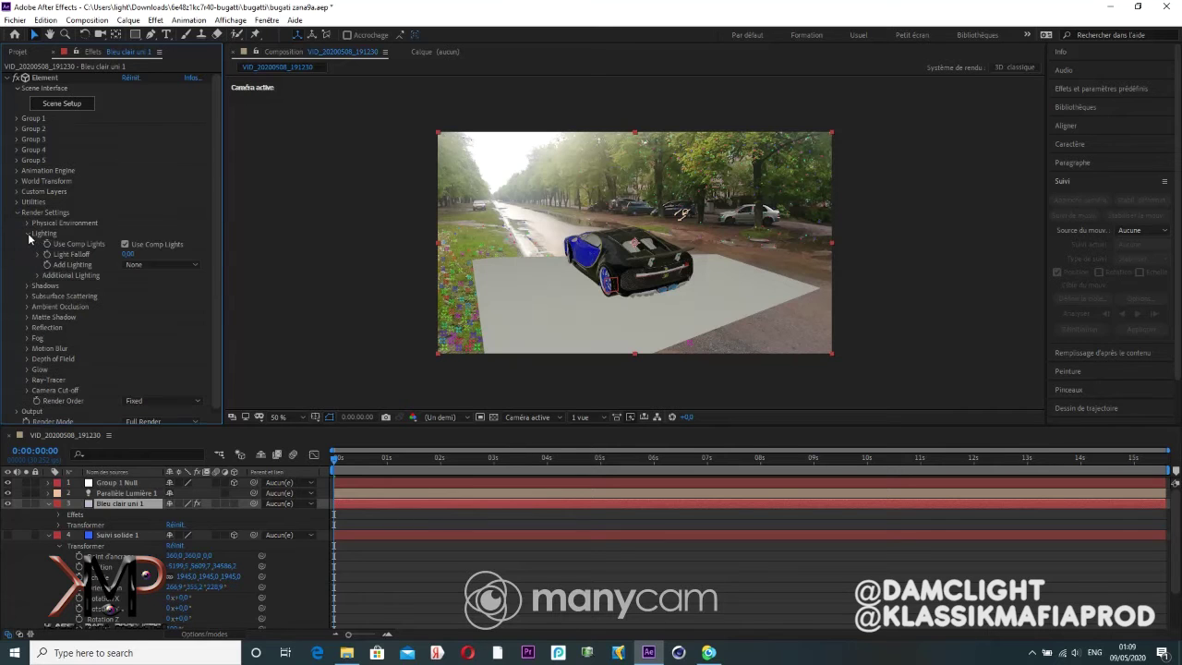
pyautogui.click(28, 287)
pyautogui.click(125, 297)
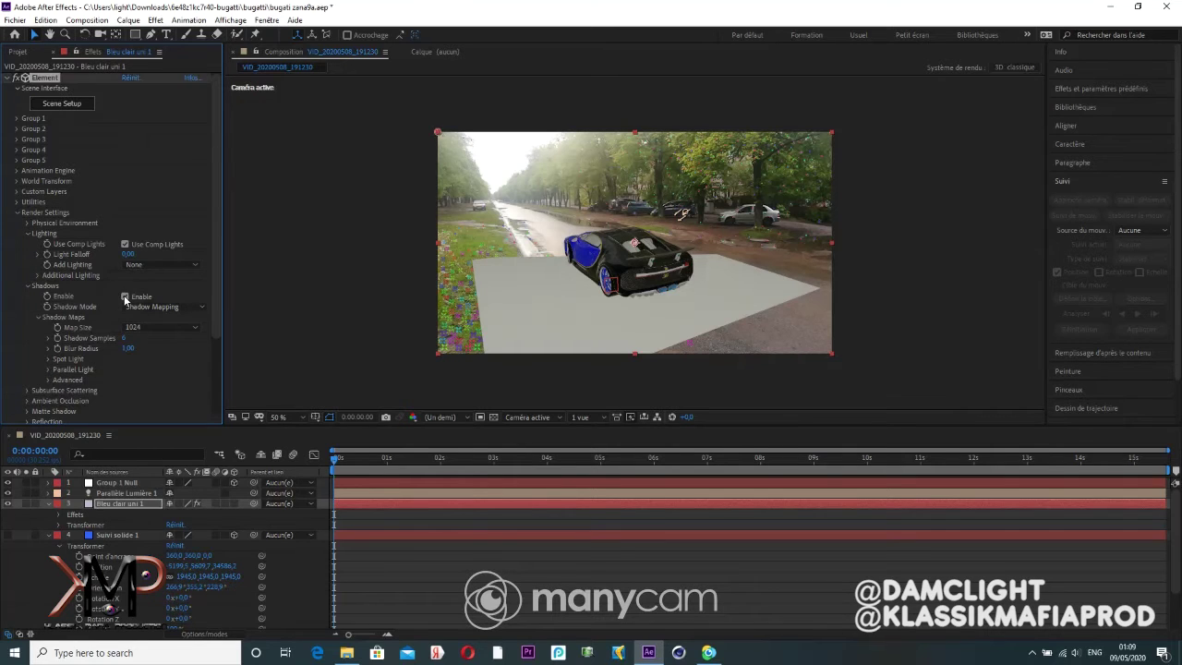
# Step: Set the Shadow Mode to Ray-Traced and enable ambient occlusion
pyautogui.click(27, 235)
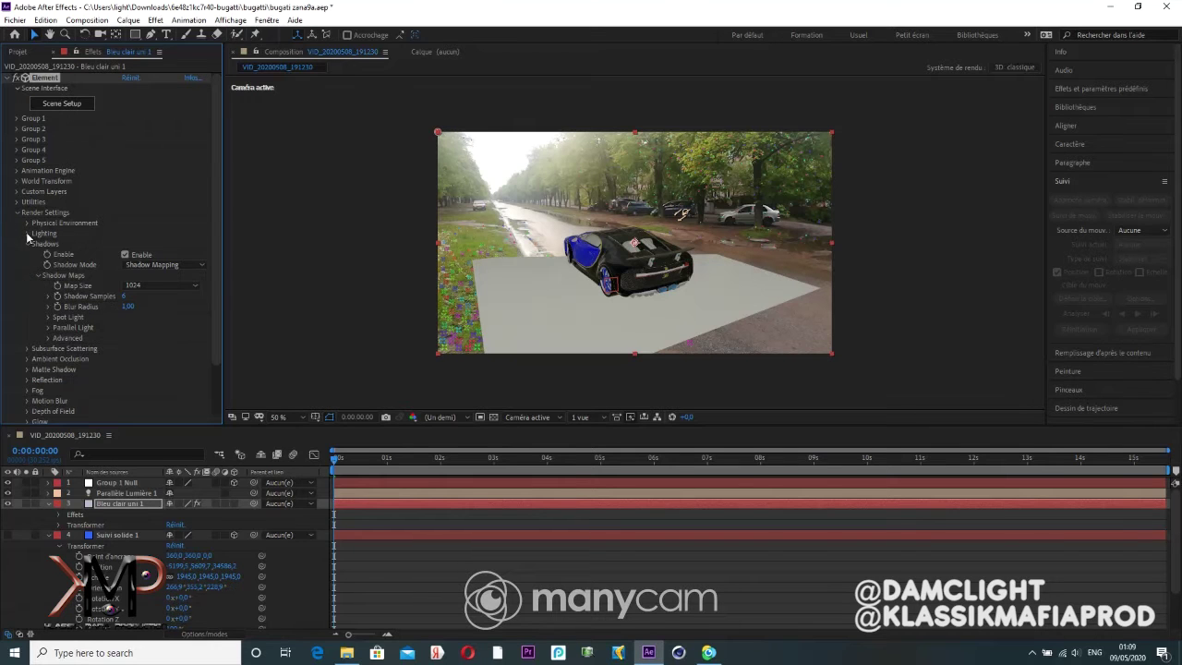
pyautogui.click(175, 266)
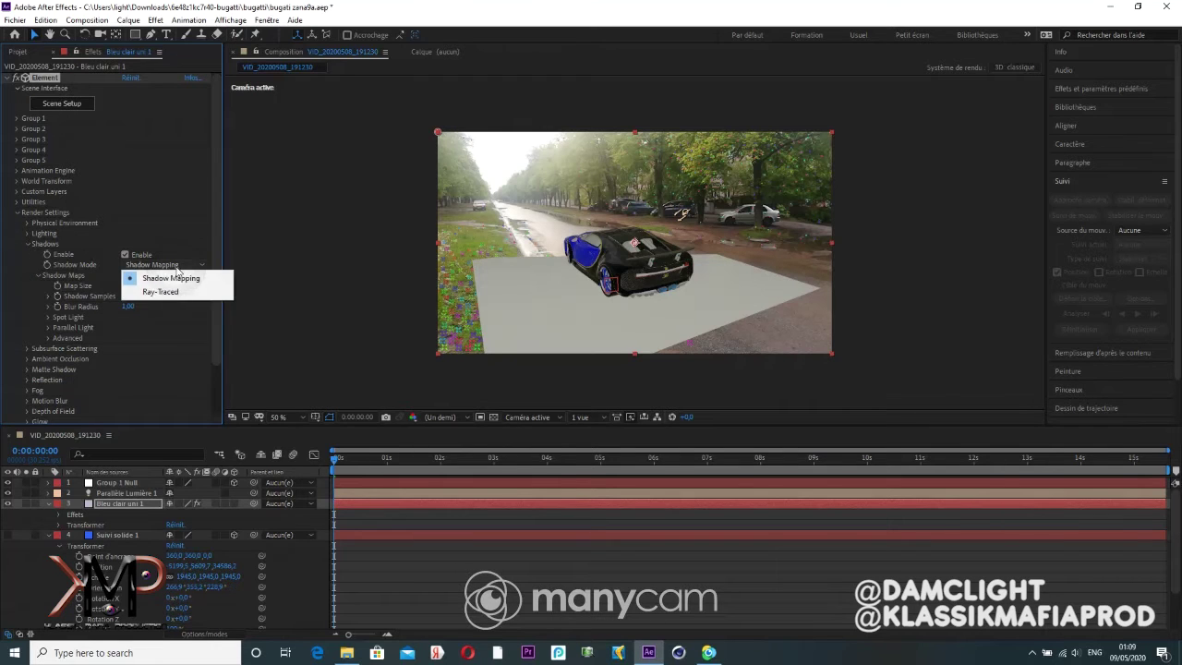
pyautogui.click(174, 292)
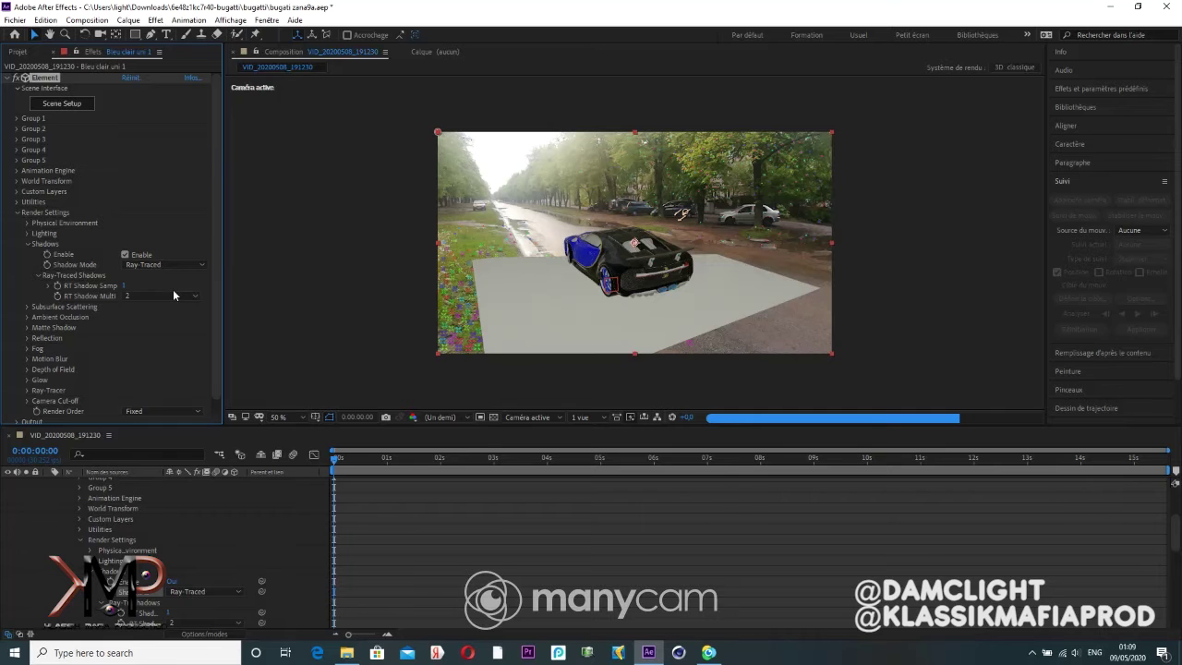
pyautogui.click(27, 244)
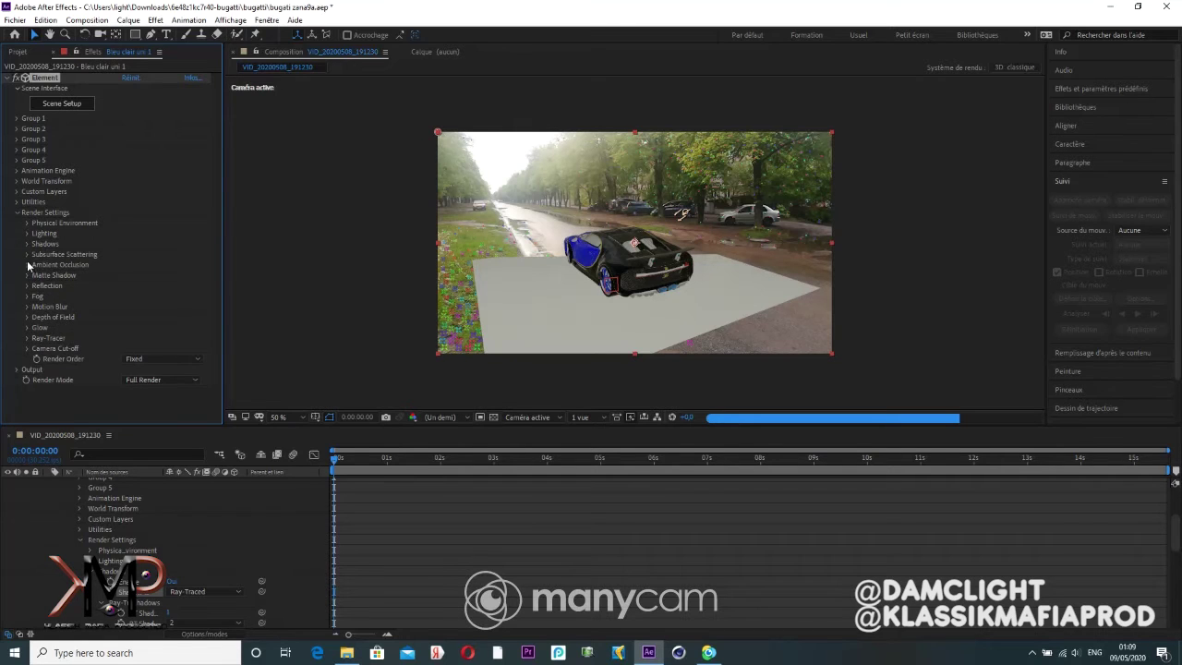
pyautogui.click(27, 264)
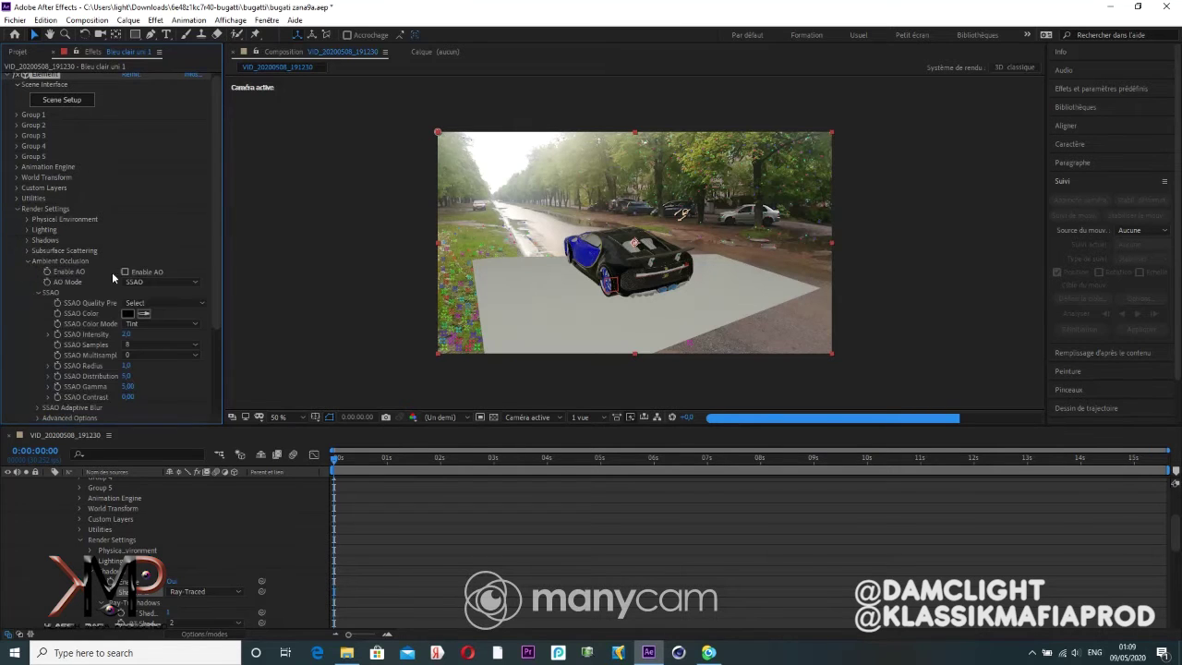
pyautogui.click(125, 273)
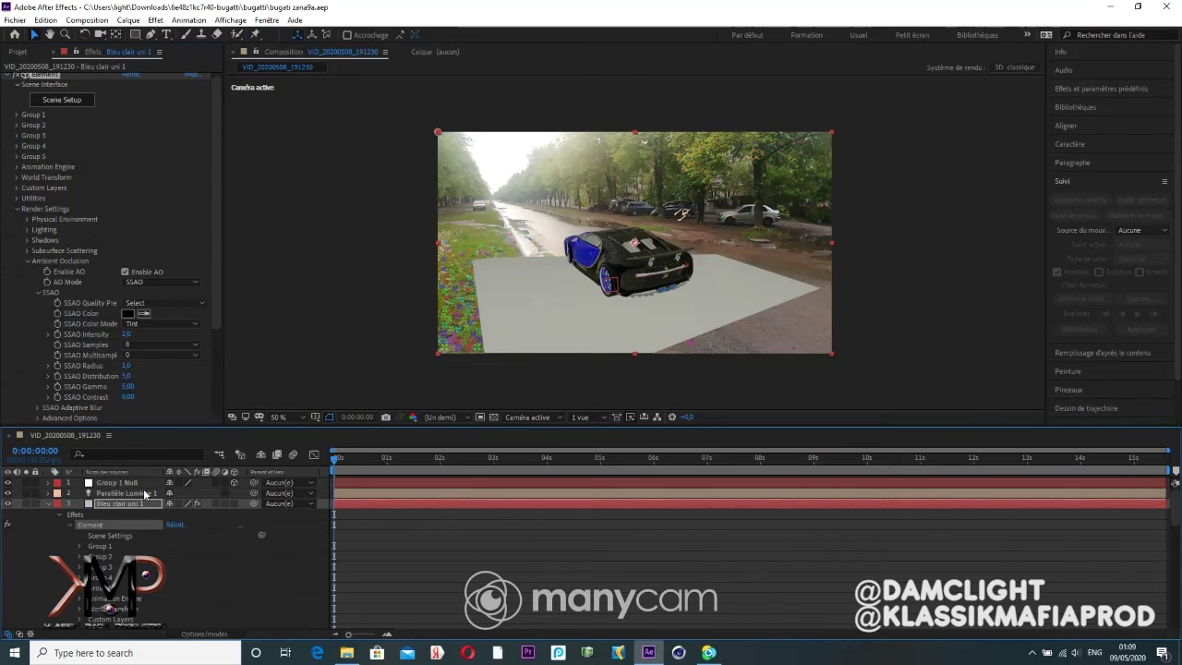
# Step: Move the Parallèle Lumière 1 light layer to the top of the timeline
pyautogui.click(48, 506)
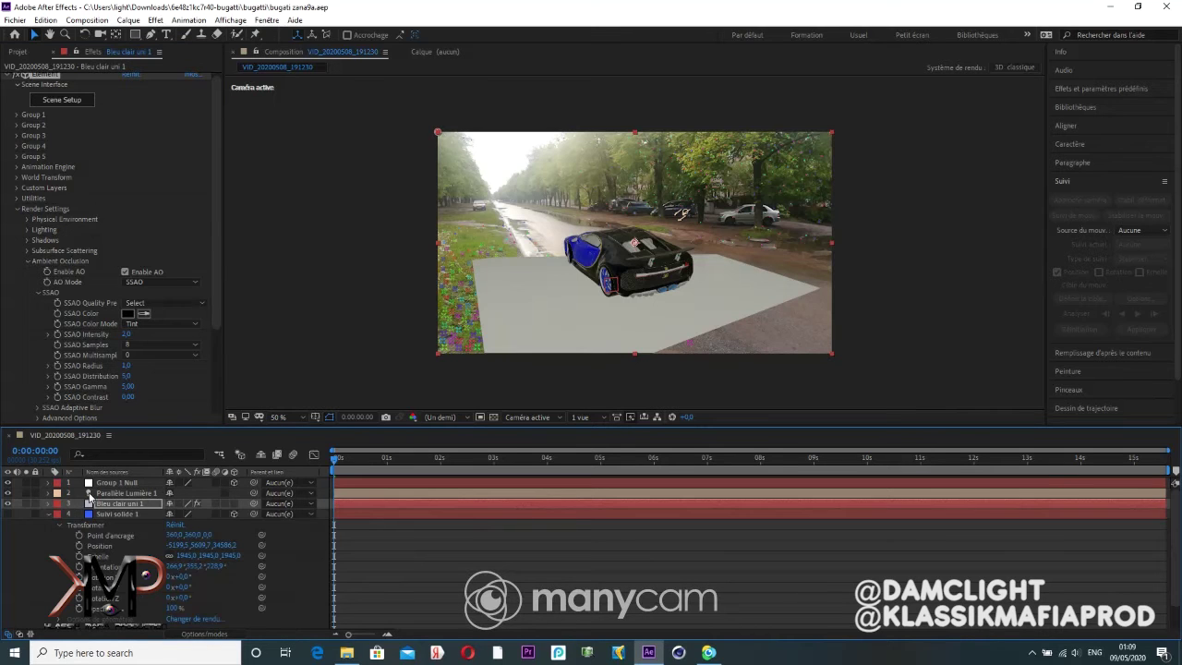
pyautogui.moveTo(104, 496); pyautogui.dragTo(108, 482)
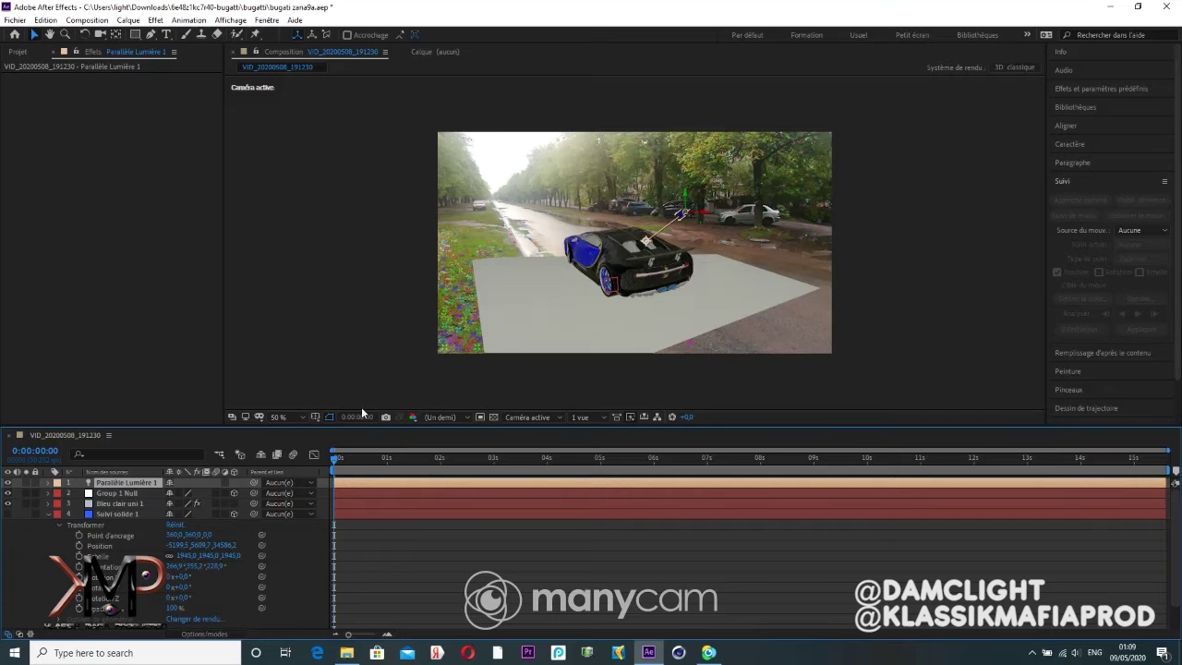
pyautogui.click(632, 330)
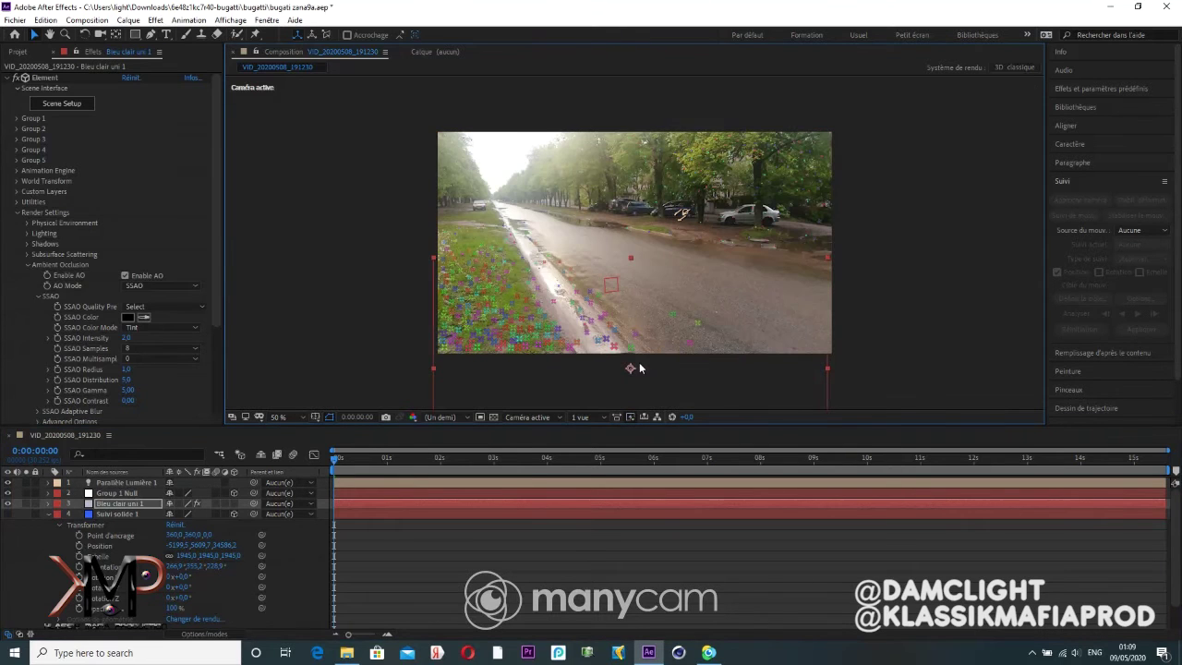
pyautogui.click(129, 483)
# Step: Re-aim the parallel light toward the frame's lower-right corner to reshape the shadow, then save
pyautogui.moveTo(644, 241); pyautogui.dragTo(636, 461)
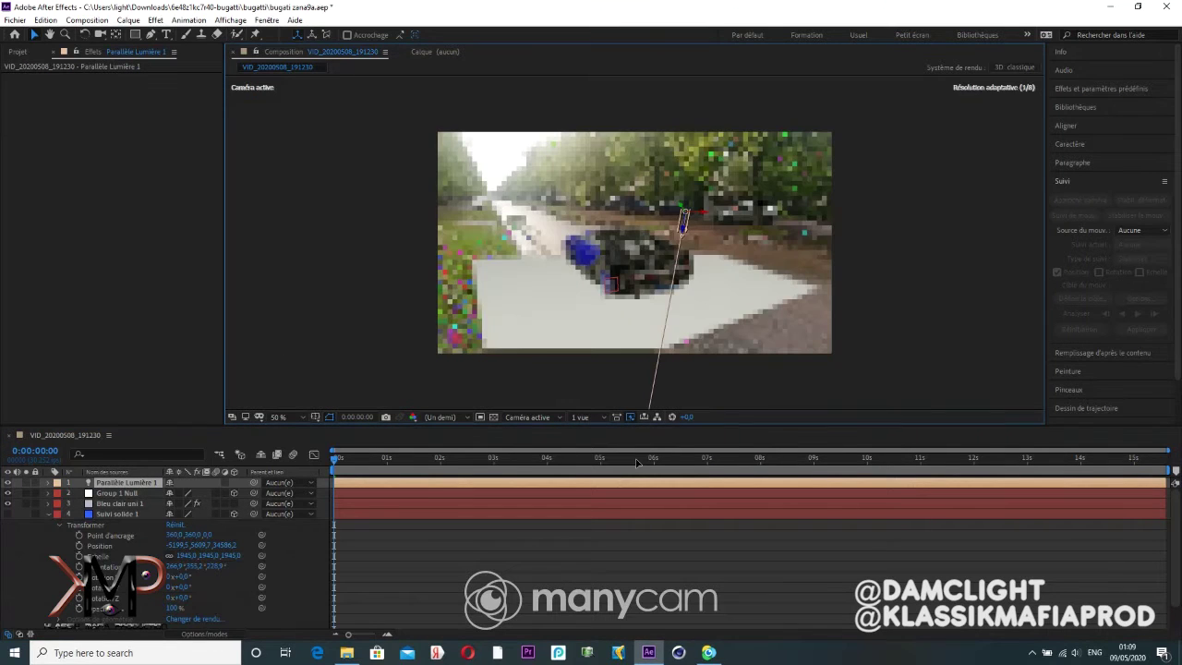
pyautogui.moveTo(636, 462); pyautogui.dragTo(709, 461)
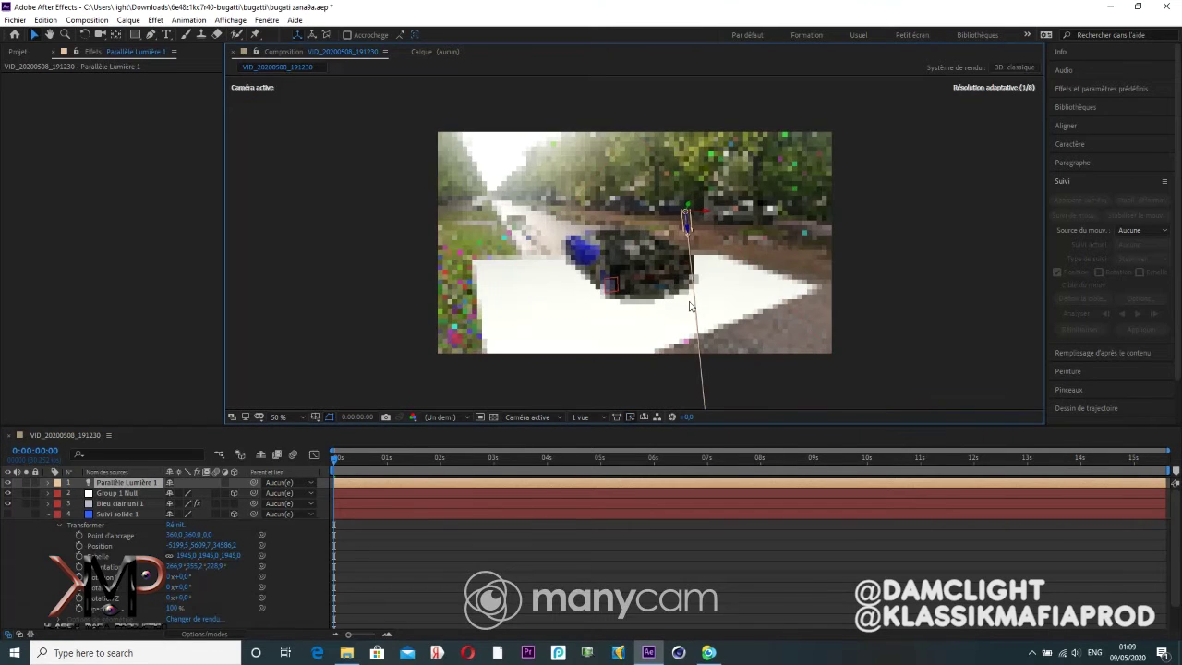
pyautogui.moveTo(652, 203); pyautogui.dragTo(479, 158)
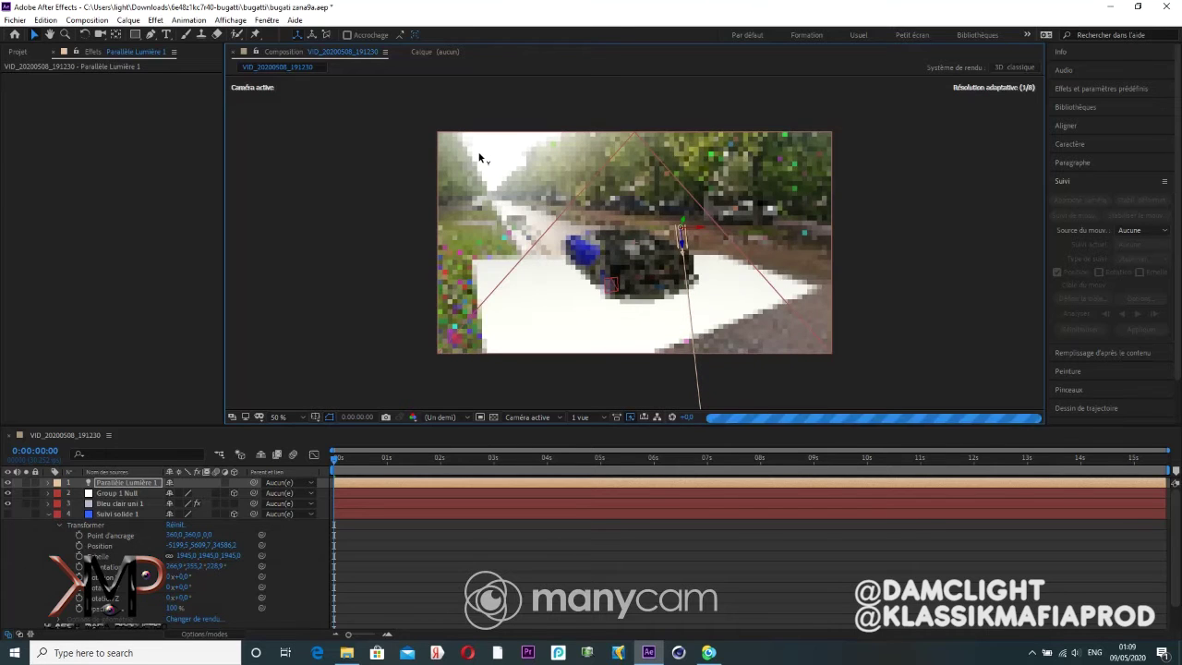
pyautogui.moveTo(697, 208)
pyautogui.mouseDown()
pyautogui.moveTo(705, 213)
pyautogui.moveTo(552, 202)
pyautogui.moveTo(506, 238)
pyautogui.moveTo(473, 184)
pyautogui.mouseUp()
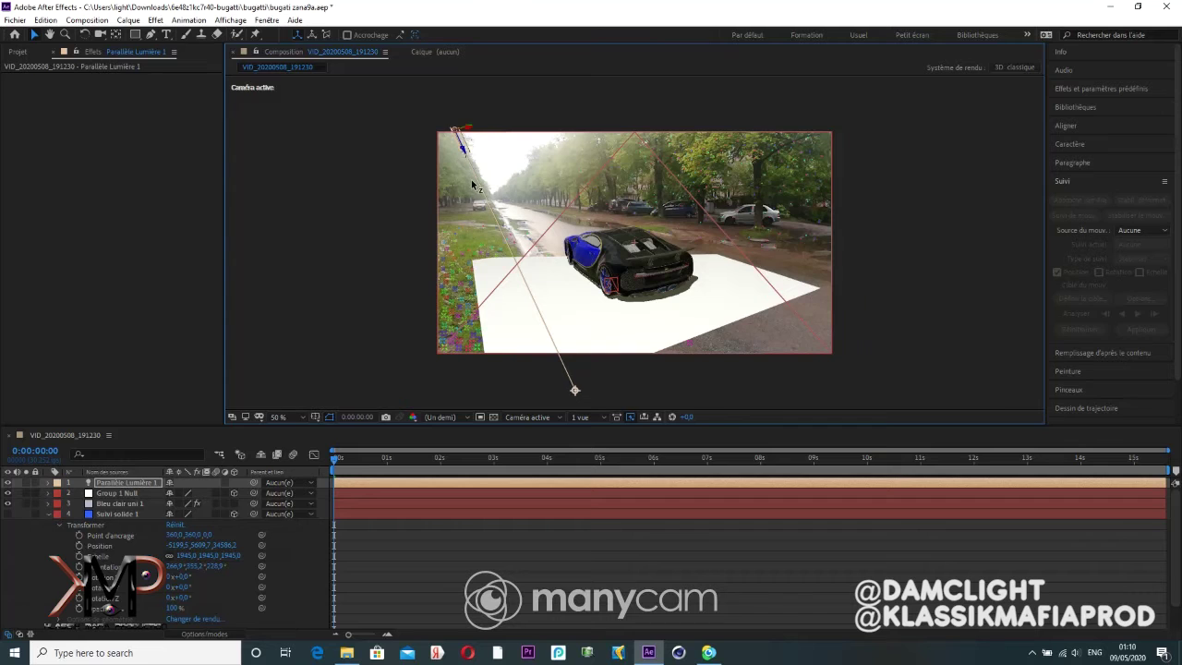
pyautogui.moveTo(473, 185); pyautogui.dragTo(475, 188)
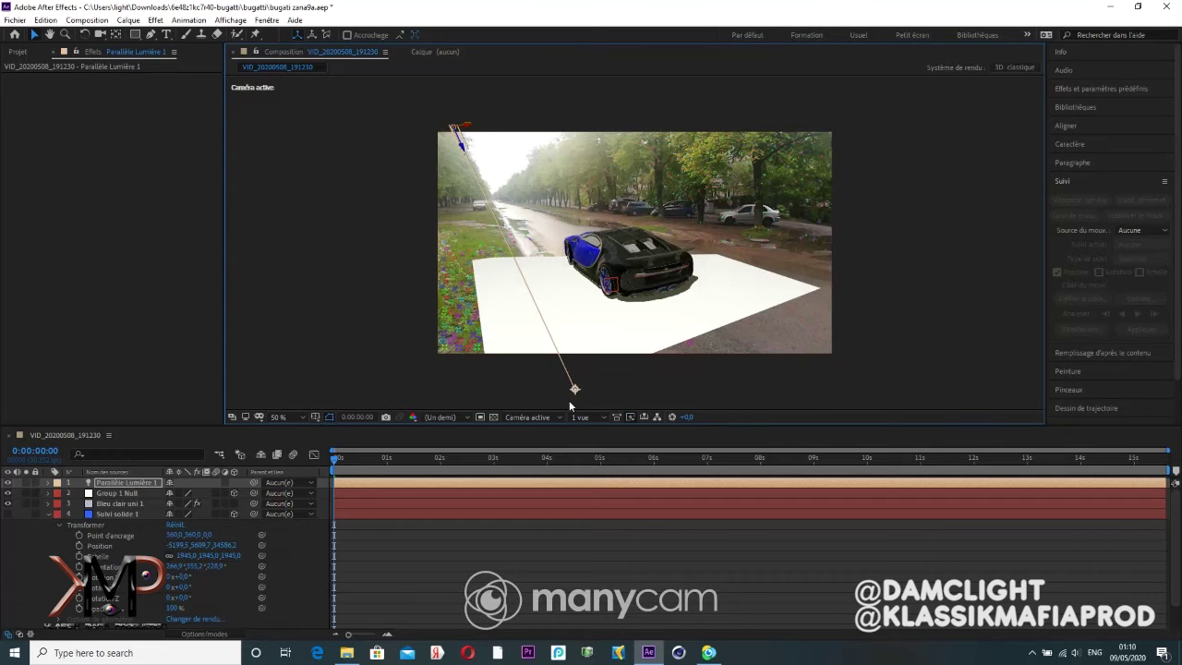
pyautogui.moveTo(574, 392)
pyautogui.mouseDown()
pyautogui.moveTo(828, 386)
pyautogui.moveTo(766, 441)
pyautogui.mouseUp()
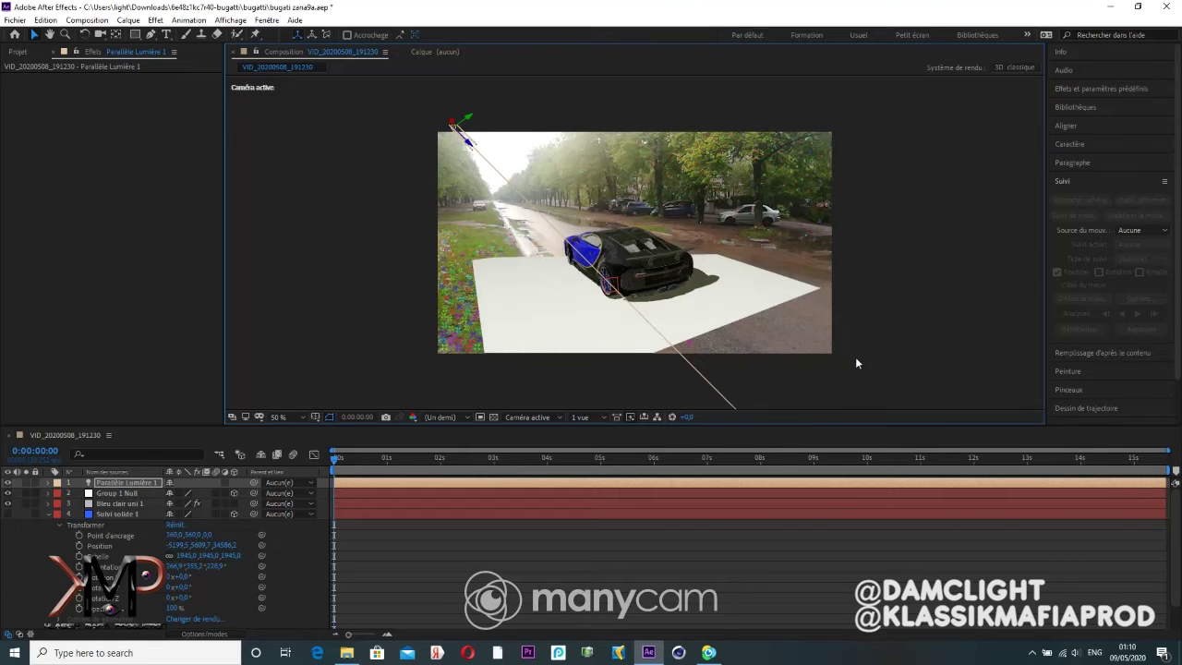
pyautogui.hotkey('ctrl', 's')
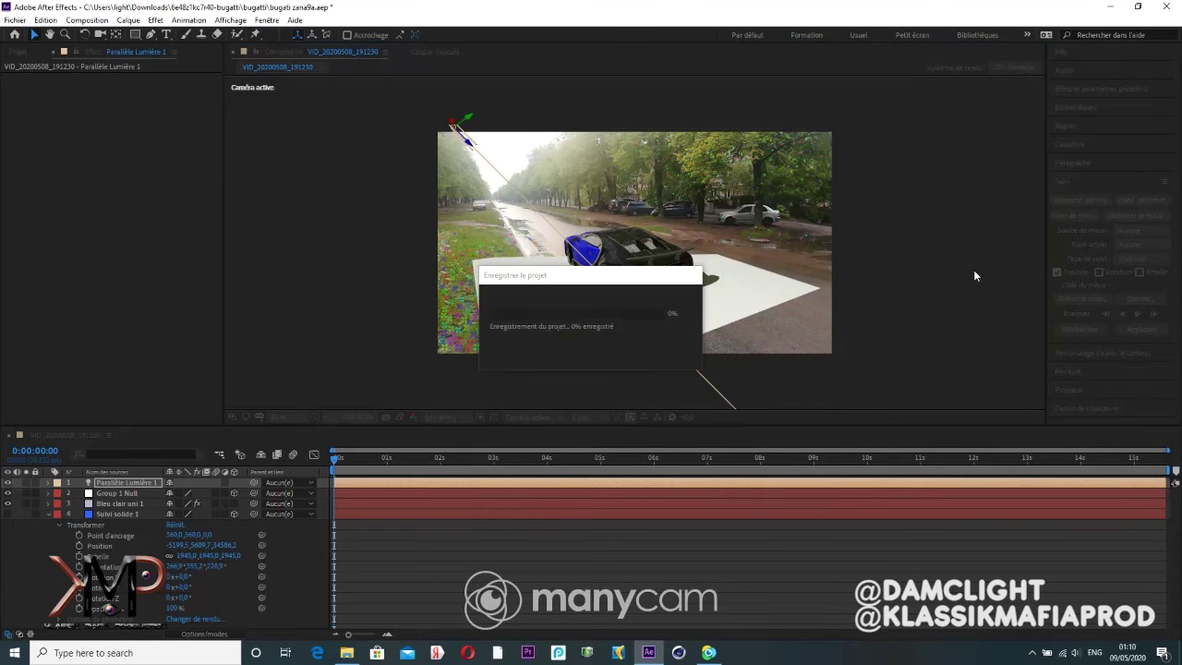
# Step: Check frames 0:00:04:17, 0:00:04:10, about 2 seconds and 0:00:03:05
pyautogui.click(580, 460)
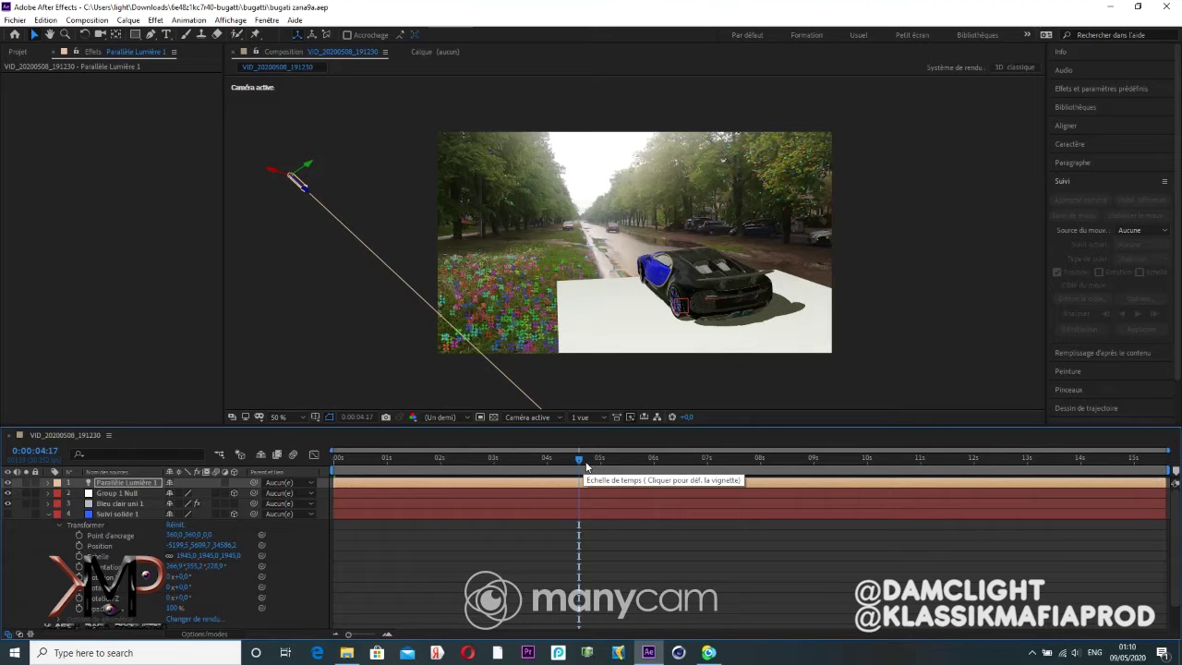
pyautogui.click(566, 459)
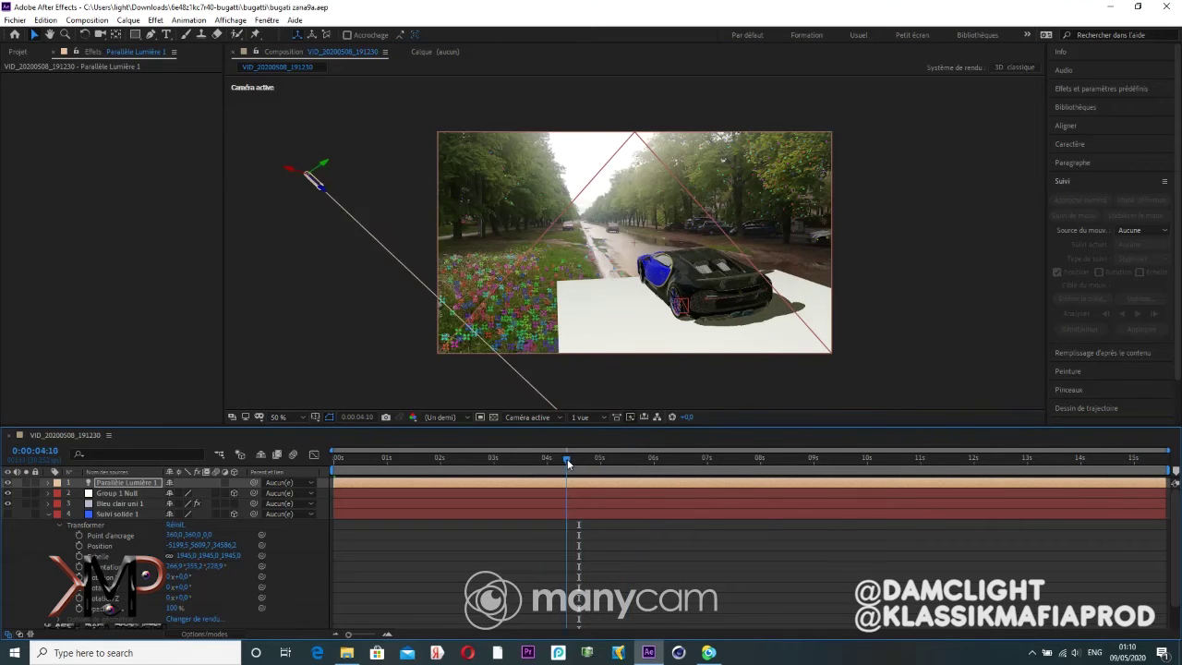
pyautogui.moveTo(567, 459); pyautogui.dragTo(462, 462)
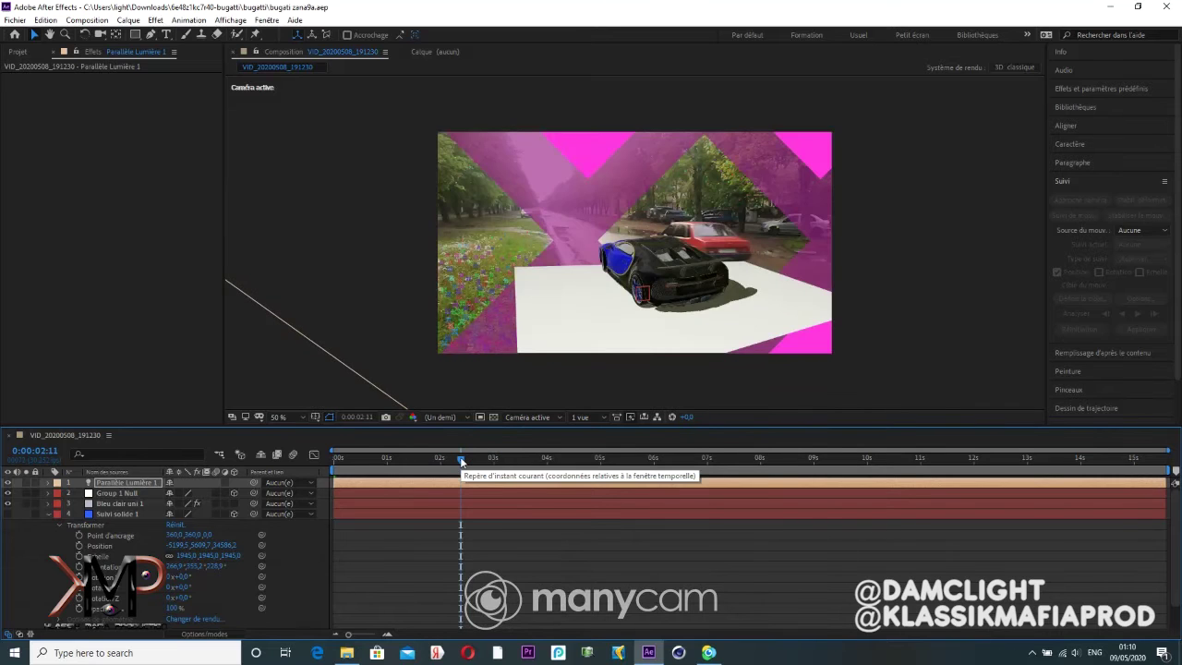
pyautogui.click(504, 459)
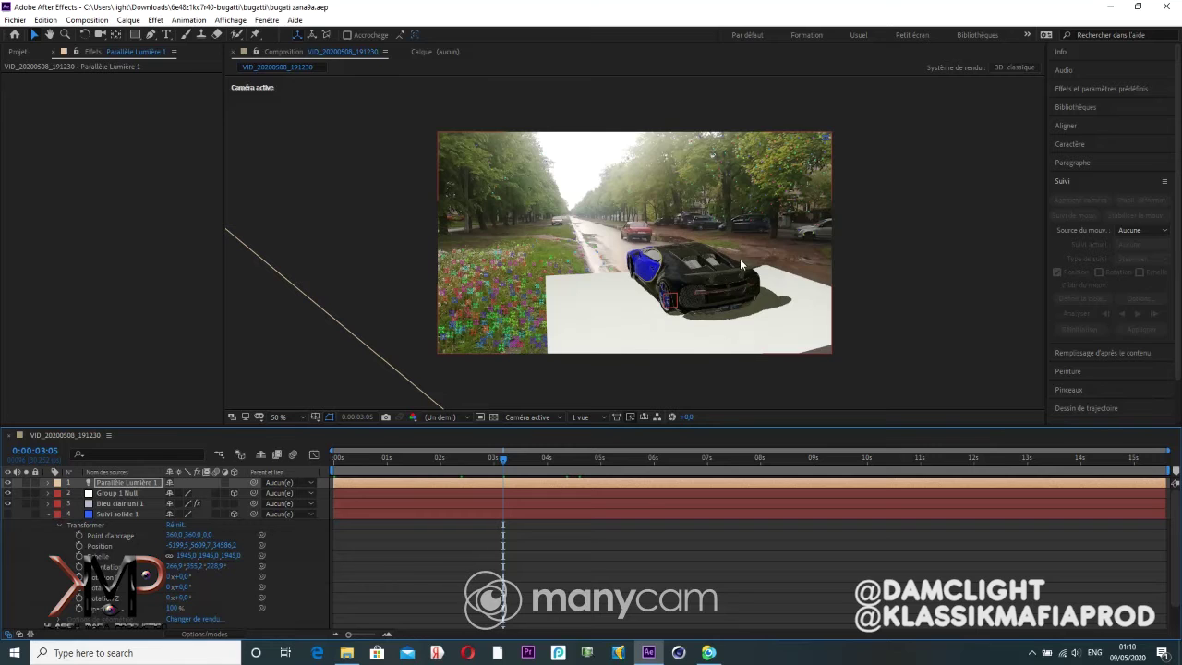
# Step: Re-aim the light nearly vertically so the shadow falls beneath the car, save, and select Suivi solide 1
pyautogui.moveTo(529, 337); pyautogui.dragTo(699, 367)
pyautogui.press(',')
pyautogui.press(',')
pyautogui.press(',')
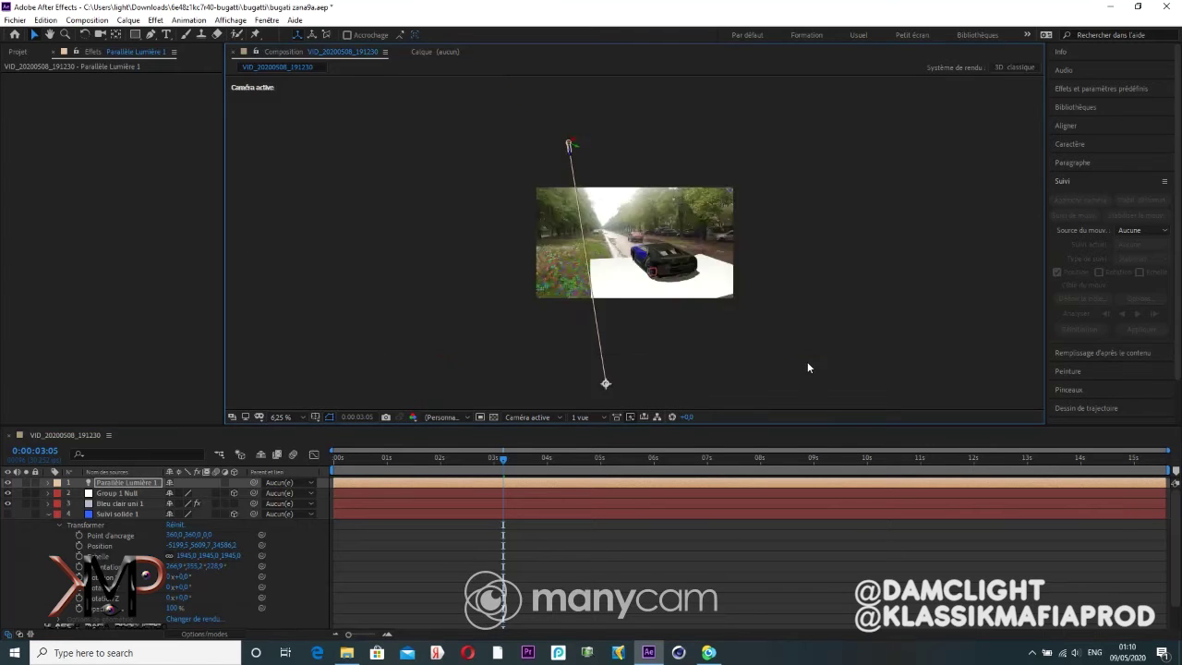
pyautogui.press(',')
pyautogui.press(',')
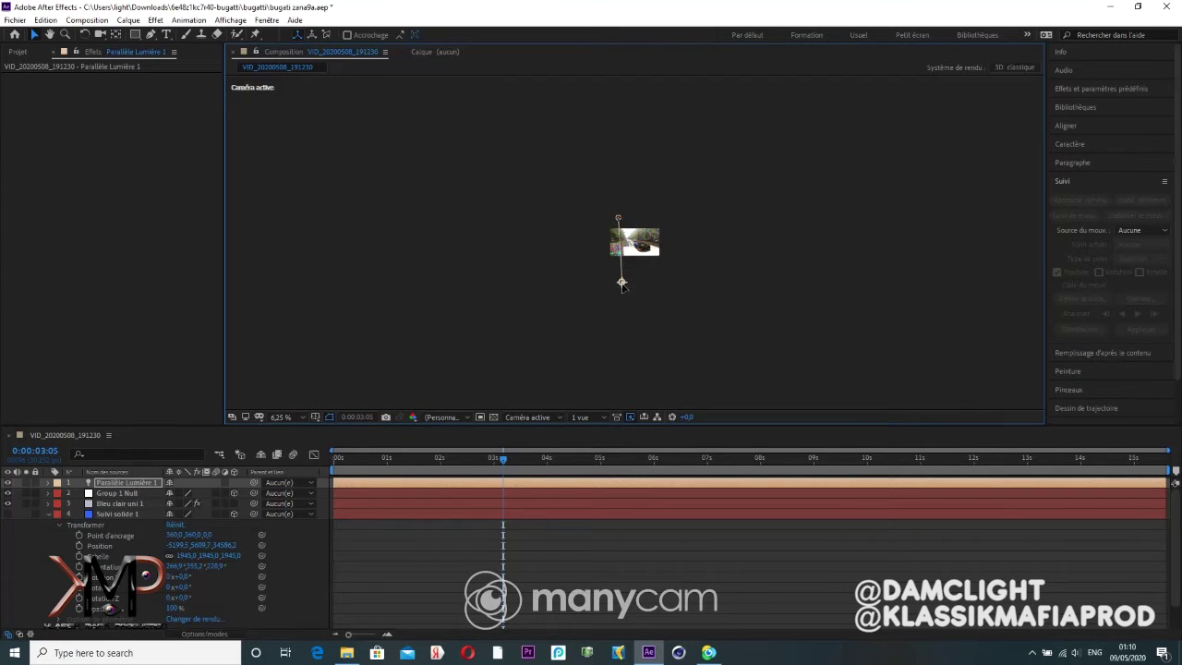
pyautogui.press('.')
pyautogui.press('.')
pyautogui.press('.')
pyautogui.press('.')
pyautogui.press('.')
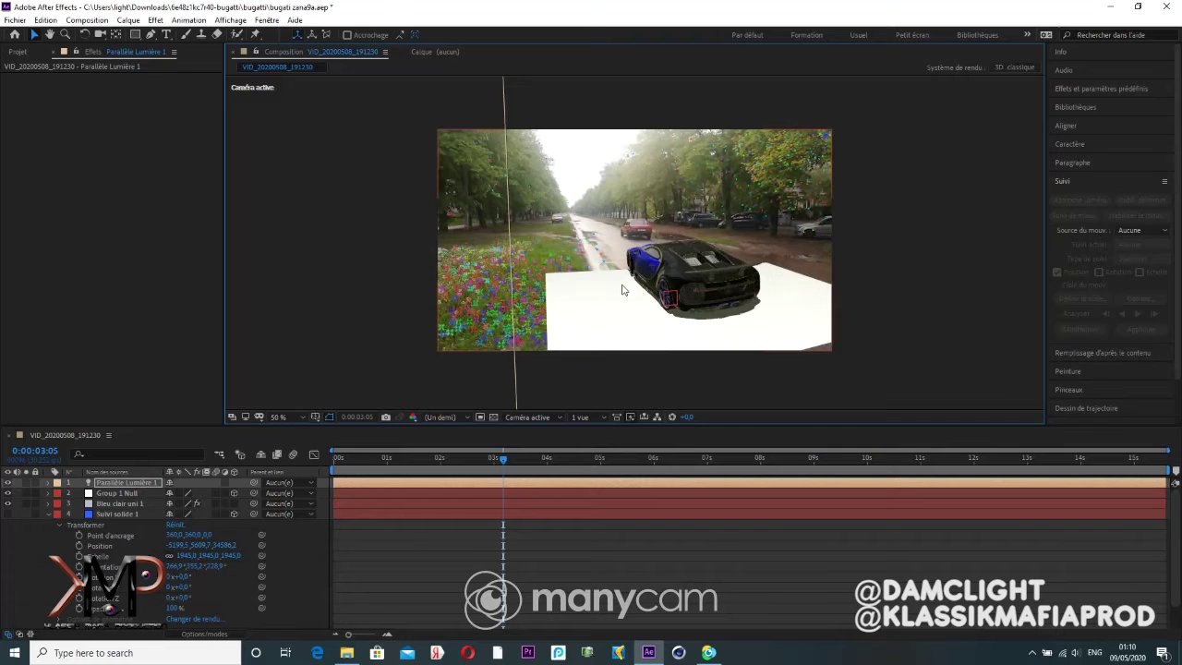
pyautogui.hotkey('ctrl', 's')
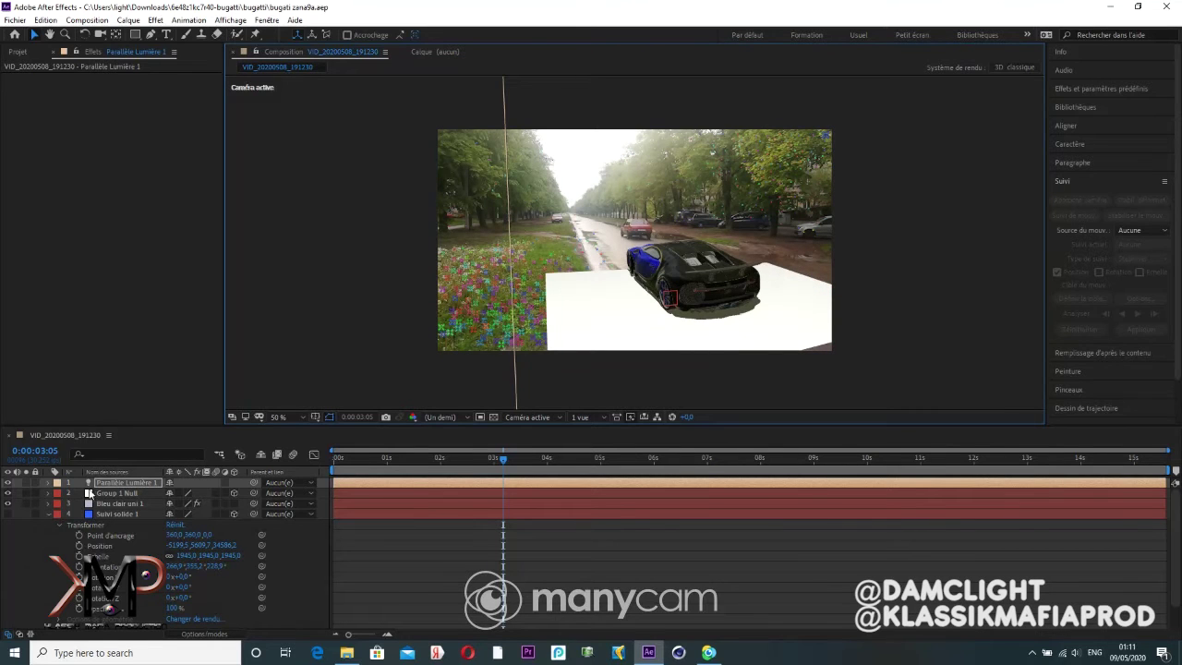
pyautogui.click(50, 516)
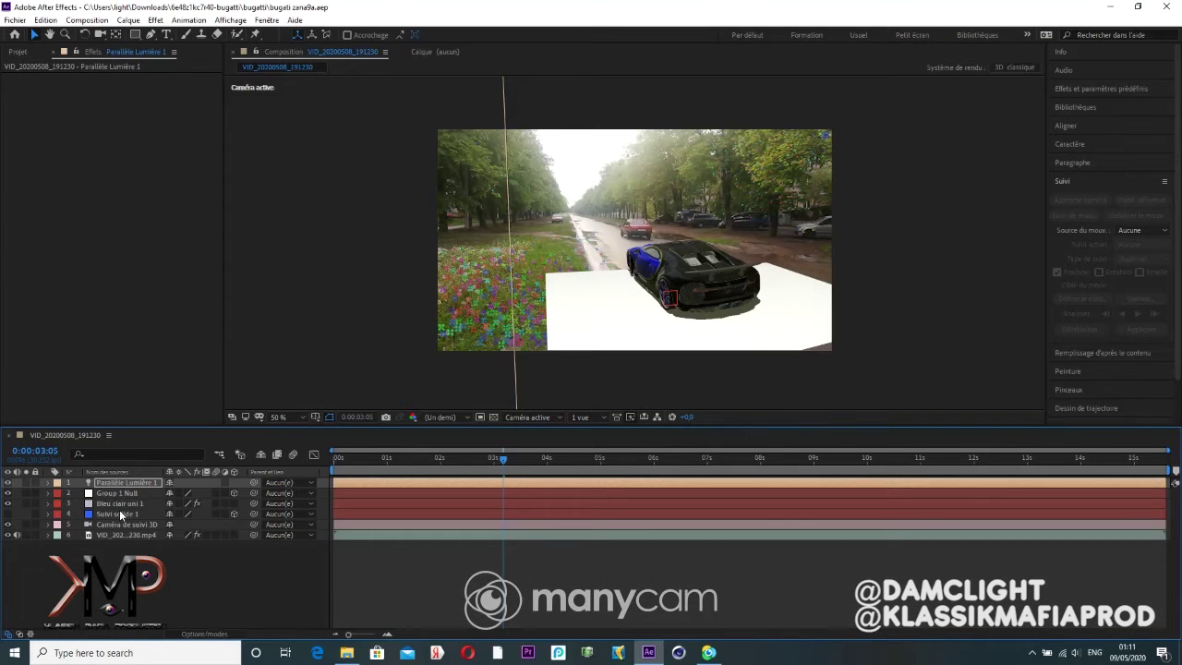
pyautogui.click(119, 513)
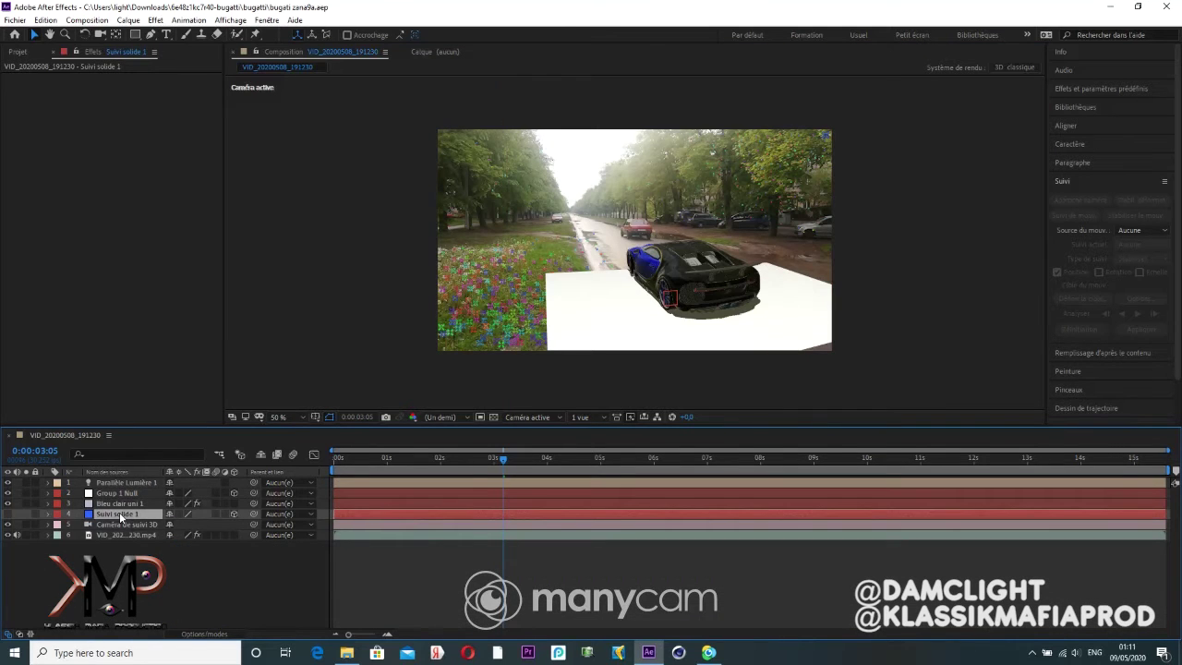
# Step: Apply the Physical preset Matte_Shadow material to the Plane Model in Element's Scene Setup
pyautogui.click(119, 503)
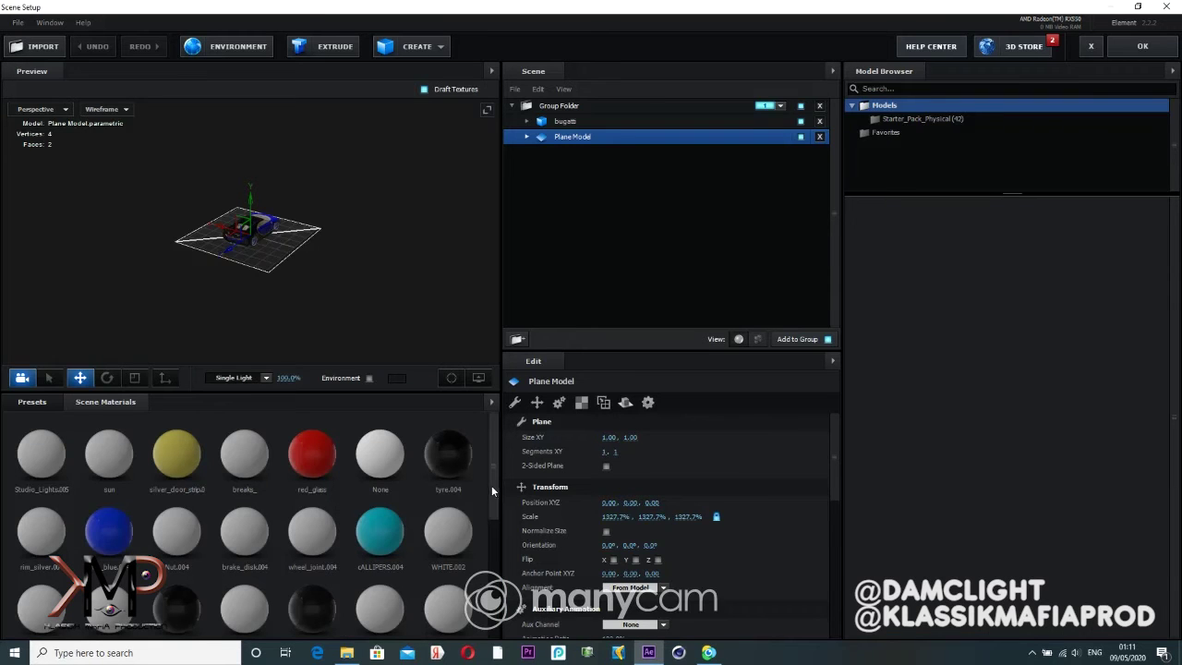
pyautogui.moveTo(492, 482); pyautogui.dragTo(491, 613)
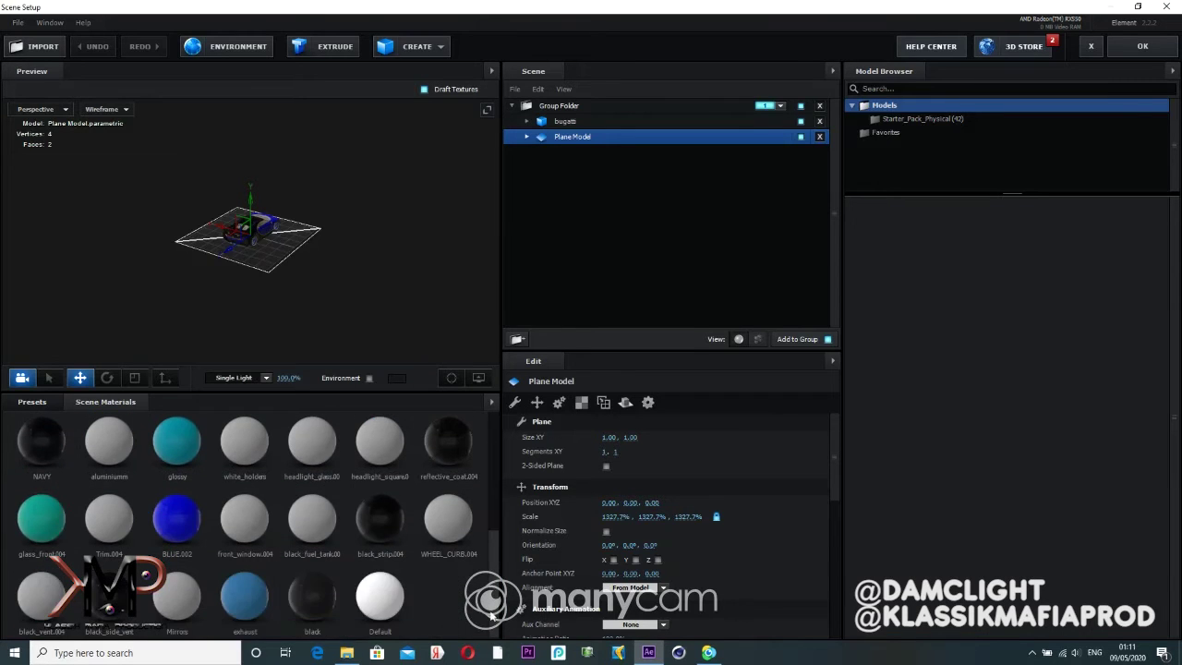
pyautogui.moveTo(403, 319); pyautogui.dragTo(345, 297)
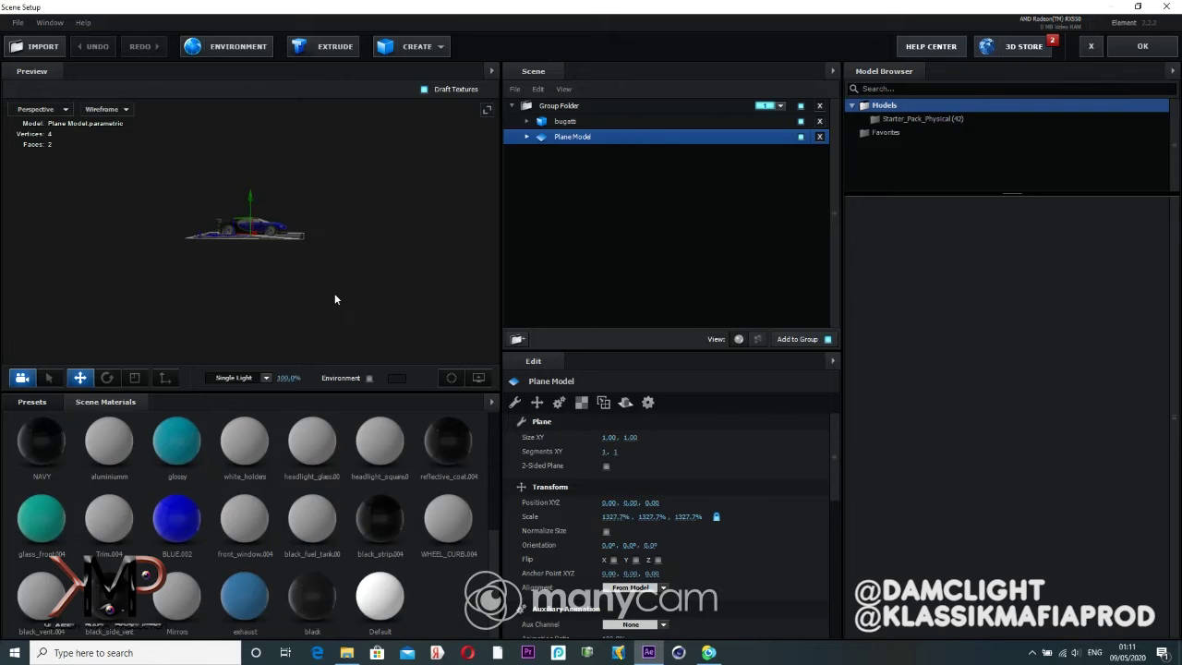
pyautogui.scroll(3, 386, 262)
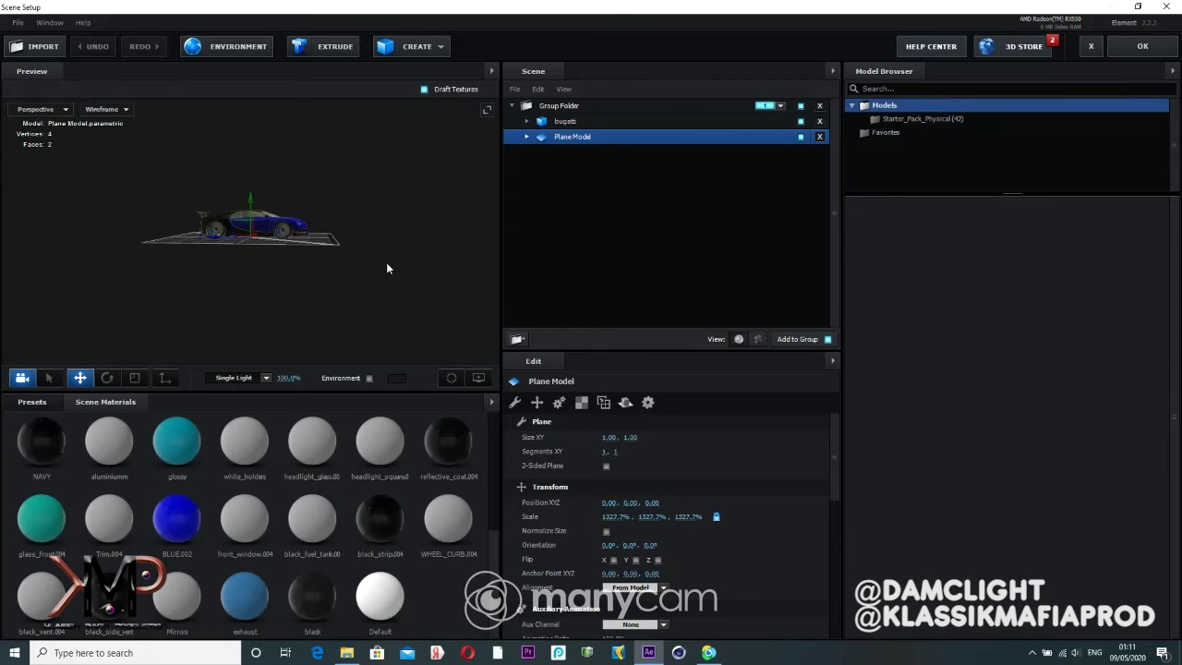
pyautogui.moveTo(427, 257); pyautogui.dragTo(371, 290)
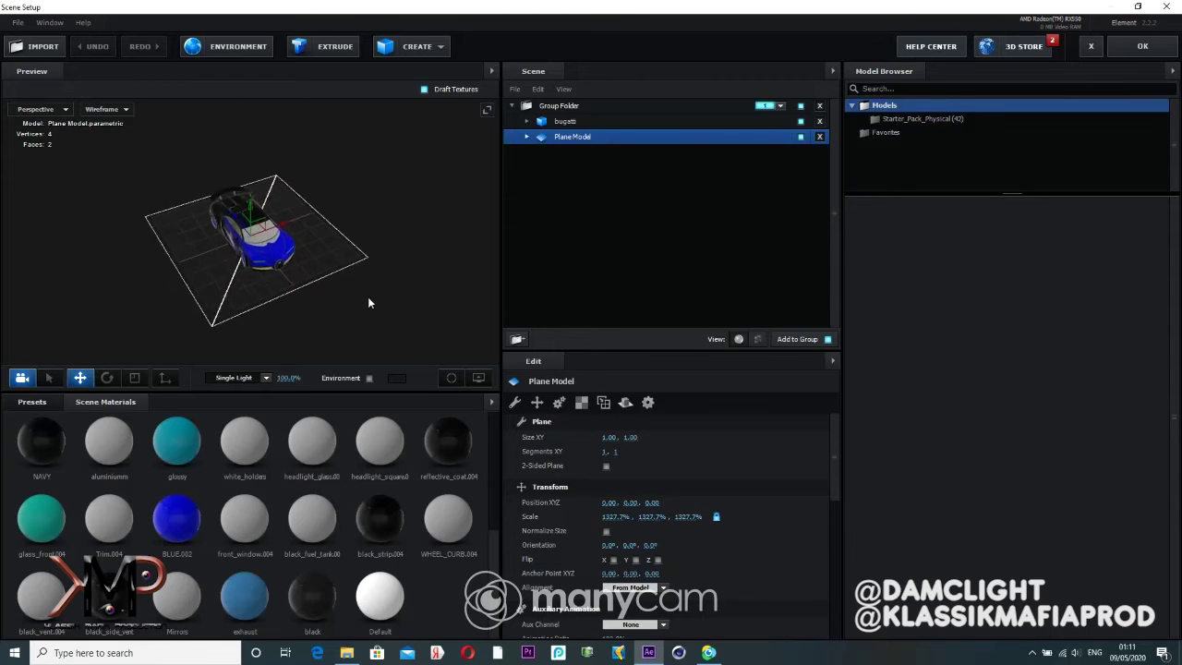
pyautogui.click(54, 402)
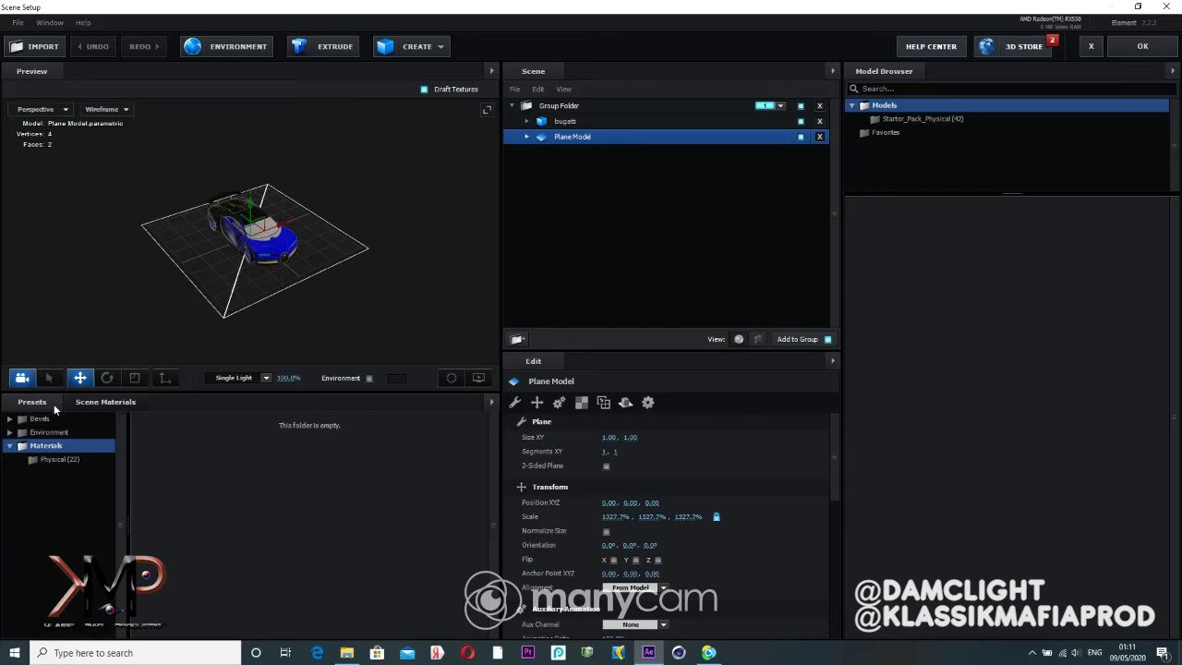
pyautogui.click(56, 459)
pyautogui.moveTo(493, 478); pyautogui.dragTo(494, 600)
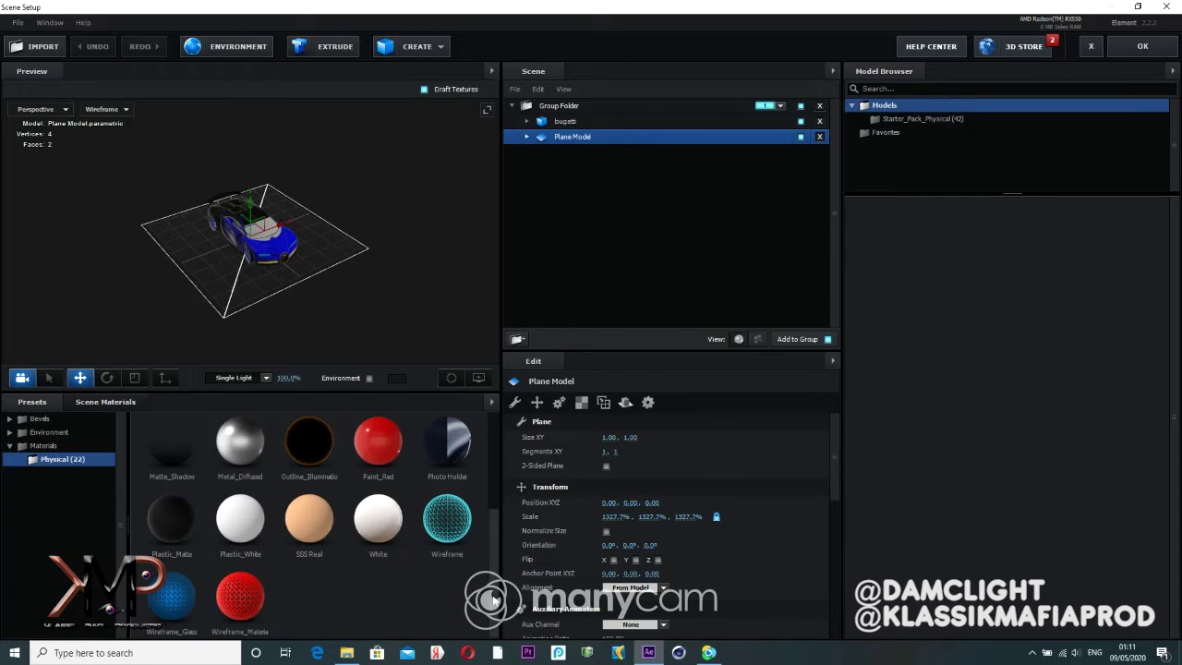
pyautogui.click(168, 455)
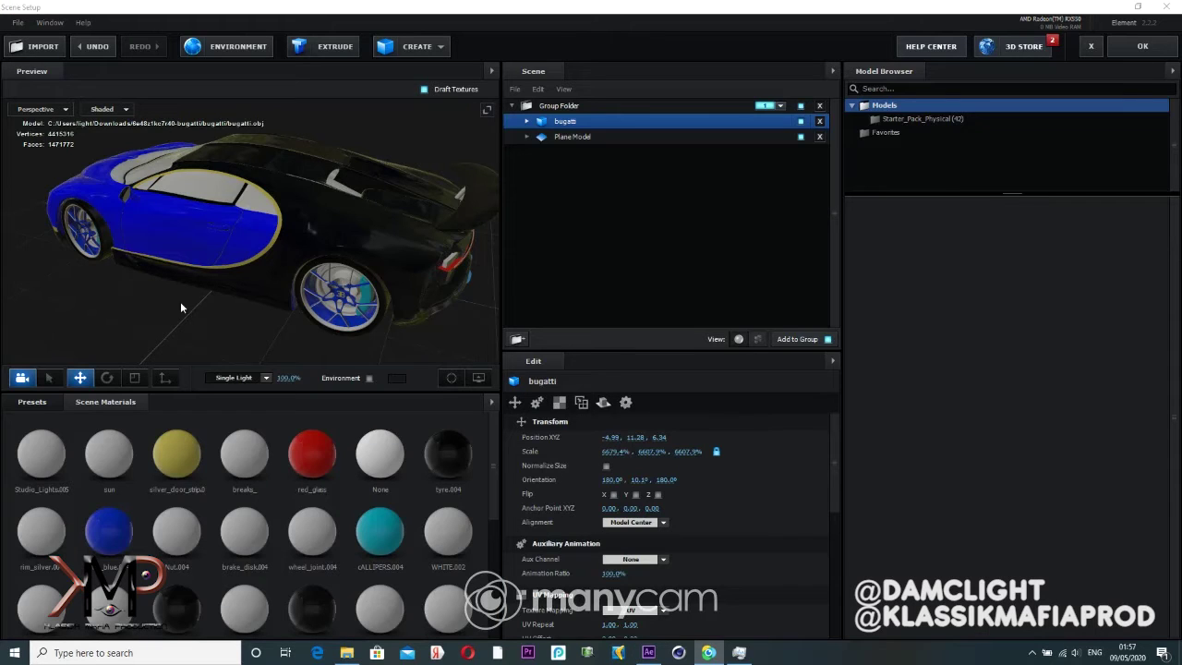
# Step: Duplicate the bugatti model and expand the copy's material list
pyautogui.rightClick(564, 121)
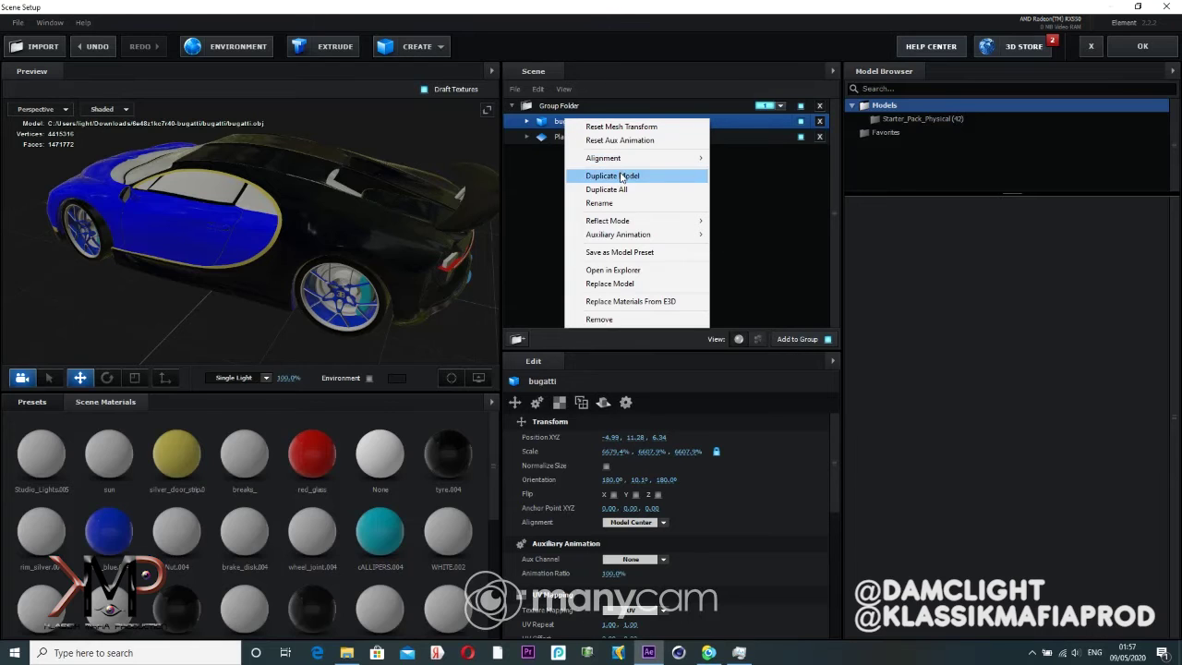
pyautogui.click(617, 175)
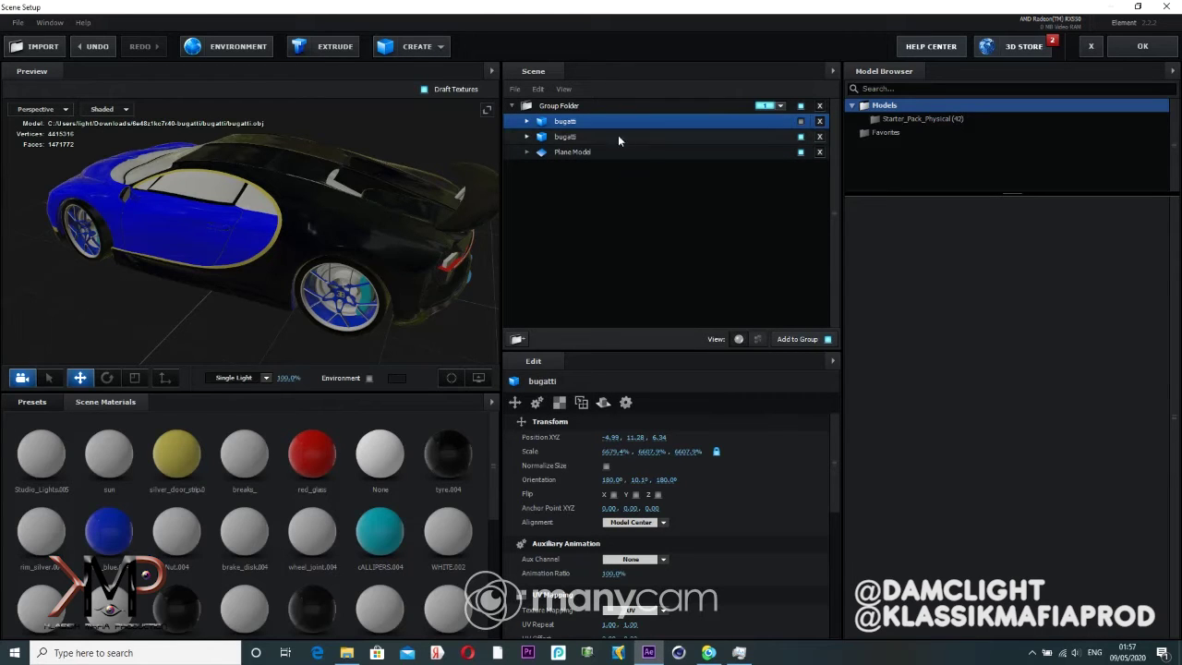
pyautogui.click(526, 136)
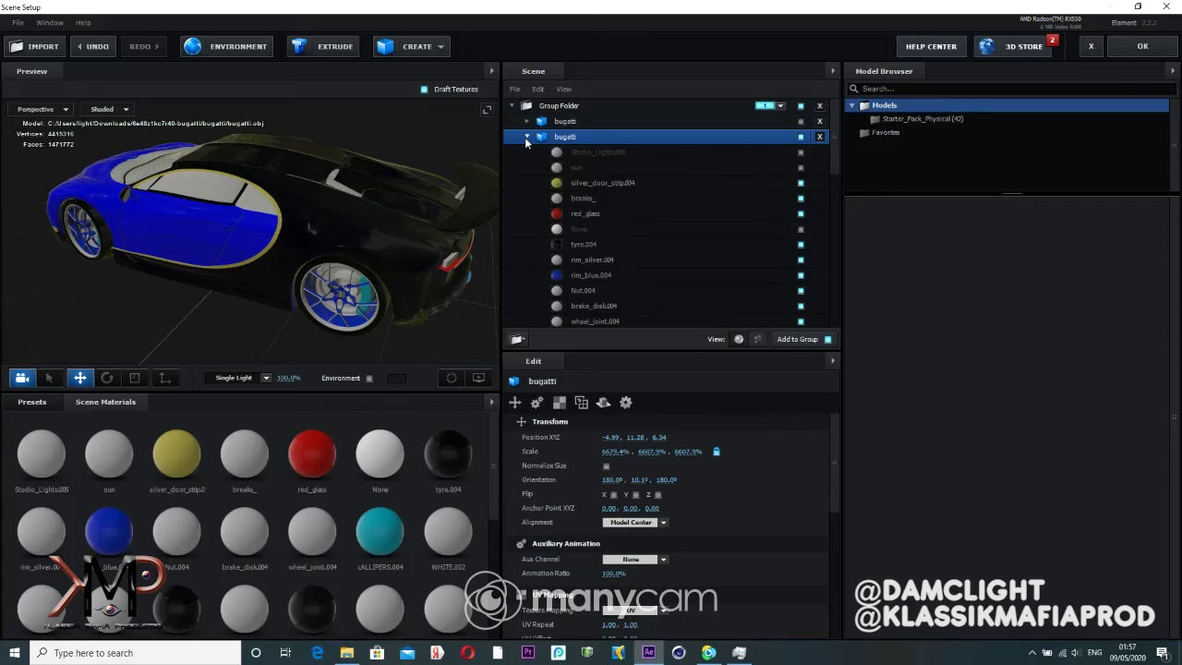
# Step: Hide silver_door_strip.004, breaks_ and red_glass, keeping tyre.004 and rim_blue.004 visible
pyautogui.click(800, 138)
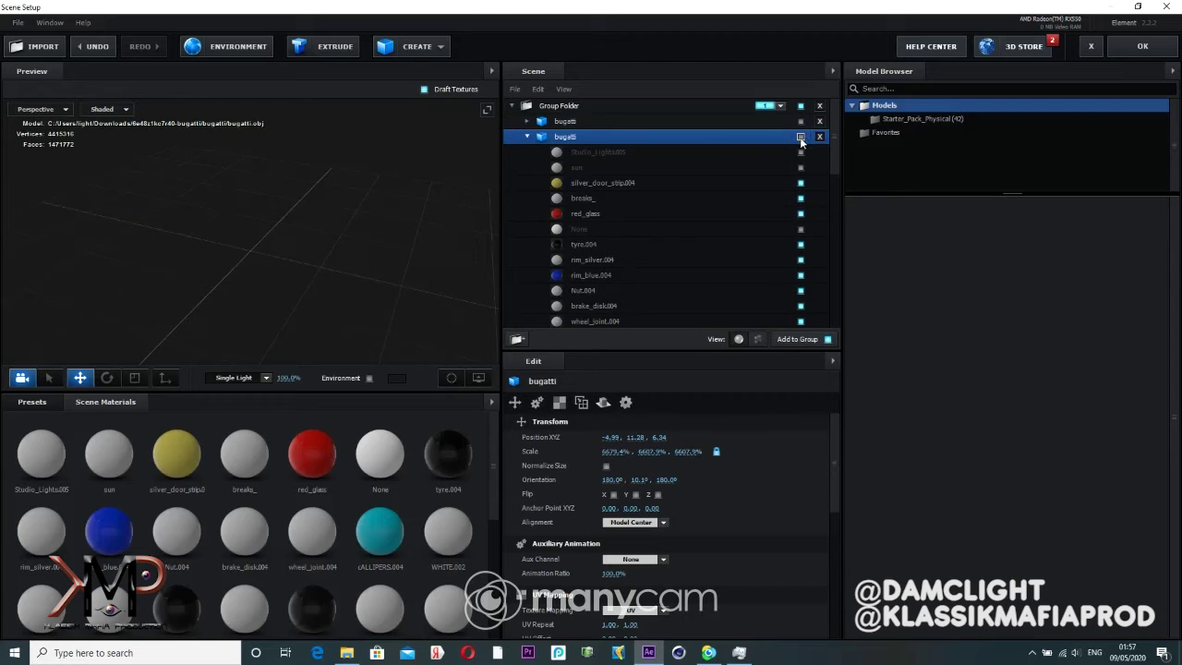
pyautogui.click(800, 183)
pyautogui.click(801, 182)
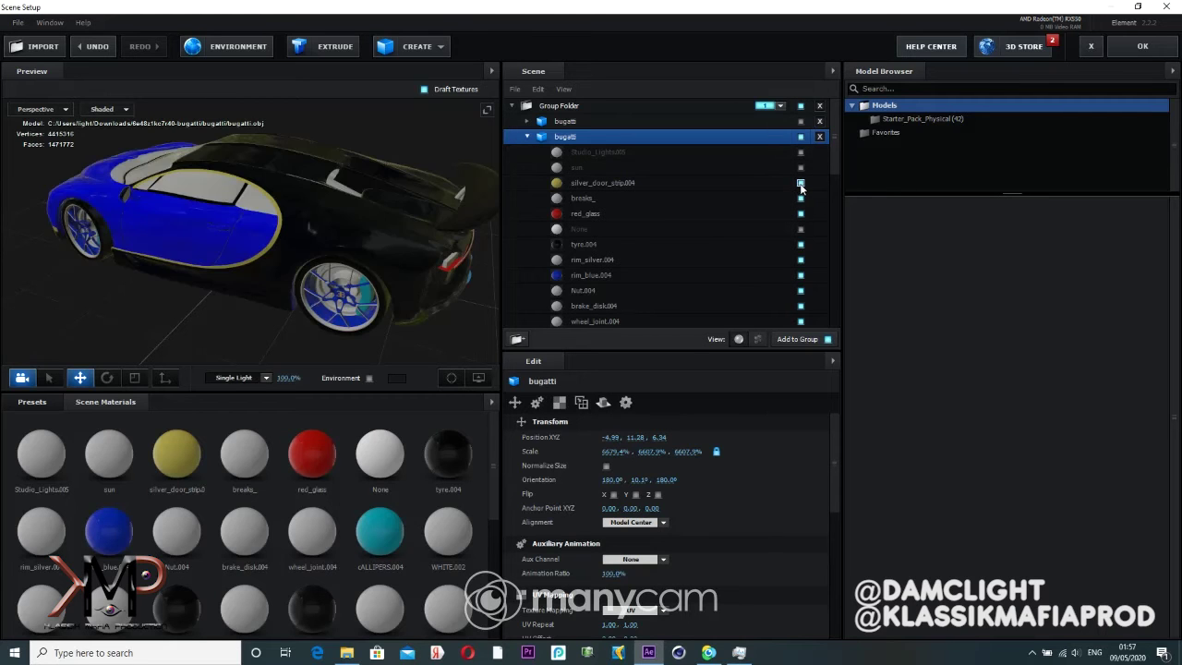
pyautogui.click(800, 183)
pyautogui.click(801, 198)
pyautogui.click(800, 213)
pyautogui.click(800, 245)
pyautogui.click(801, 244)
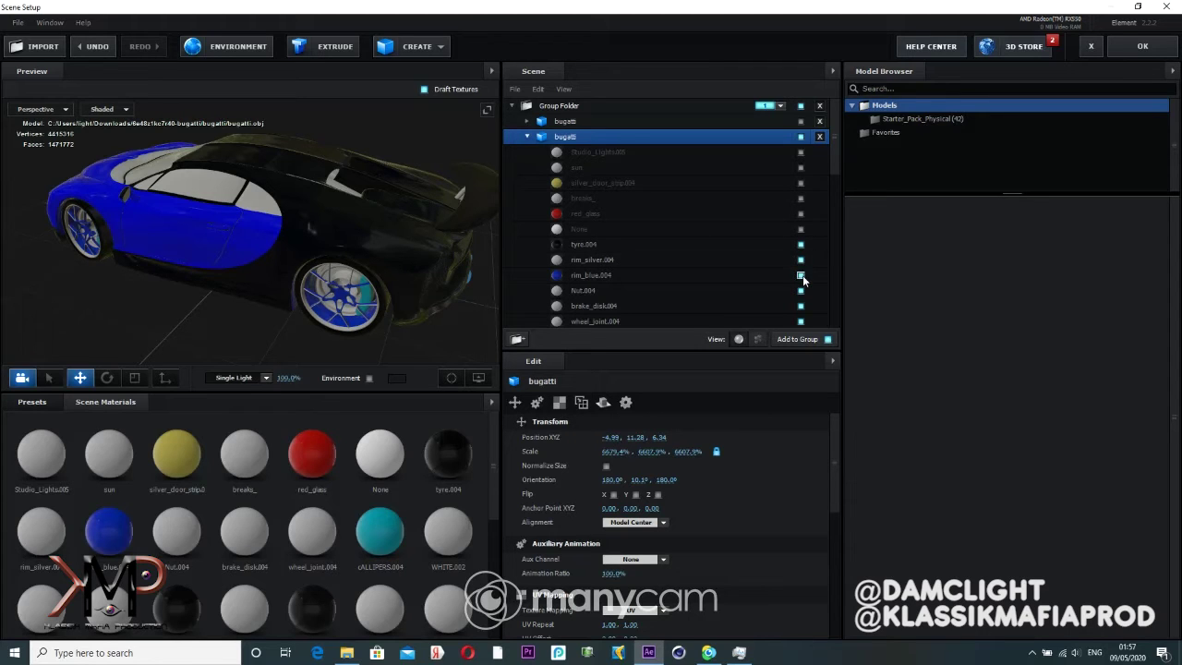
pyautogui.click(800, 276)
pyautogui.click(801, 276)
# Step: Hide Nut.004, brake_disk.004, cALLIPERS.004, WHITE.002, red.002, silver_trim, black_cable, ENGINE and NAVY
pyautogui.scroll(-2, 834, 165)
pyautogui.scroll(-1, 835, 180)
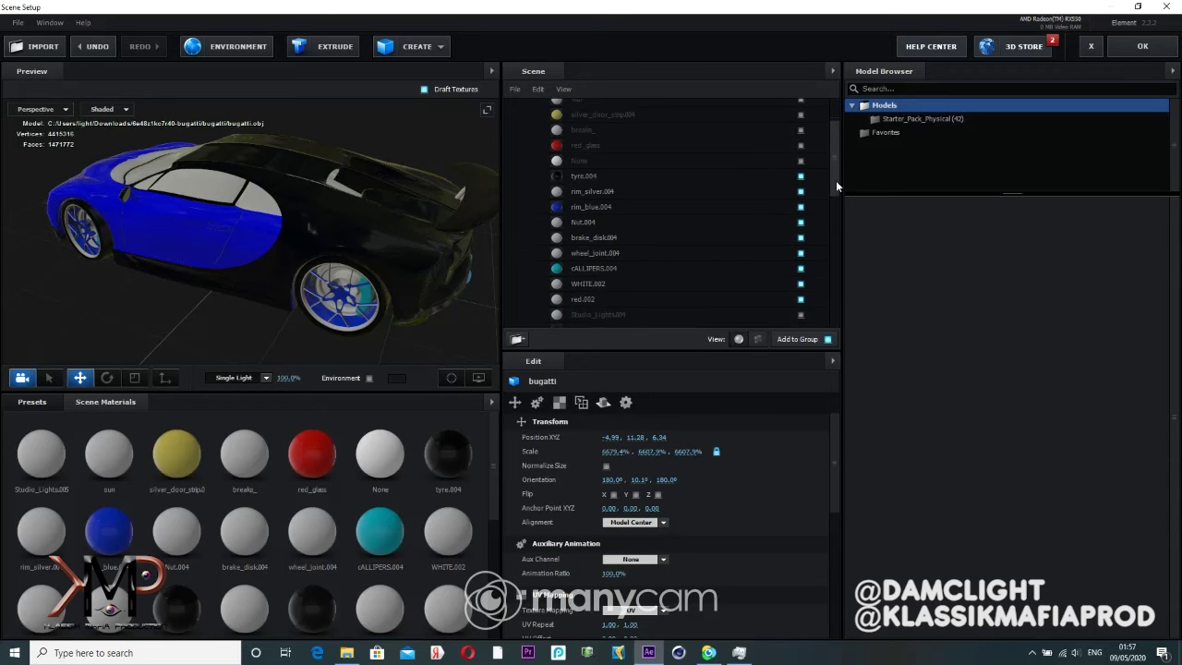
pyautogui.click(801, 220)
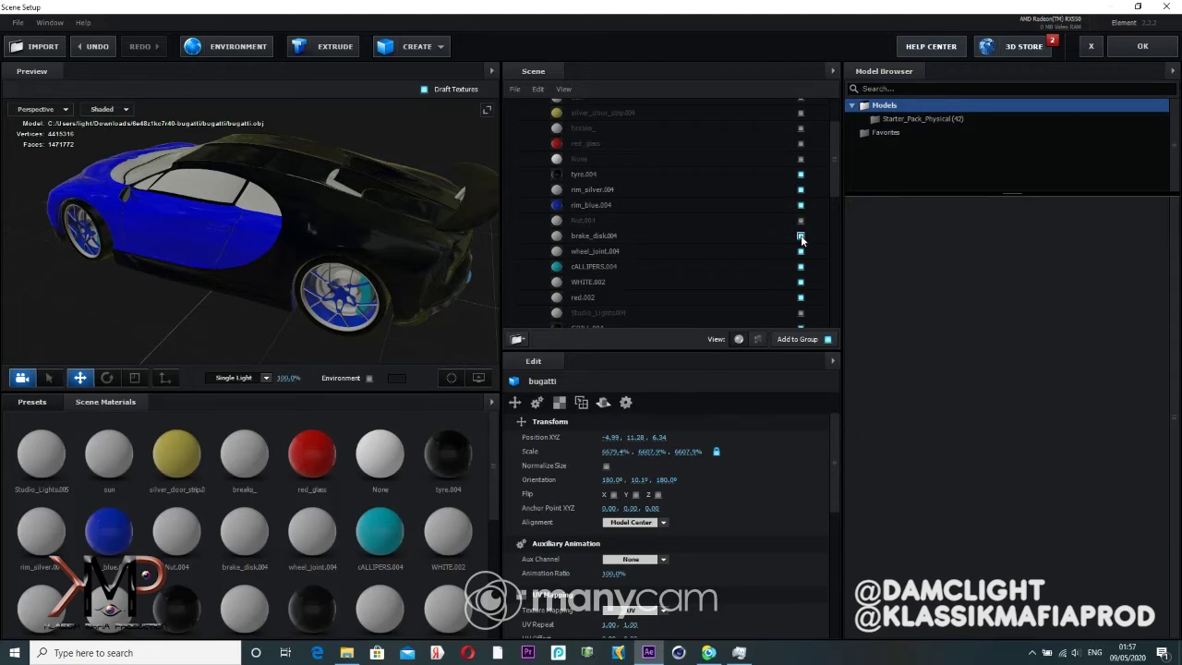
pyautogui.click(800, 235)
pyautogui.click(800, 250)
pyautogui.click(800, 266)
pyautogui.click(800, 267)
pyautogui.click(800, 267)
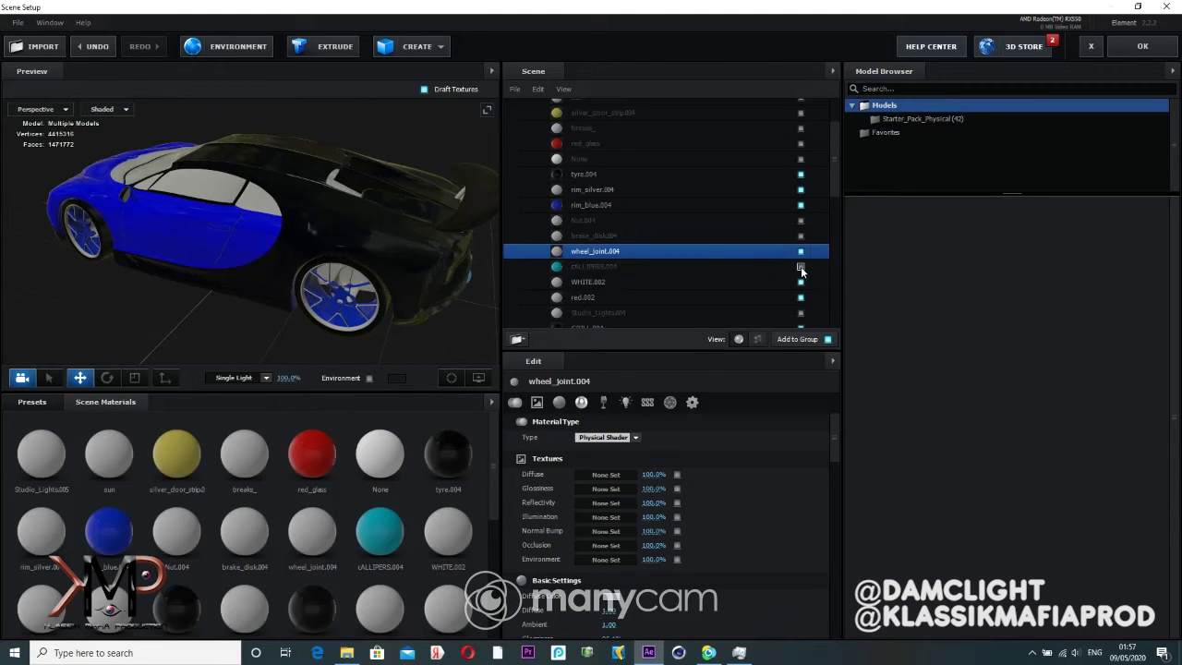
pyautogui.click(800, 267)
pyautogui.click(800, 266)
pyautogui.click(801, 281)
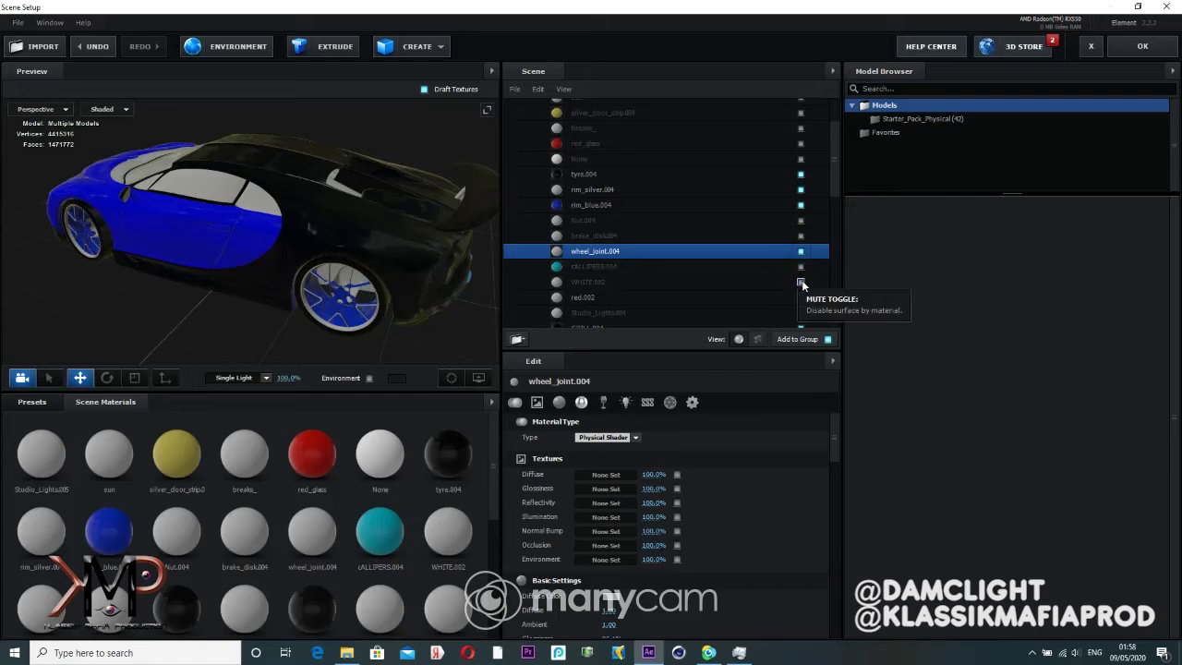
pyautogui.click(800, 297)
pyautogui.click(800, 251)
pyautogui.click(800, 251)
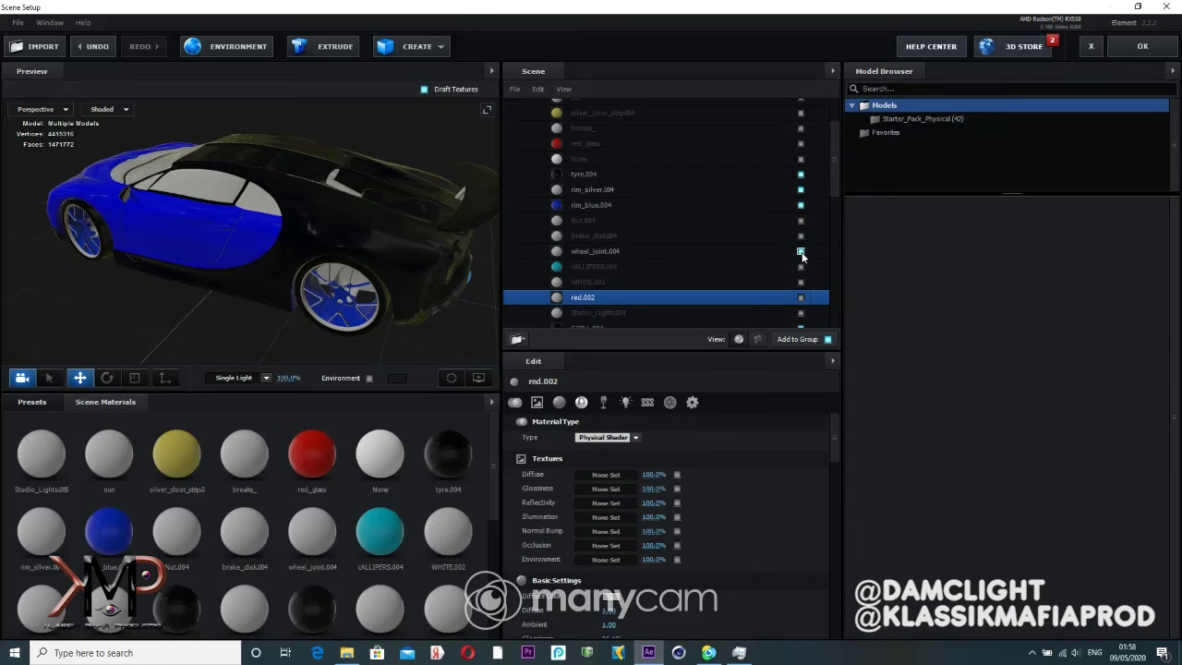
pyautogui.moveTo(839, 180); pyautogui.dragTo(833, 199)
pyautogui.click(801, 152)
pyautogui.click(801, 152)
pyautogui.click(800, 152)
pyautogui.click(801, 152)
pyautogui.click(800, 260)
pyautogui.click(800, 275)
pyautogui.click(801, 291)
pyautogui.click(799, 307)
# Step: Hide aluminiumm, glossy, white_holders, headlight, reflective_coat, glass, Trim.004 and BLUE.002 materials
pyautogui.scroll(-3, 826, 215)
pyautogui.click(801, 156)
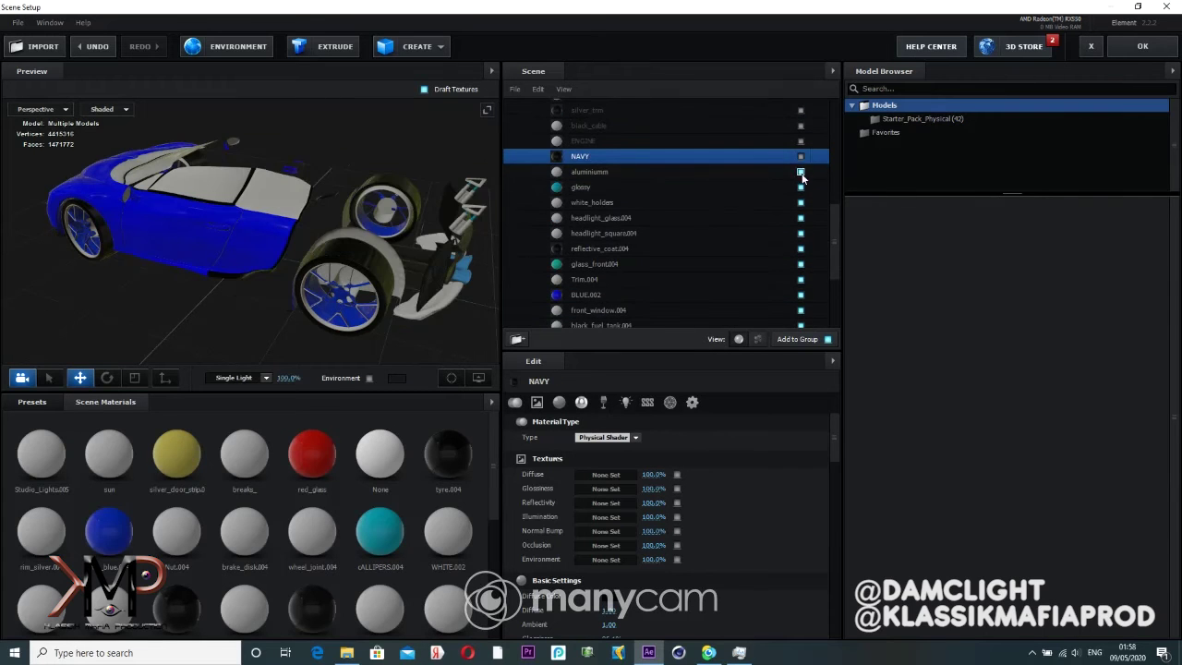
pyautogui.click(802, 172)
pyautogui.click(800, 187)
pyautogui.click(800, 202)
pyautogui.click(801, 218)
pyautogui.click(801, 233)
pyautogui.click(801, 248)
pyautogui.click(800, 263)
pyautogui.click(800, 278)
pyautogui.click(801, 294)
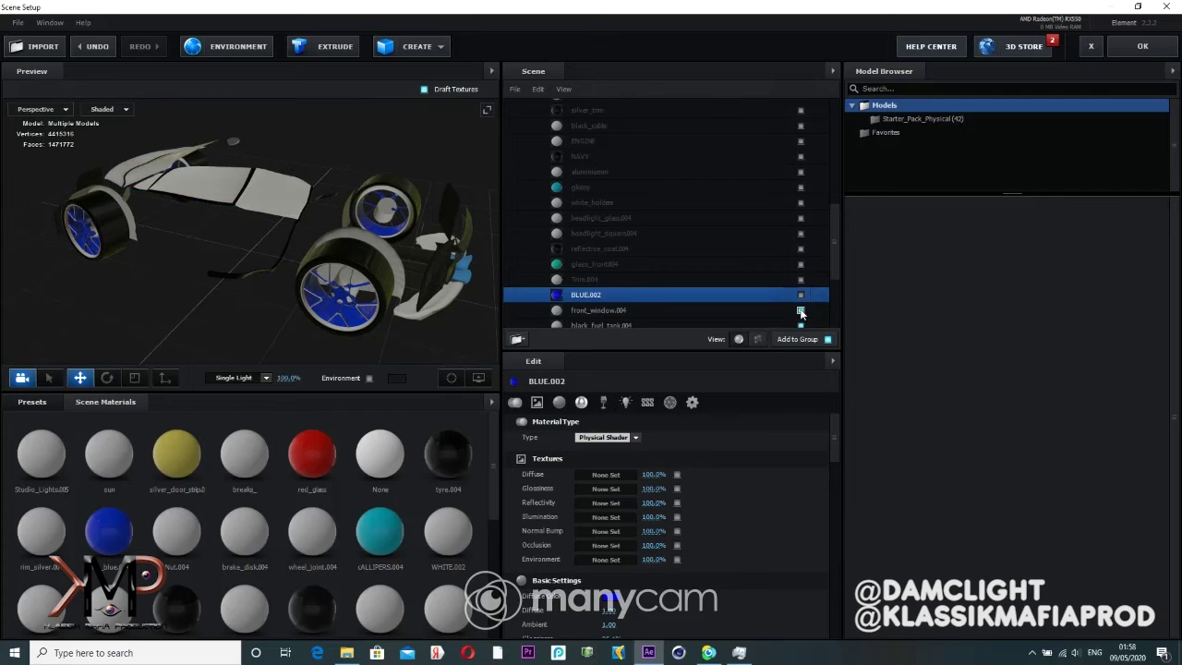
pyautogui.click(800, 311)
# Step: Hide the black strip, fuel tank, WHEEL_CURB, vents, mirrors, exhaust, black and GRILL.004 materials
pyautogui.scroll(-2, 831, 275)
pyautogui.scroll(-2, 831, 276)
pyautogui.click(800, 182)
pyautogui.click(800, 197)
pyautogui.click(800, 212)
pyautogui.click(800, 228)
pyautogui.click(800, 244)
pyautogui.click(801, 259)
pyautogui.click(801, 274)
pyautogui.click(800, 290)
pyautogui.scroll(1, 836, 277)
pyautogui.scroll(4, 836, 276)
pyautogui.click(800, 203)
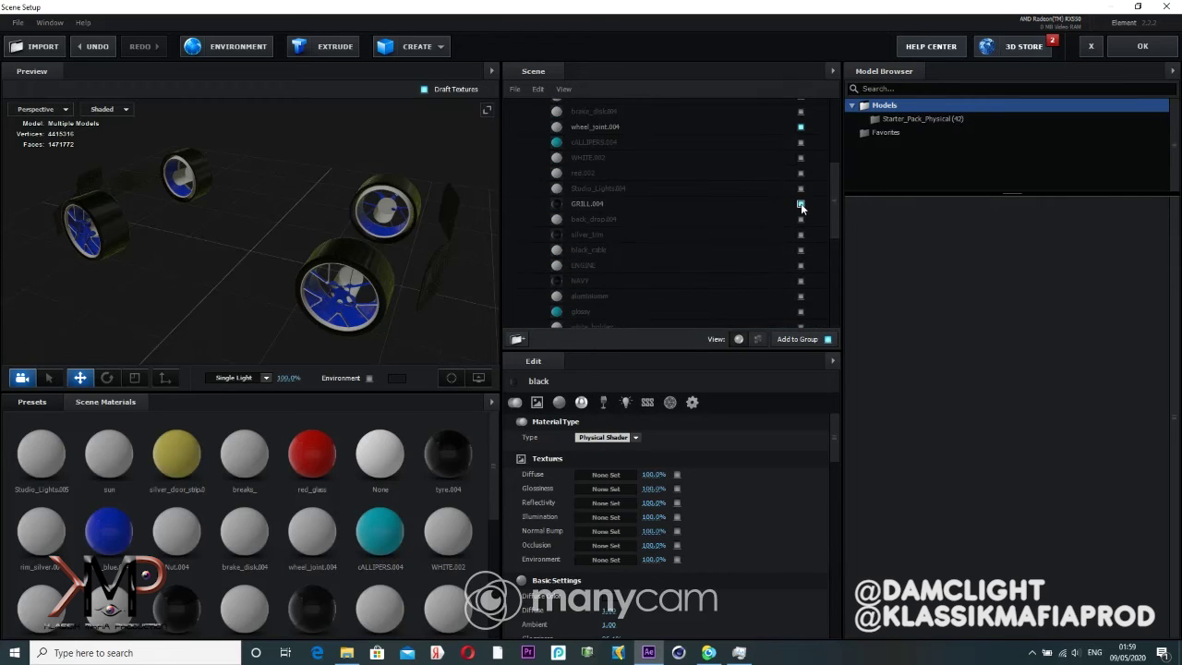
pyautogui.scroll(2, 836, 198)
pyautogui.scroll(5, 840, 174)
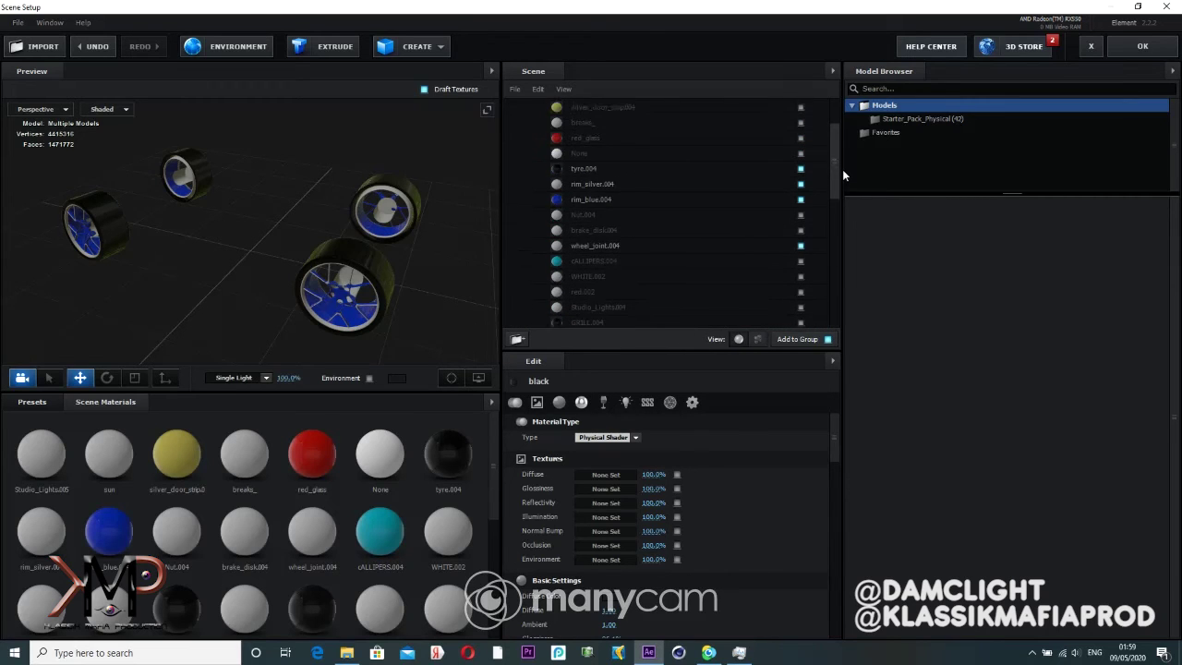
pyautogui.scroll(5, 834, 147)
# Step: Move the wheels-only bugatti into the top Group Folder
pyautogui.click(527, 133)
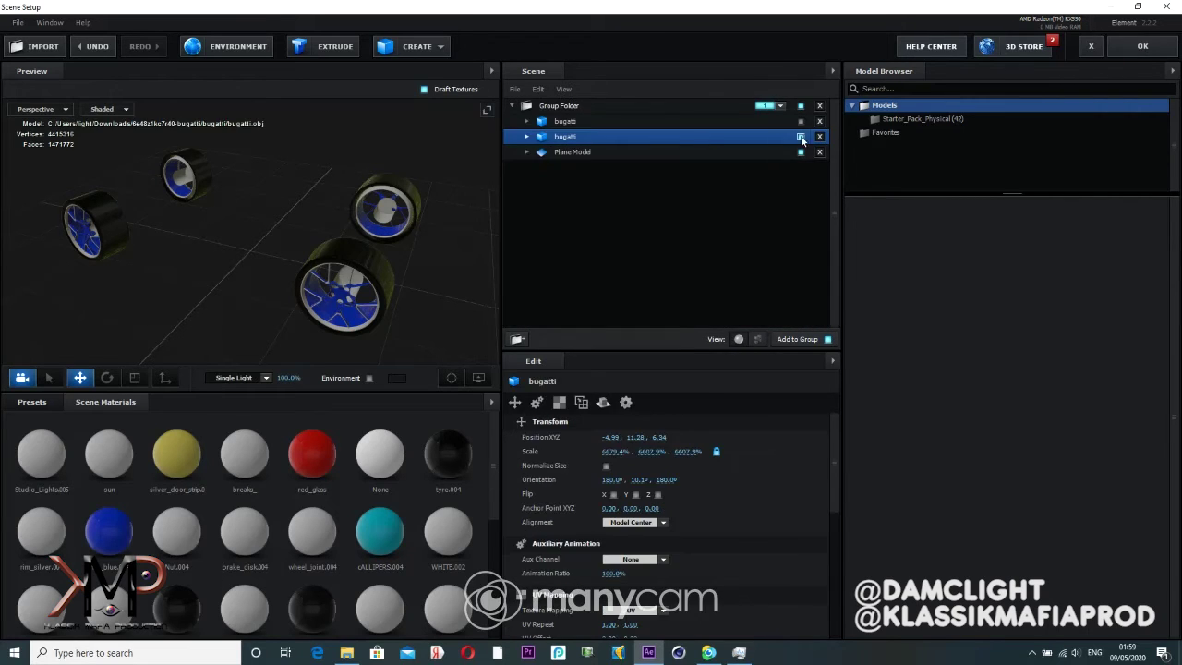
pyautogui.moveTo(559, 120); pyautogui.dragTo(561, 107)
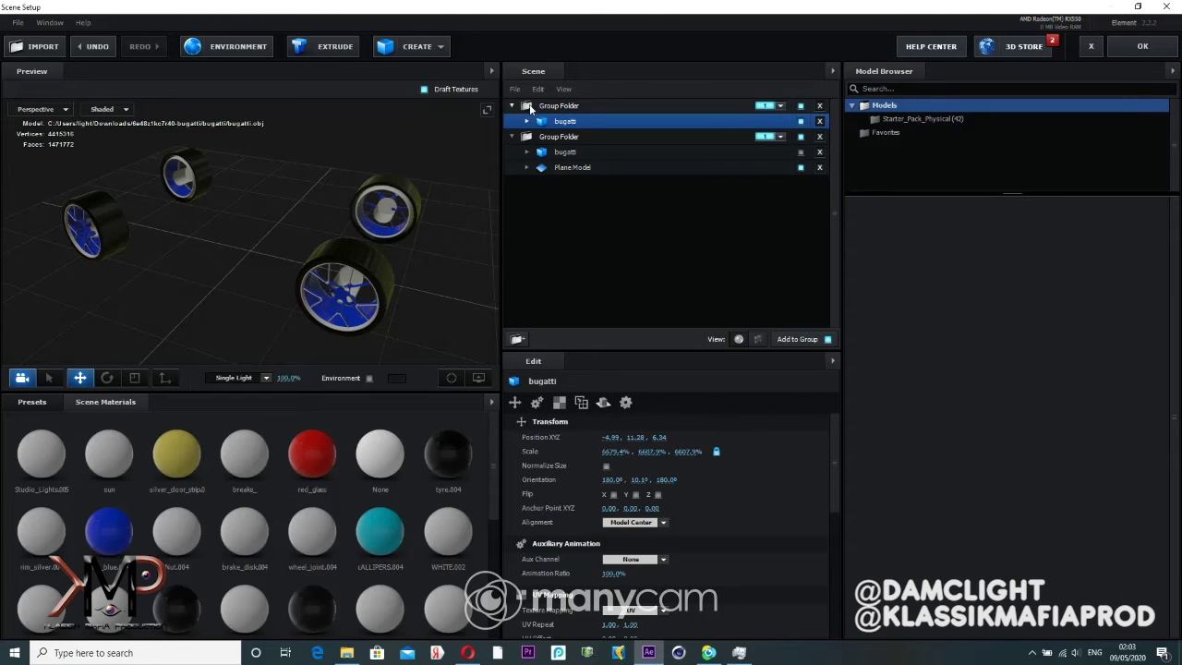
pyautogui.click(556, 108)
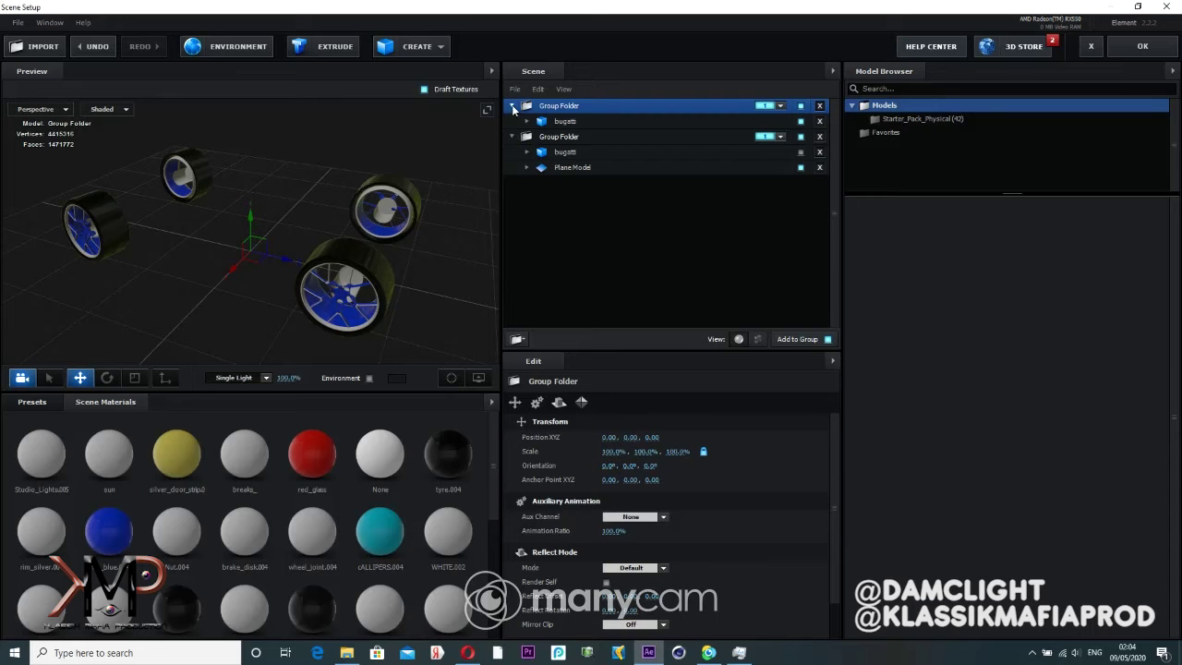
# Step: Show the other bugatti and hide its tyre.004 and rim_blue.004 materials
pyautogui.click(569, 153)
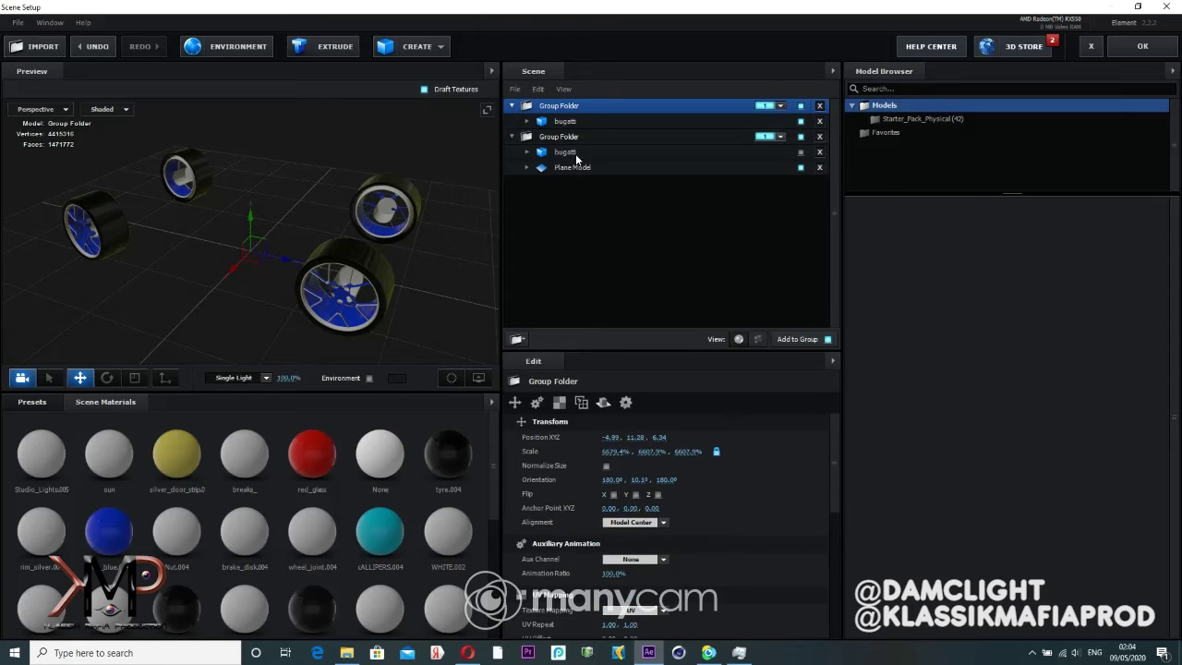
pyautogui.click(800, 153)
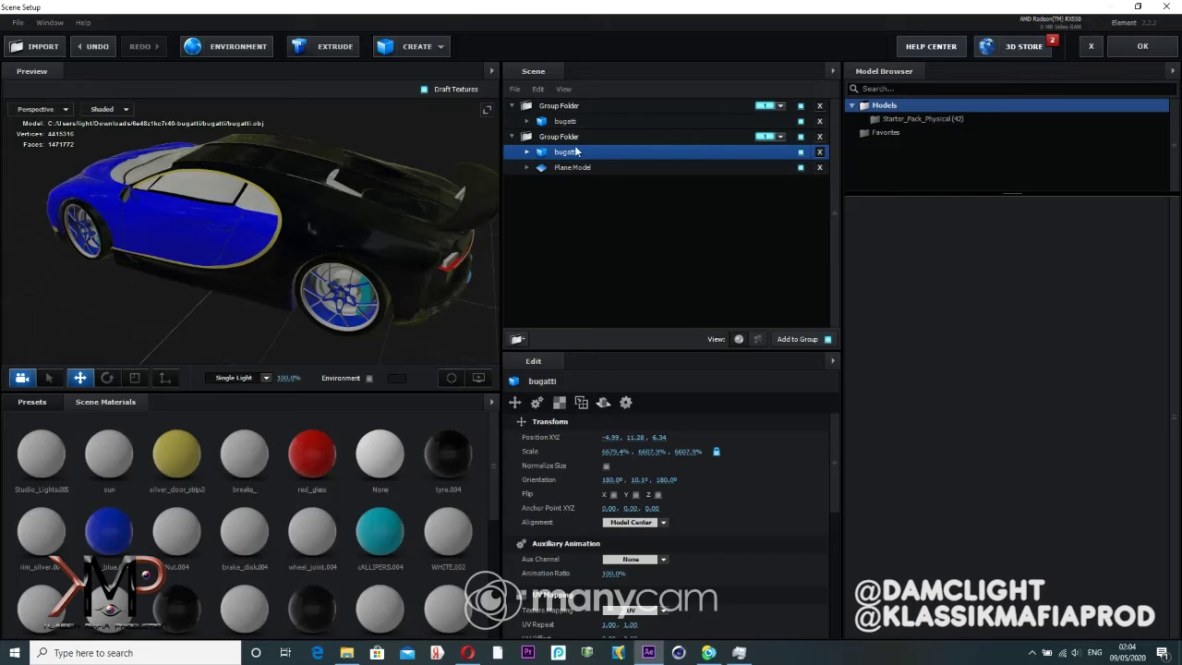
pyautogui.click(526, 153)
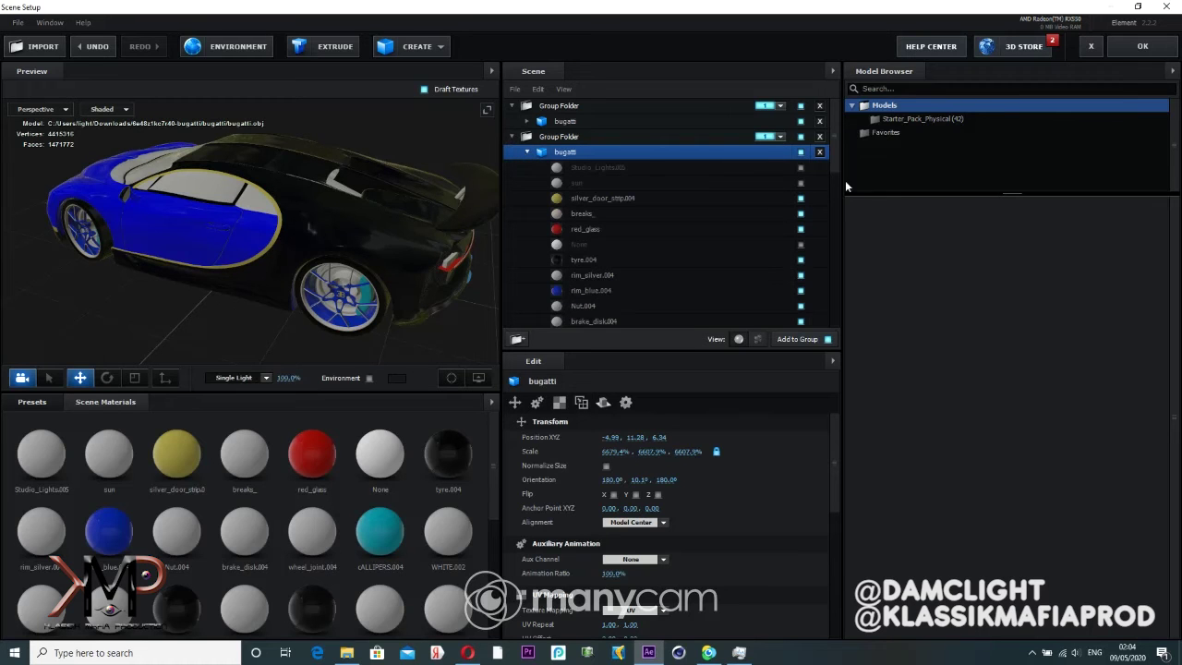
pyautogui.scroll(-1, 833, 160)
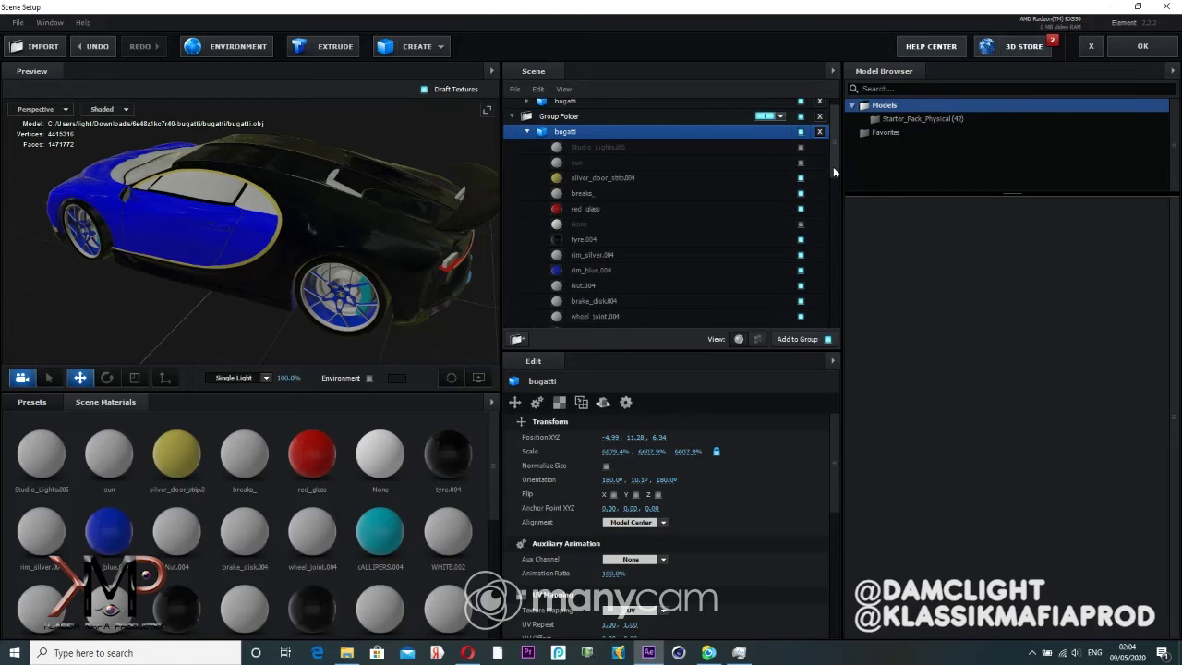
pyautogui.click(800, 239)
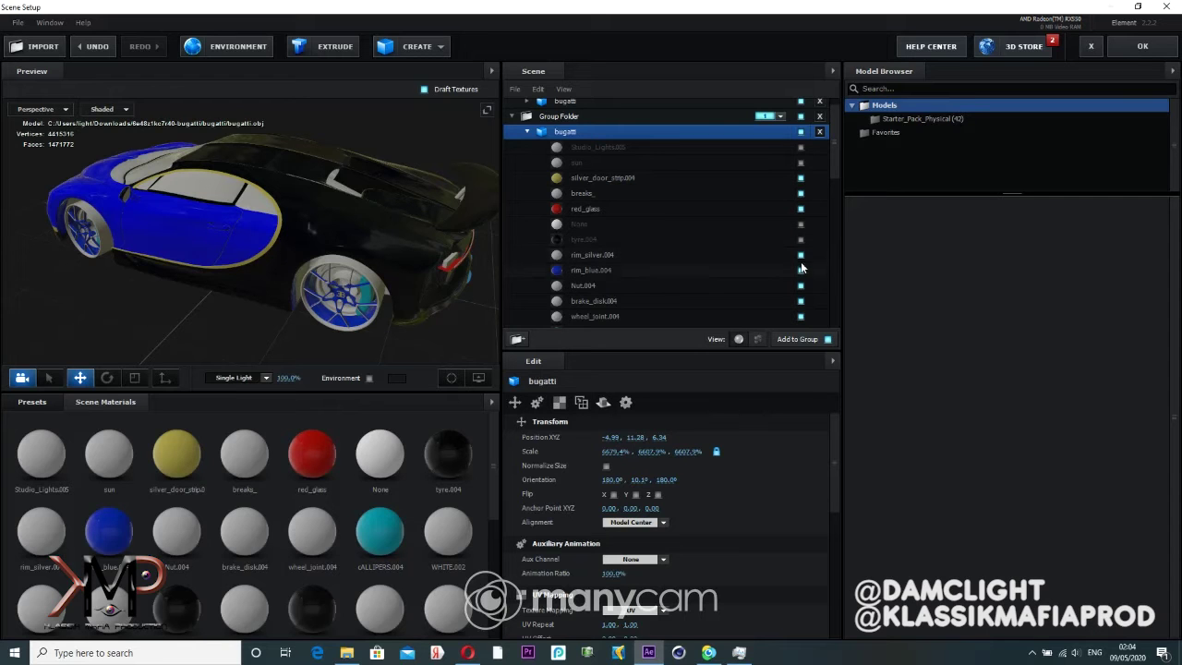
pyautogui.click(801, 258)
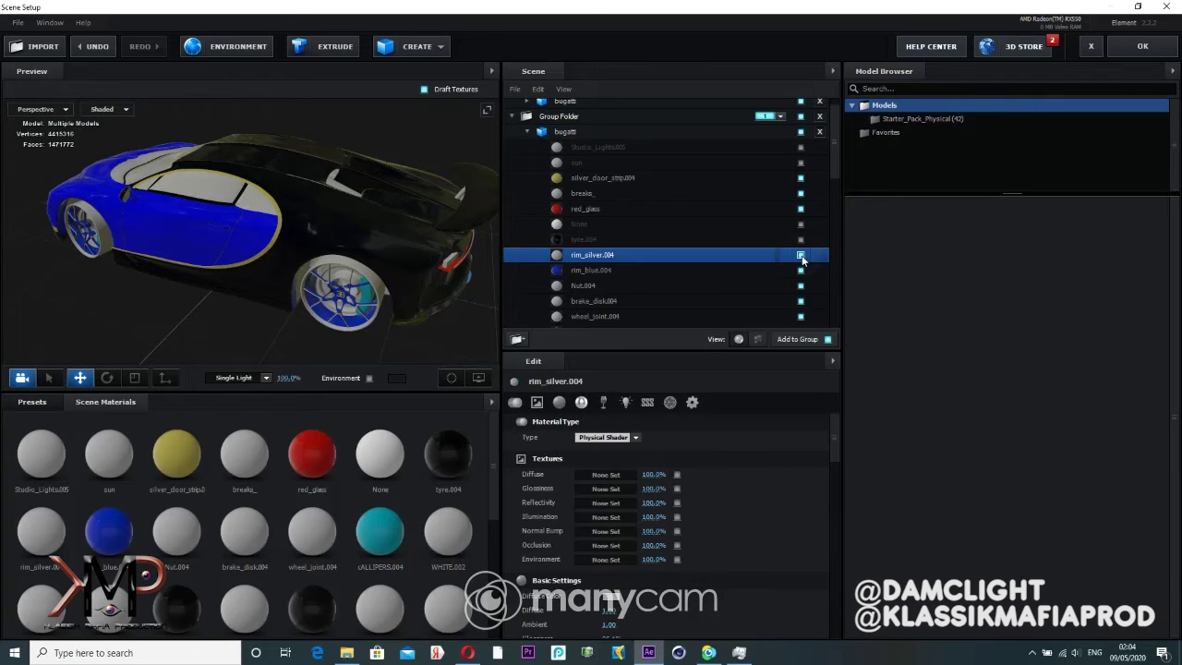
pyautogui.click(800, 271)
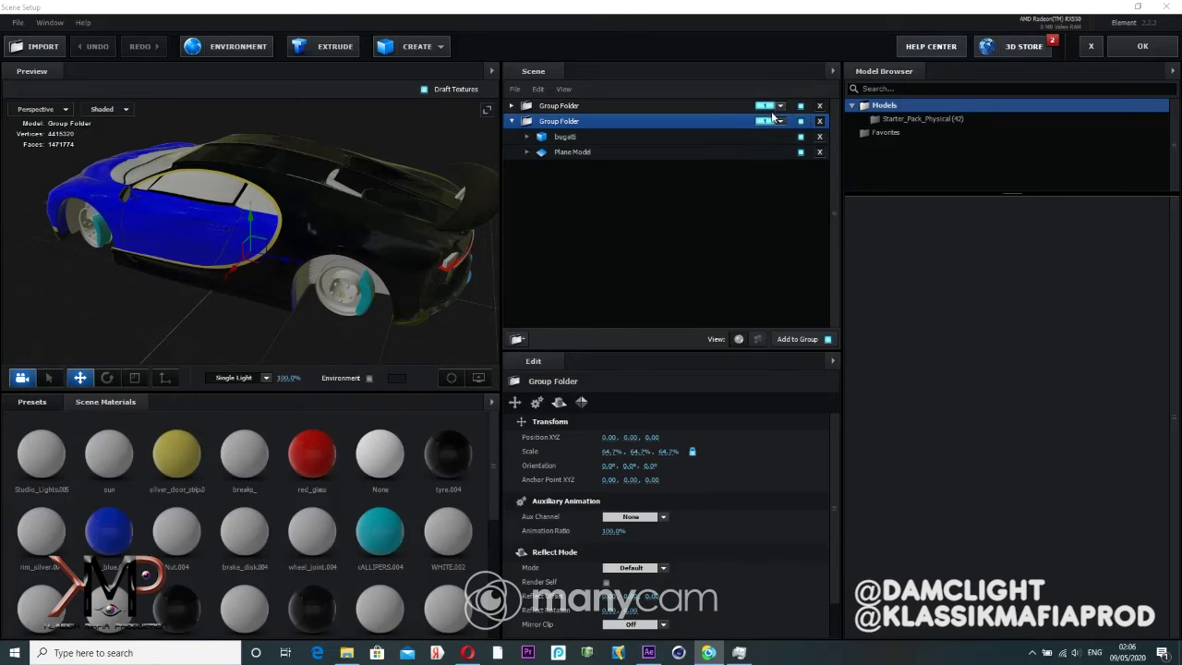
# Step: Assign the second Group Folder to group 2 and check its visibility
pyautogui.click(780, 121)
pyautogui.click(785, 139)
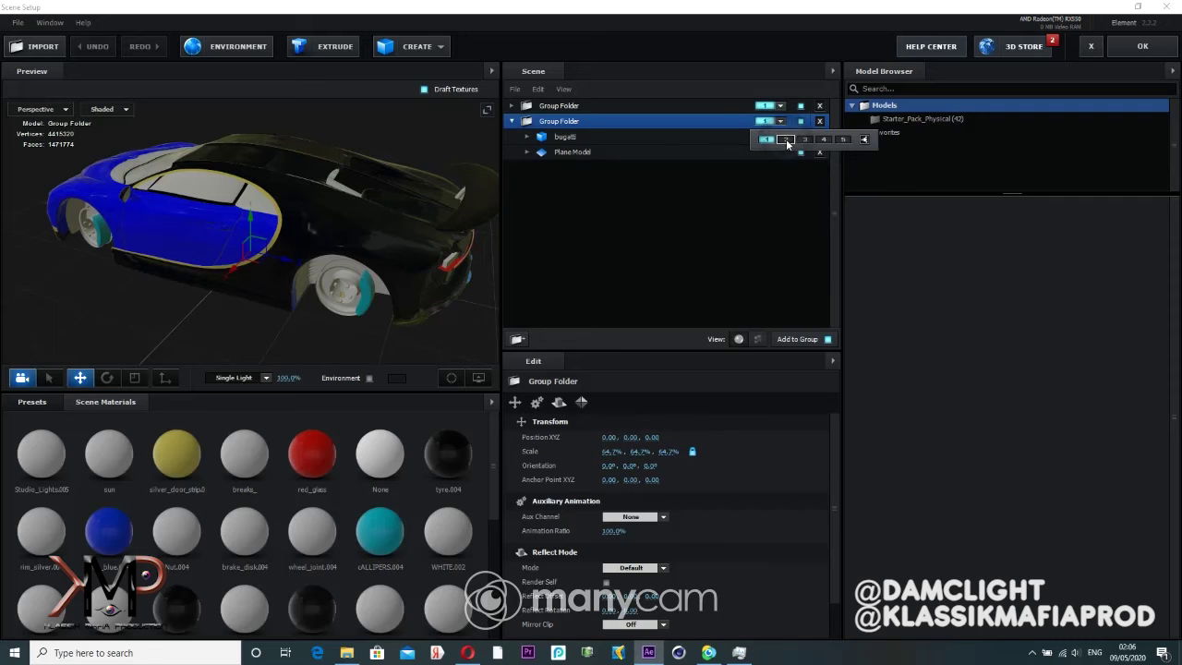
pyautogui.click(740, 221)
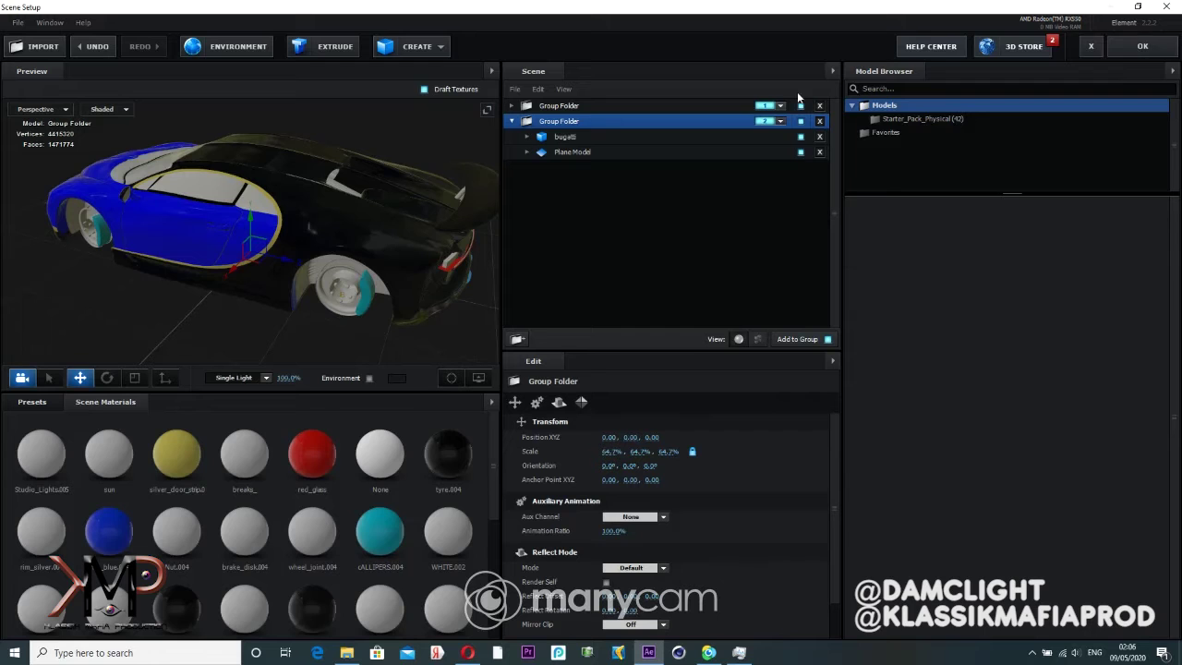
pyautogui.click(800, 122)
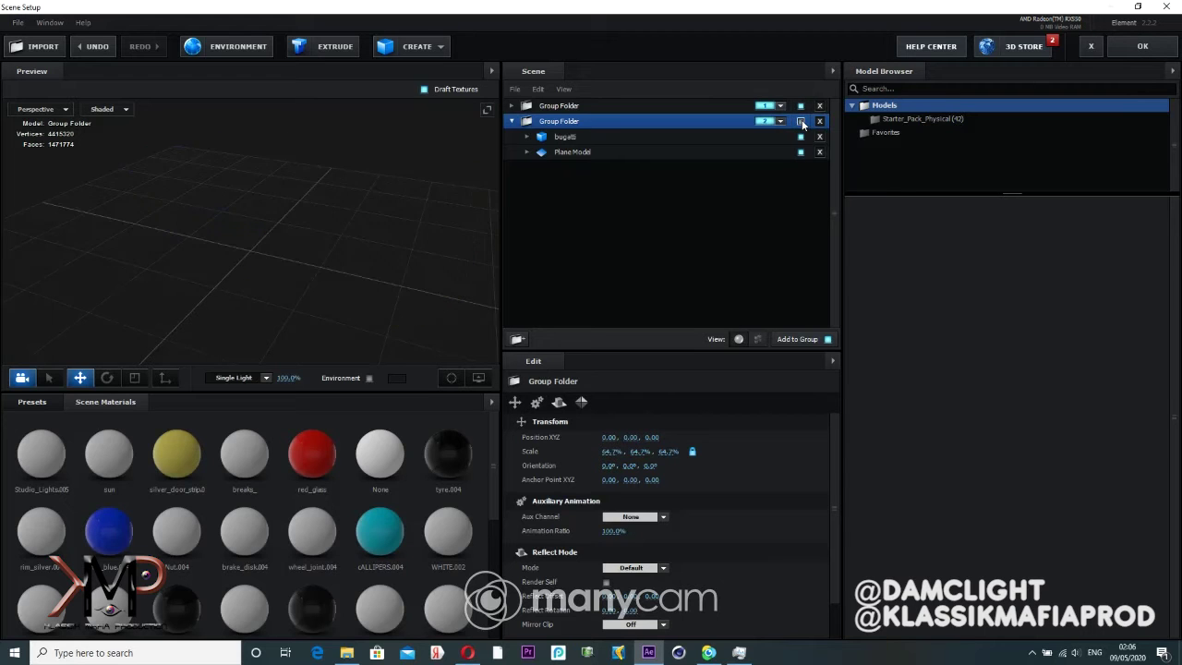
pyautogui.click(801, 122)
pyautogui.click(780, 121)
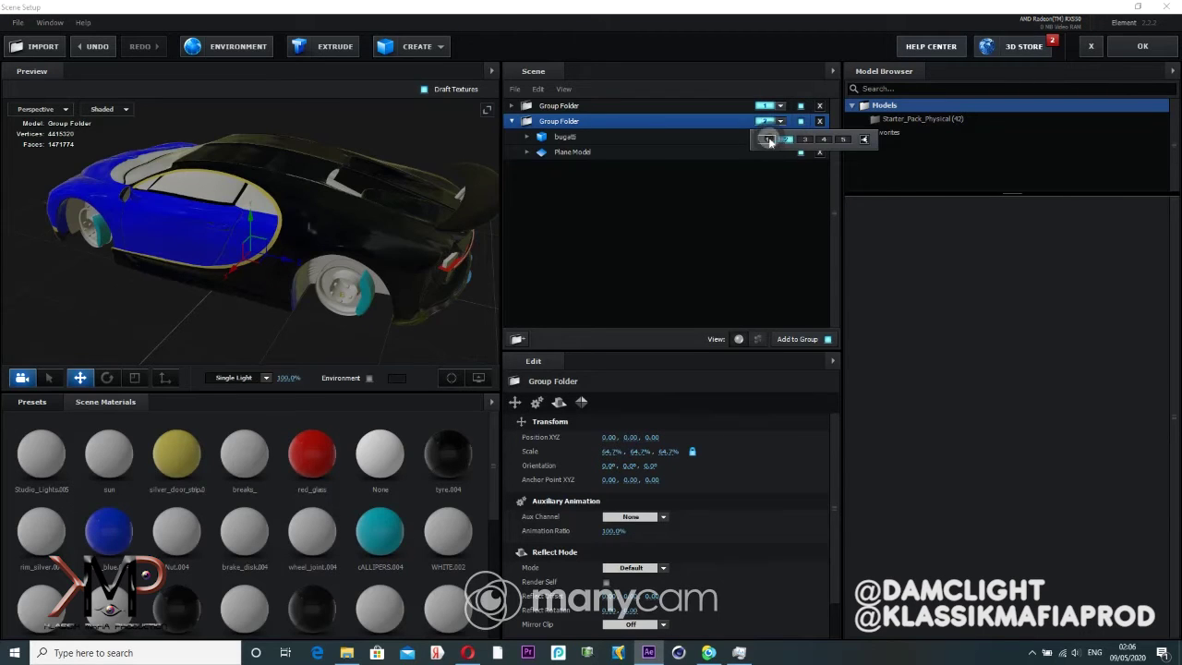
pyautogui.click(780, 105)
pyautogui.click(786, 123)
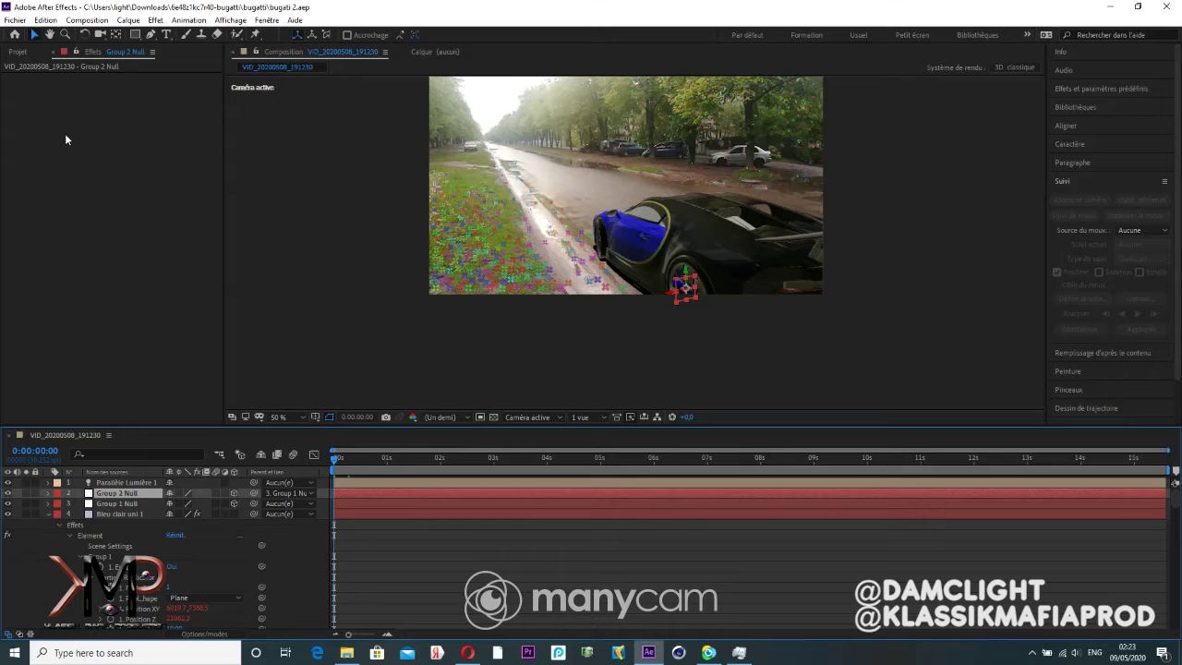
# Step: Open Element's settings on Bleu clair uni 1, collapse Group 1, and select the Group 2 Null layer
pyautogui.click(28, 54)
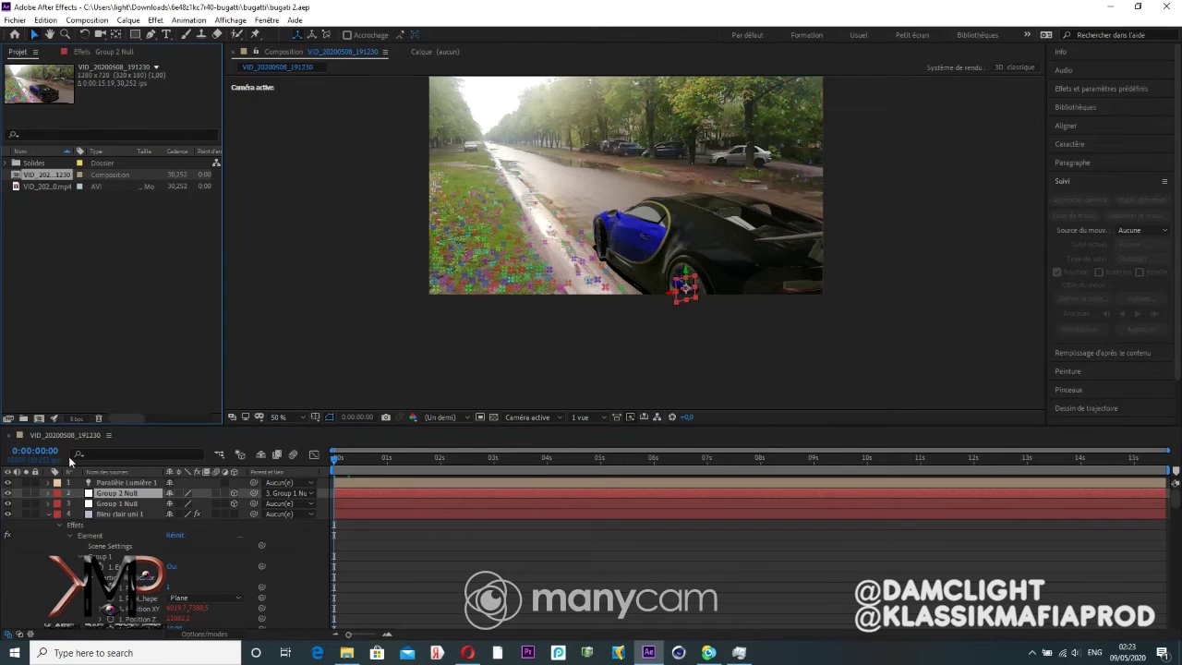
pyautogui.click(120, 514)
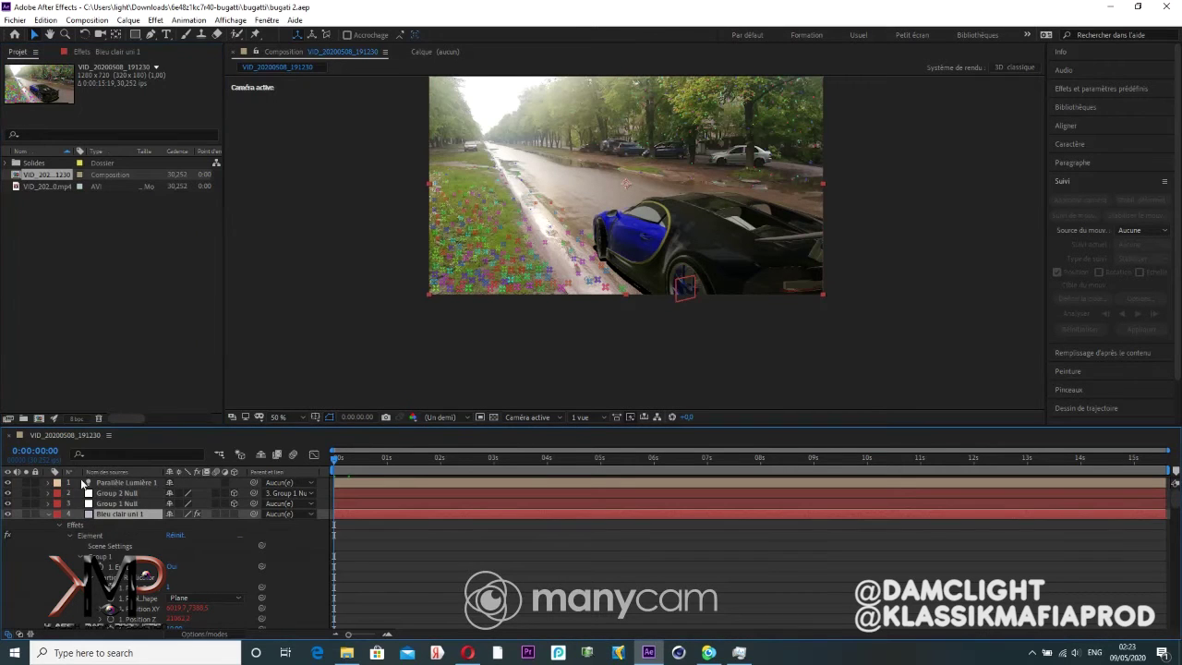
pyautogui.click(83, 53)
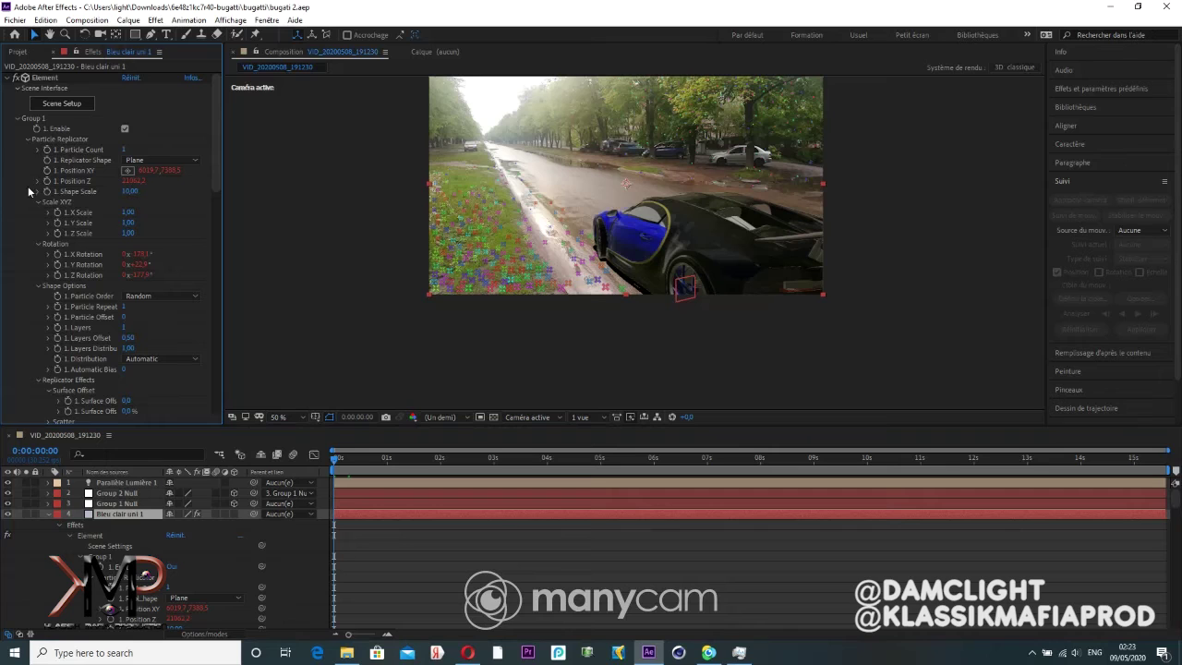
pyautogui.click(16, 119)
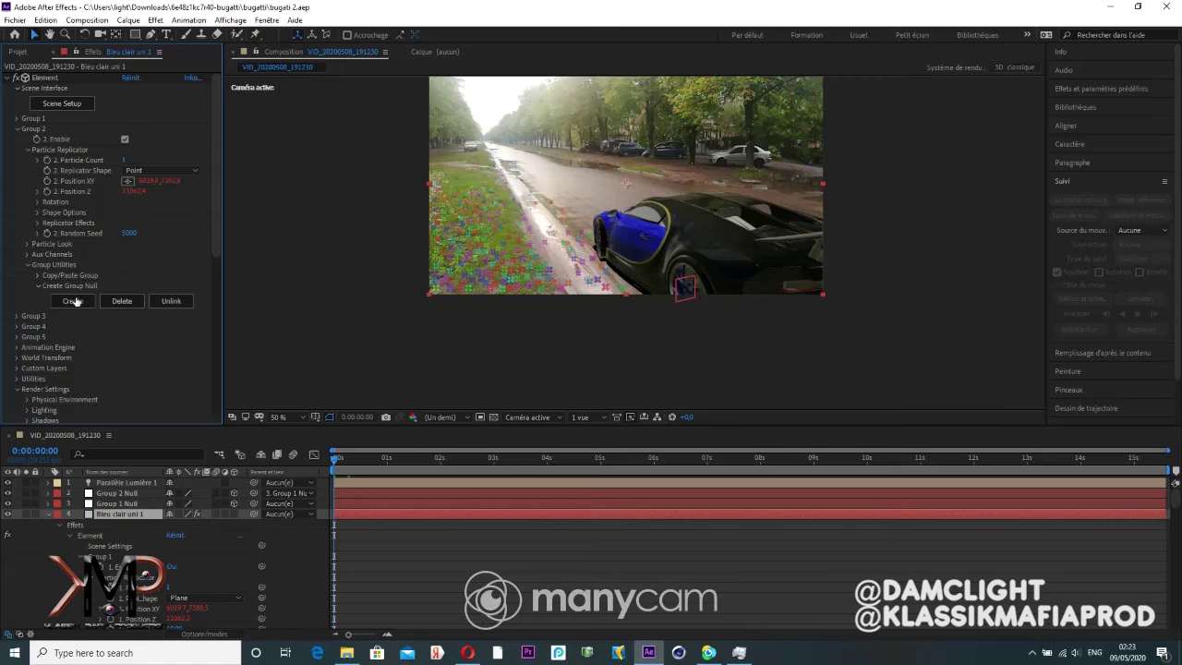
pyautogui.click(121, 493)
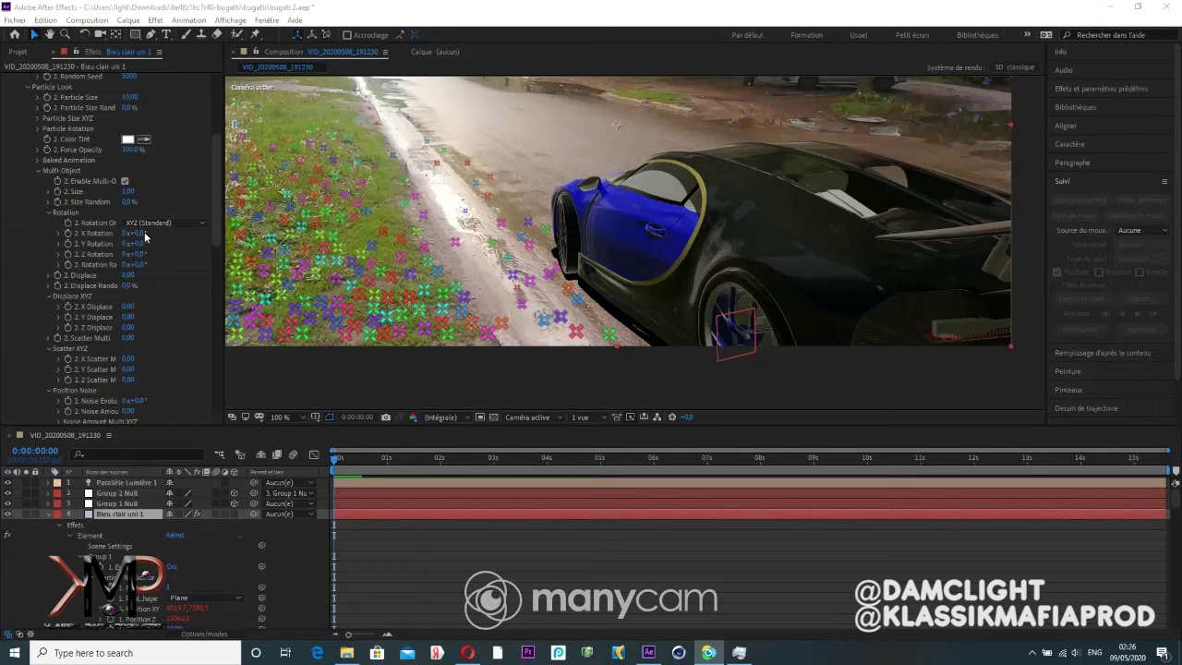
# Step: Scrub Group 2's X Rotation to 0x+305.9°, previewing playback from frame 0
pyautogui.moveTo(138, 234); pyautogui.dragTo(195, 231)
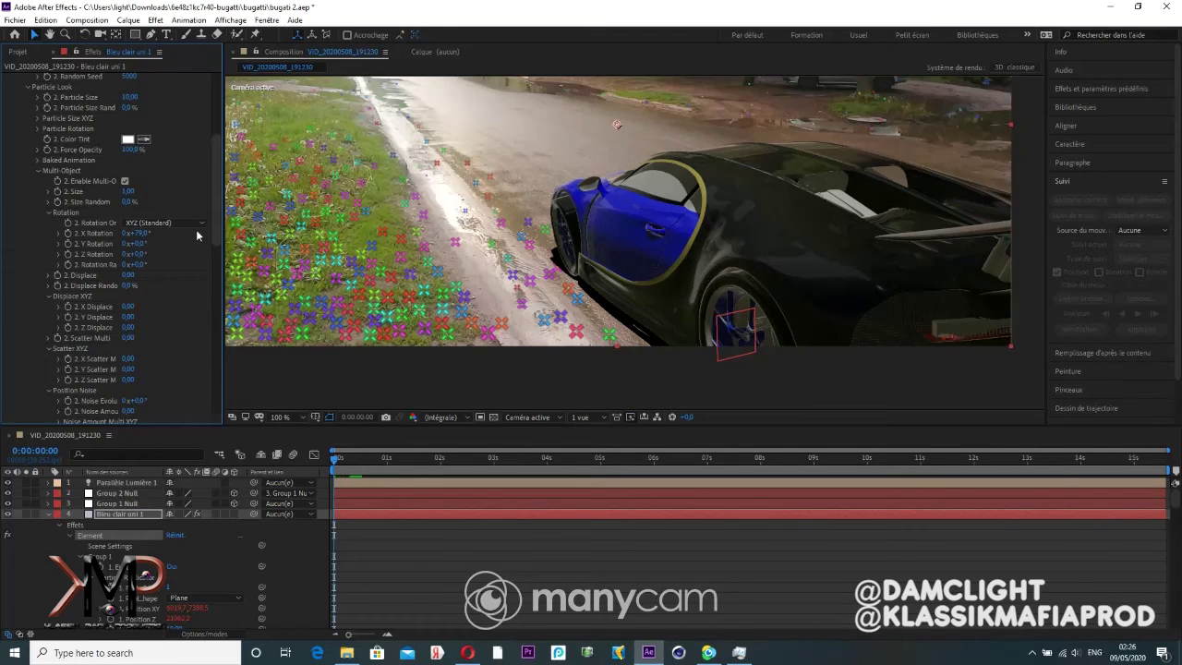
pyautogui.moveTo(138, 233); pyautogui.dragTo(195, 227)
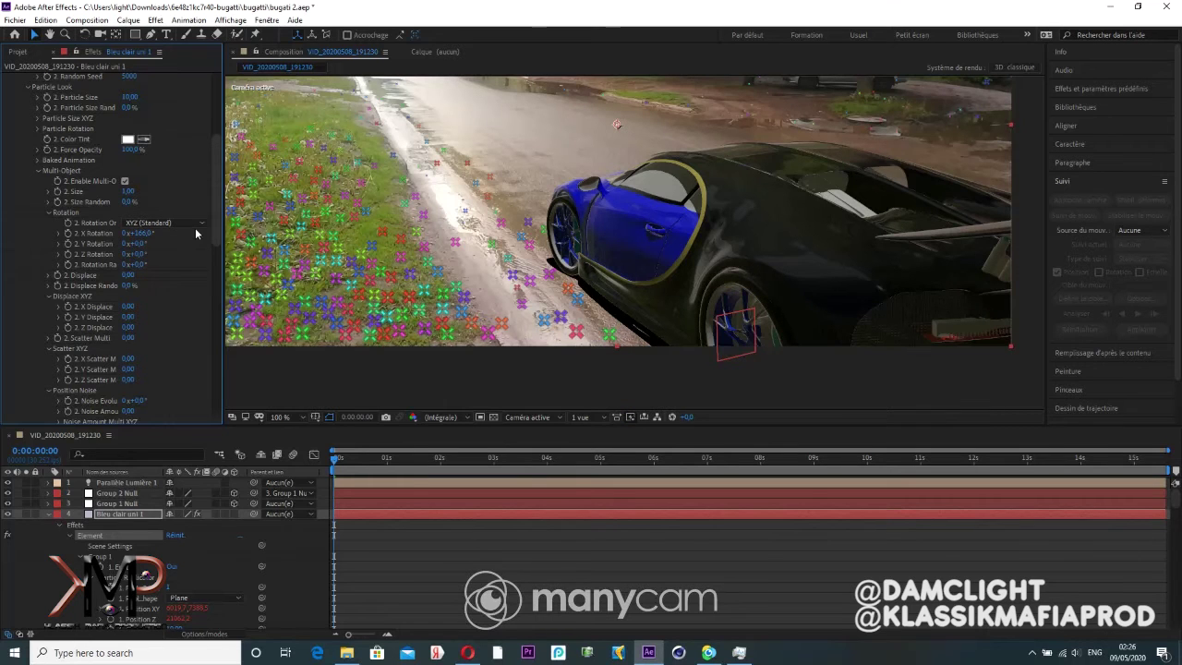
pyautogui.press('space')
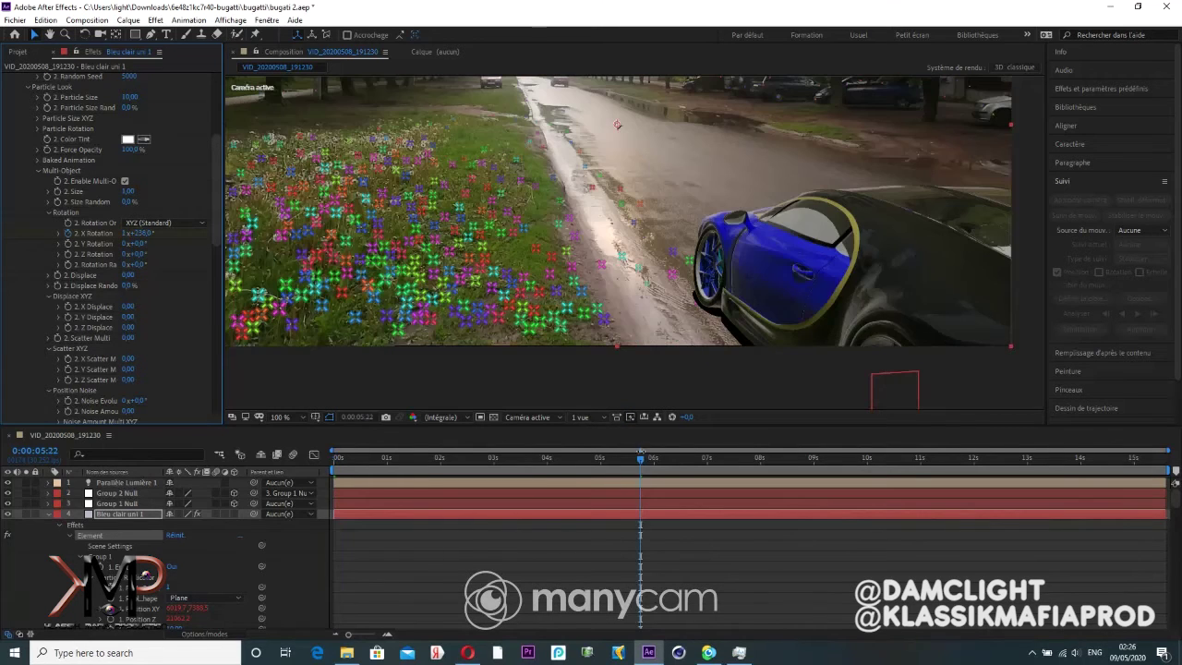
pyautogui.moveTo(637, 459); pyautogui.dragTo(335, 456)
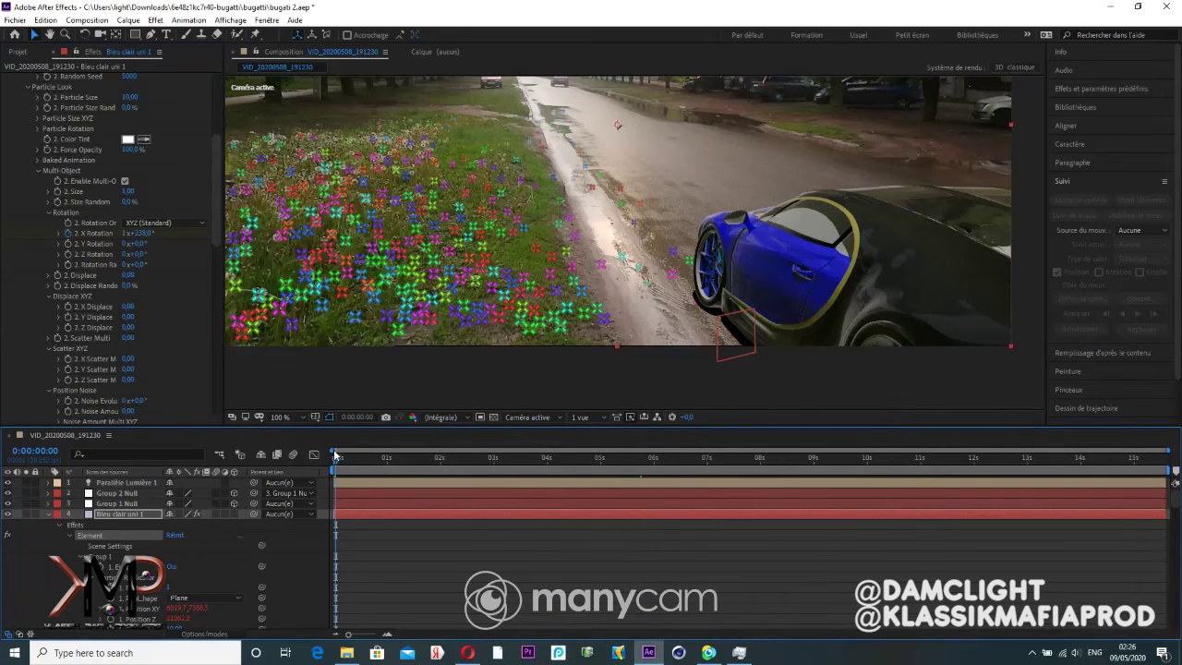
pyautogui.press('space')
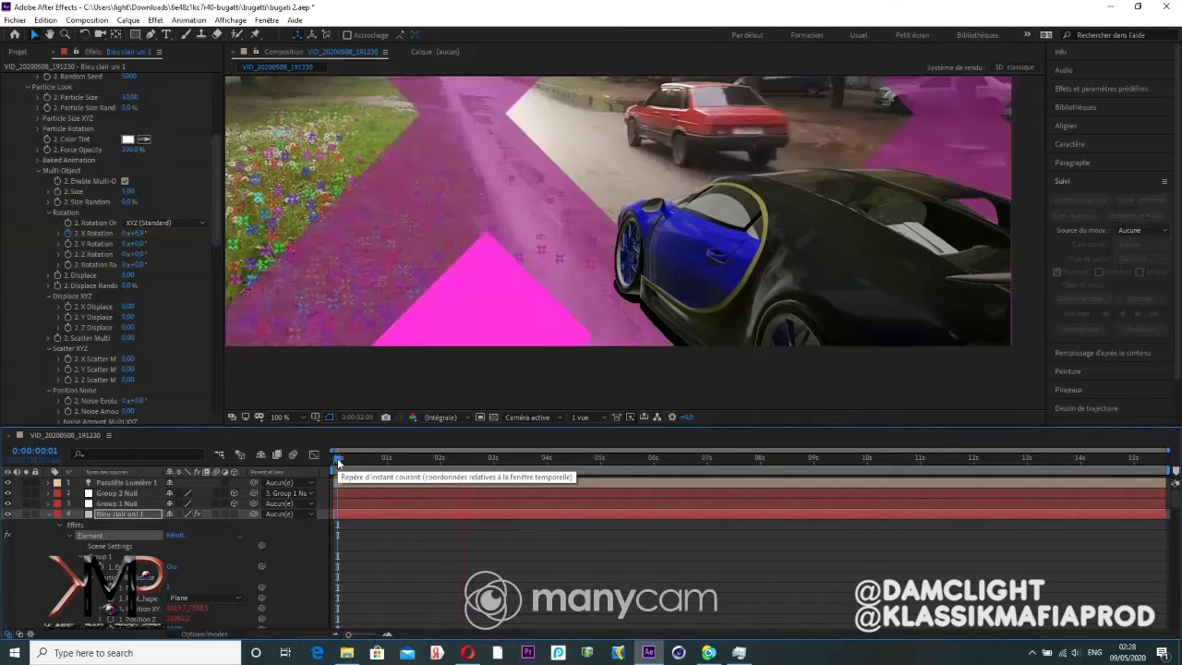
pyautogui.press('space')
pyautogui.moveTo(637, 261); pyautogui.dragTo(711, 269)
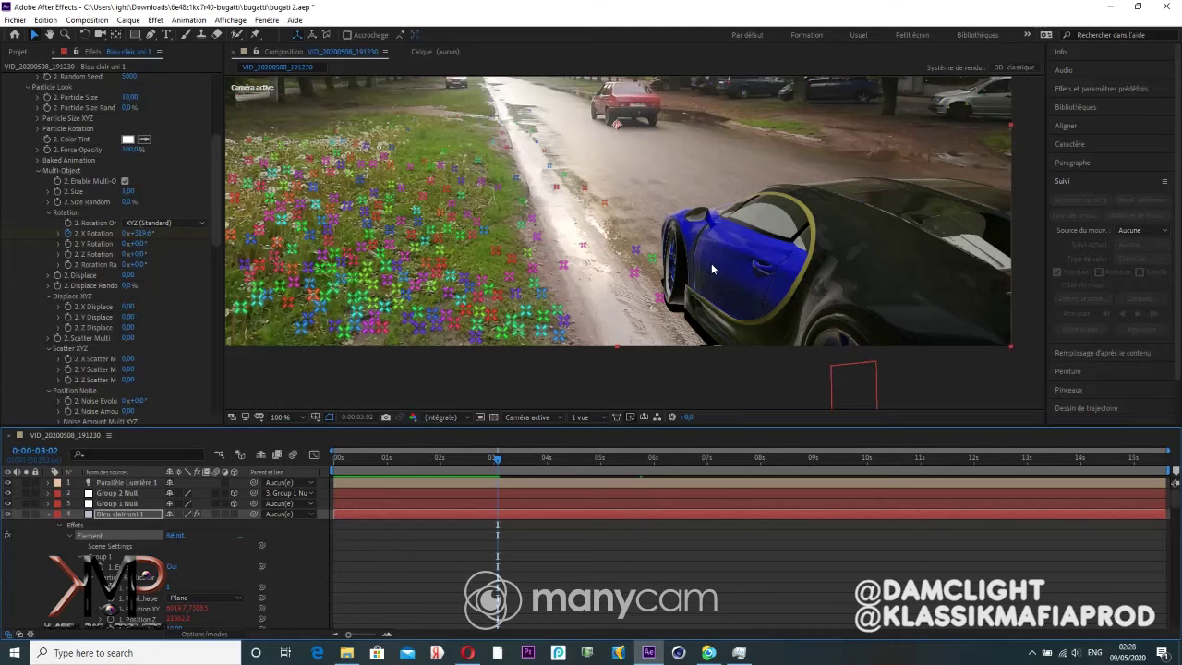
pyautogui.scroll(-2, 711, 263)
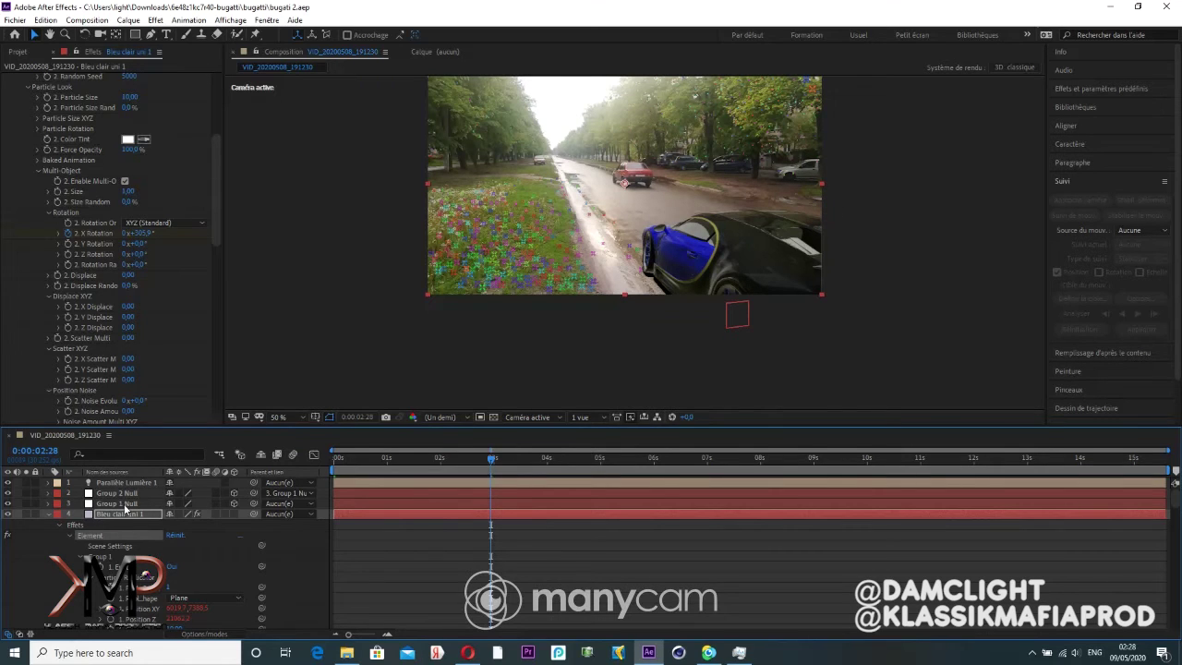
pyautogui.click(117, 505)
# Step: Start Position and Échelle keyframes for Group 1 Null at the first frame
pyautogui.press('Home')
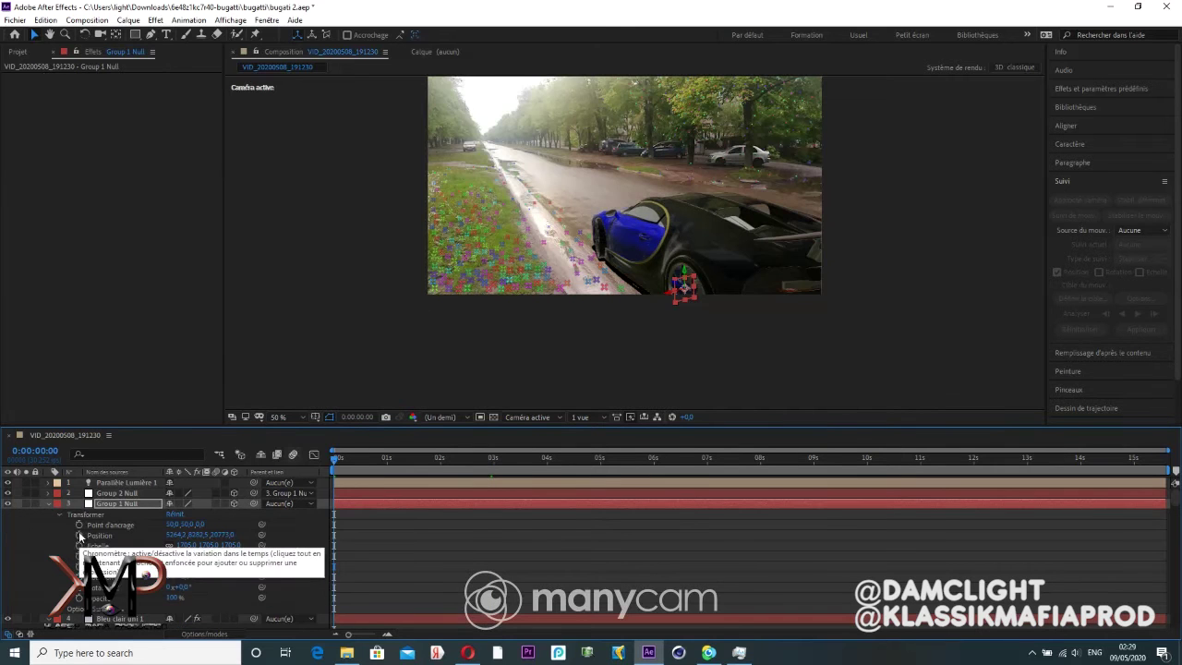
pyautogui.click(80, 535)
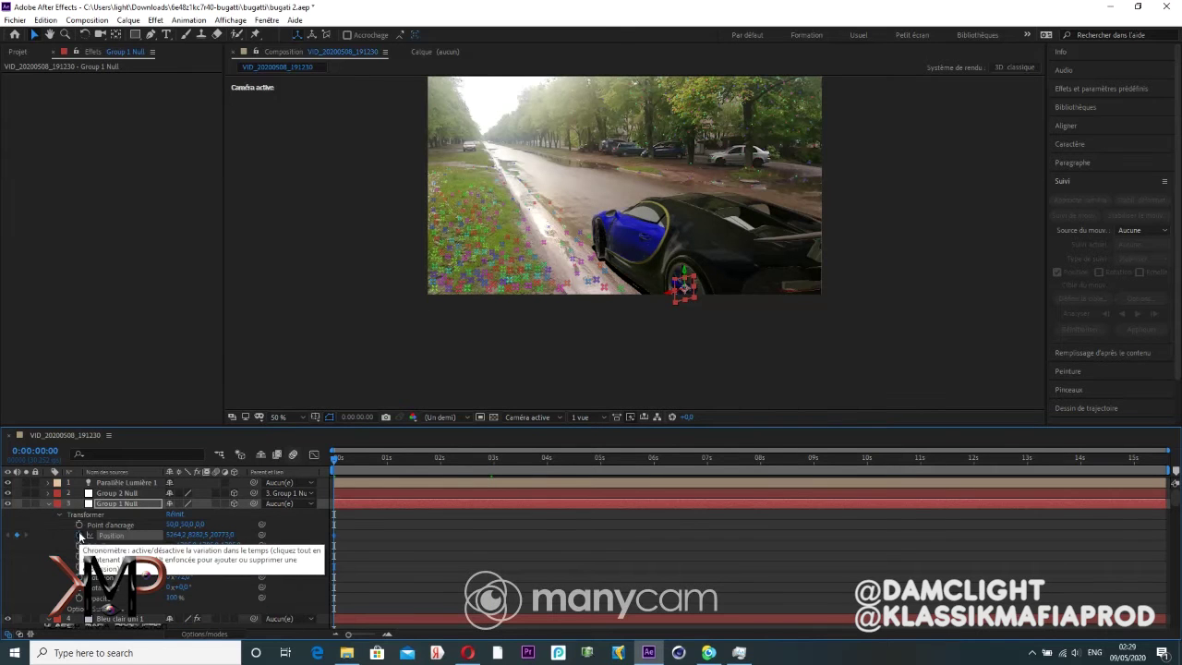
pyautogui.click(80, 544)
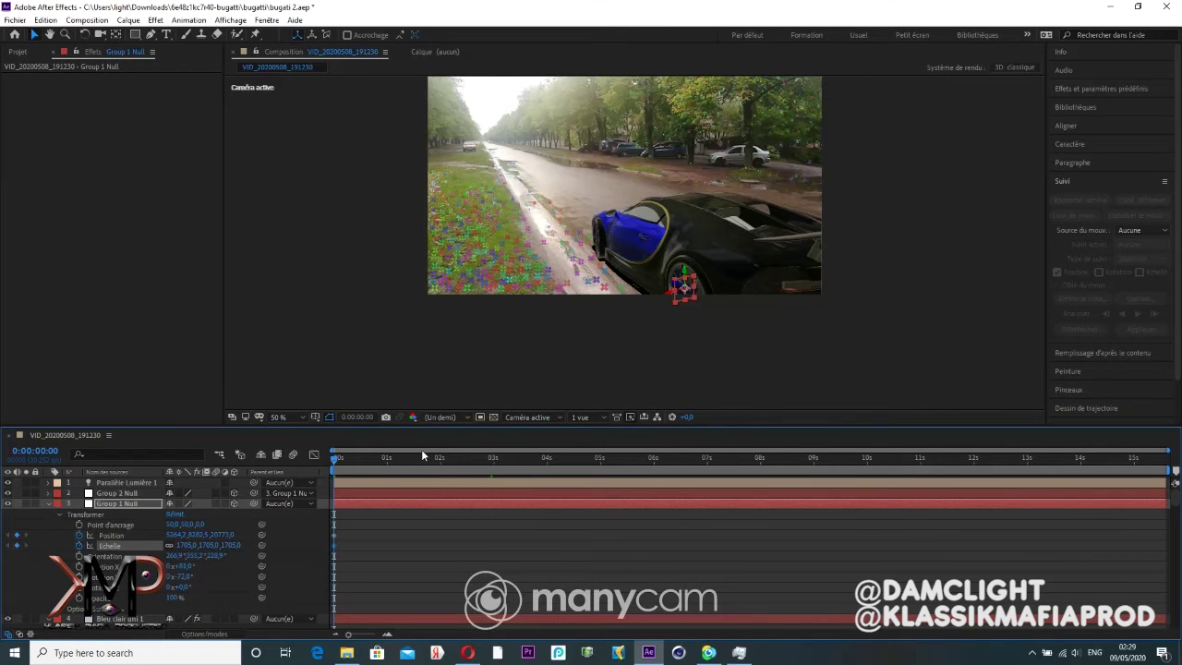
# Step: At 0:00:05:27, move and rescale Group 1 Null, then save the project
pyautogui.click(649, 458)
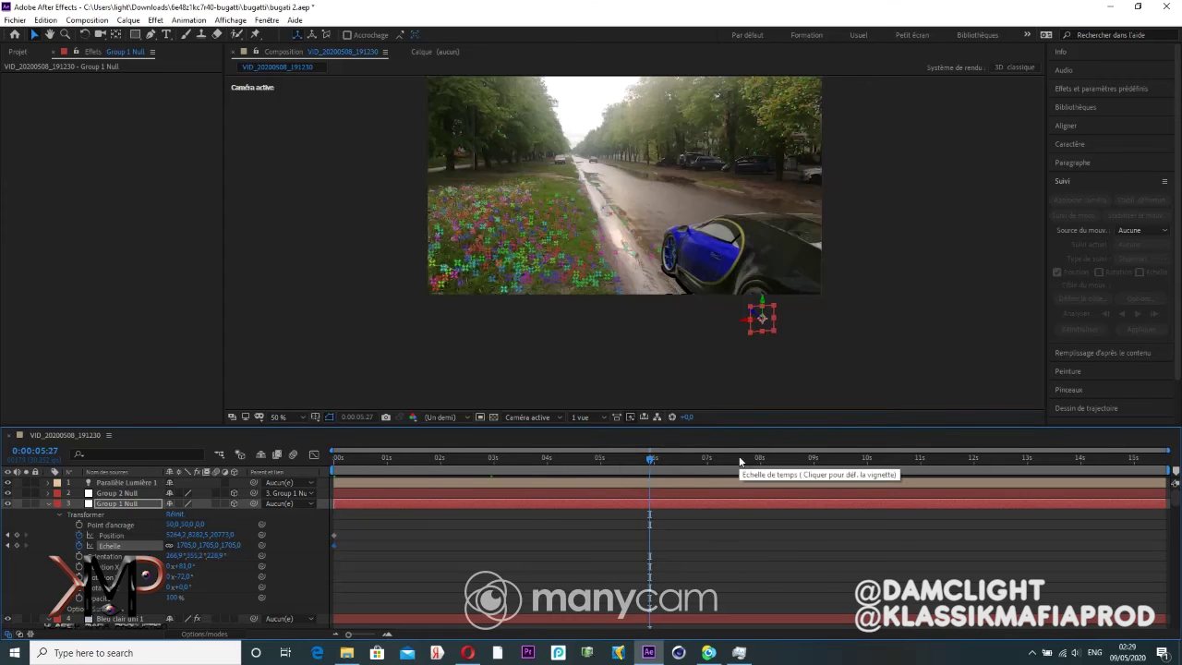
pyautogui.moveTo(761, 318); pyautogui.dragTo(762, 311)
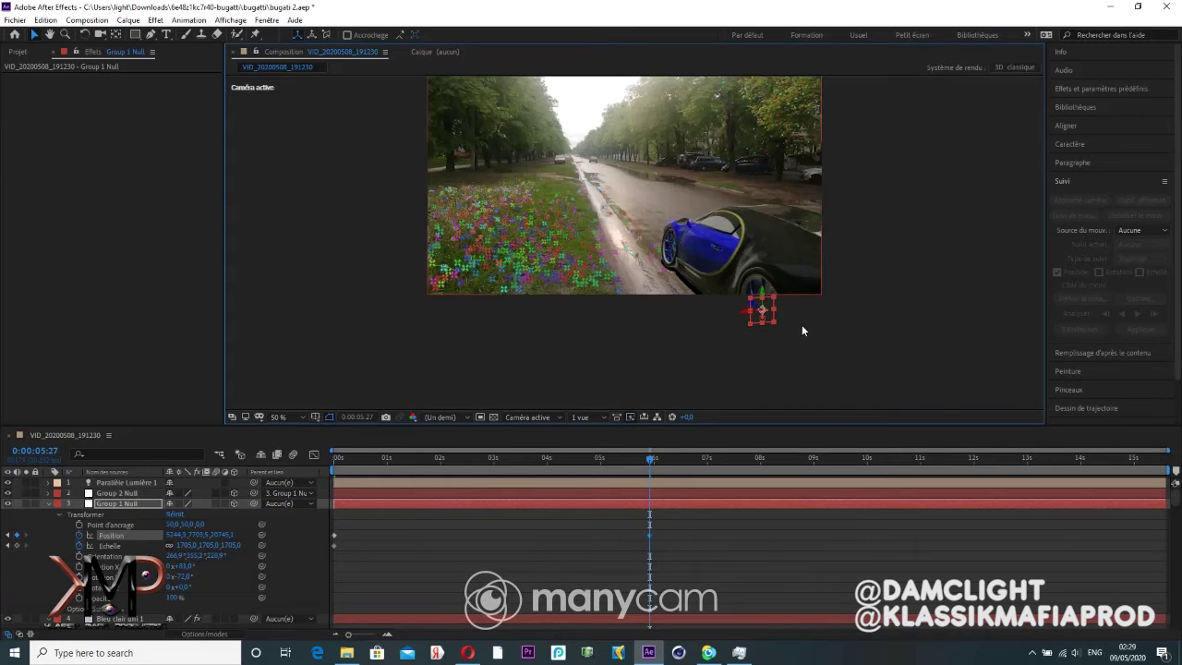
pyautogui.moveTo(780, 321)
pyautogui.mouseDown()
pyautogui.moveTo(592, 154)
pyautogui.moveTo(614, 201)
pyautogui.mouseUp()
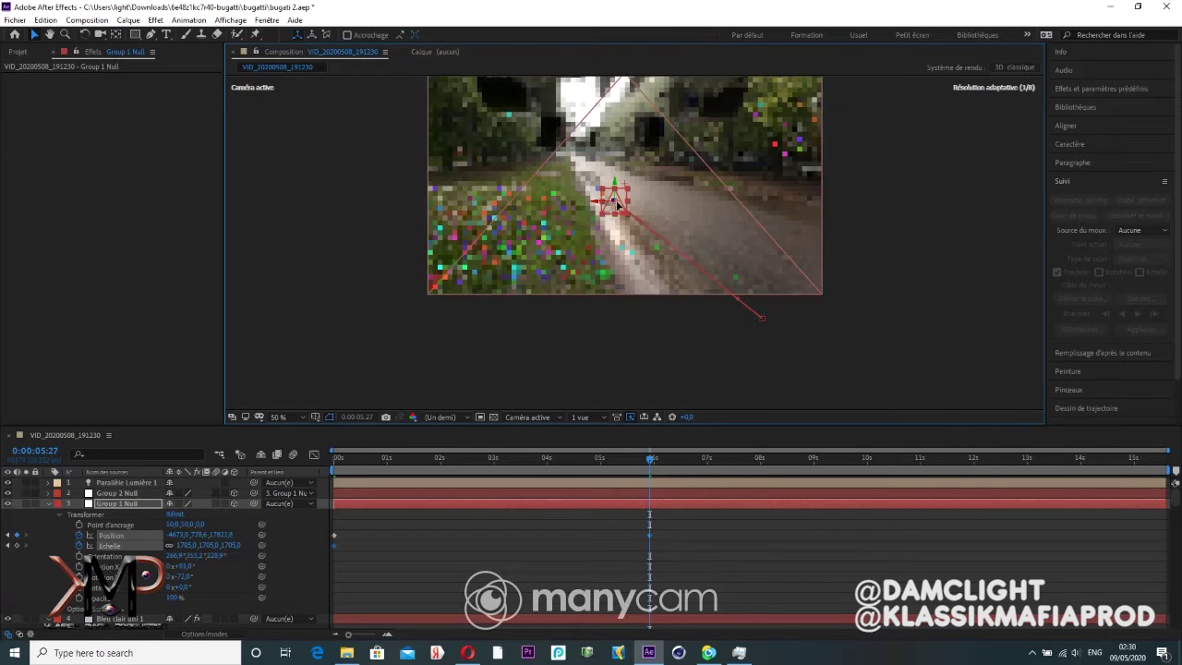
pyautogui.moveTo(437, 217)
pyautogui.mouseDown()
pyautogui.moveTo(378, 216)
pyautogui.moveTo(554, 99)
pyautogui.moveTo(614, 144)
pyautogui.moveTo(596, 165)
pyautogui.mouseUp()
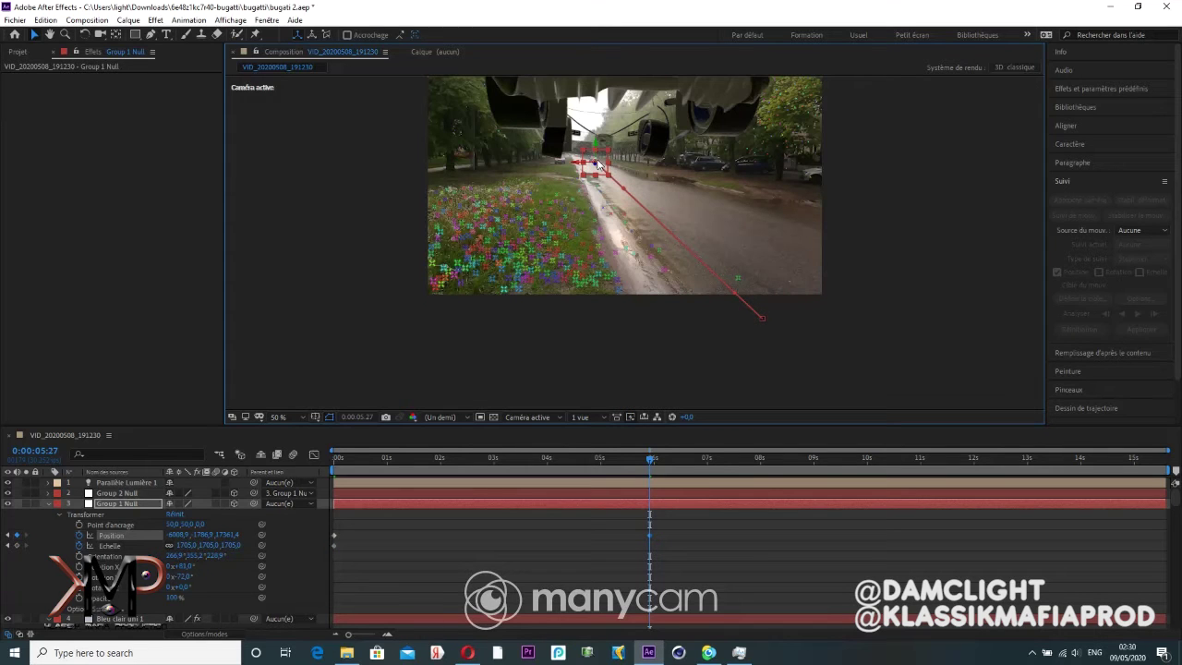
pyautogui.click(187, 544)
pyautogui.write('0')
pyautogui.press('Return')
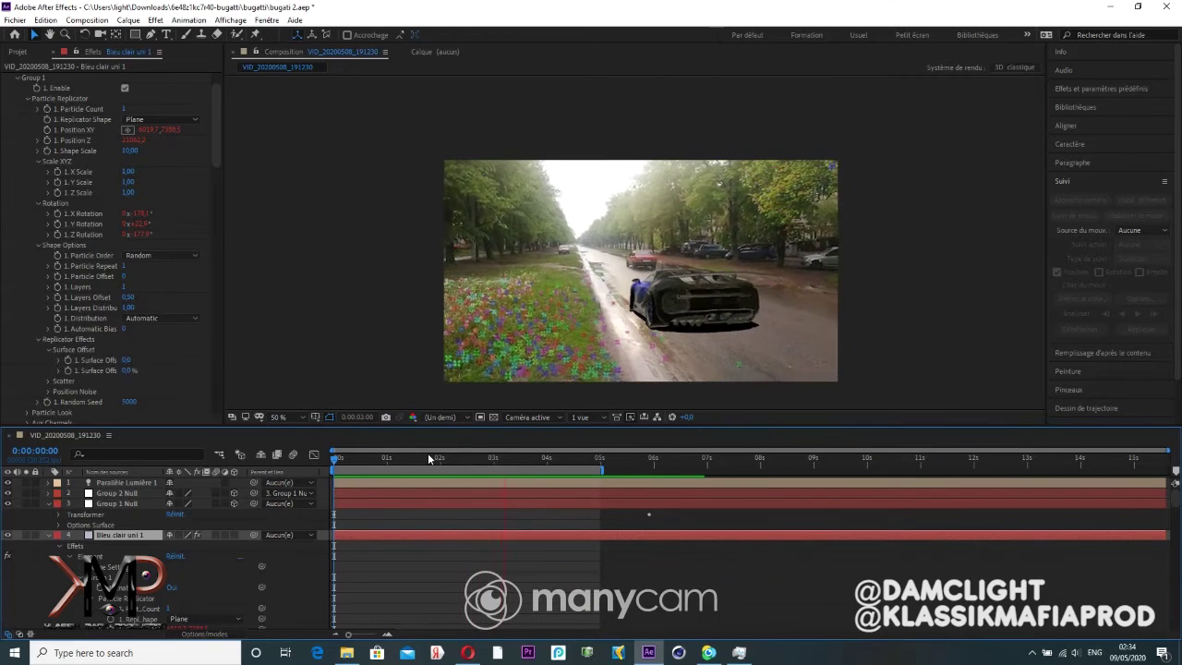
pyautogui.hotkey('ctrl', 's')
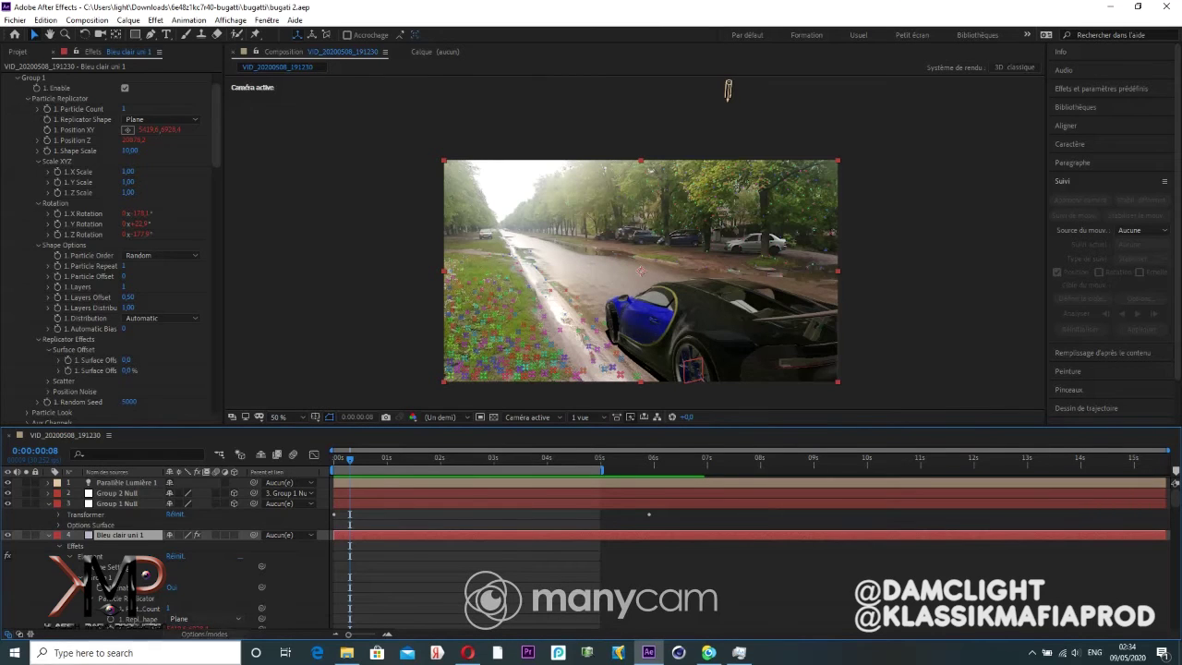
# Step: Apply Niveaux to Bleu clair uni 1 with output black 17 and output white 237
pyautogui.hotkey('ctrl', '5')
pyautogui.write('niveau')
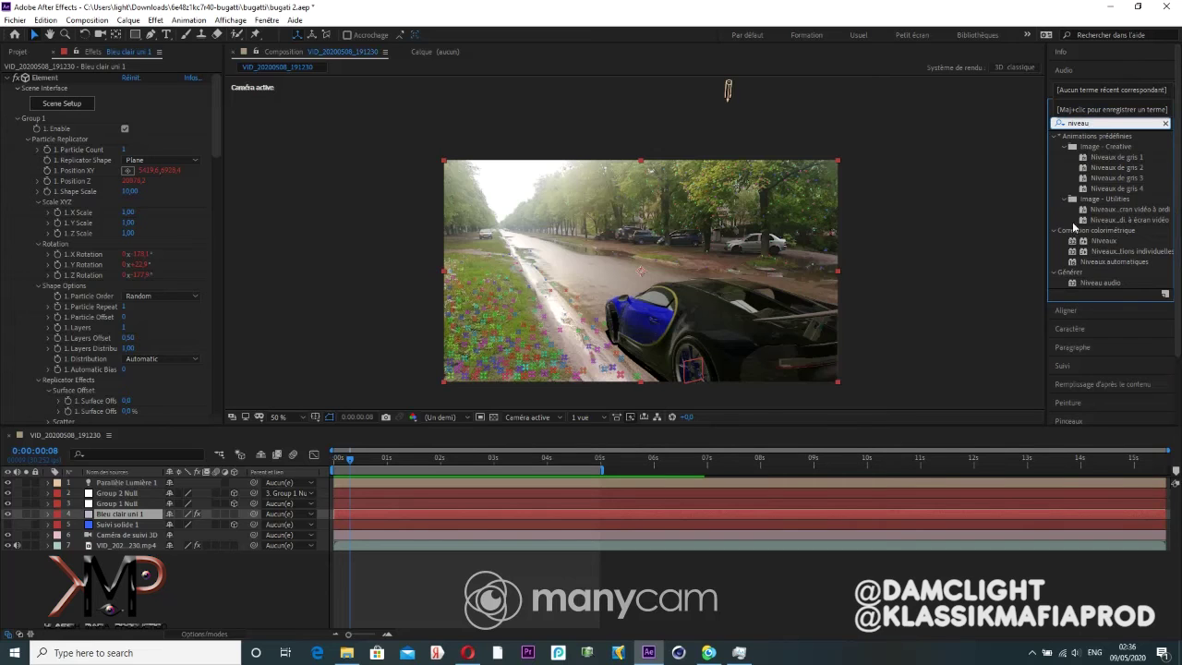
pyautogui.moveTo(1101, 240); pyautogui.dragTo(129, 514)
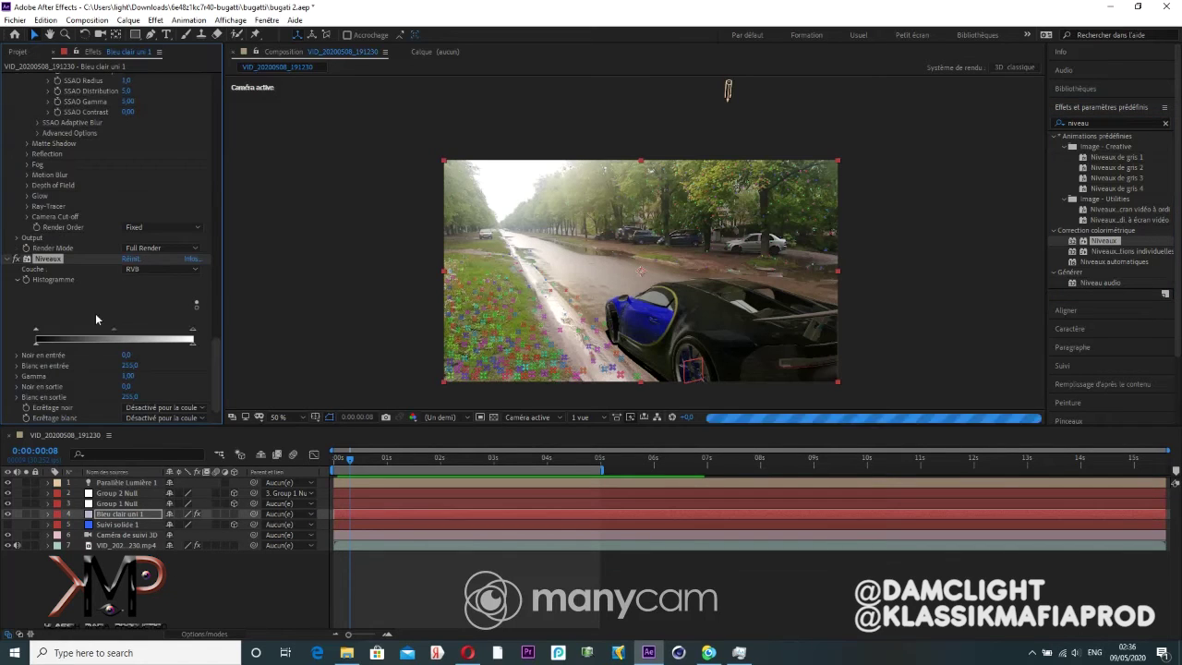
pyautogui.moveTo(38, 342); pyautogui.dragTo(53, 344)
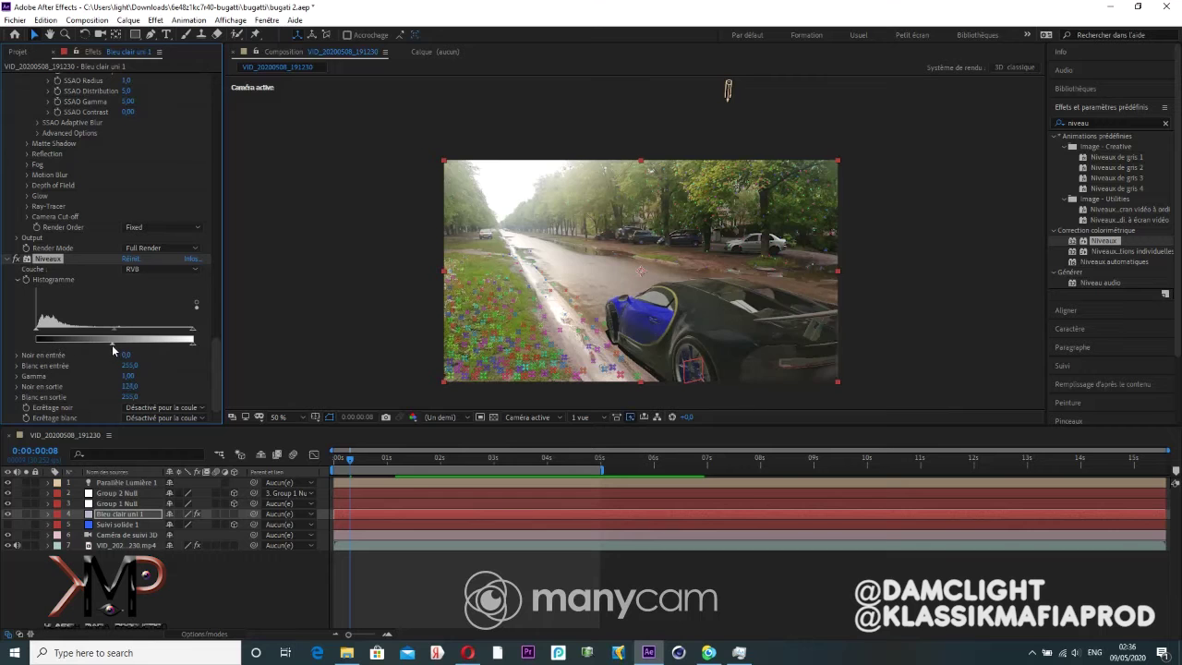
pyautogui.moveTo(110, 344); pyautogui.dragTo(47, 346)
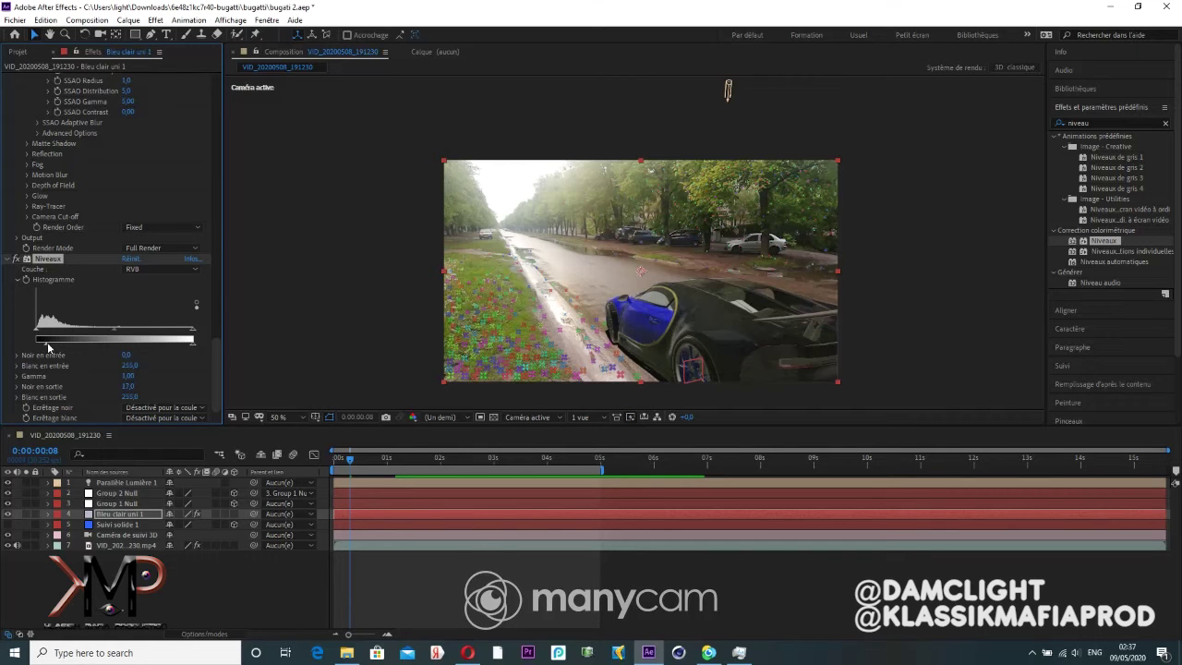
pyautogui.moveTo(194, 340); pyautogui.dragTo(191, 341)
pyautogui.click(1165, 123)
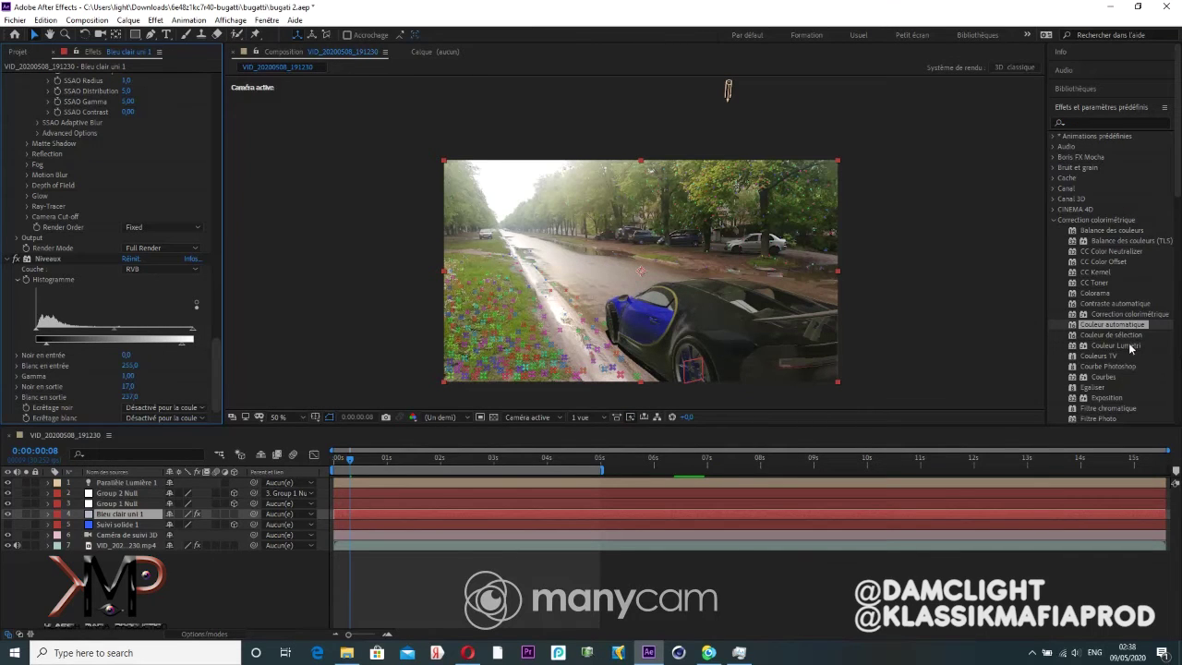
# Step: Apply Couleur Lumetri to Bleu clair uni 1, expand Correction de base, and save
pyautogui.moveTo(1128, 346); pyautogui.dragTo(110, 517)
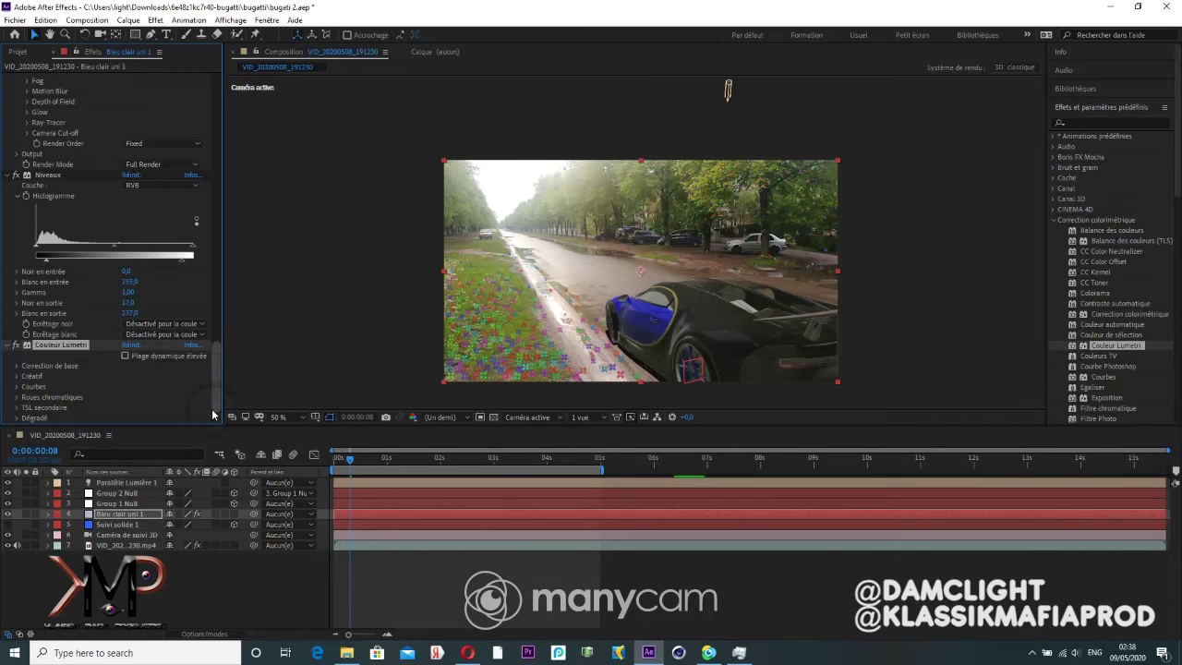
pyautogui.click(18, 365)
pyautogui.hotkey('ctrl', 's')
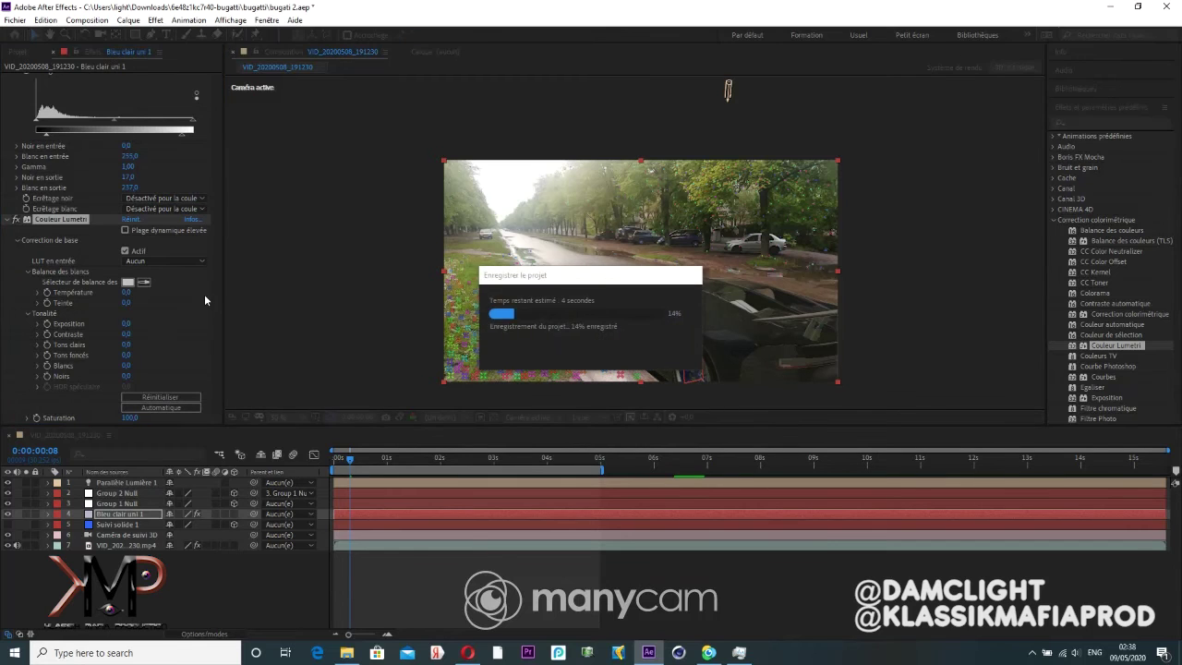
# Step: Warm the Lumetri white-balance Température to 22,7
pyautogui.click(126, 292)
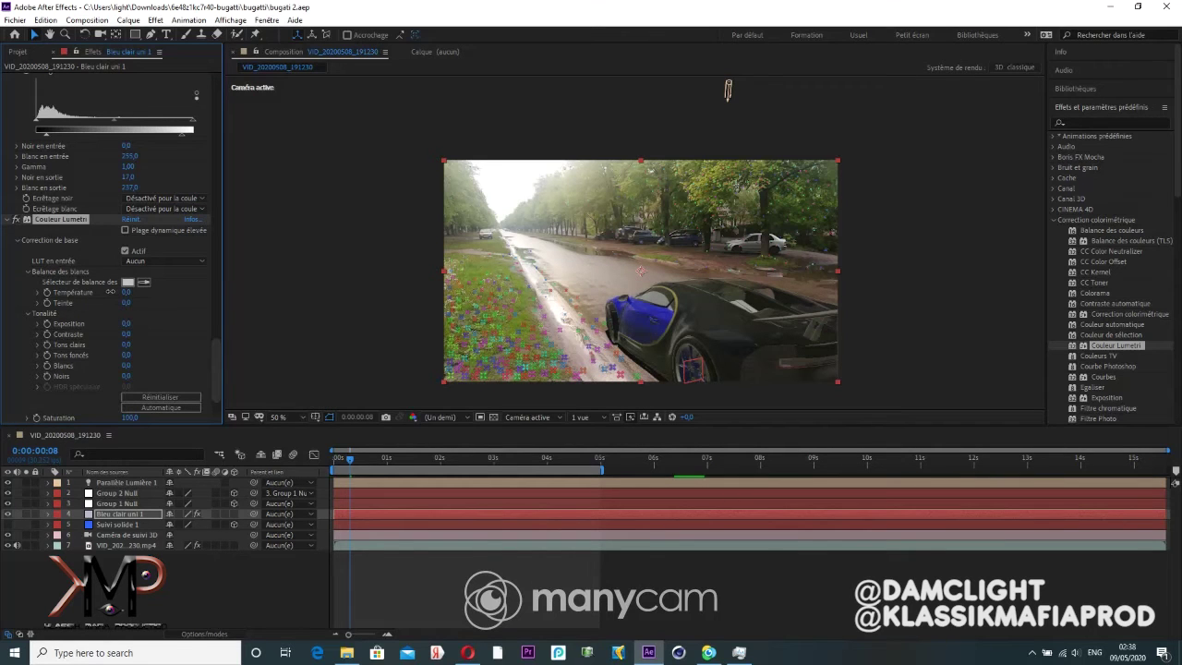
pyautogui.moveTo(131, 294); pyautogui.dragTo(98, 293)
pyautogui.click(38, 292)
pyautogui.moveTo(128, 311); pyautogui.dragTo(150, 310)
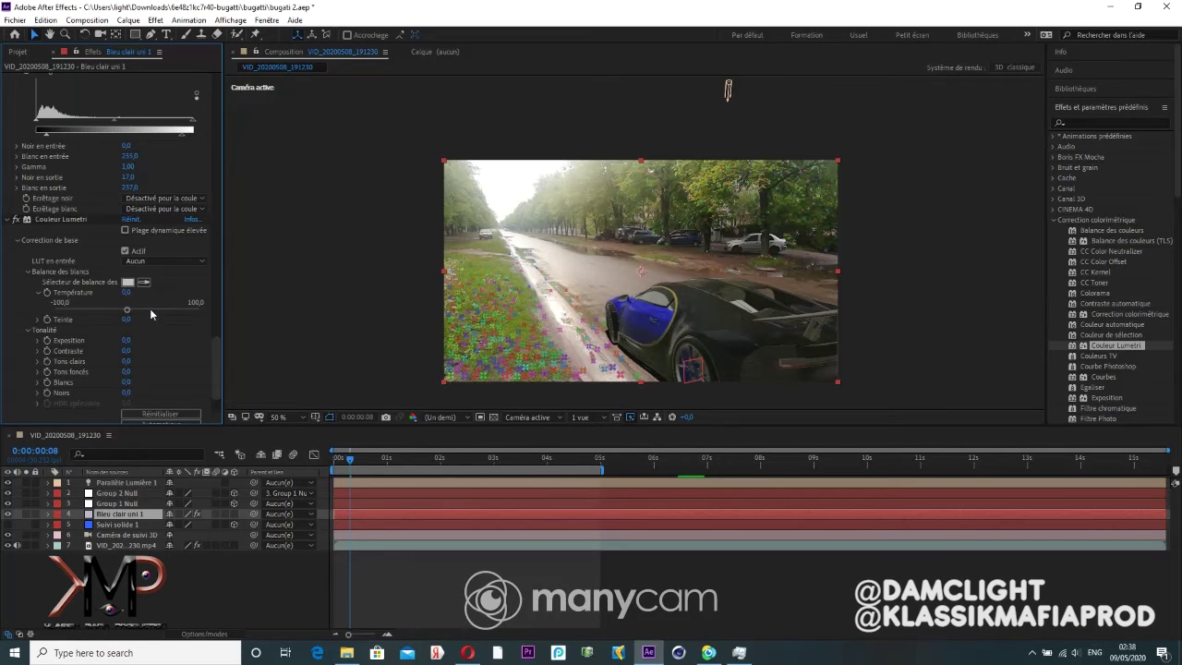
pyautogui.click(143, 311)
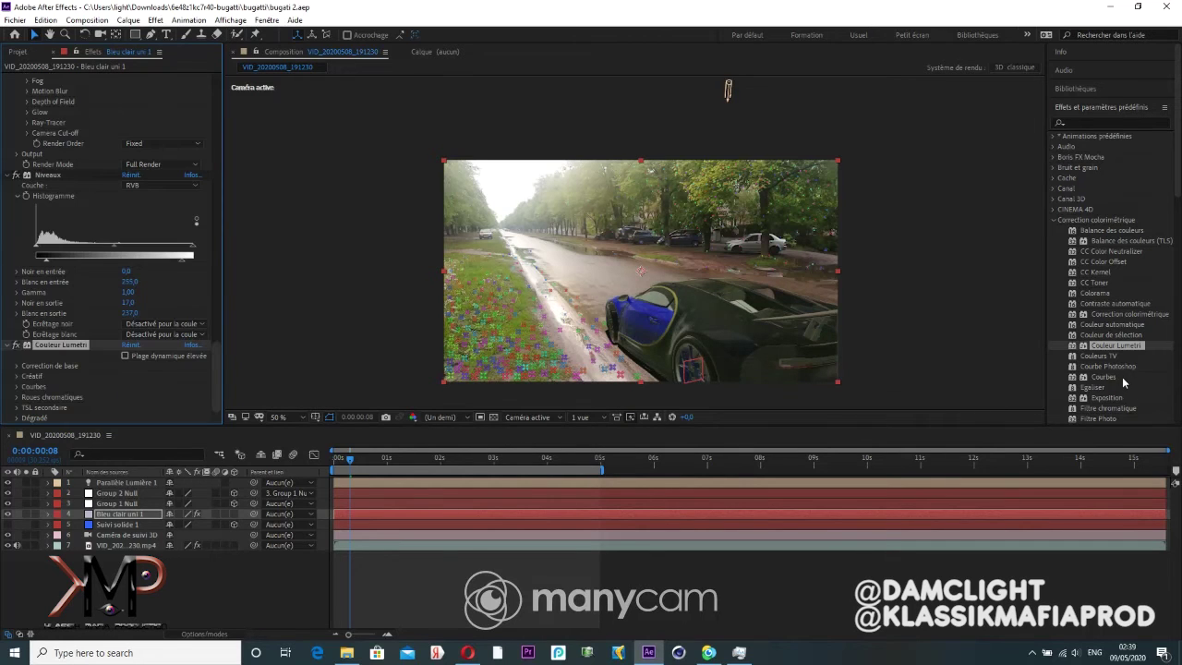
pyautogui.moveTo(1112, 377); pyautogui.dragTo(117, 514)
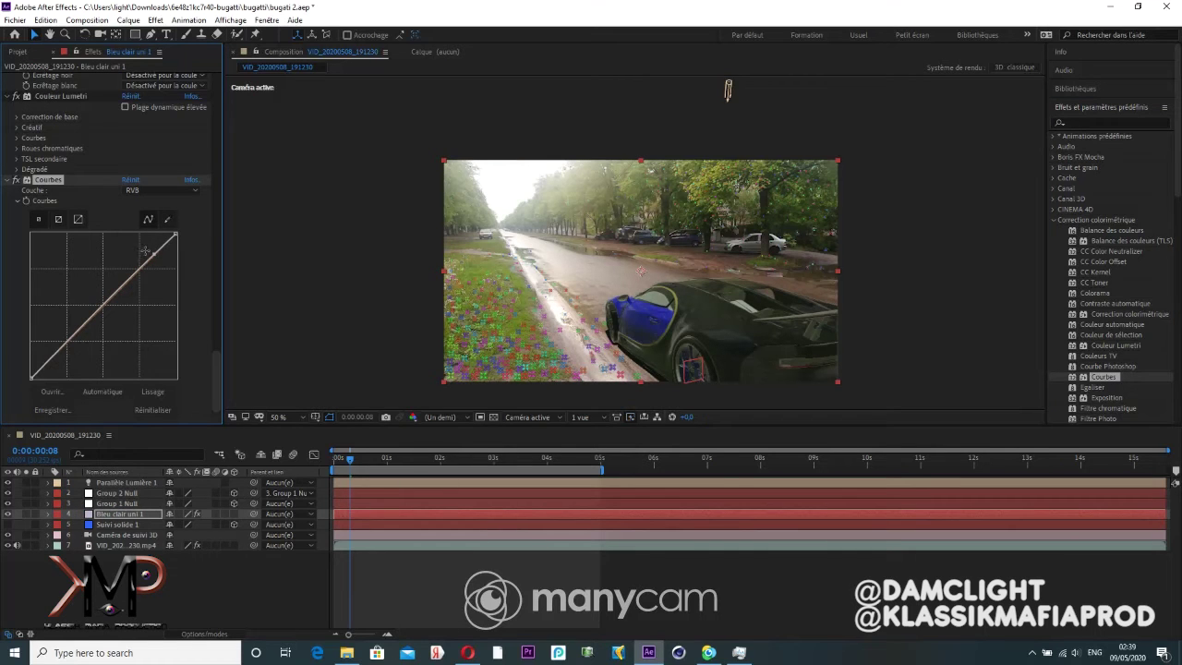
pyautogui.moveTo(145, 250); pyautogui.dragTo(143, 262)
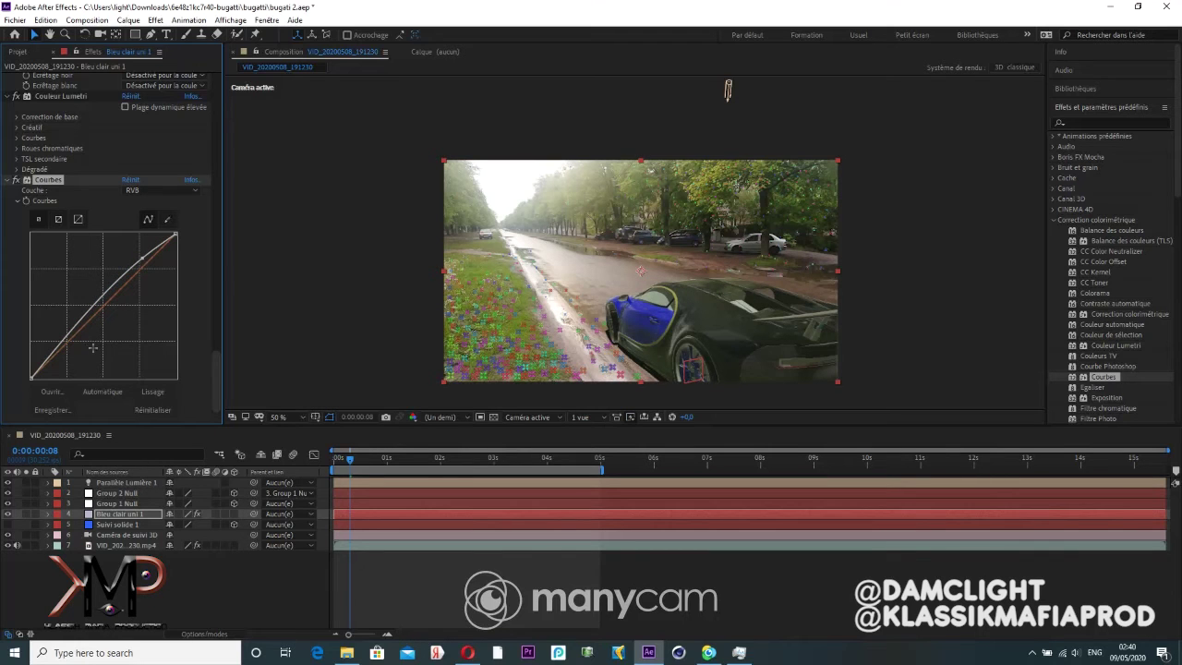
pyautogui.moveTo(353, 461); pyautogui.dragTo(330, 459)
pyautogui.press('space')
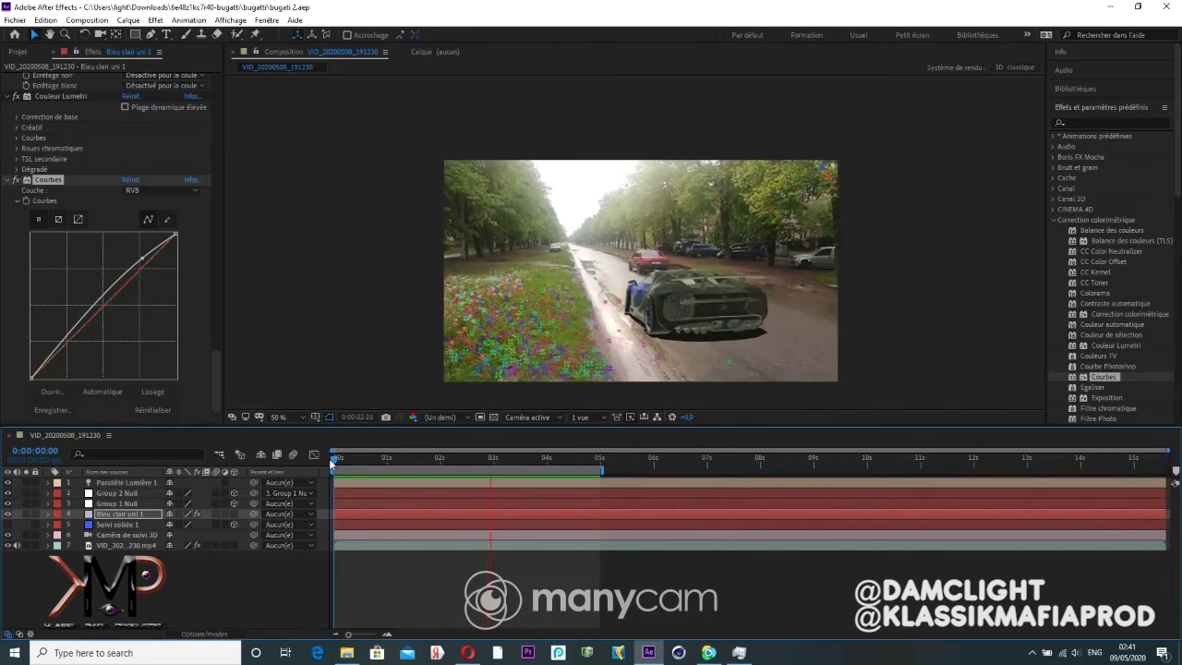
pyautogui.press('space')
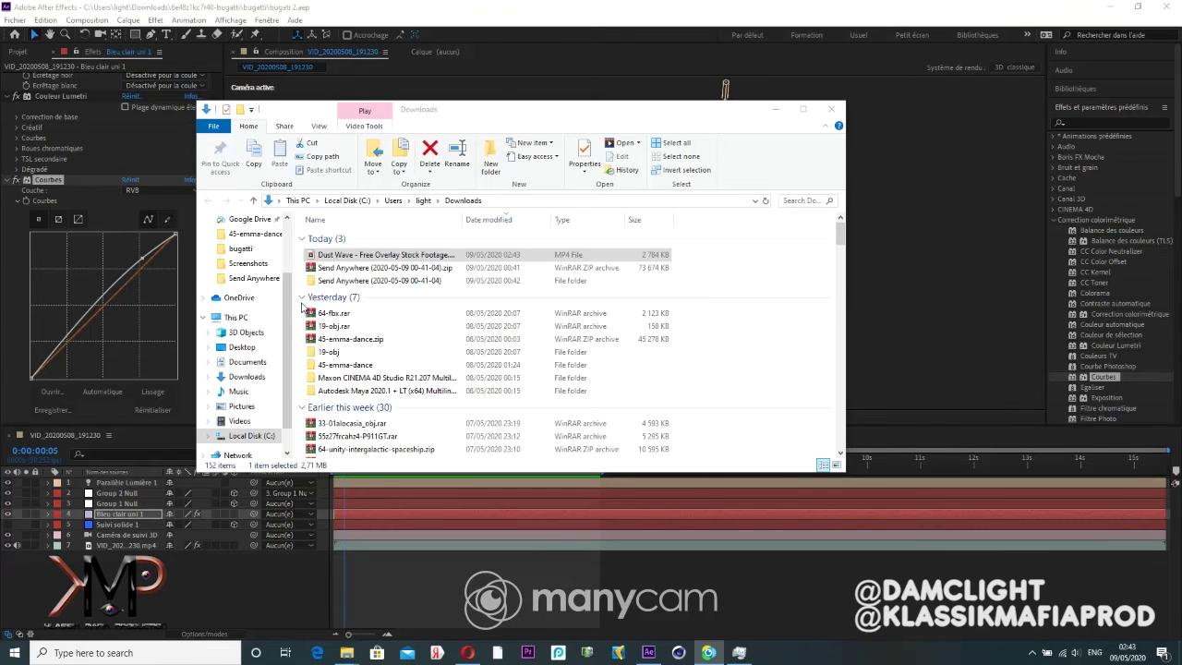
# Step: Drag the Dust Wave MP4 from Downloads onto the After Effects timeline as the top layer
pyautogui.moveTo(329, 255); pyautogui.dragTo(346, 319)
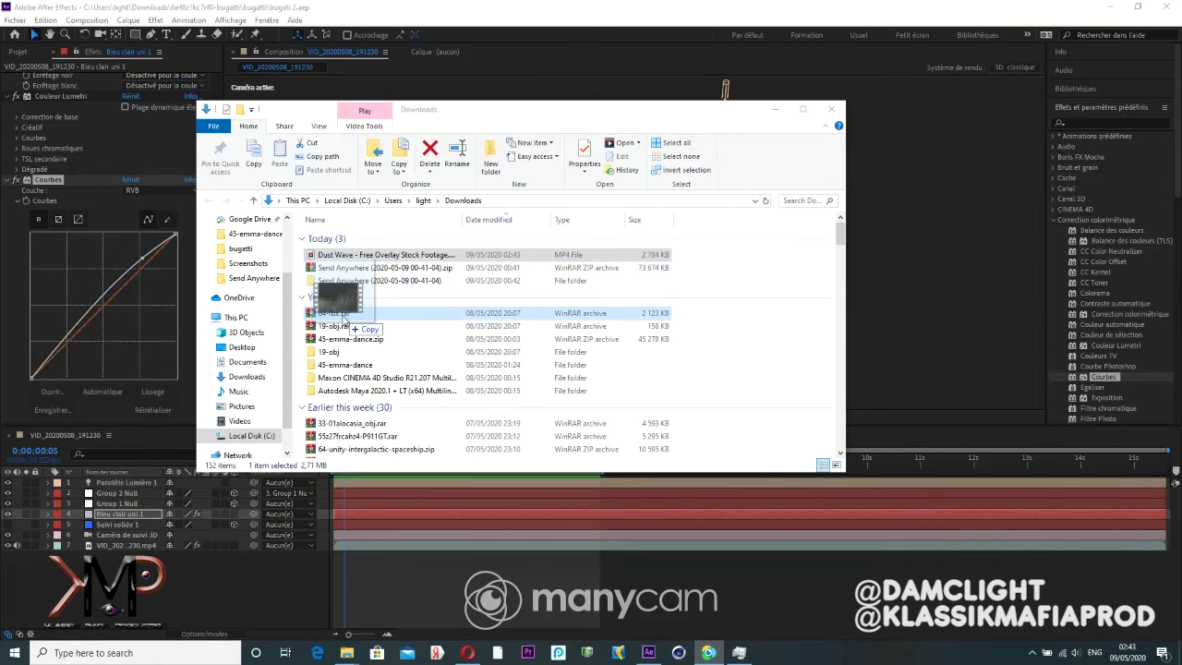
pyautogui.hotkey('alt', 'Tab')
pyautogui.moveTo(345, 319)
pyautogui.mouseDown()
pyautogui.moveTo(436, 369)
pyautogui.moveTo(374, 573)
pyautogui.mouseUp()
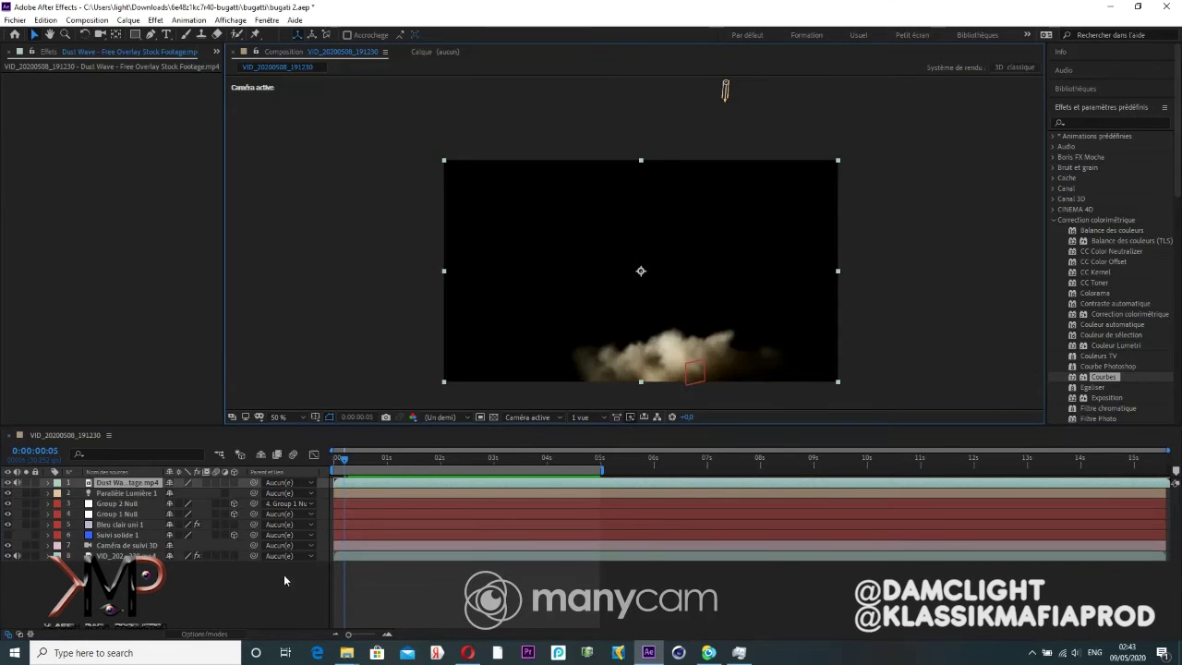
# Step: Set the Dust Wave layer's blend mode to Ecran (Screen) and preview it
pyautogui.rightClick(112, 482)
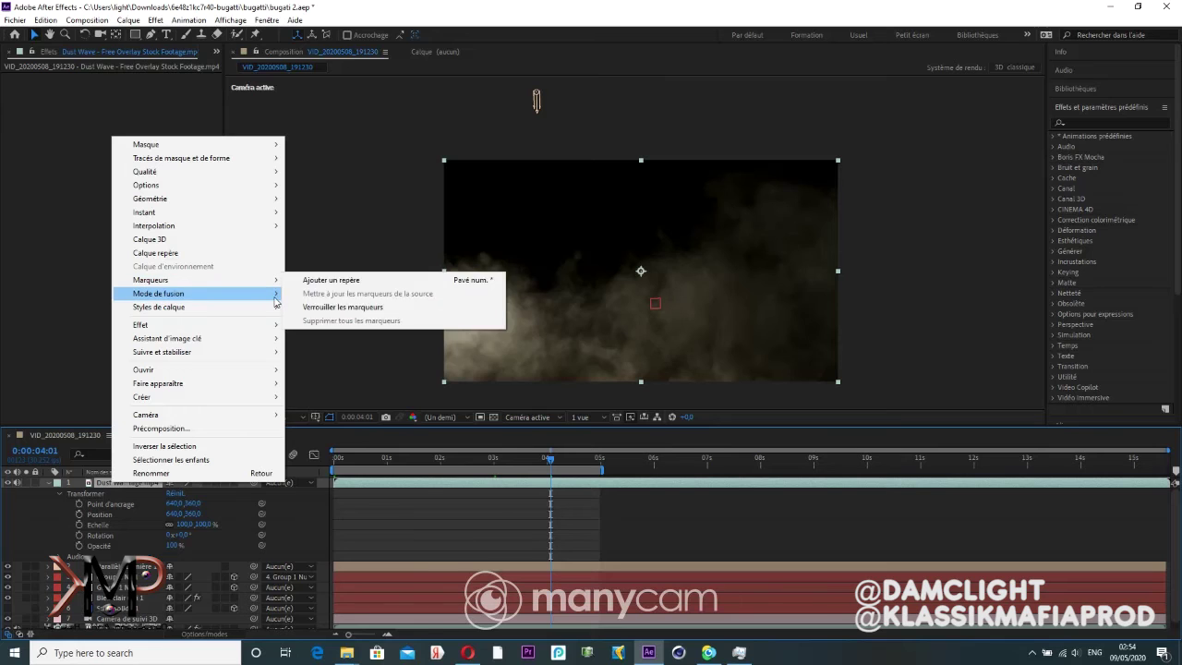
pyautogui.moveTo(280, 299)
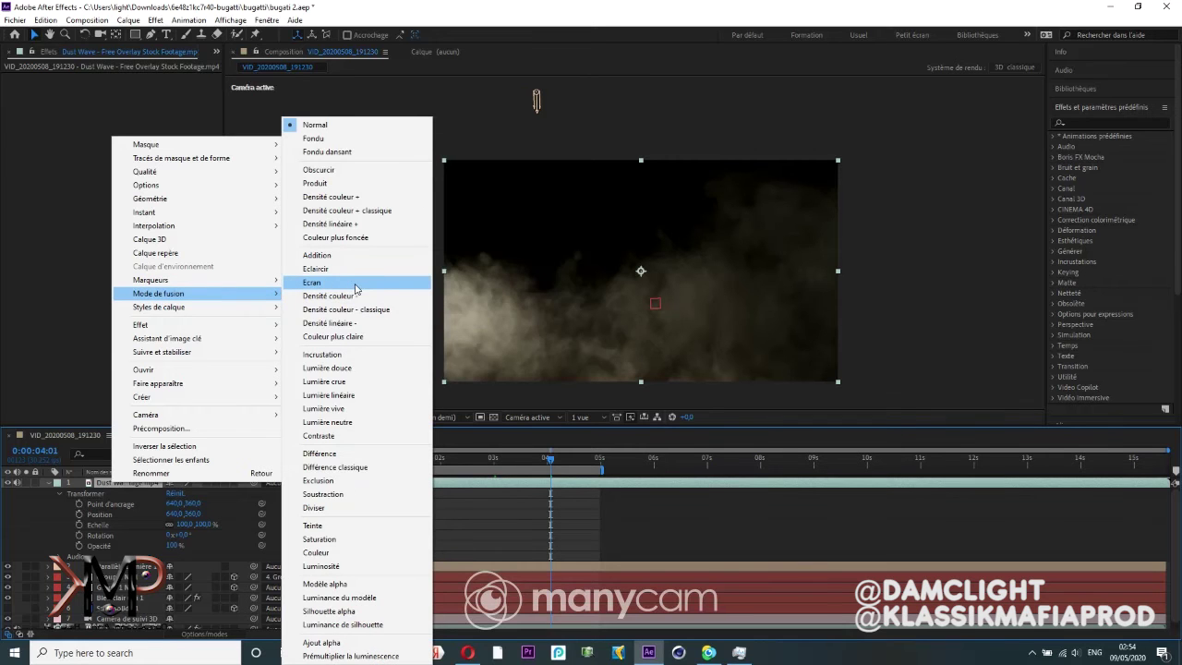
pyautogui.click(356, 289)
pyautogui.press('space')
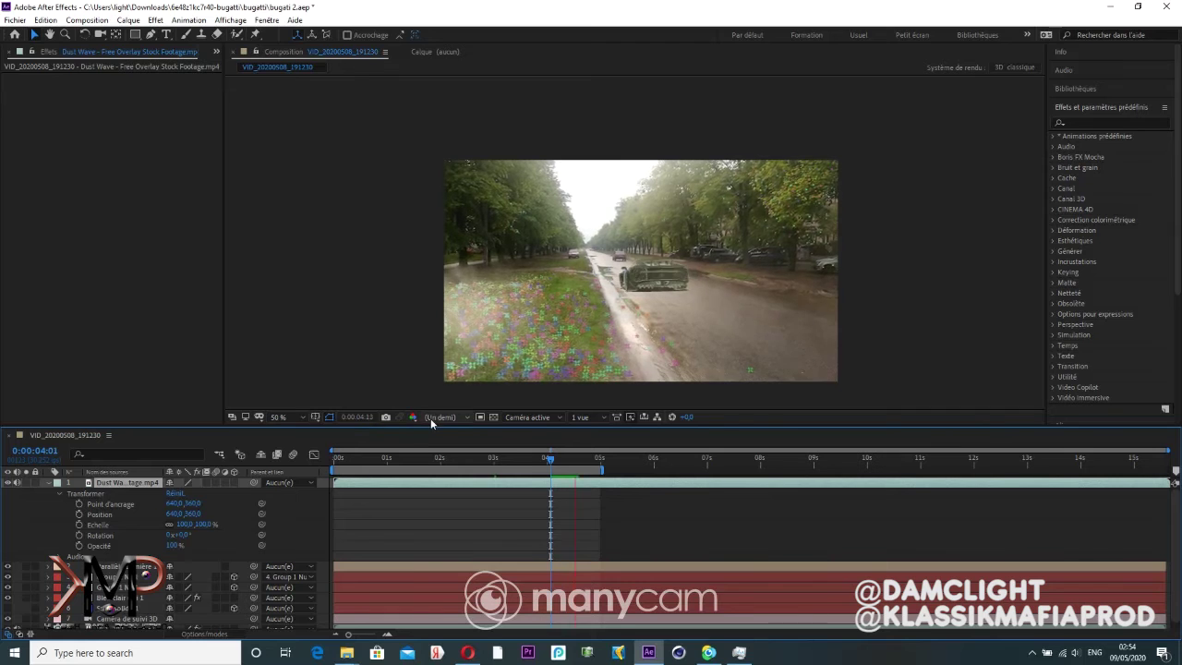
pyautogui.click(368, 456)
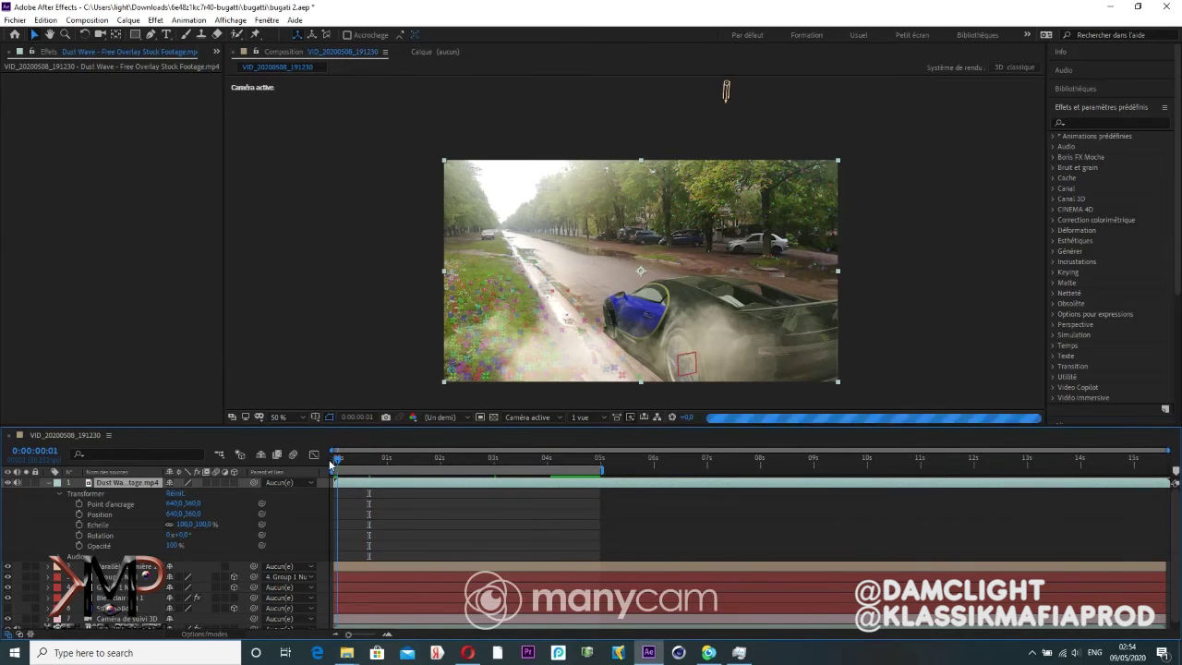
pyautogui.press('Home')
pyautogui.press('space')
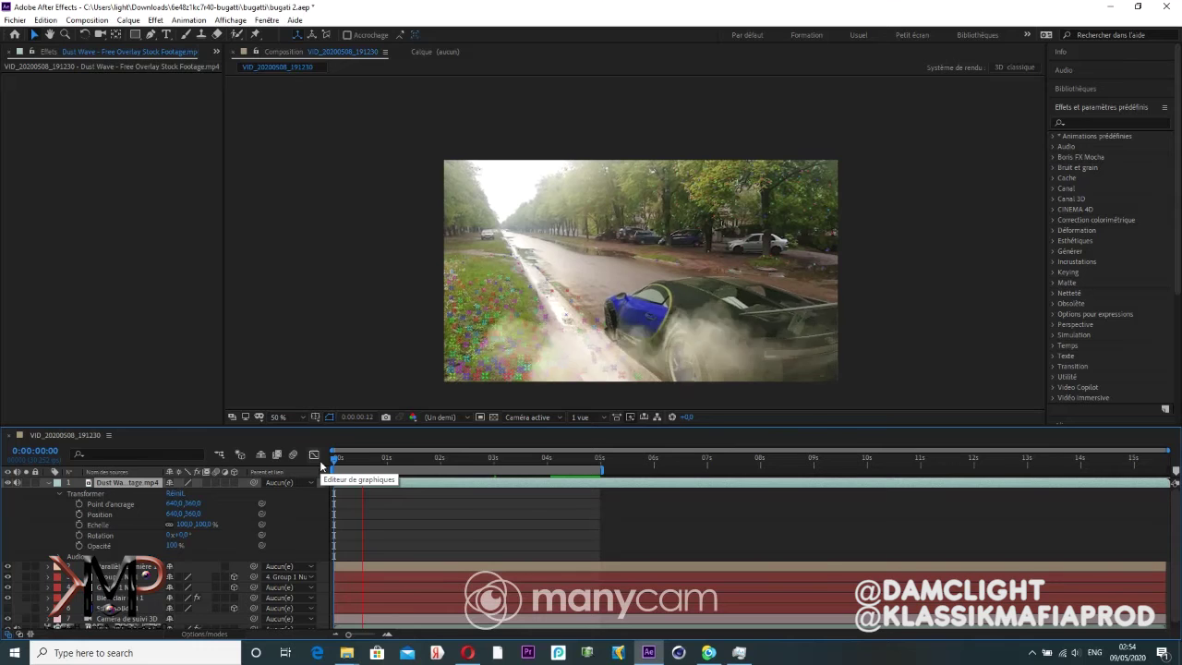
pyautogui.press('space')
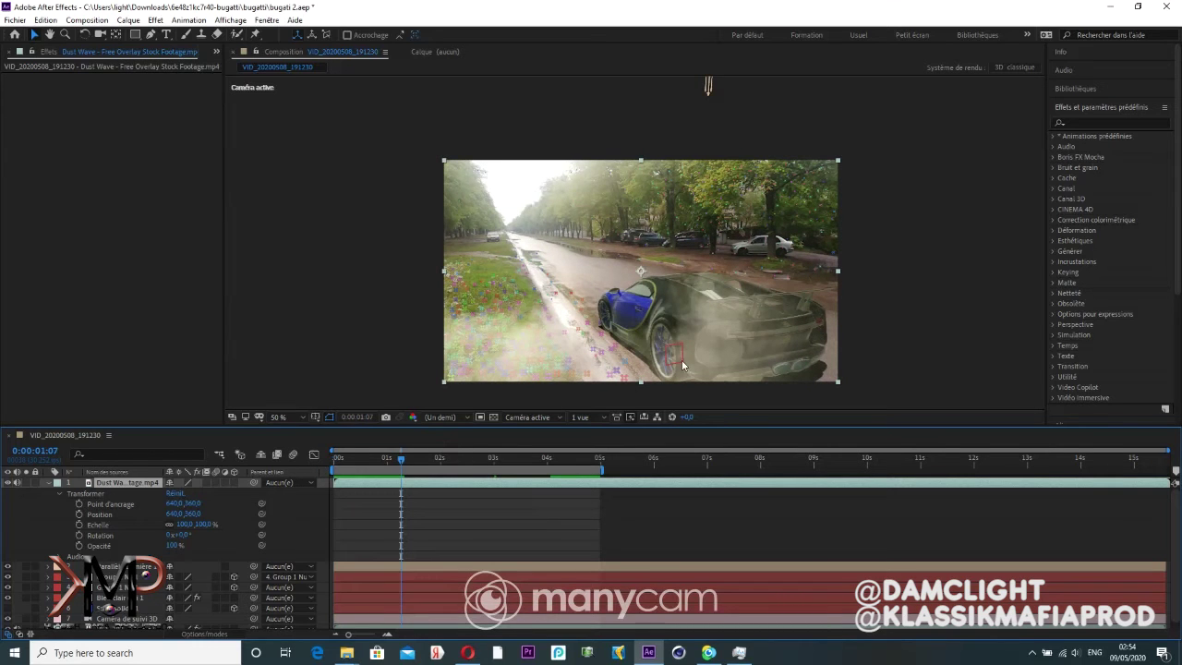
# Step: Move the dust overlay right and down toward the car and rotate it to -42°
pyautogui.moveTo(679, 357); pyautogui.dragTo(794, 404)
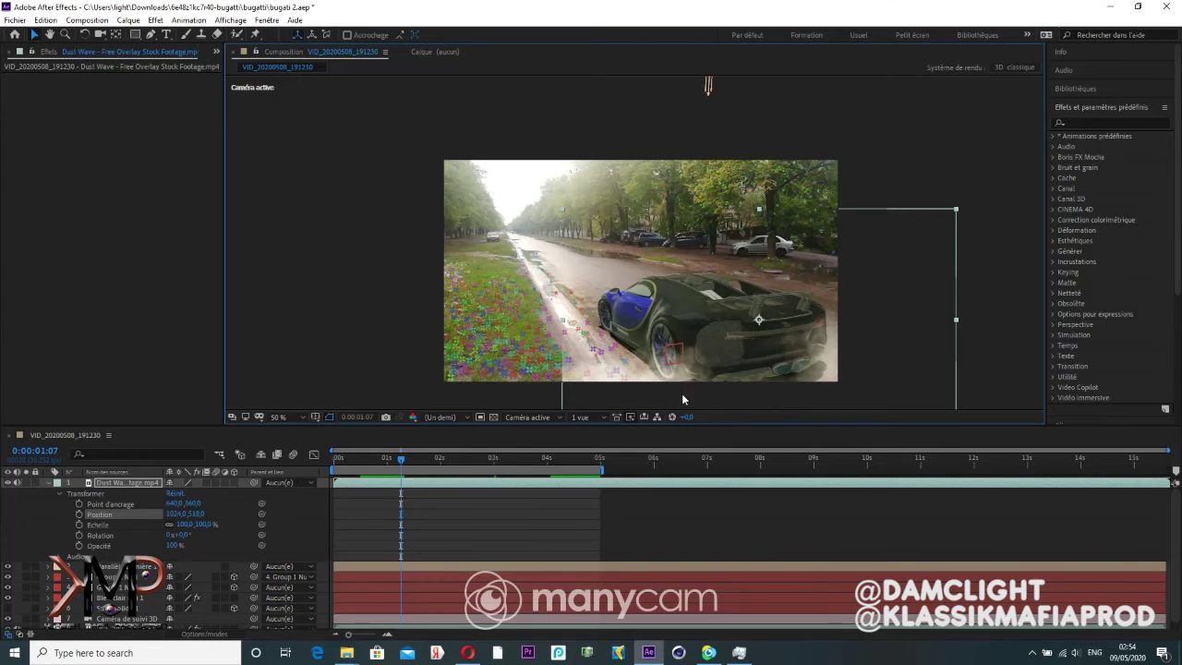
pyautogui.press('Home')
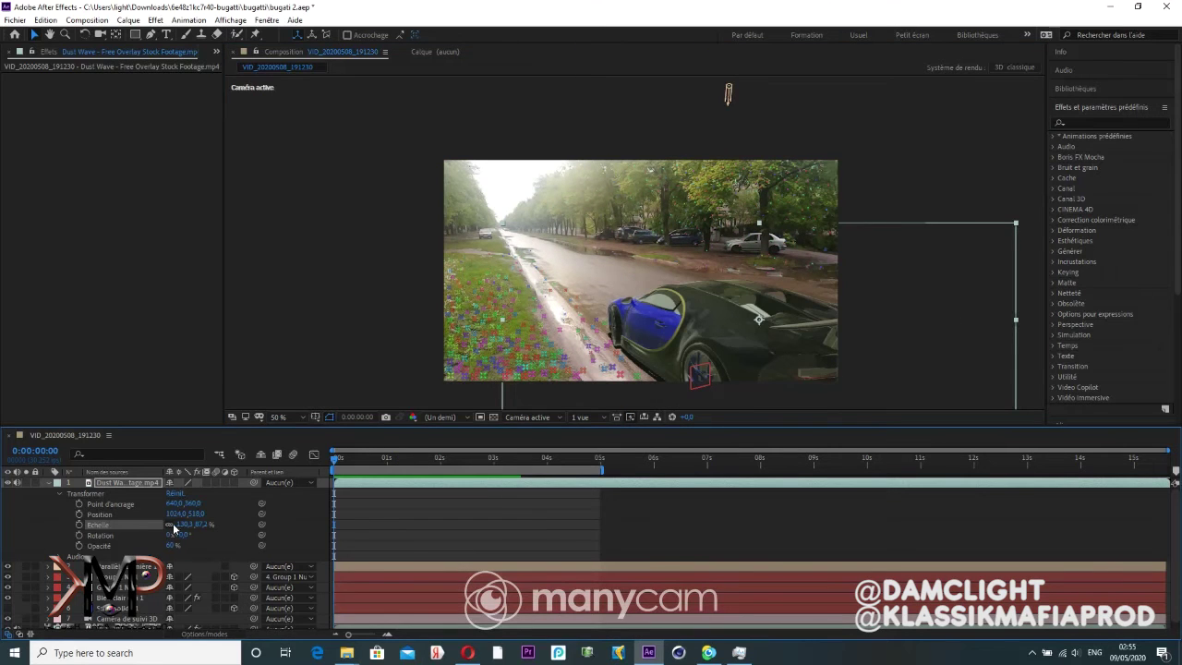
pyautogui.moveTo(186, 537)
pyautogui.mouseDown()
pyautogui.moveTo(137, 538)
pyautogui.moveTo(161, 535)
pyautogui.mouseUp()
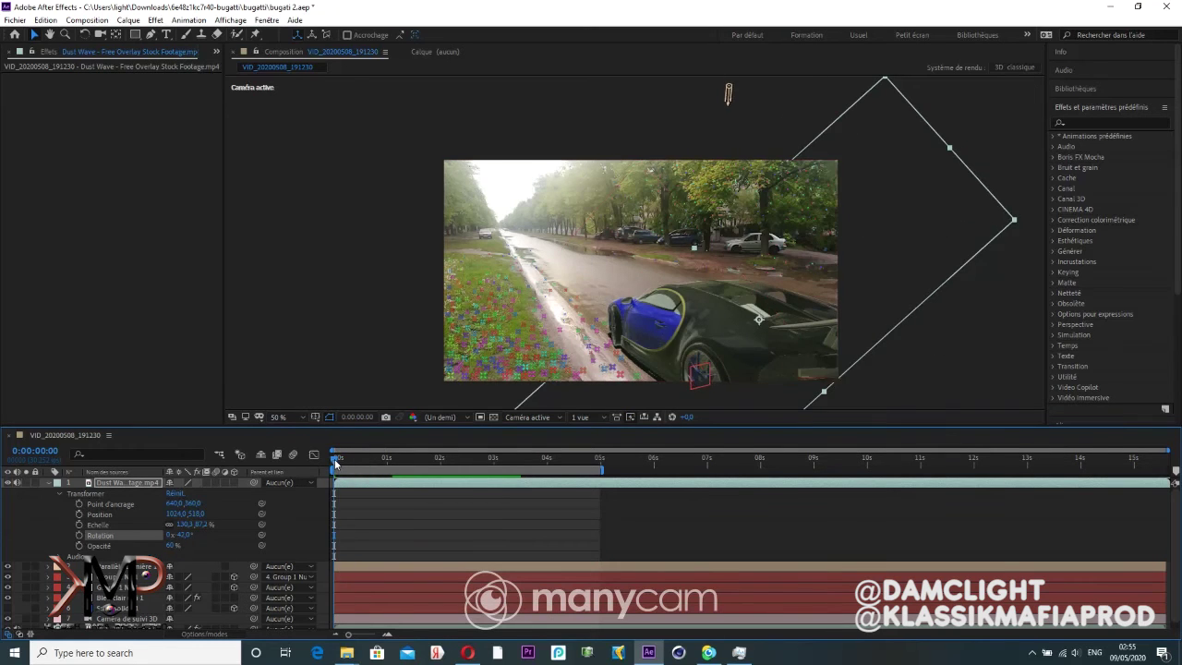
pyautogui.press('space')
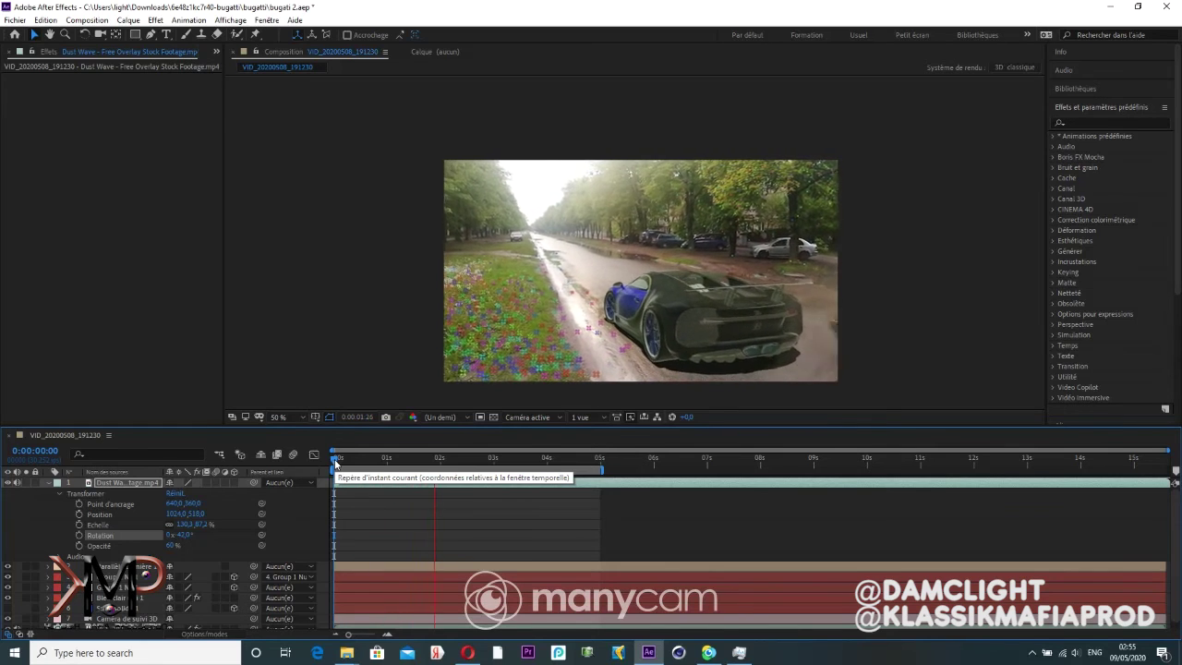
pyautogui.press('space')
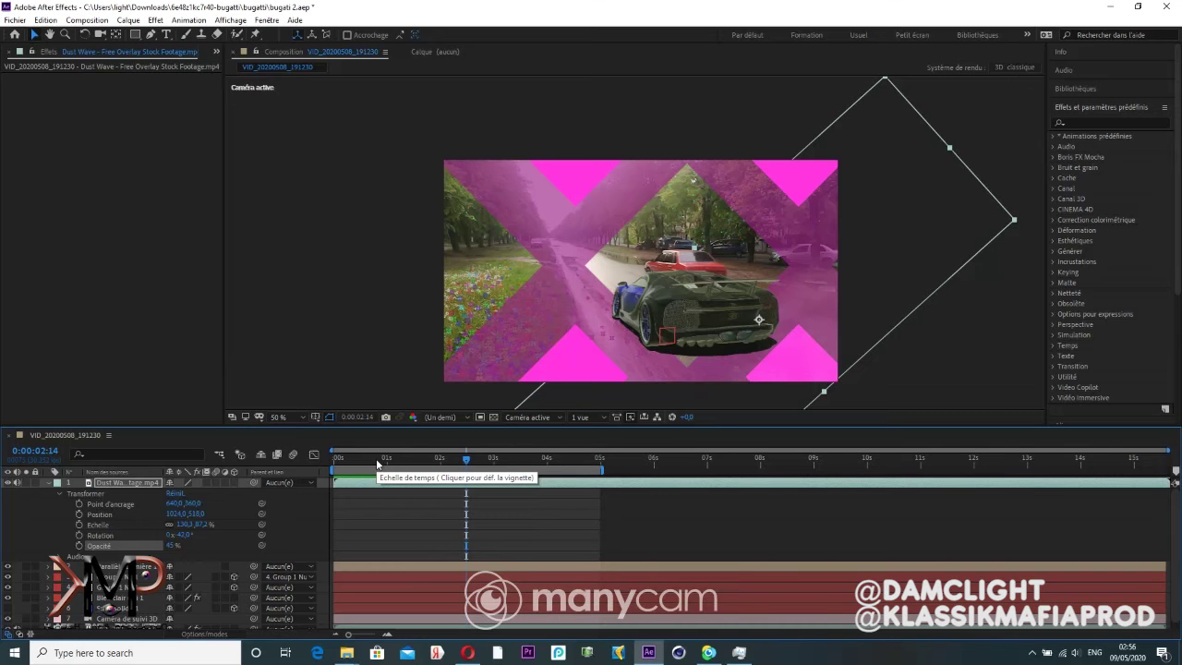
pyautogui.press('Home')
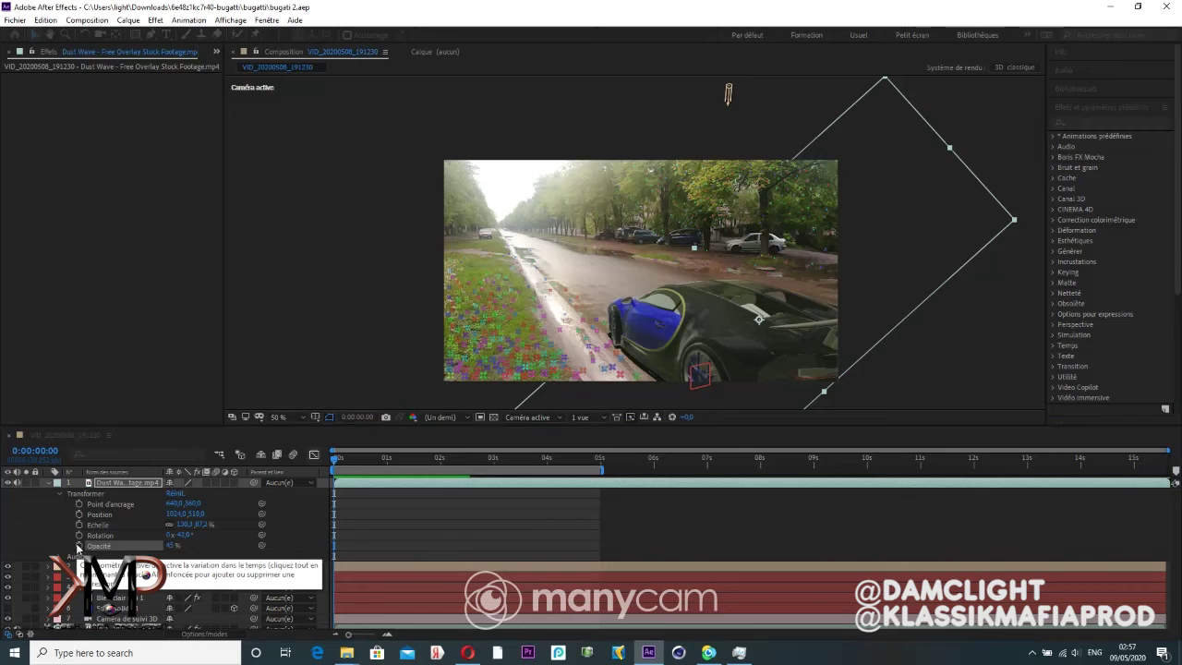
# Step: Animate the dust overlay from 1024, 518 to 790, 592 by 0:00:01:23, scaled 130.5, 123.6%
pyautogui.click(79, 513)
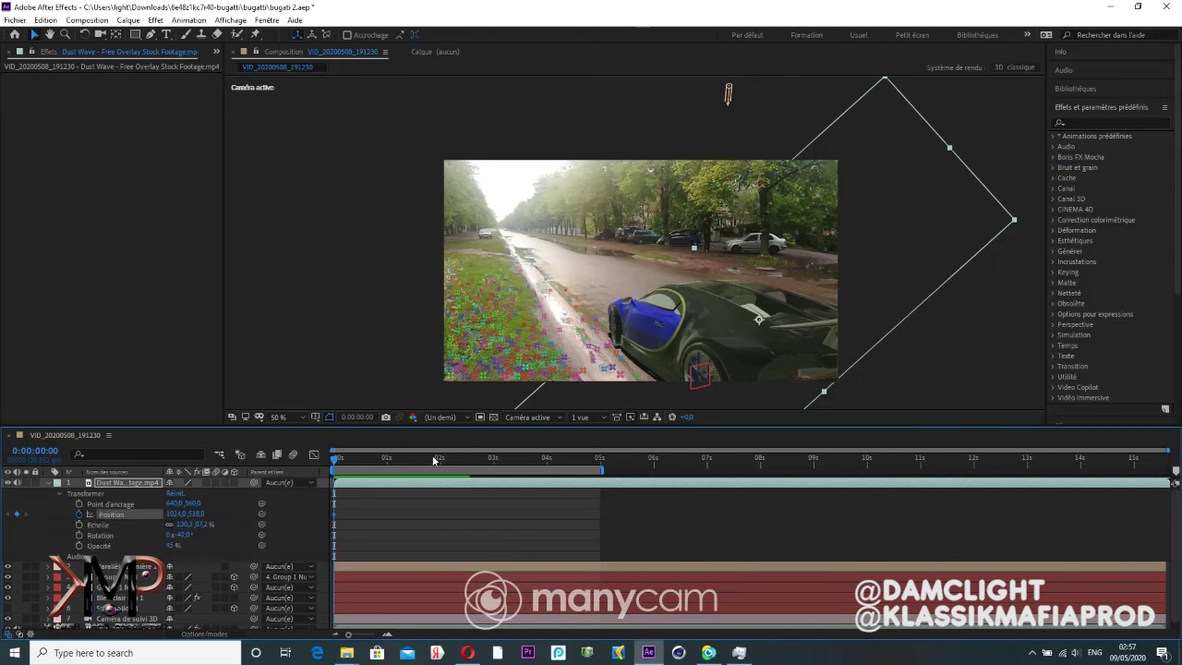
pyautogui.click(429, 459)
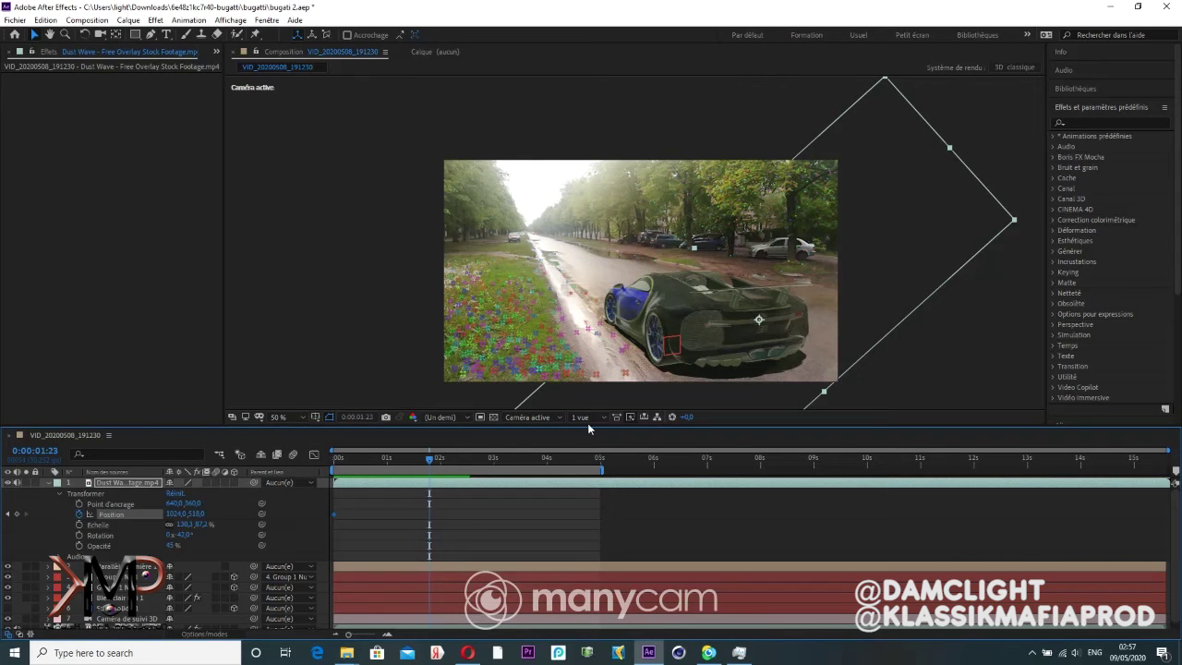
pyautogui.moveTo(753, 365); pyautogui.dragTo(720, 342)
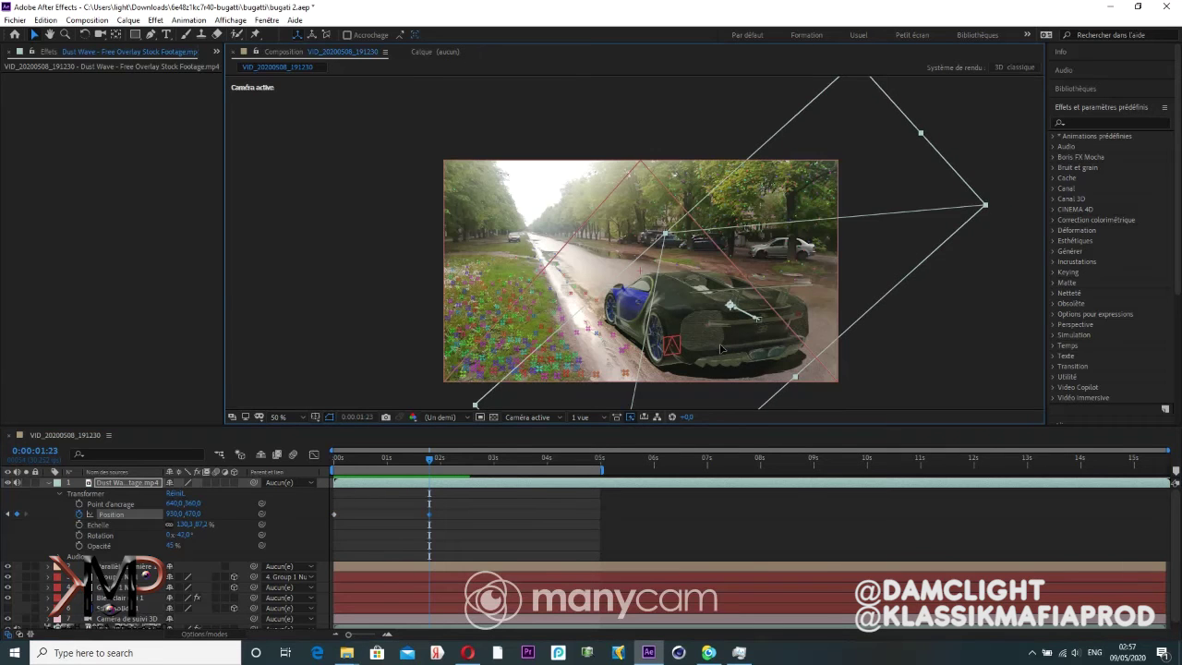
pyautogui.moveTo(720, 344); pyautogui.dragTo(674, 403)
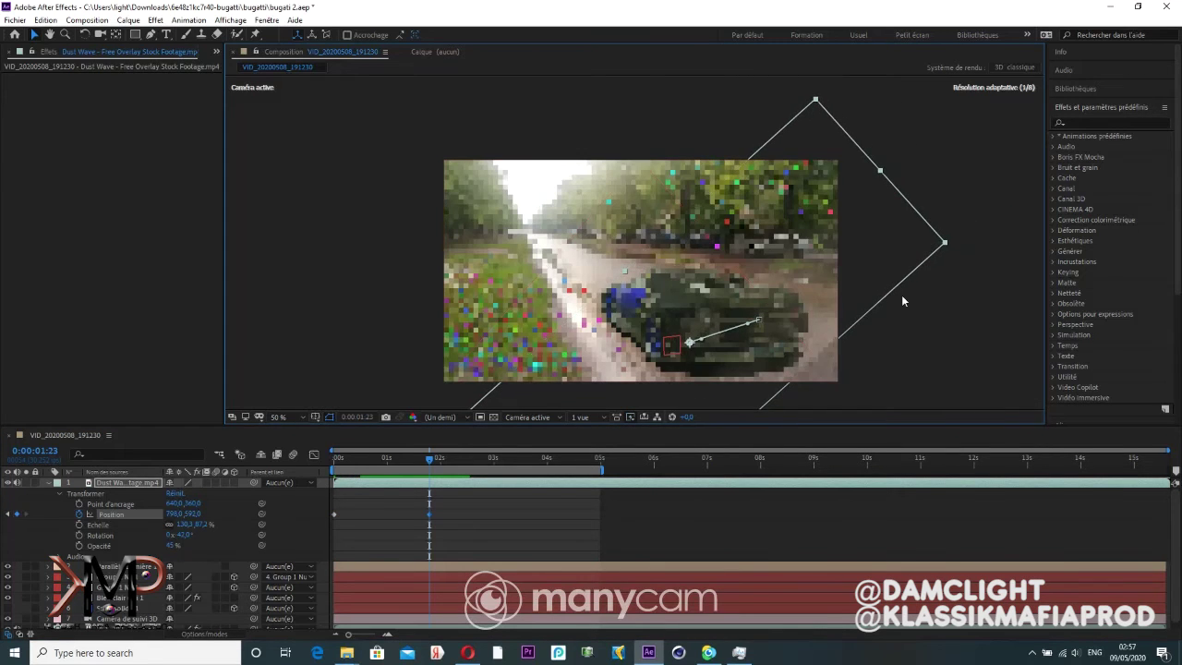
pyautogui.moveTo(944, 246); pyautogui.dragTo(971, 273)
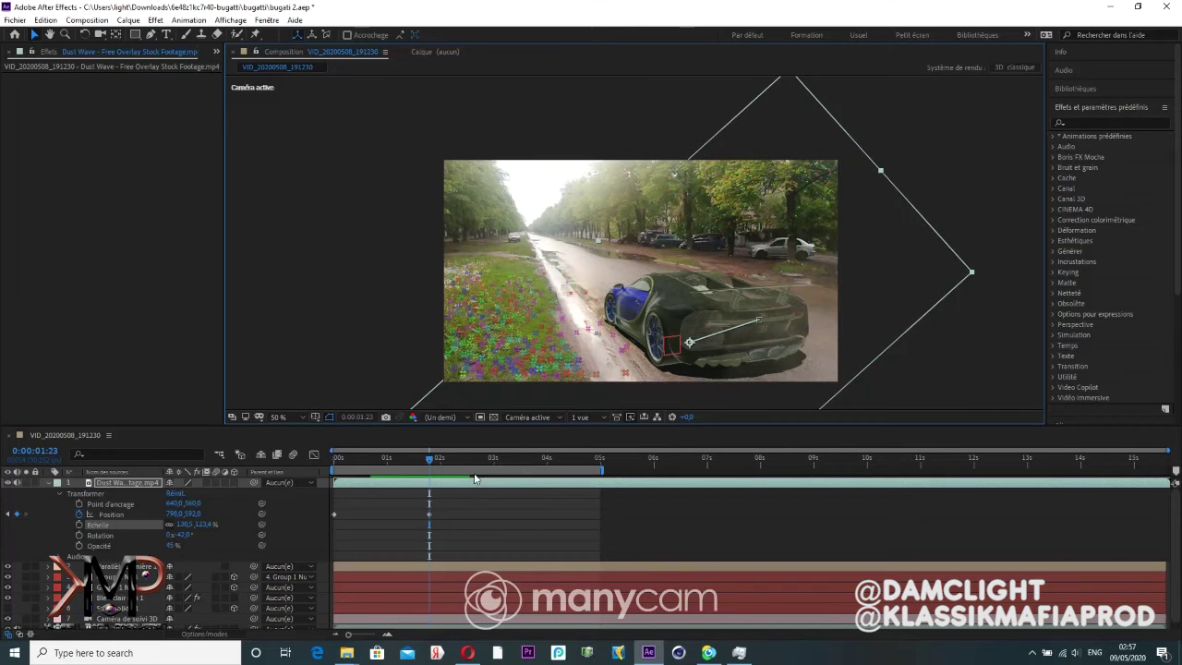
pyautogui.moveTo(424, 459); pyautogui.dragTo(320, 470)
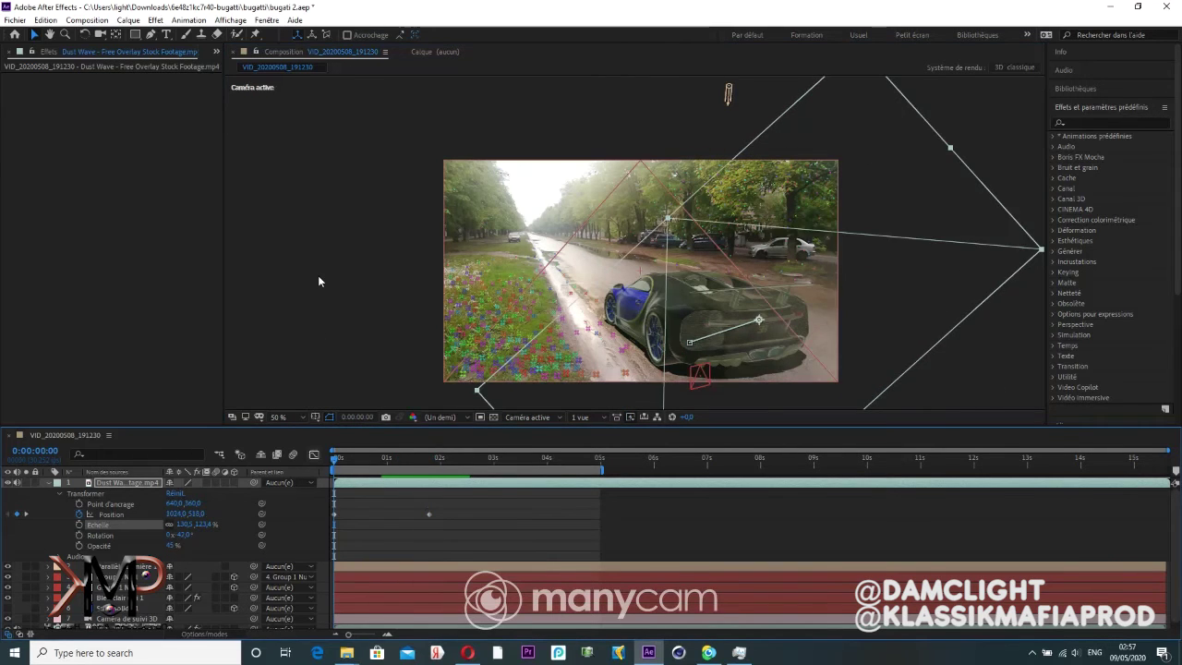
pyautogui.press('space')
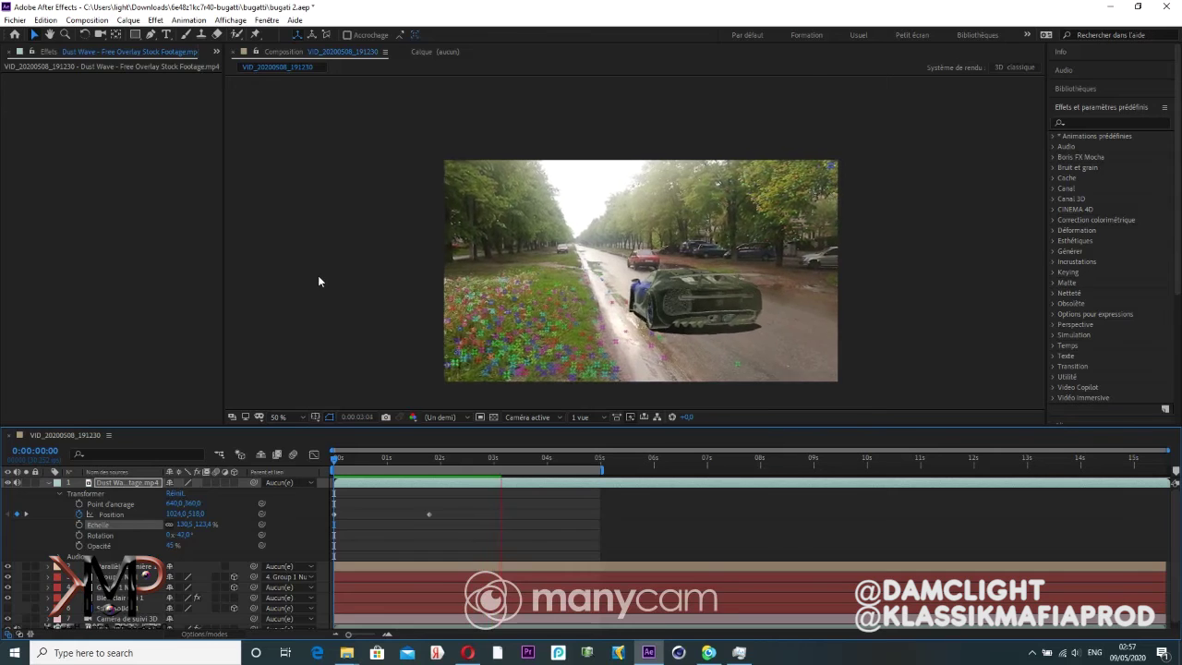
pyautogui.press('space')
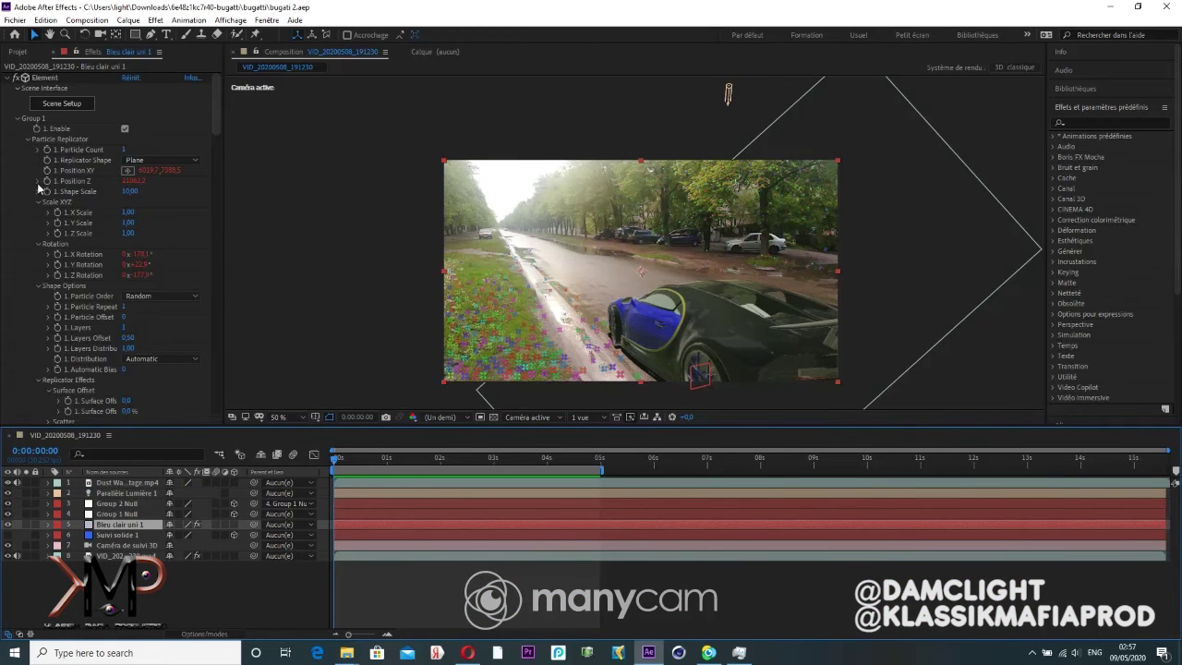
# Step: Turn on Multi-Object in the particle settings and test X rotation at -7° before resetting to 0°
pyautogui.moveTo(219, 120)
pyautogui.mouseDown()
pyautogui.moveTo(216, 149)
pyautogui.moveTo(220, 124)
pyautogui.mouseUp()
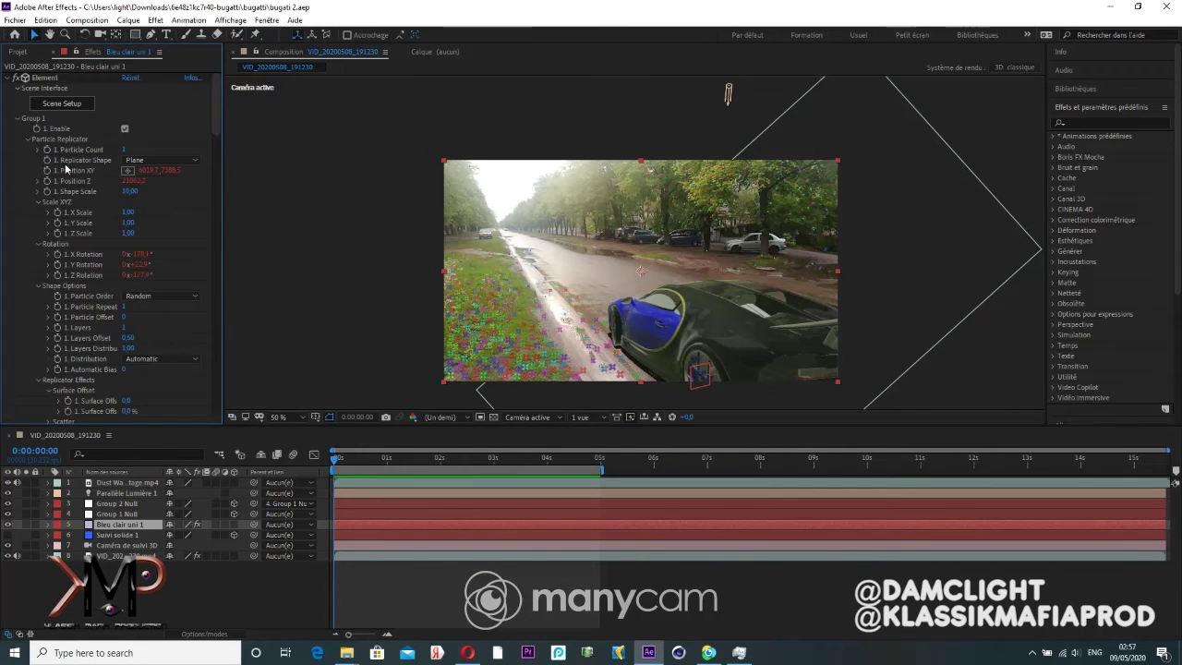
pyautogui.click(27, 139)
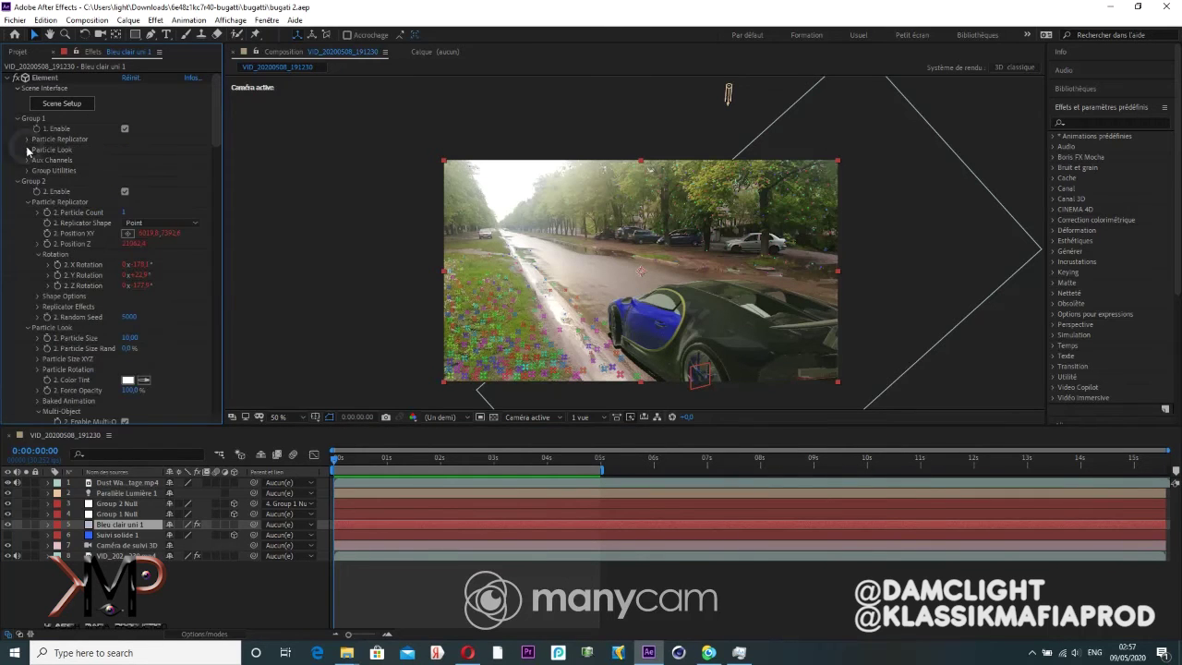
pyautogui.click(28, 150)
pyautogui.click(41, 235)
pyautogui.click(125, 244)
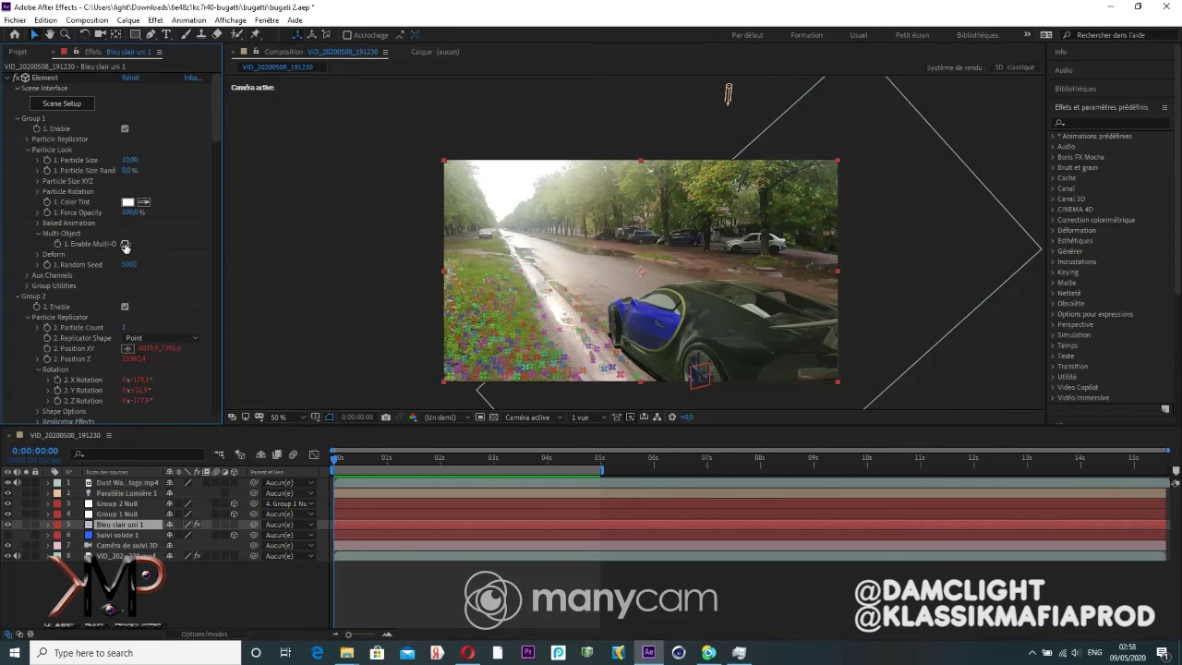
pyautogui.scroll(-2, 120, 244)
pyautogui.scroll(-1, 209, 231)
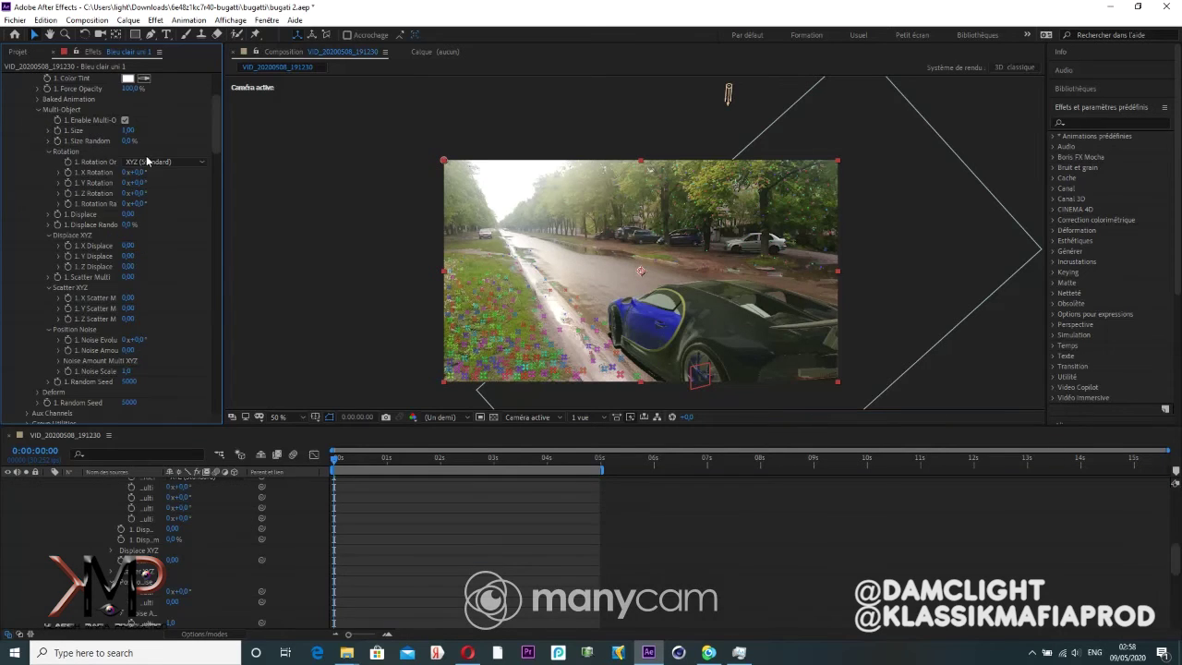
pyautogui.moveTo(140, 173); pyautogui.dragTo(134, 172)
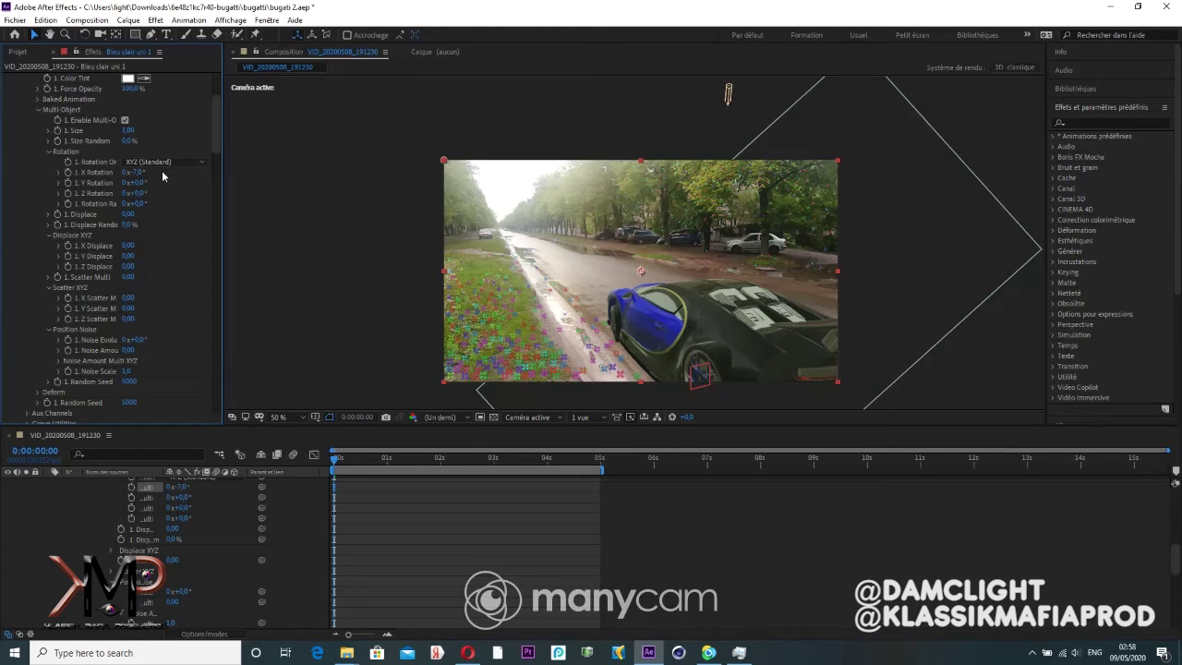
pyautogui.moveTo(156, 171); pyautogui.dragTo(148, 172)
# Step: Keyframe the car's X Rotation at frame 0 and set 5° at frame 4
pyautogui.click(335, 458)
pyautogui.click(68, 173)
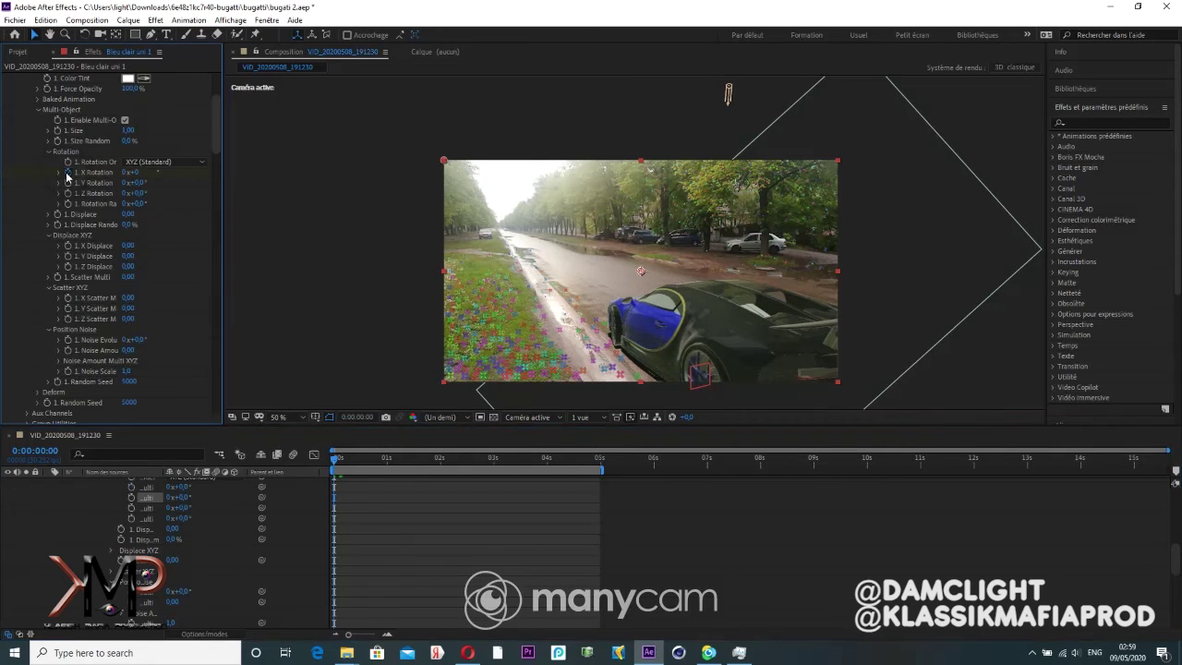
pyautogui.click(342, 459)
pyautogui.click(136, 172)
pyautogui.write('5')
pyautogui.press('Return')
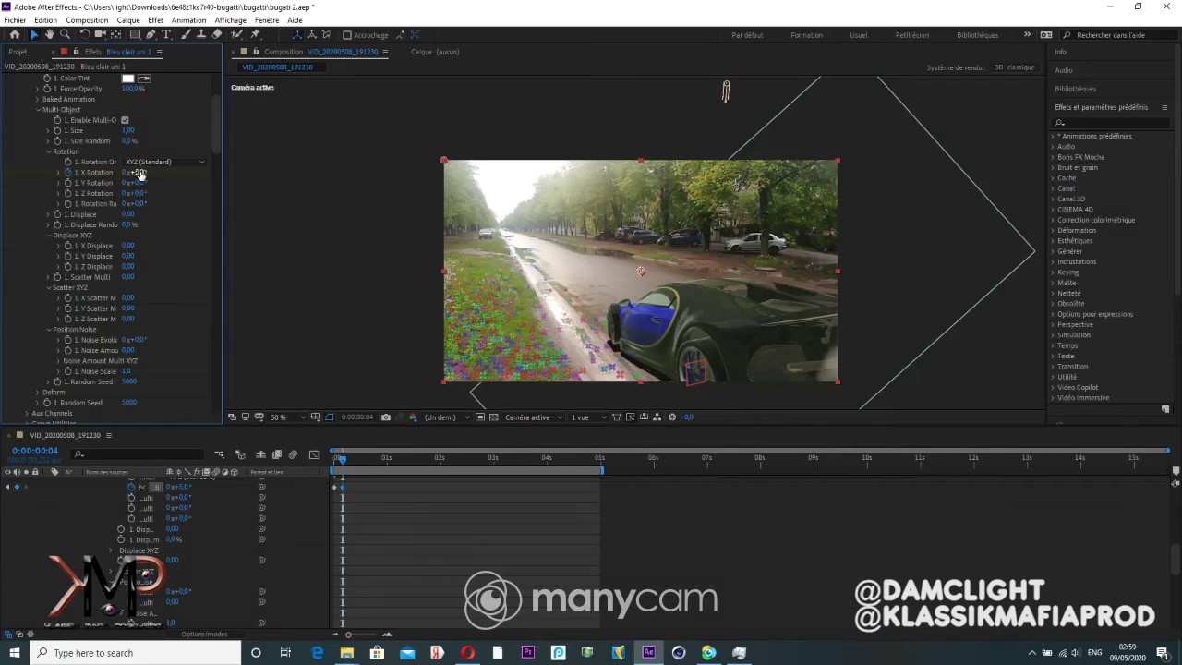
pyautogui.click(139, 172)
pyautogui.write('-5')
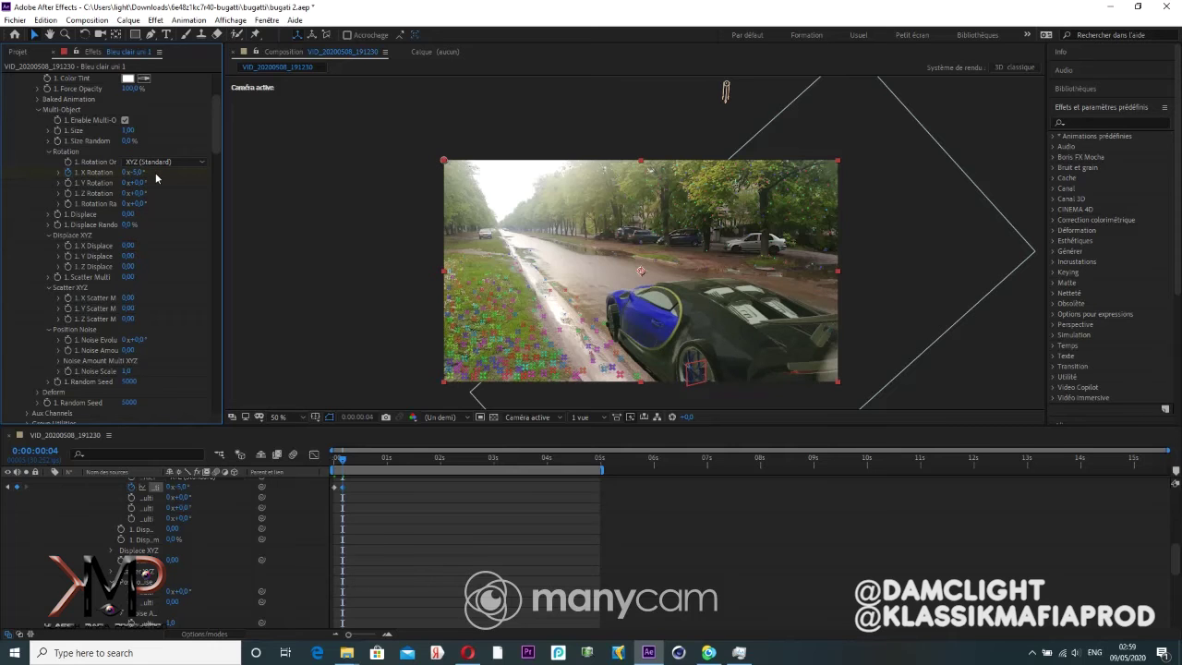
pyautogui.moveTo(342, 468); pyautogui.dragTo(325, 464)
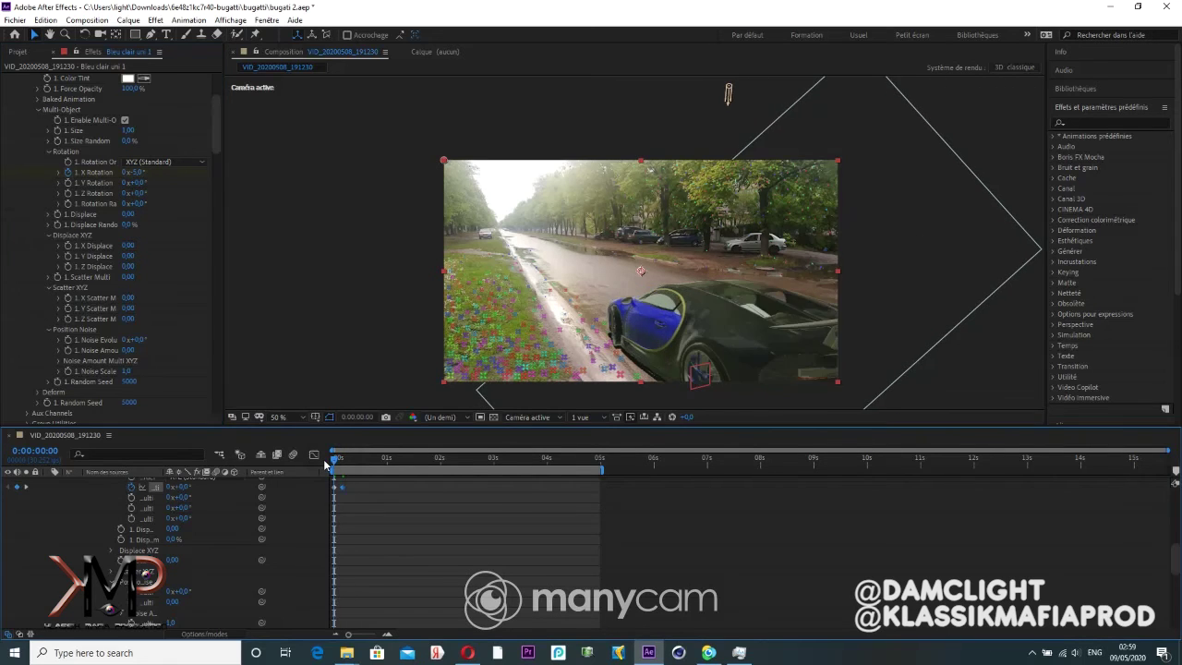
pyautogui.press('space')
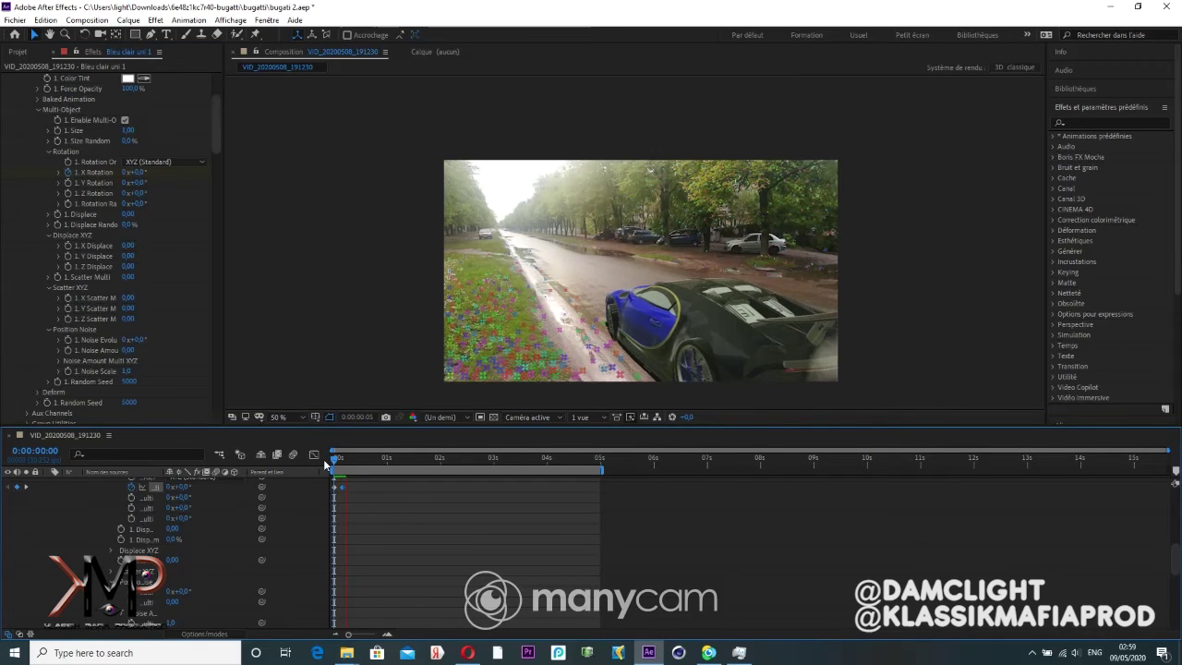
pyautogui.press('space')
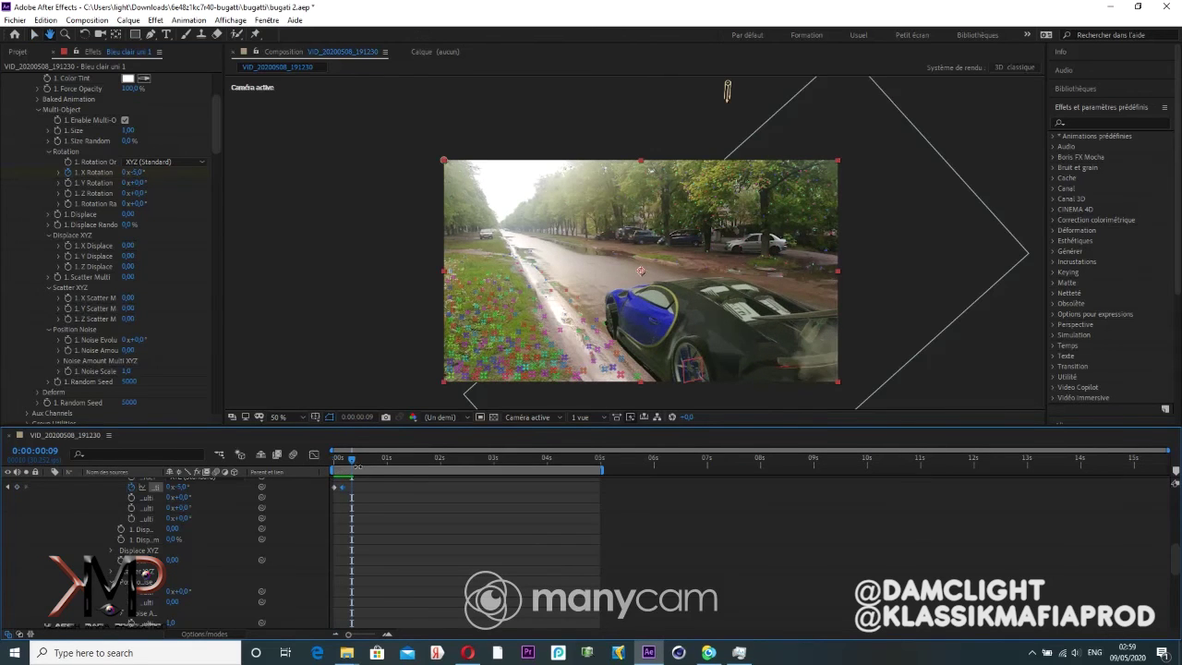
# Step: Add a 0° X Rotation keyframe at frame 12 and preview the tilt
pyautogui.moveTo(352, 462); pyautogui.dragTo(357, 462)
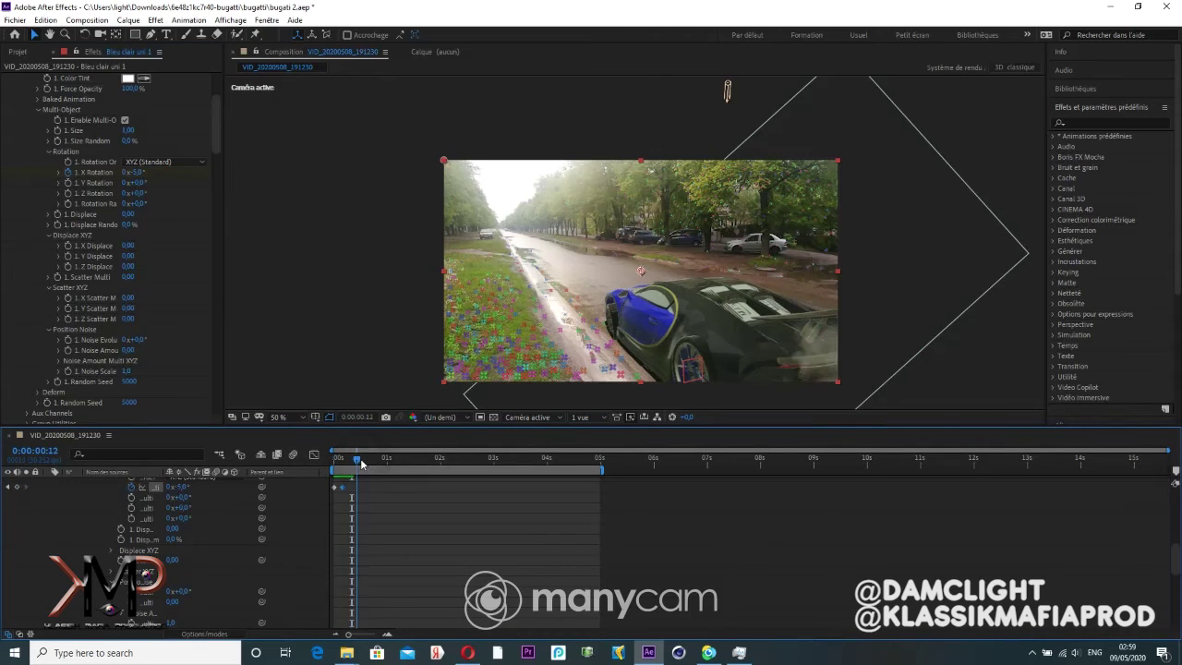
pyautogui.click(134, 172)
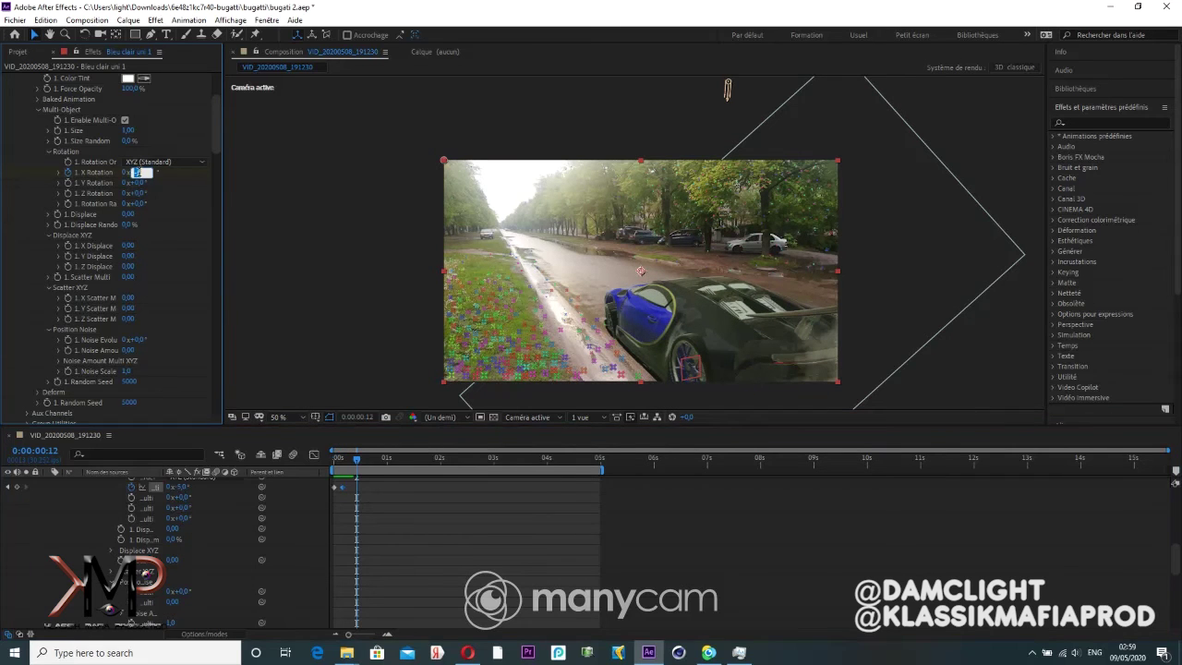
pyautogui.write('0')
pyautogui.press('Return')
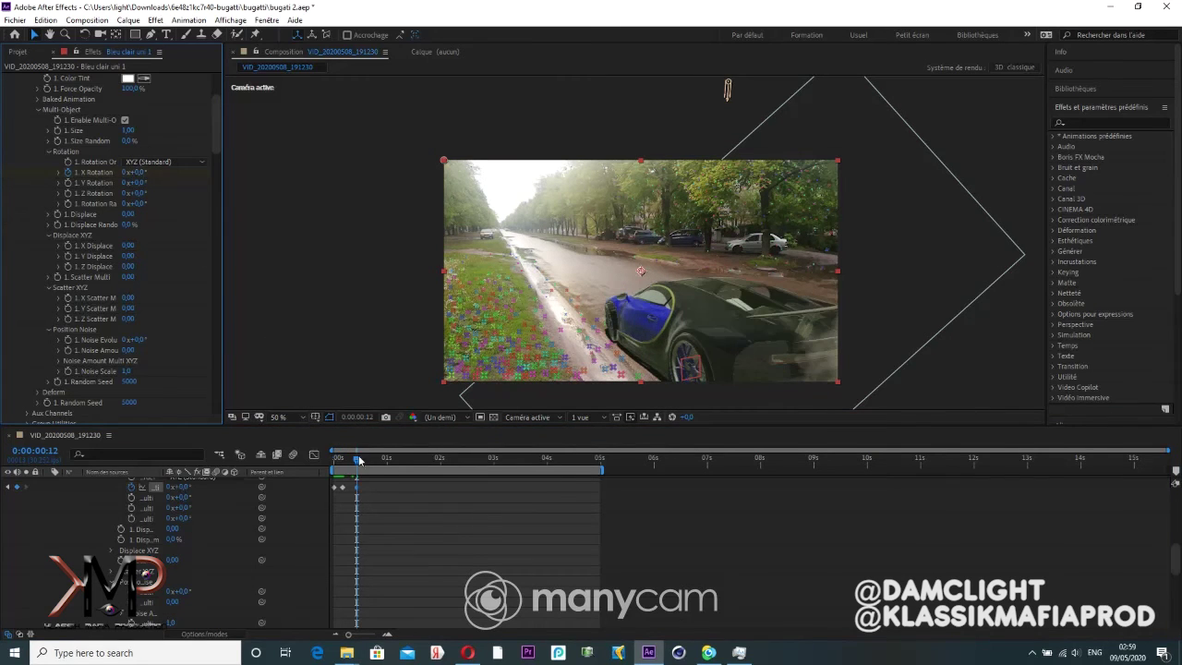
pyautogui.moveTo(343, 467); pyautogui.dragTo(317, 457)
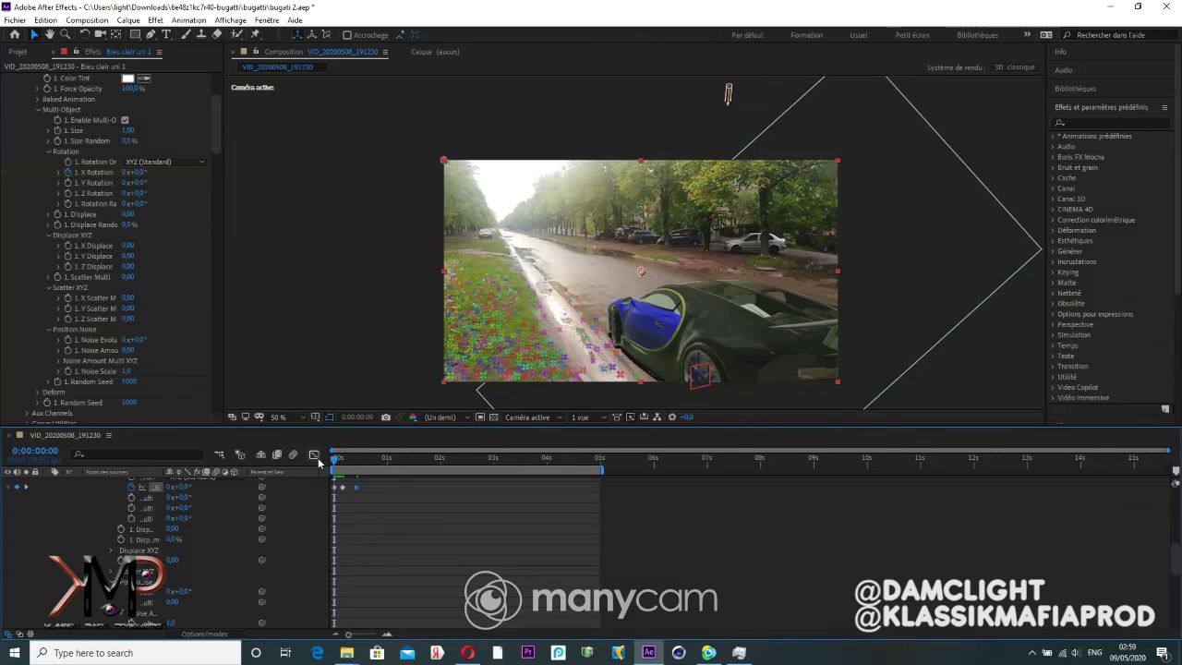
pyautogui.press('space')
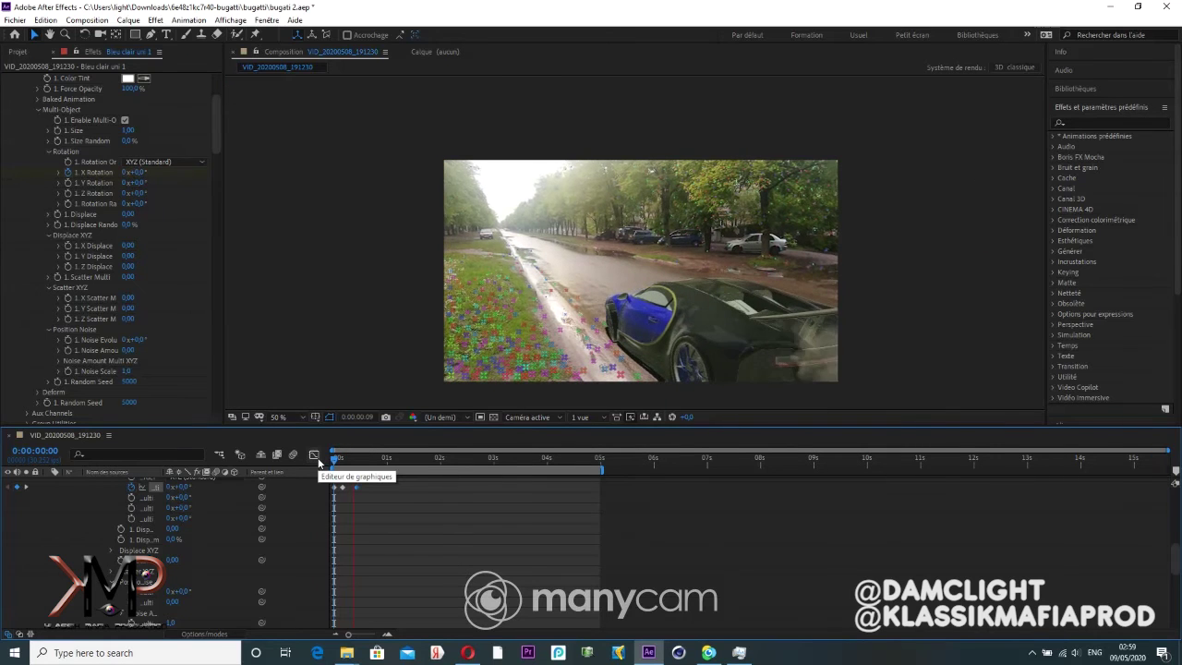
pyautogui.press('space')
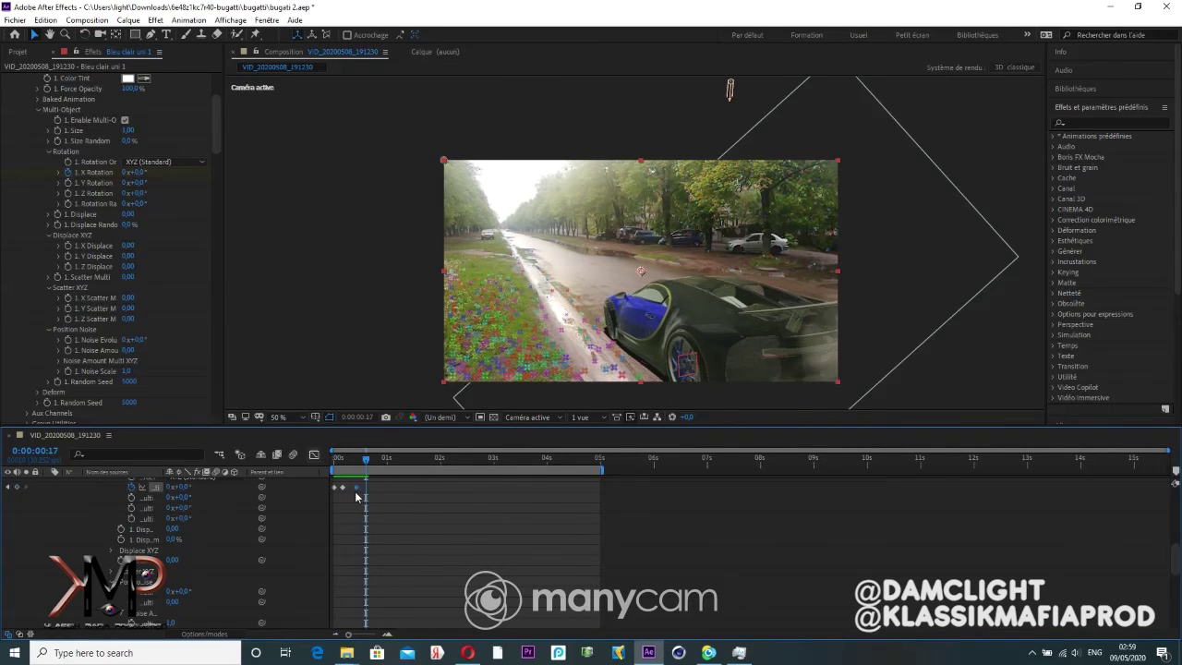
# Step: Shift the X Rotation keyframes later, moving the second one to frame 7, and preview
pyautogui.moveTo(356, 487); pyautogui.dragTo(403, 486)
pyautogui.click(354, 458)
pyautogui.click(330, 459)
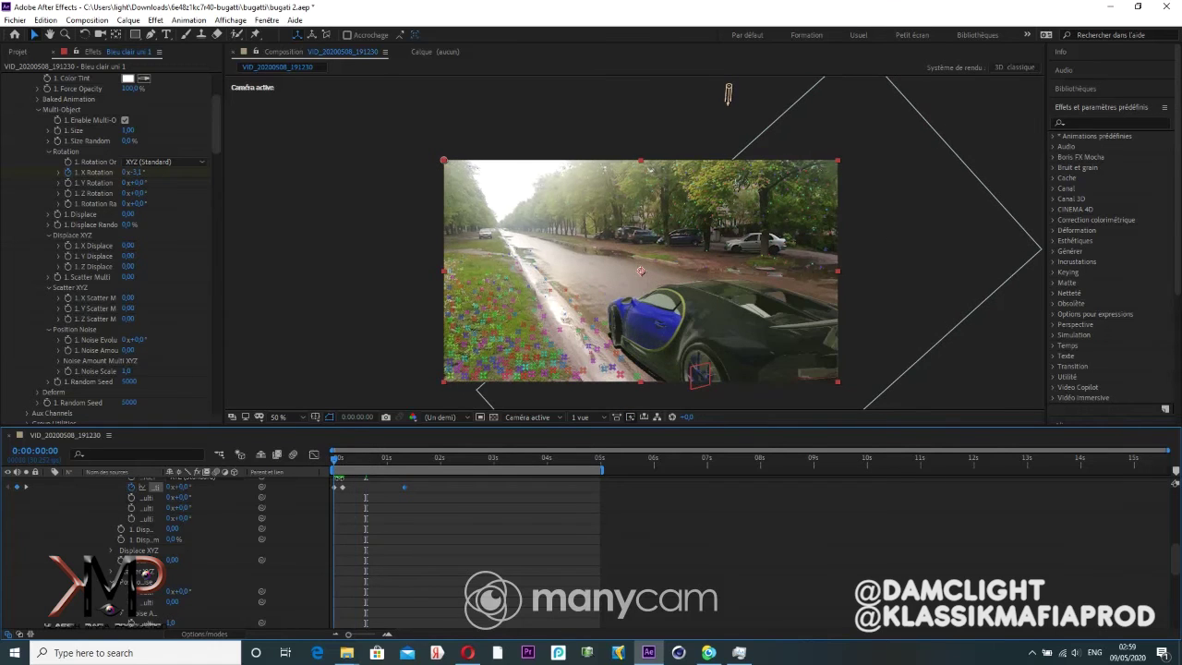
pyautogui.moveTo(342, 486); pyautogui.dragTo(348, 487)
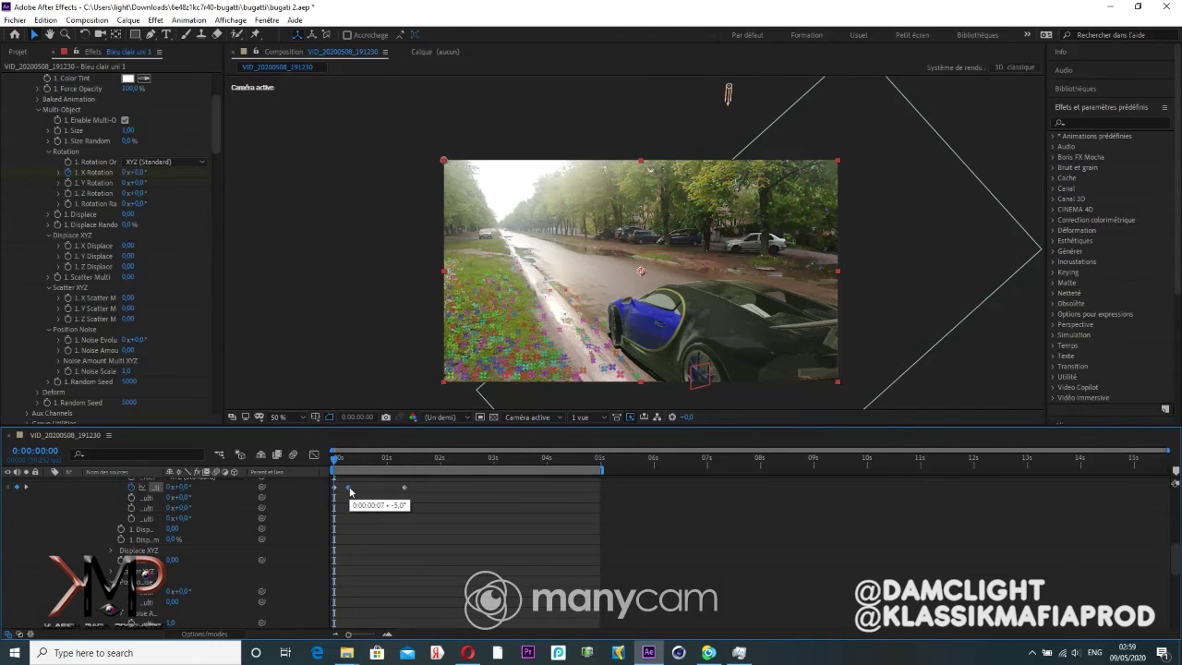
pyautogui.press('space')
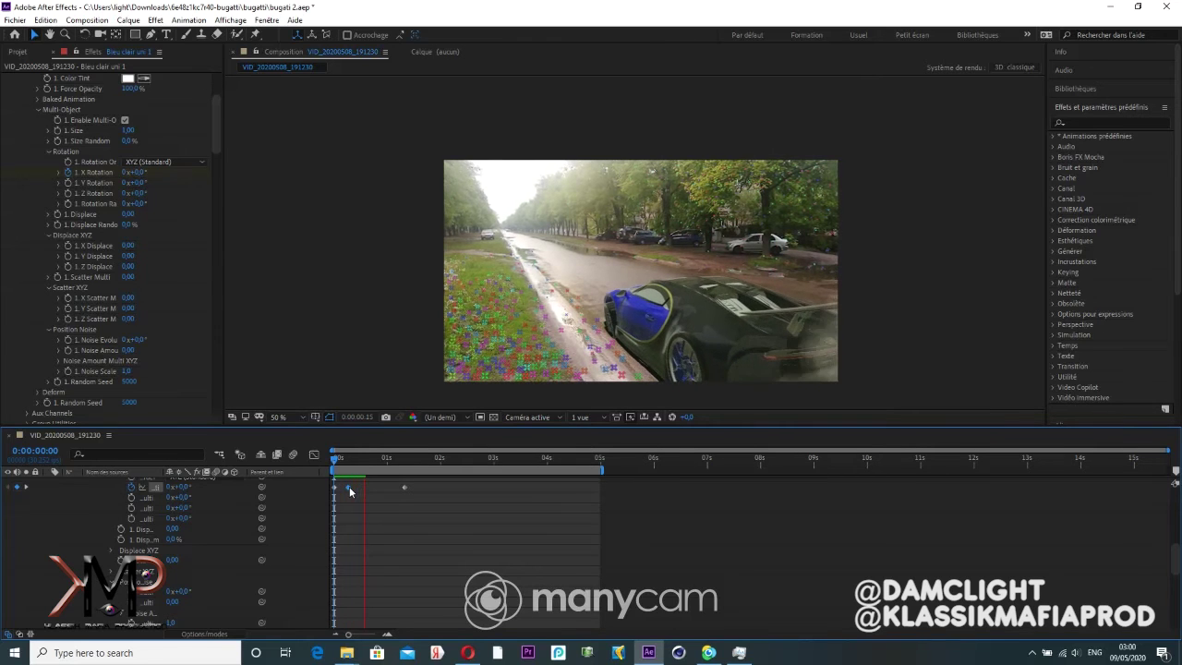
# Step: Stop the tilt preview, save the project, and replay the animation from frame 0
pyautogui.scroll(1, 341, 479)
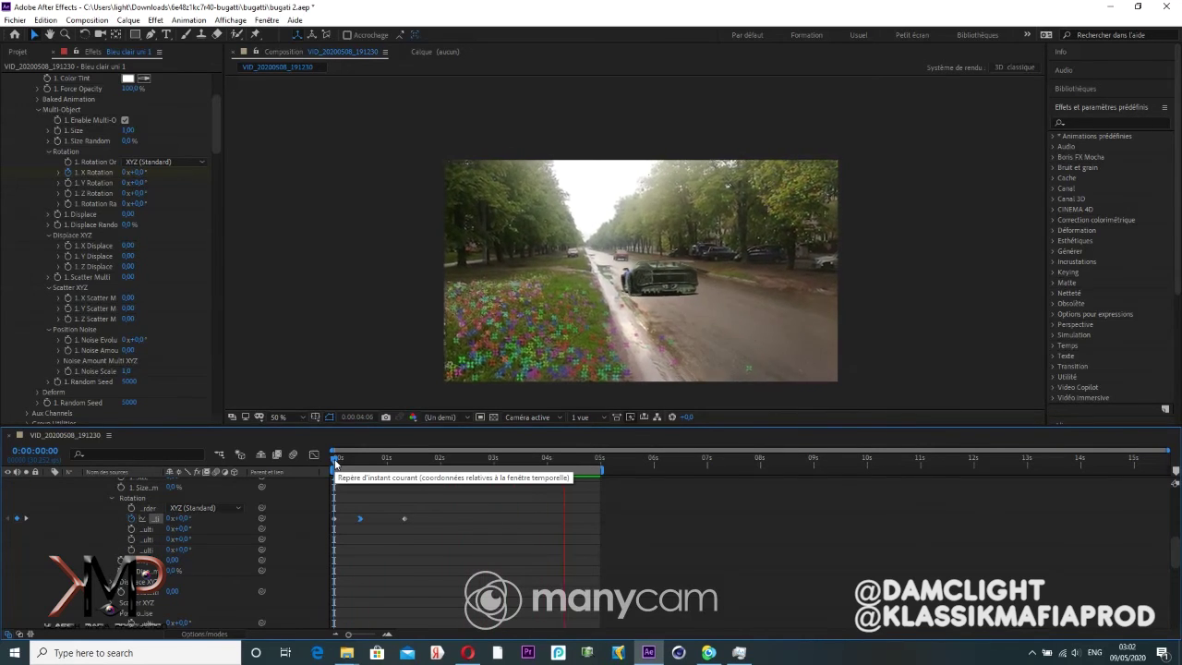
pyautogui.press('space')
pyautogui.hotkey('ctrl', 's')
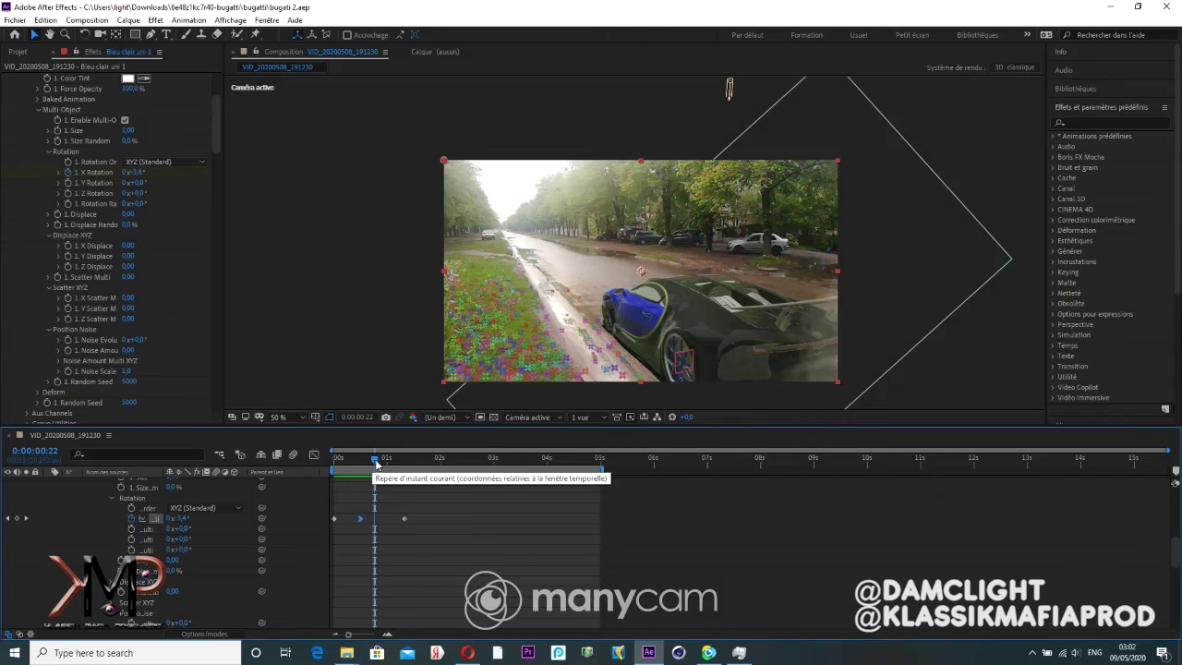
pyautogui.moveTo(356, 459); pyautogui.dragTo(334, 460)
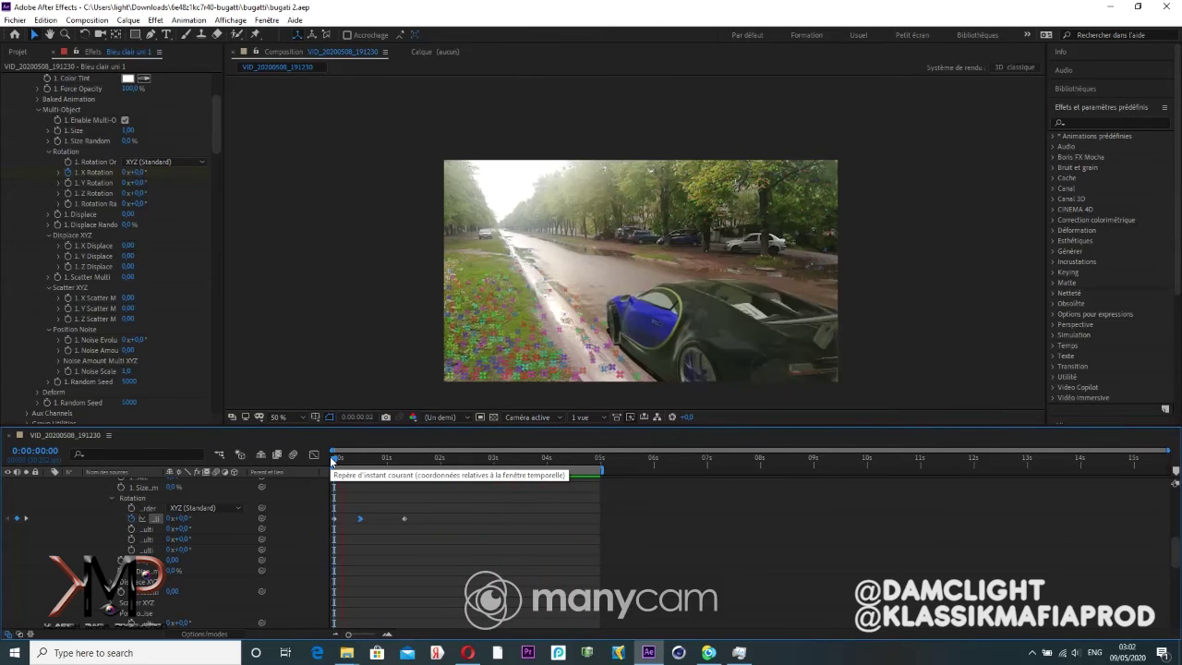
pyautogui.press('space')
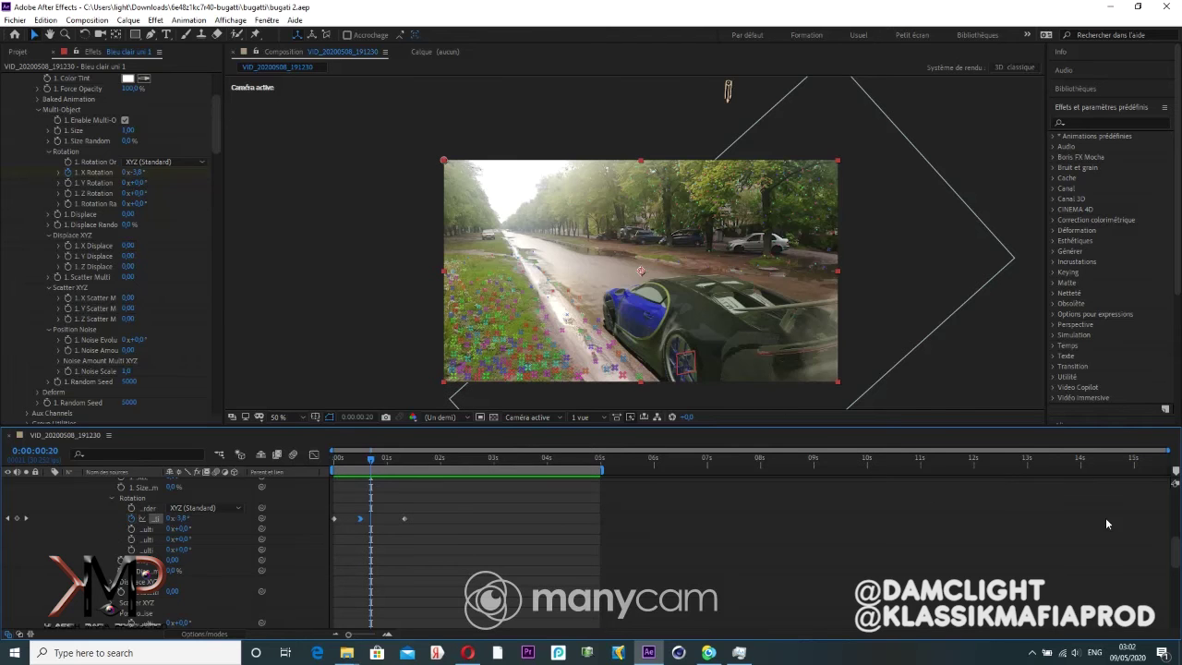
pyautogui.moveTo(1175, 552); pyautogui.dragTo(1175, 475)
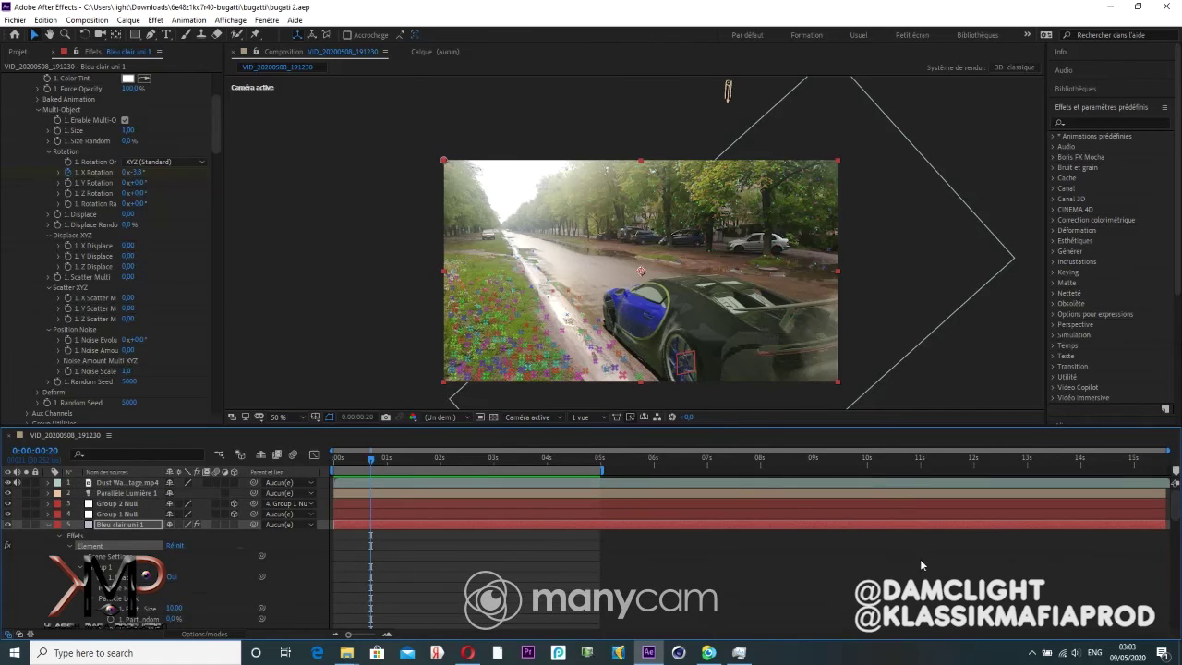
# Step: Select Group 1 Null and enable composition and layer motion blur for it
pyautogui.click(48, 523)
pyautogui.click(49, 514)
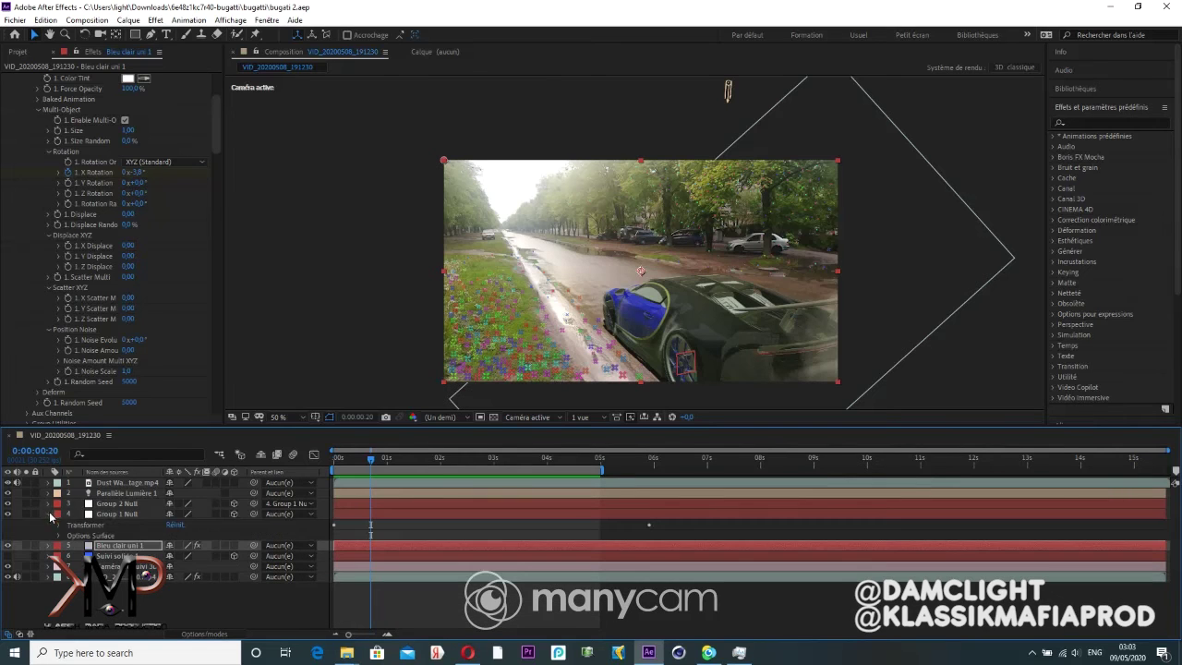
pyautogui.click(118, 514)
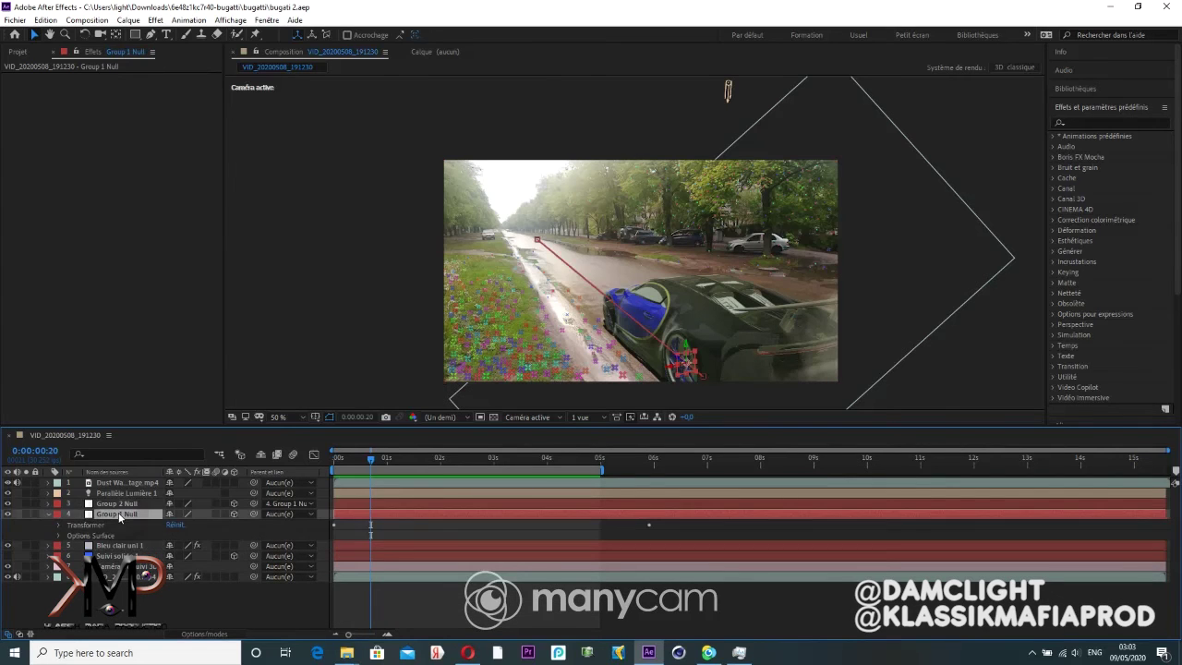
pyautogui.click(293, 455)
pyautogui.click(214, 513)
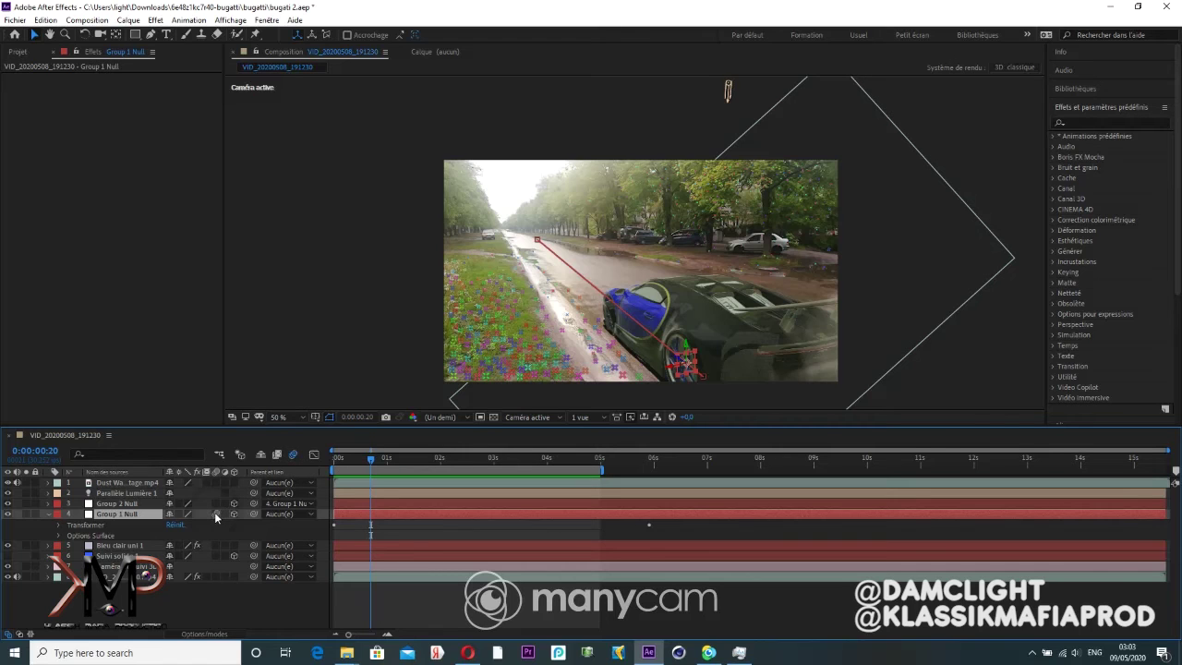
# Step: Enable Group 2 Null's motion blur and add CC Force Motion Blur to Group 1 Null
pyautogui.click(291, 458)
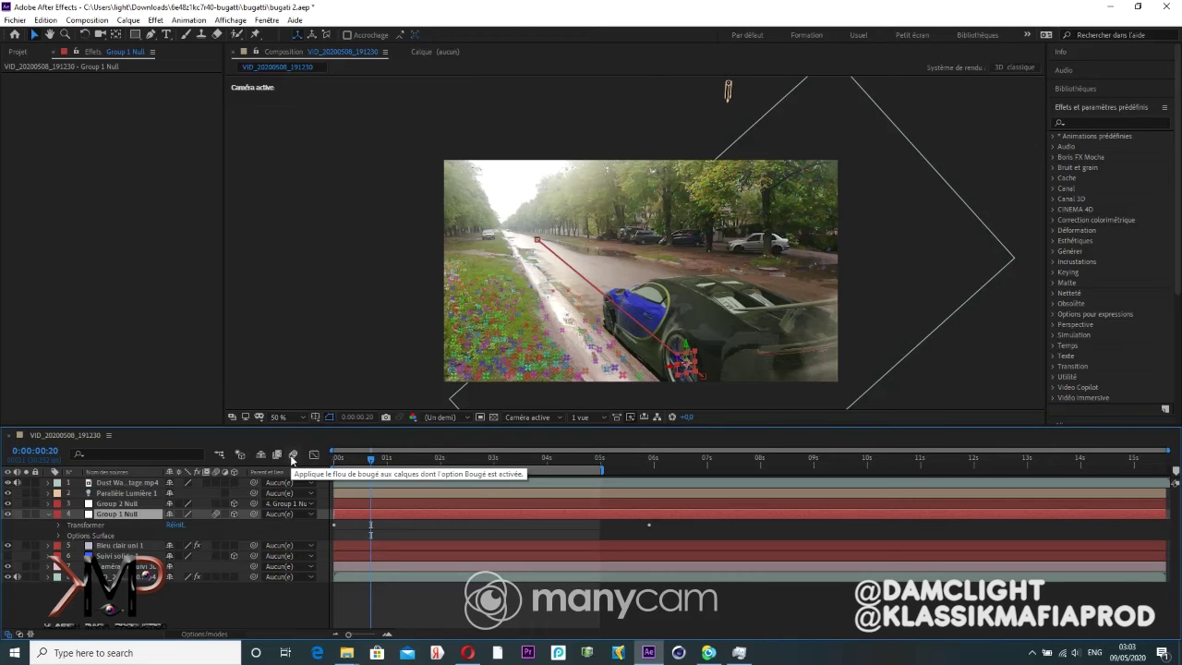
pyautogui.click(217, 503)
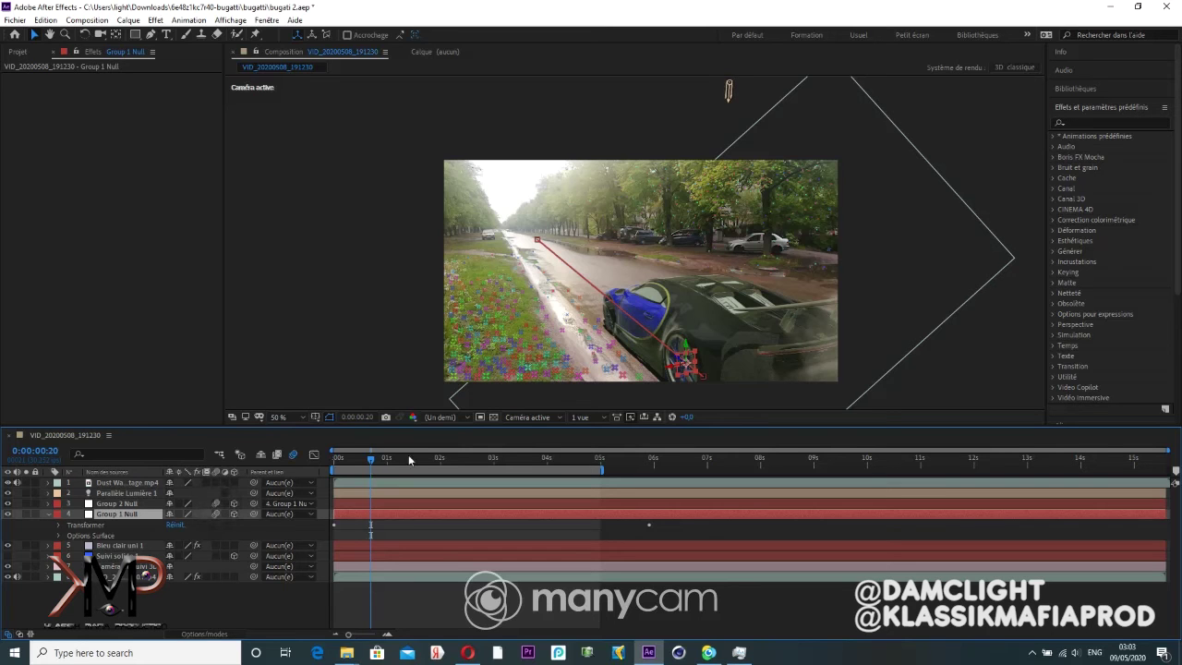
pyautogui.moveTo(379, 459); pyautogui.dragTo(331, 459)
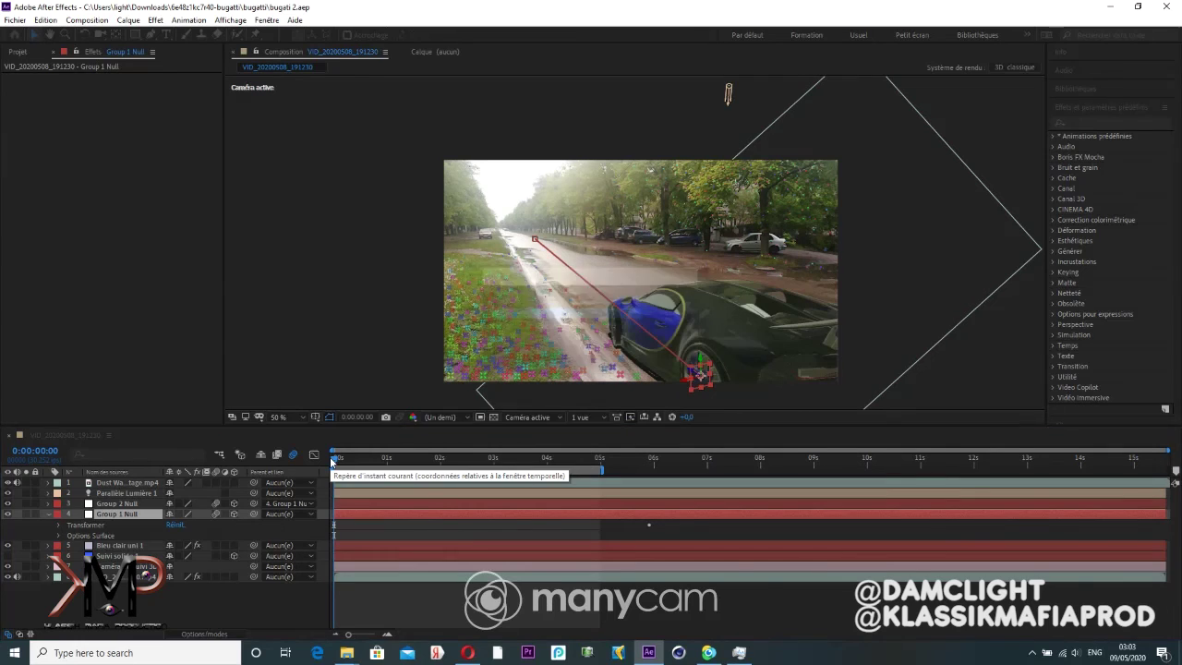
pyautogui.write('blur')
pyautogui.click(128, 506)
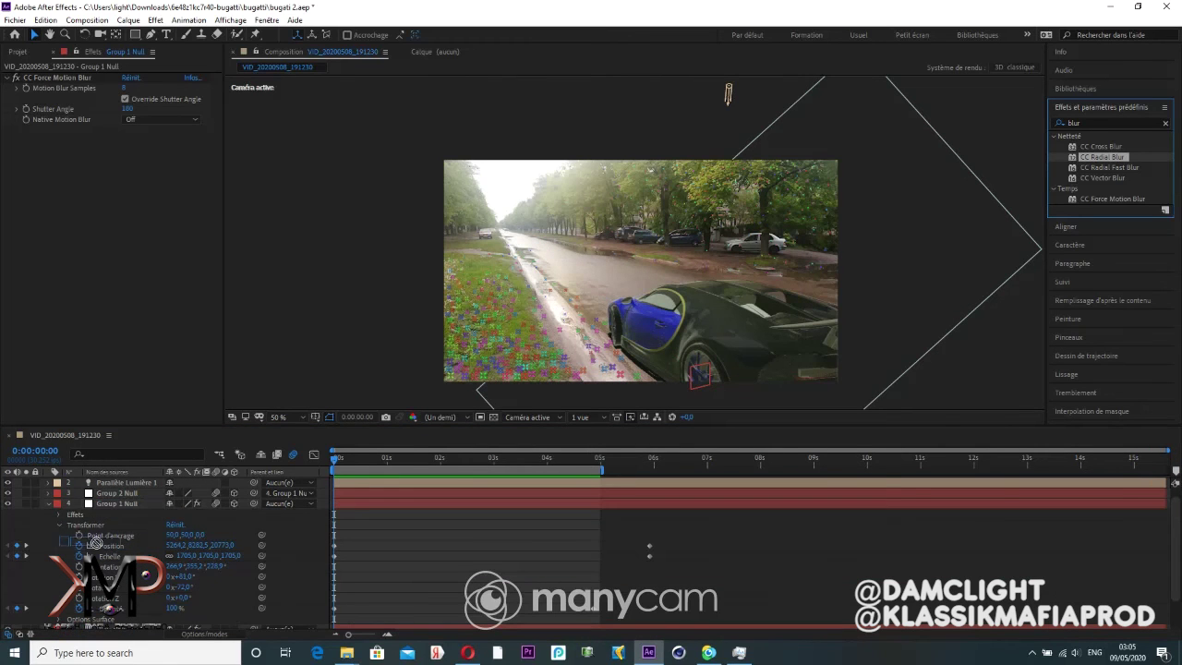
# Step: Apply CC Radial Blur to the car layer and start adjusting its Amount
pyautogui.click(108, 510)
pyautogui.scroll(-2, 1173, 517)
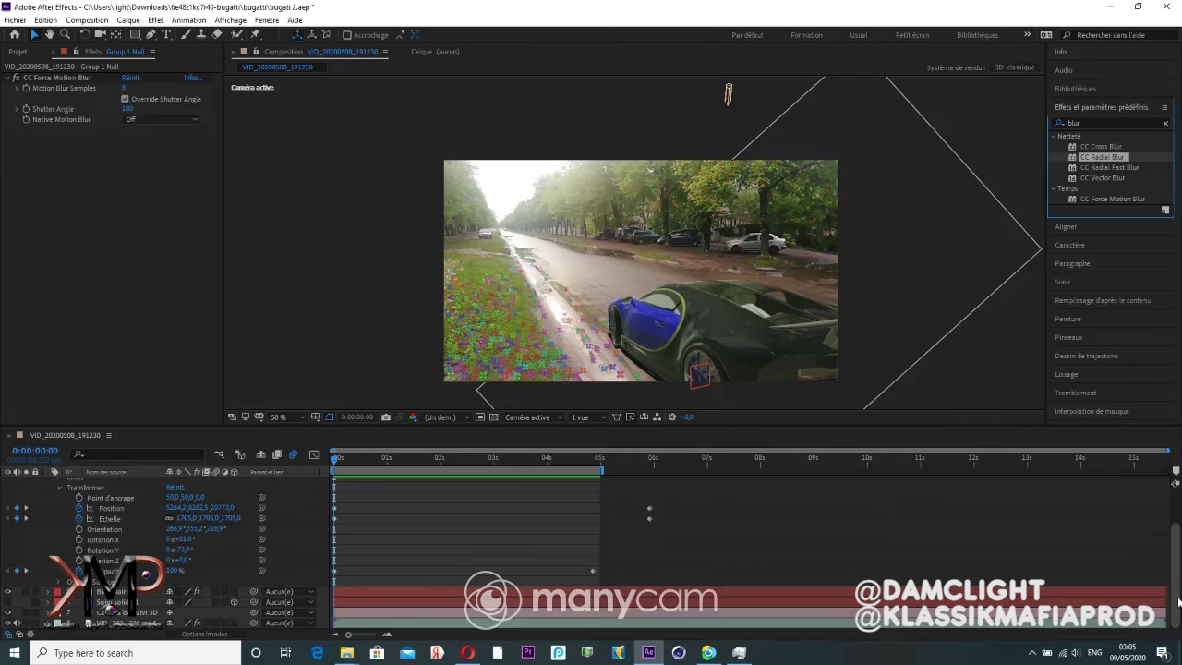
pyautogui.moveTo(1094, 158); pyautogui.dragTo(138, 605)
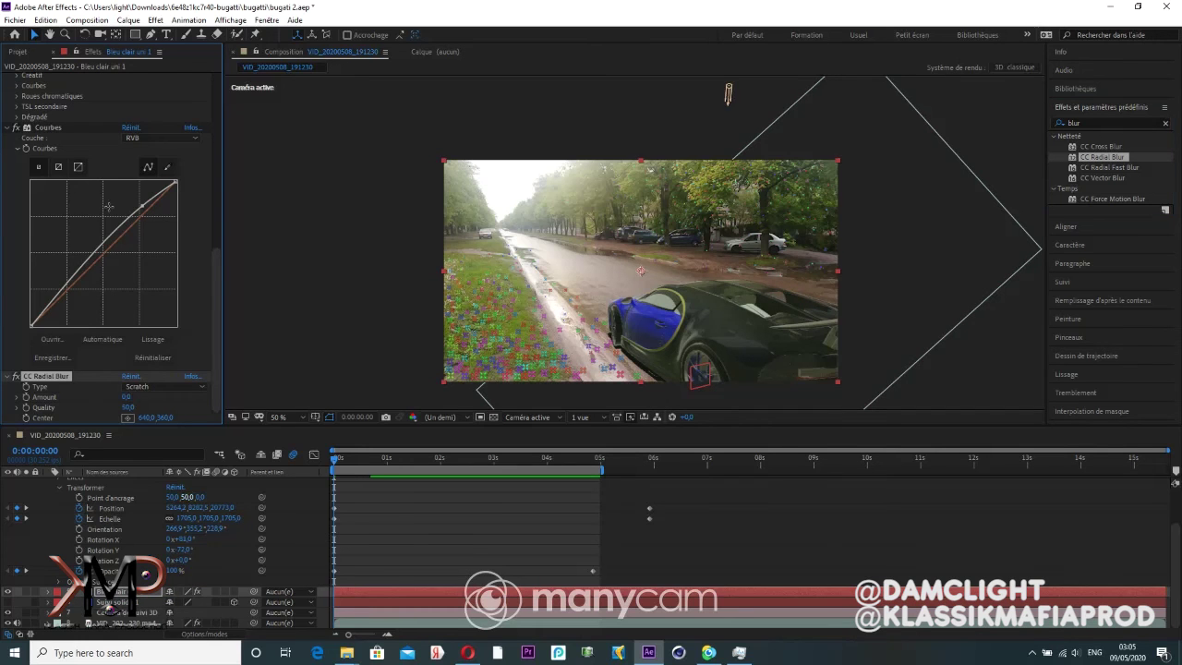
pyautogui.click(8, 129)
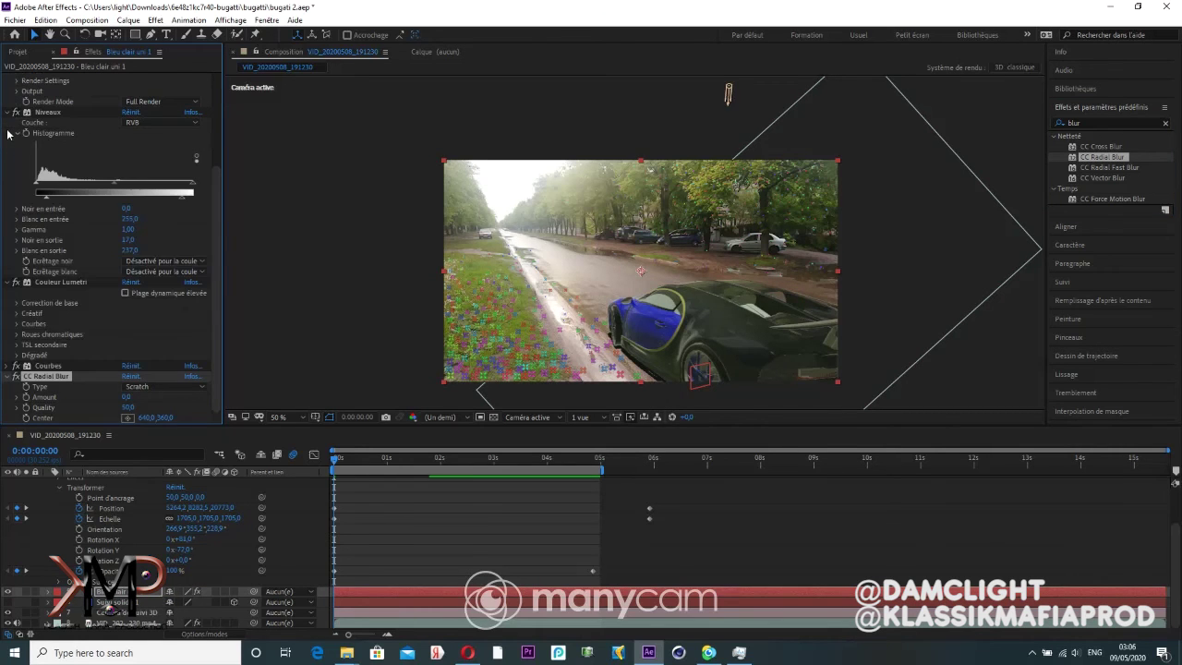
pyautogui.click(127, 397)
pyautogui.press('Return')
# Step: Try radial blur Amounts of 0 and small values, settling on 0.8
pyautogui.click(128, 397)
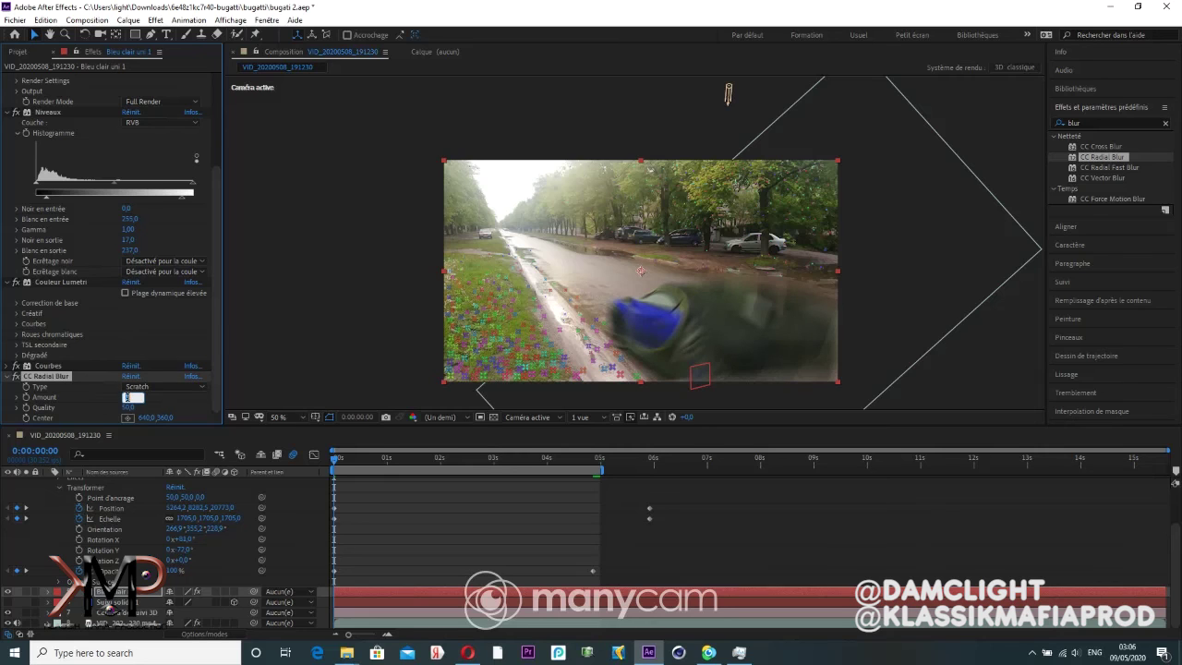
pyautogui.press('Return')
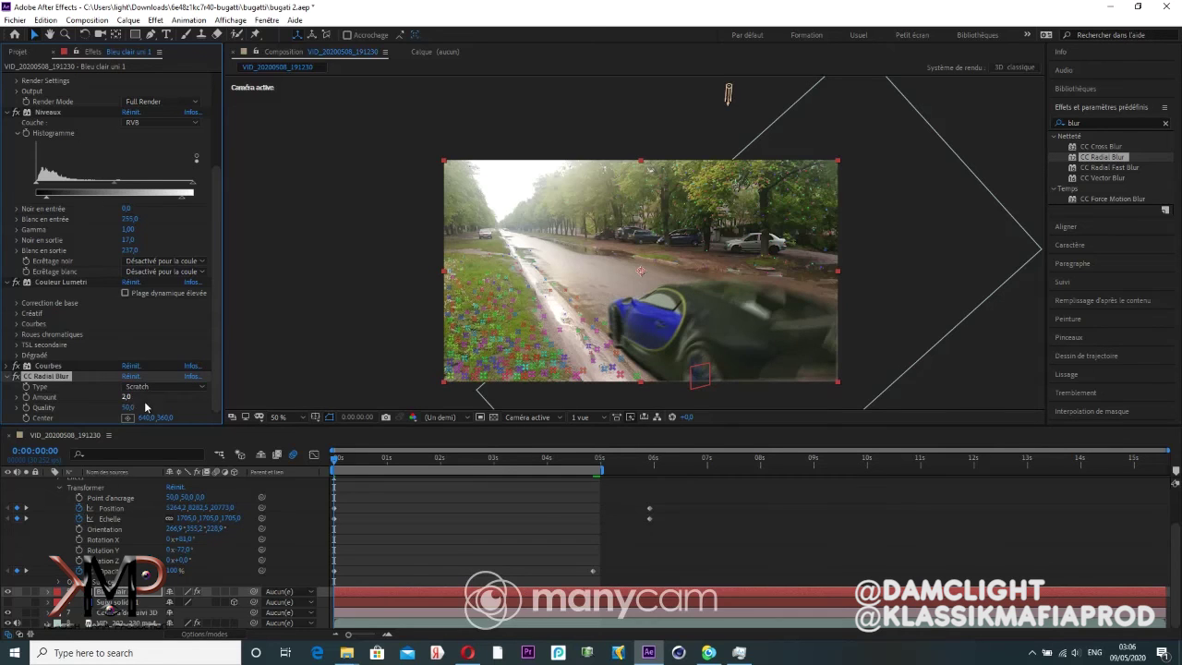
pyautogui.click(127, 397)
pyautogui.write('0')
pyautogui.press('Return')
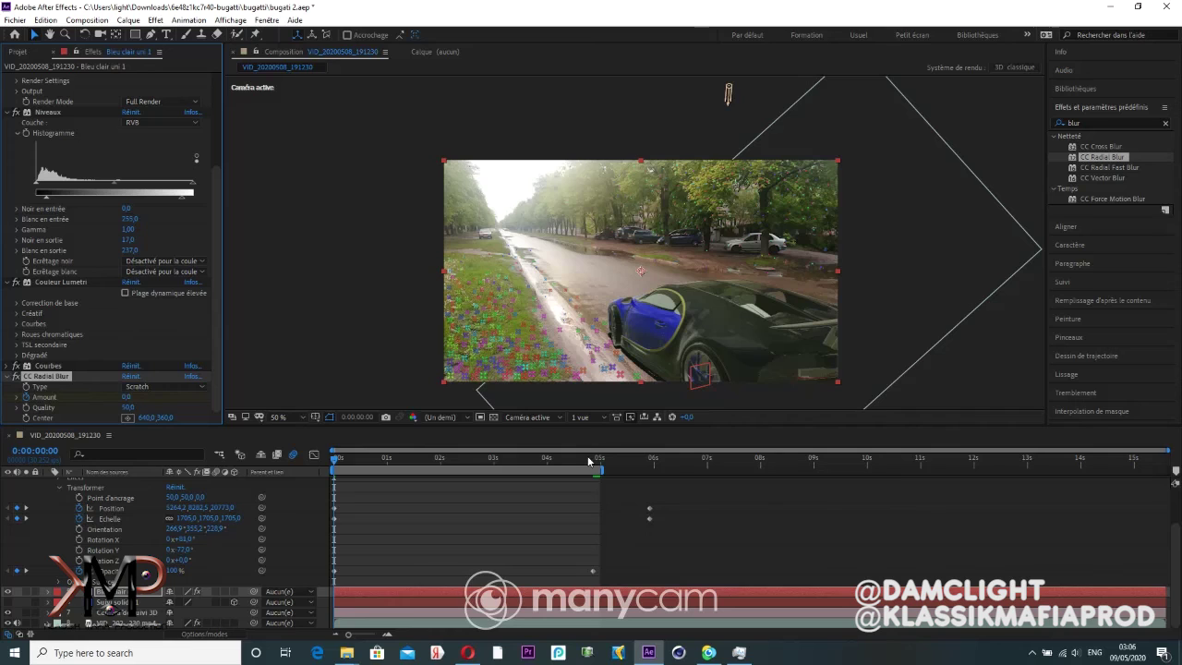
pyautogui.click(128, 396)
pyautogui.press('Return')
pyautogui.click(129, 397)
pyautogui.moveTo(128, 398); pyautogui.dragTo(128, 395)
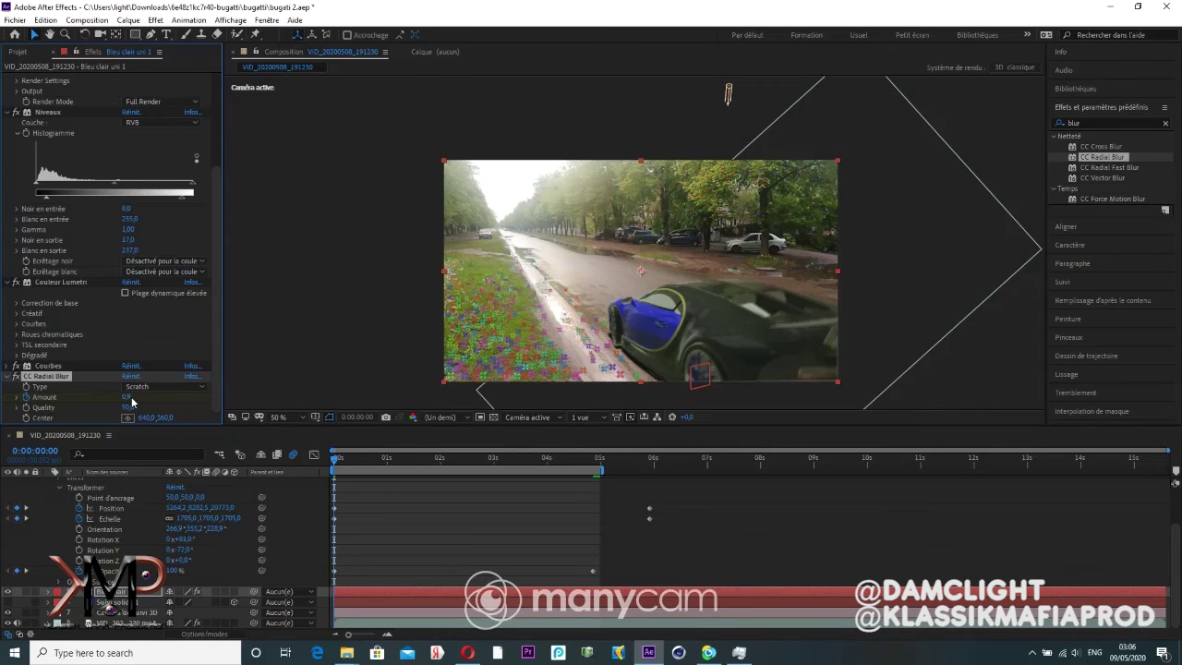
pyautogui.click(129, 398)
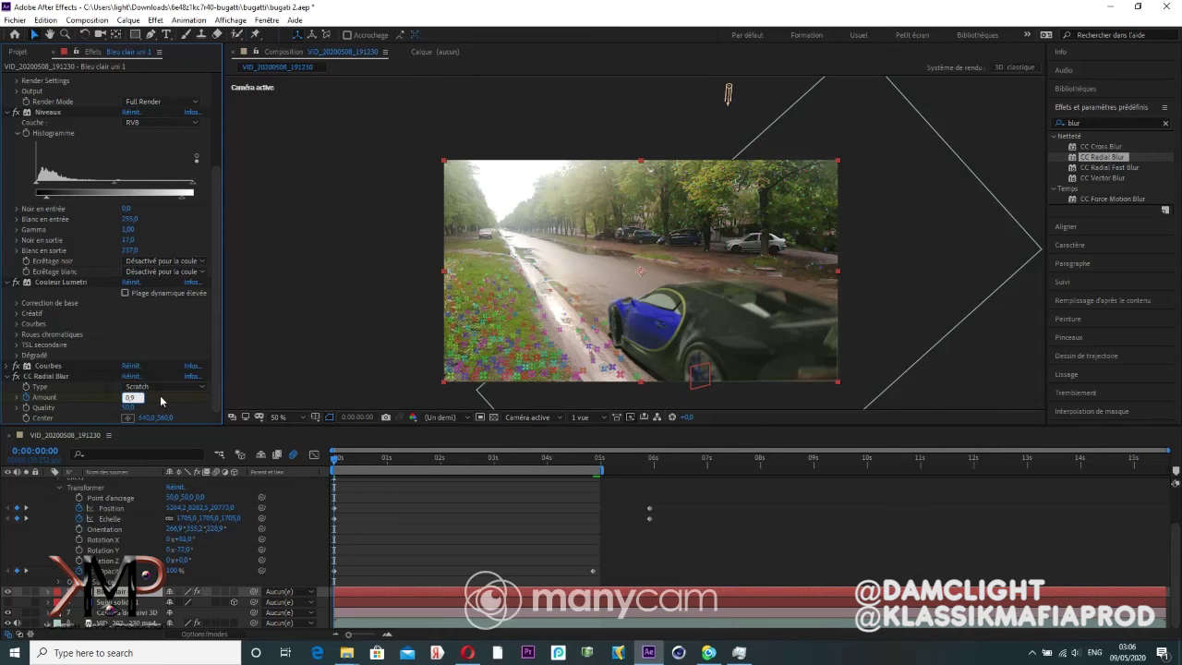
pyautogui.write('0,8')
pyautogui.press('Return')
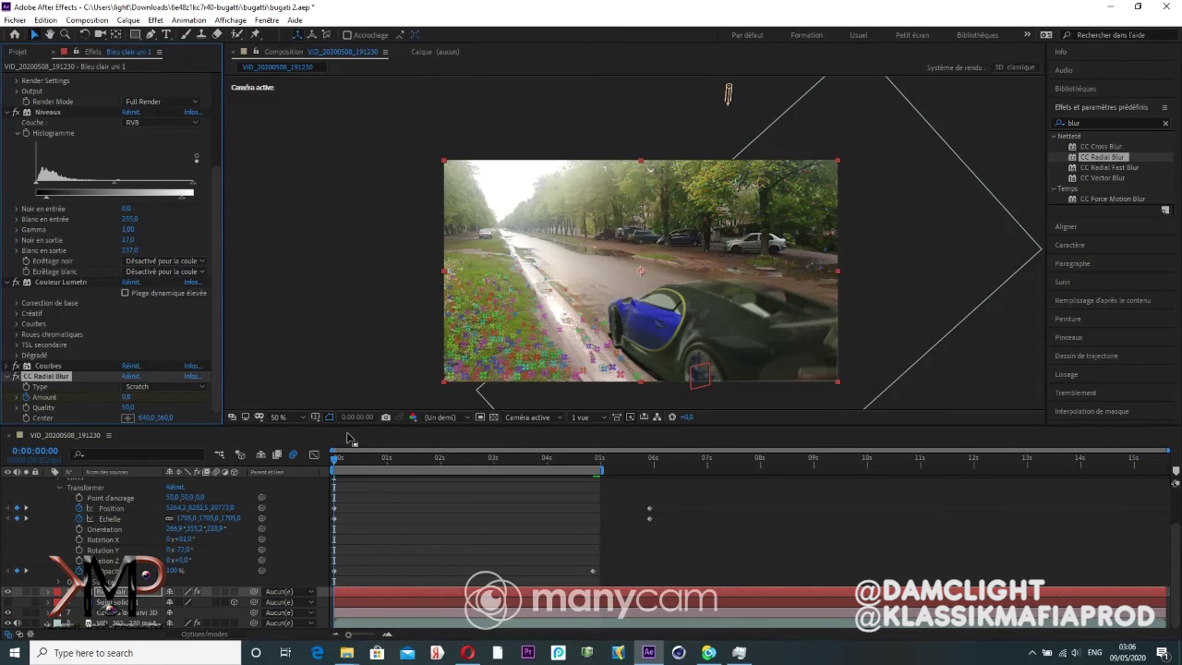
# Step: Near 5 seconds, set the radial blur Amount to 2, then return to the first frame
pyautogui.click(597, 463)
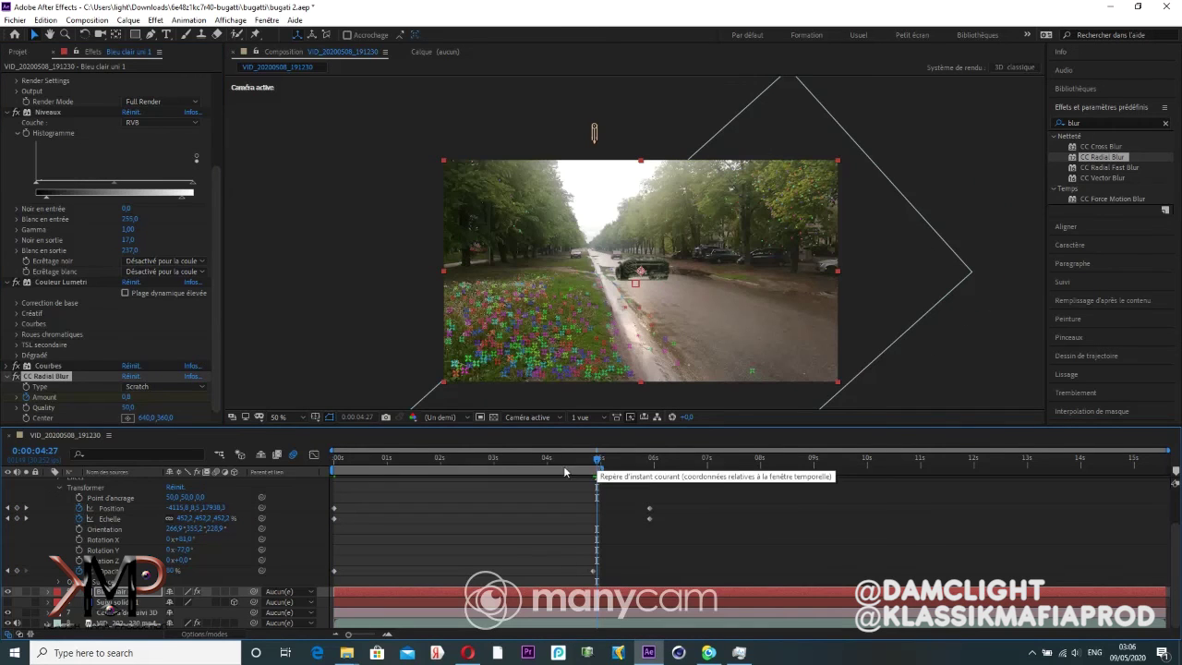
pyautogui.click(127, 396)
pyautogui.write('2')
pyautogui.press('Return')
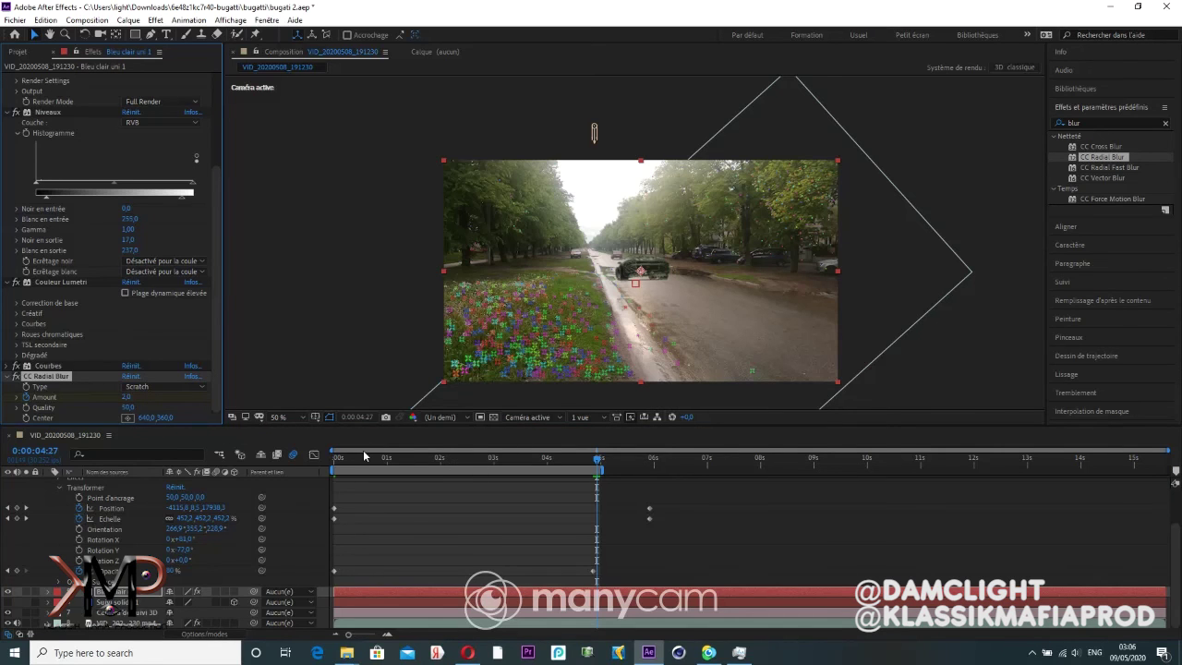
pyautogui.moveTo(353, 461); pyautogui.dragTo(308, 454)
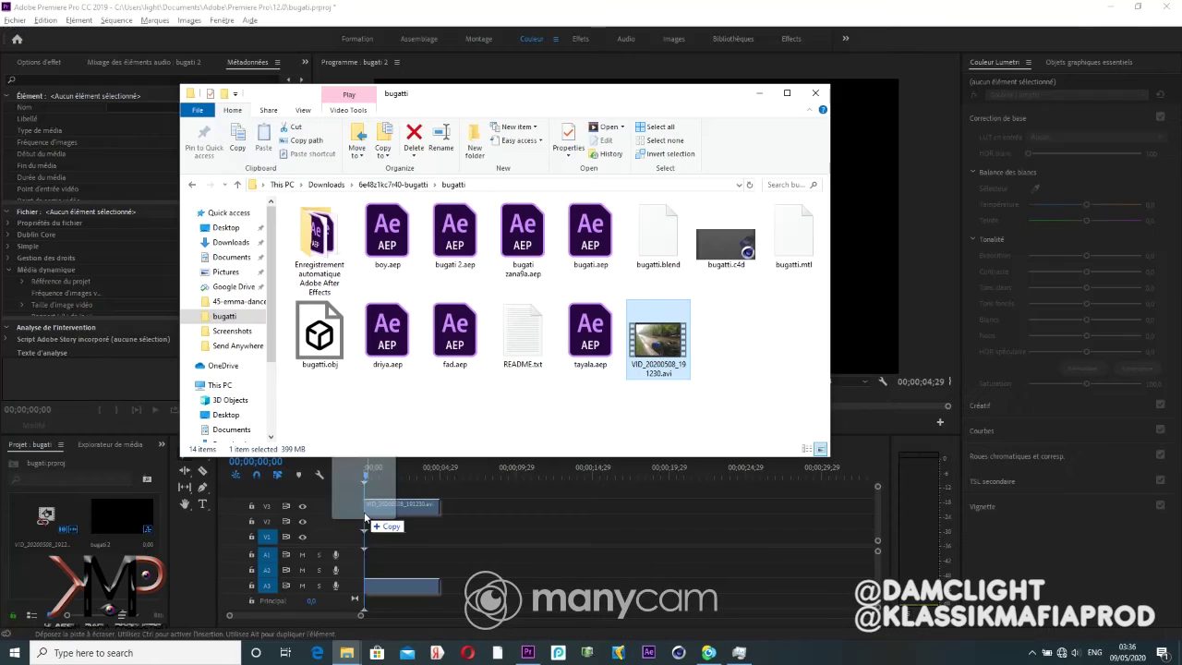
# Step: Add the rendered VID_20200508_191230 clip to bugati 2, keeping existing settings, and create a new Adjustment Layer
pyautogui.hotkey('alt', 'Tab')
pyautogui.hotkey('alt', 'Tab')
pyautogui.hotkey('alt', 'Tab')
pyautogui.hotkey('alt', 'Tab')
pyautogui.hotkey('alt', 'Tab')
pyautogui.hotkey('alt', 'Tab')
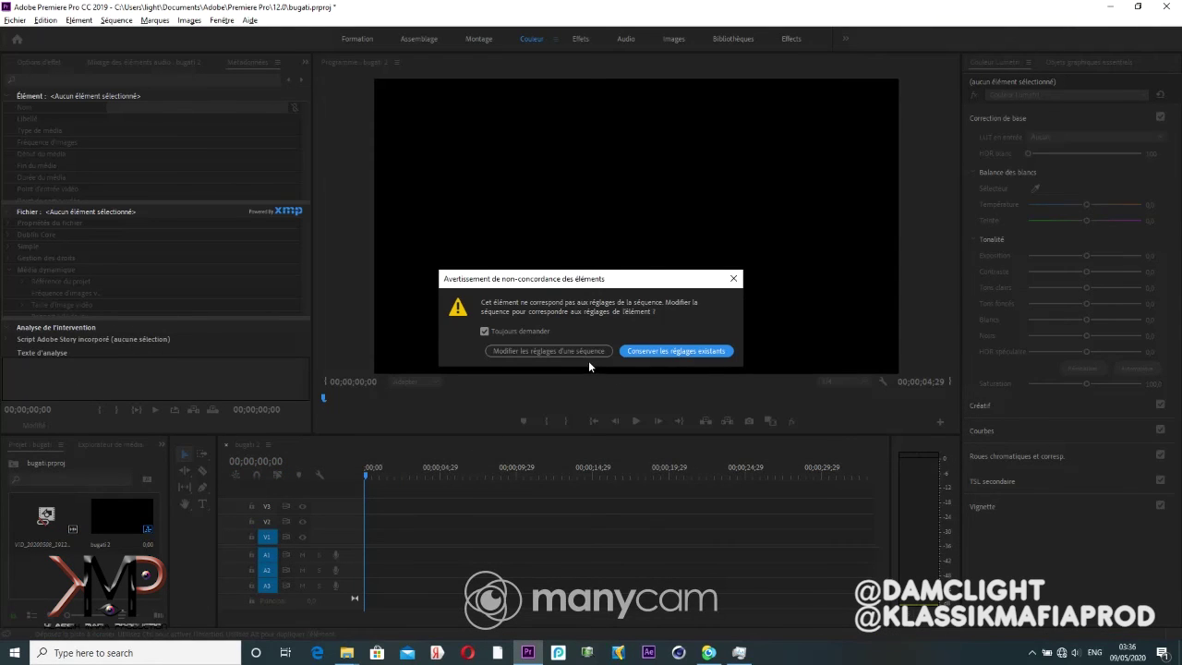
pyautogui.click(584, 350)
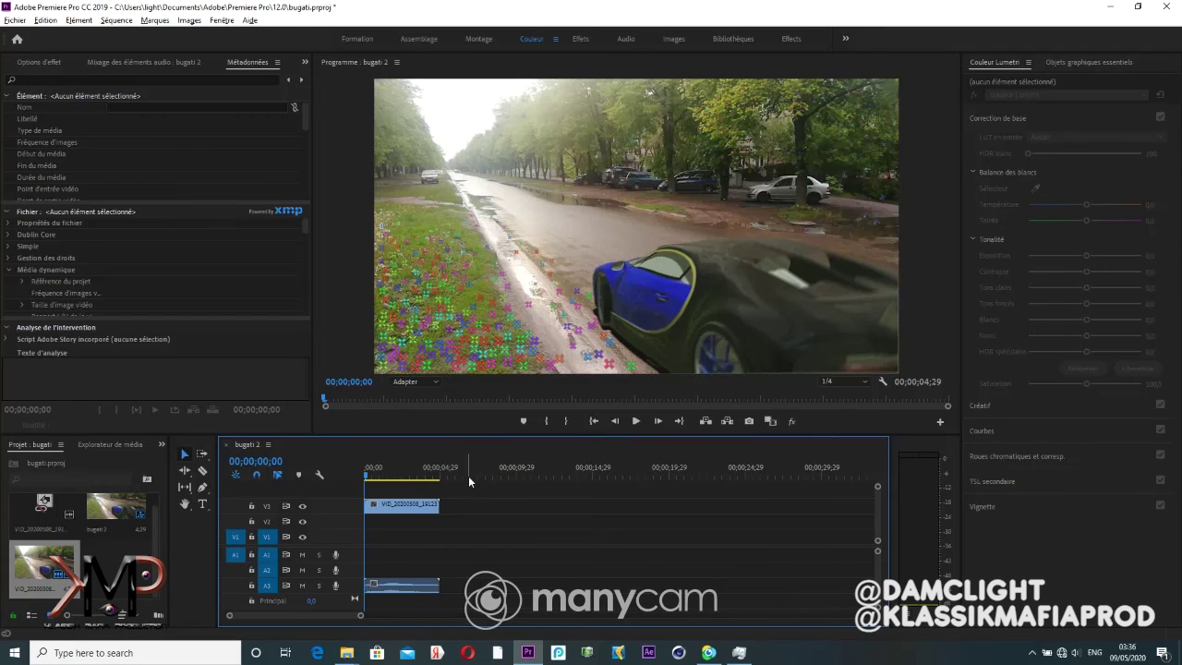
pyautogui.rightClick(130, 448)
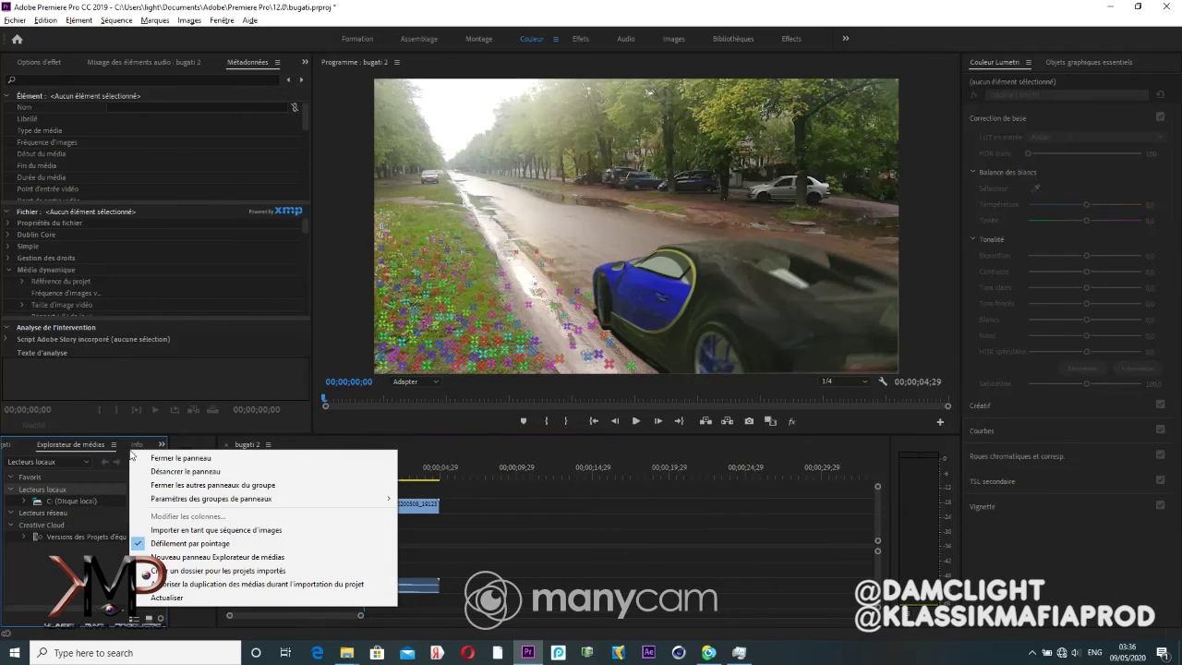
pyautogui.click(15, 449)
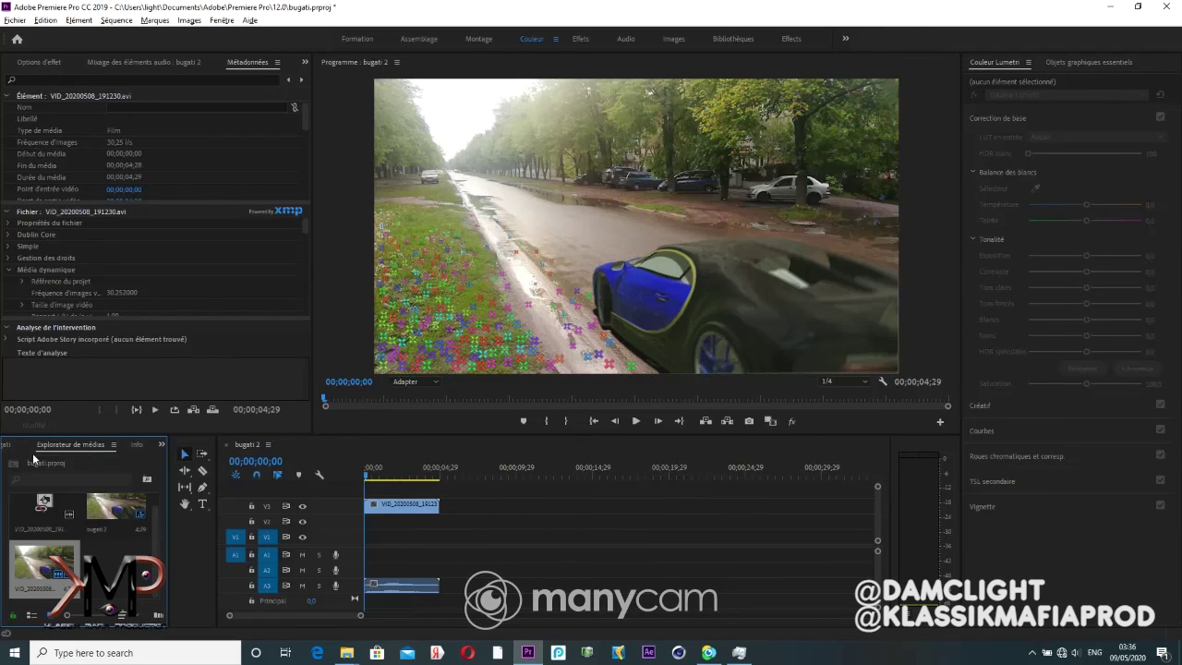
pyautogui.rightClick(86, 464)
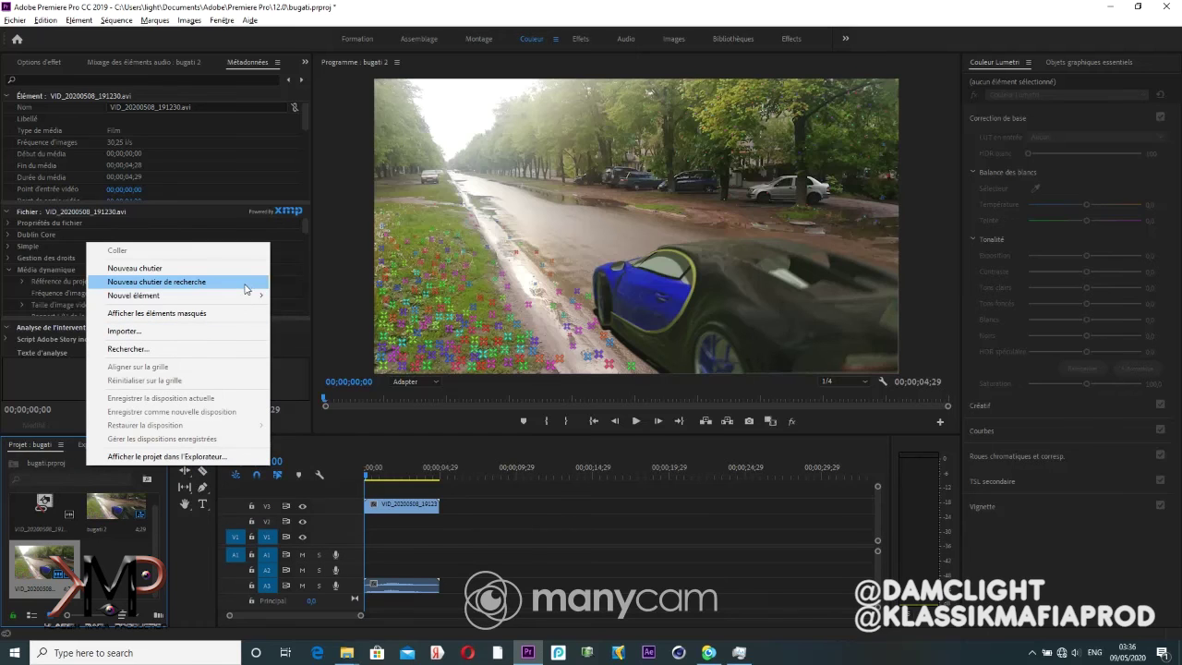
pyautogui.moveTo(245, 303)
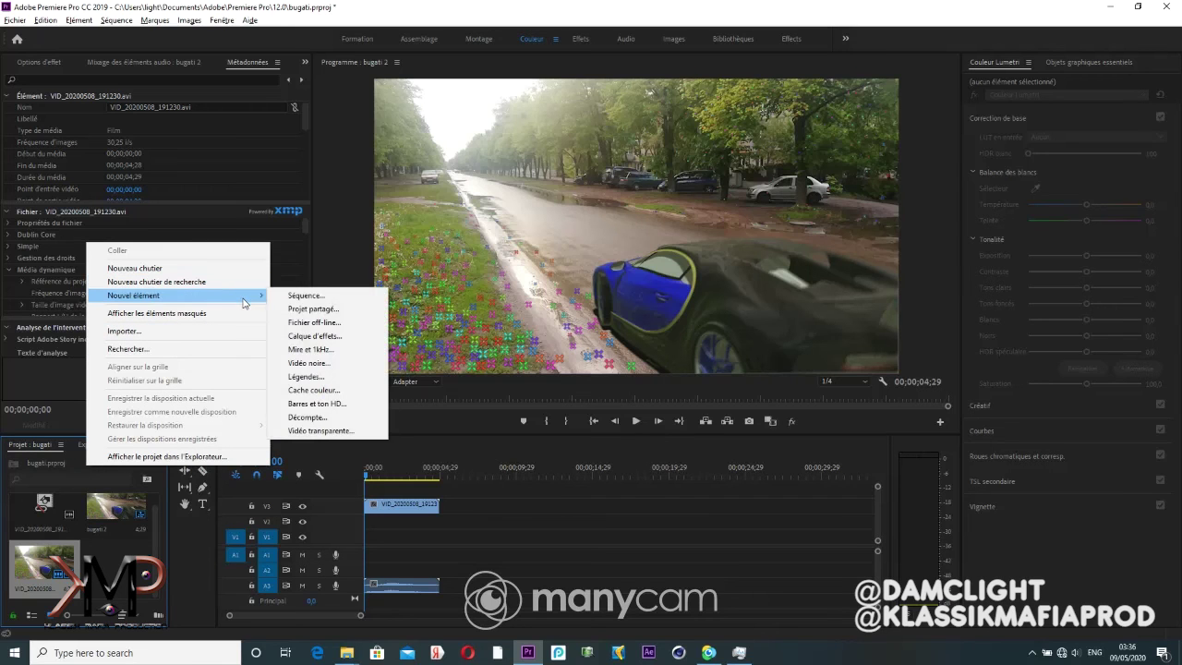
pyautogui.click(306, 337)
pyautogui.press('Return')
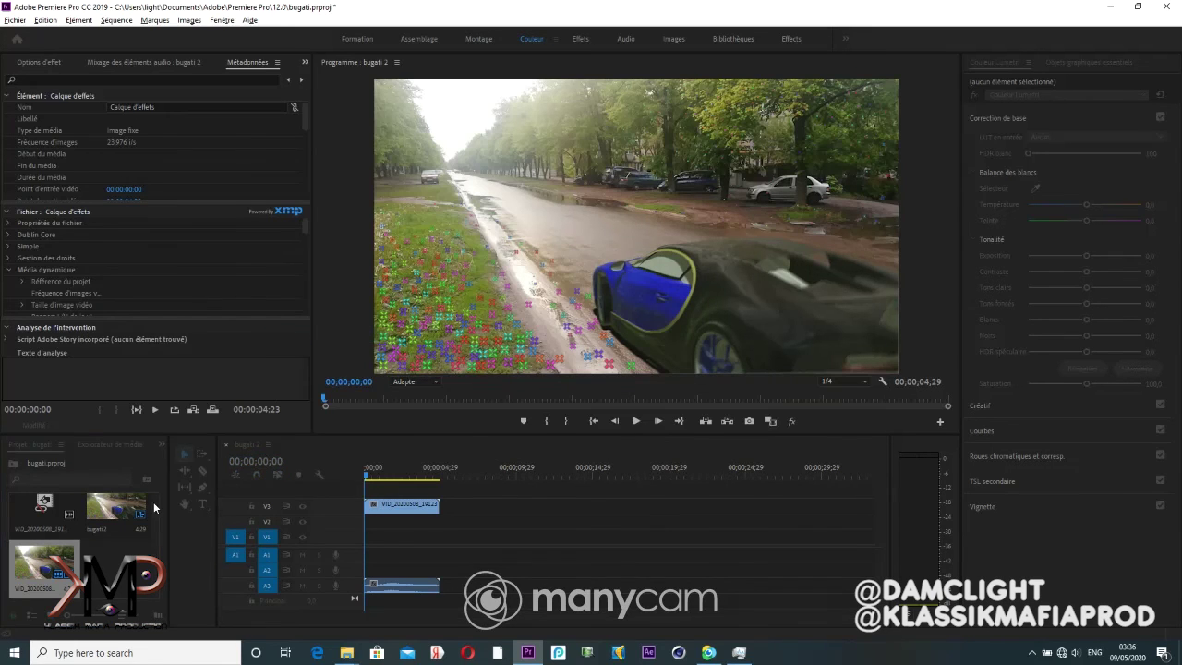
# Step: Place the Calque d'effets adjustment layer on track V4 above the Bugatti composite clip
pyautogui.moveTo(118, 587)
pyautogui.mouseDown()
pyautogui.moveTo(370, 497)
pyautogui.moveTo(395, 472)
pyautogui.mouseUp()
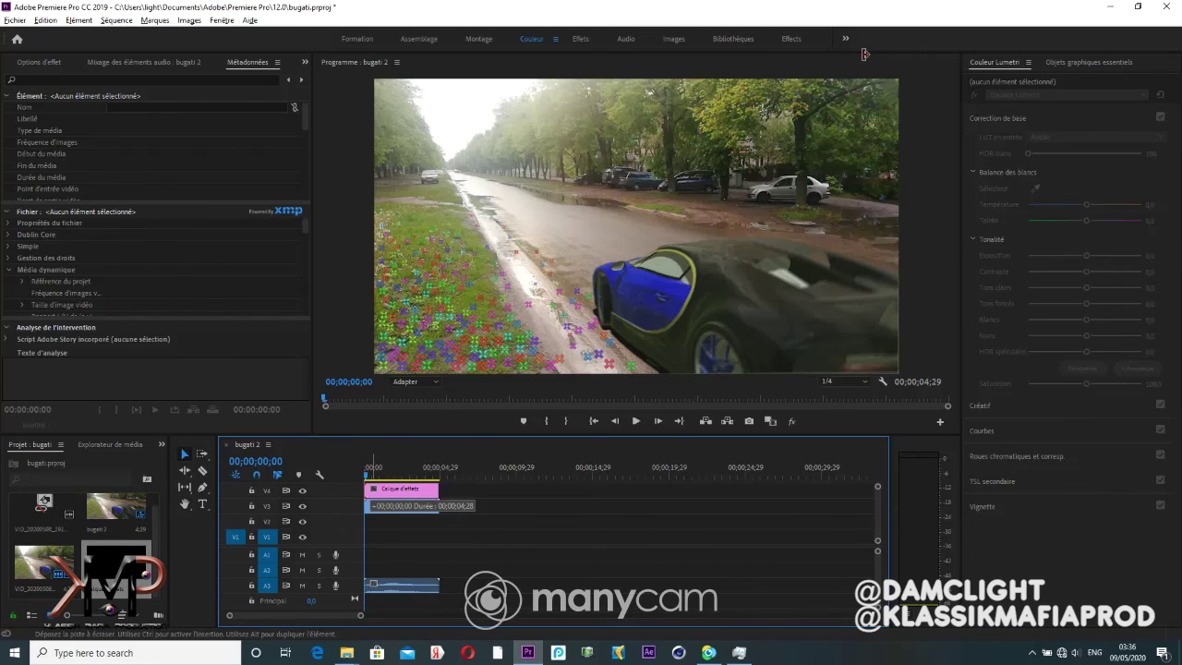
pyautogui.moveTo(395, 471); pyautogui.dragTo(397, 488)
pyautogui.click(606, 490)
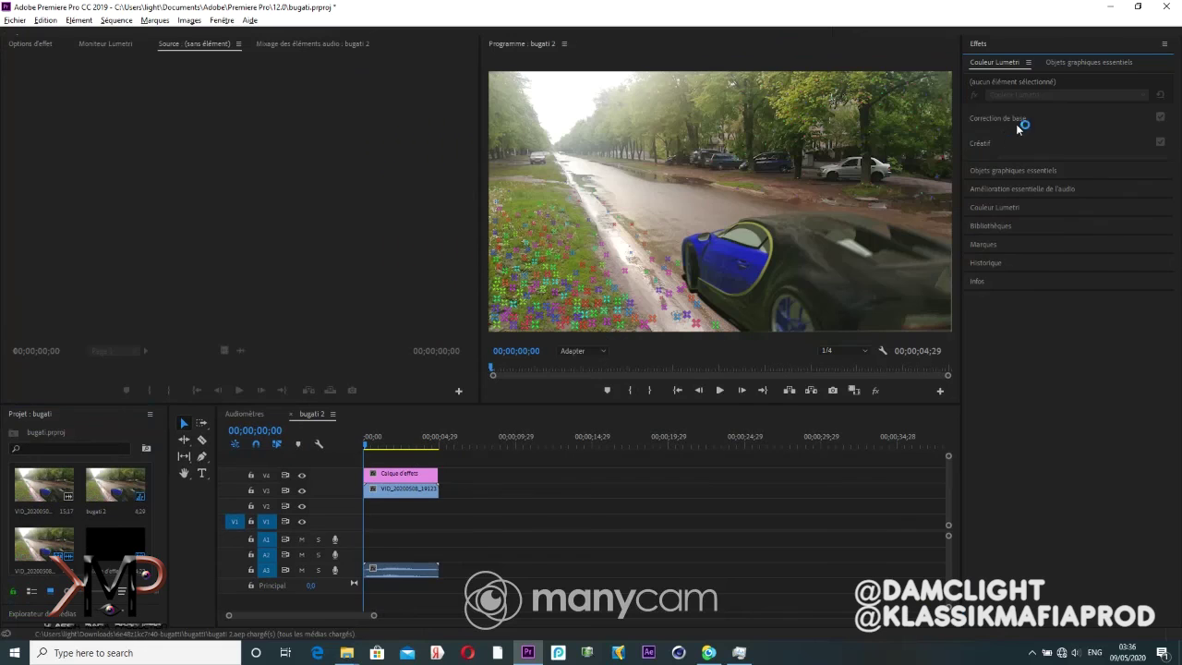
# Step: Search the Effects panel and drop the Recadrage crop effect onto the adjustment layer
pyautogui.click(1009, 61)
pyautogui.write('c')
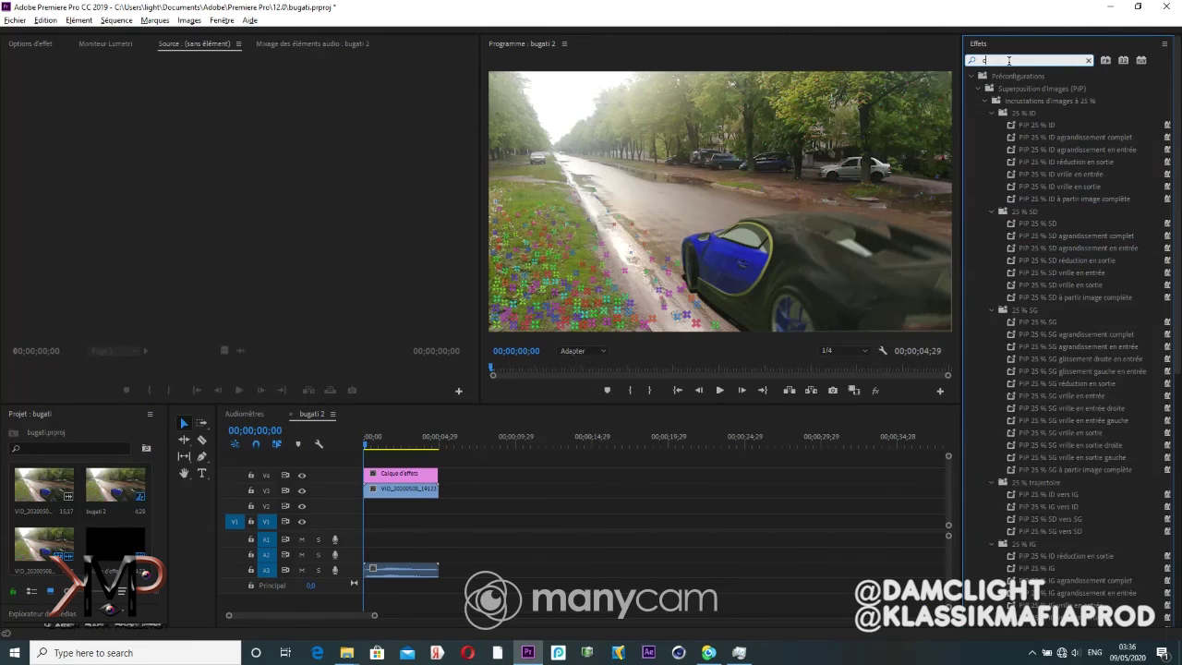
pyautogui.write('eca')
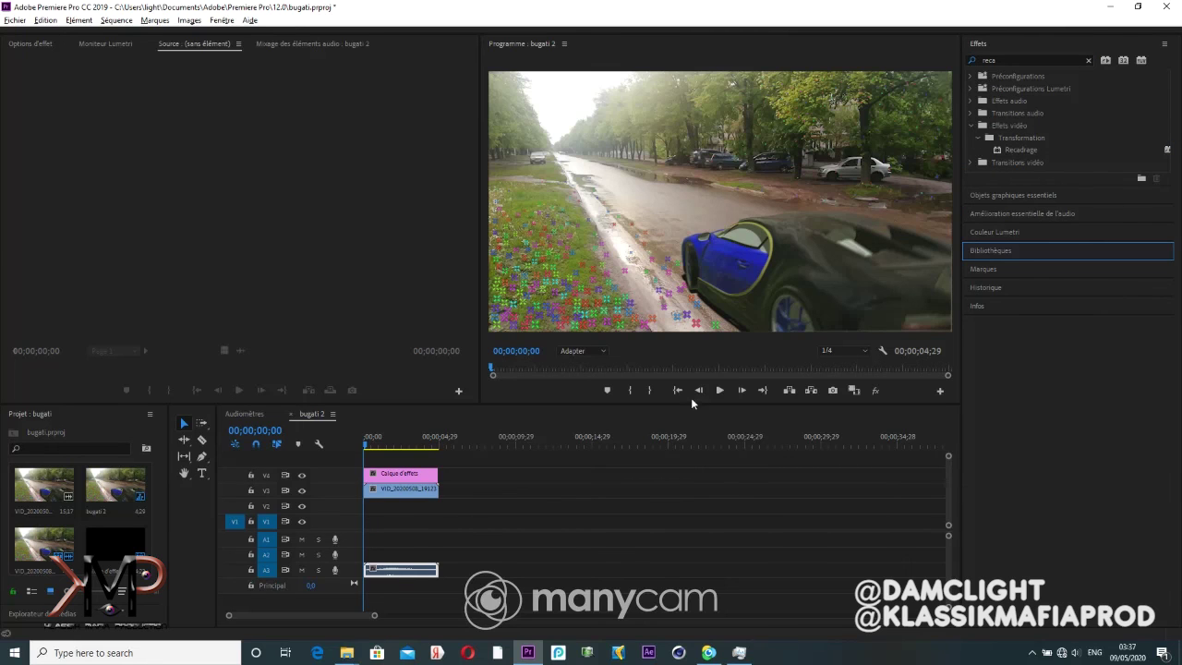
pyautogui.moveTo(1024, 151); pyautogui.dragTo(392, 482)
pyautogui.click(388, 445)
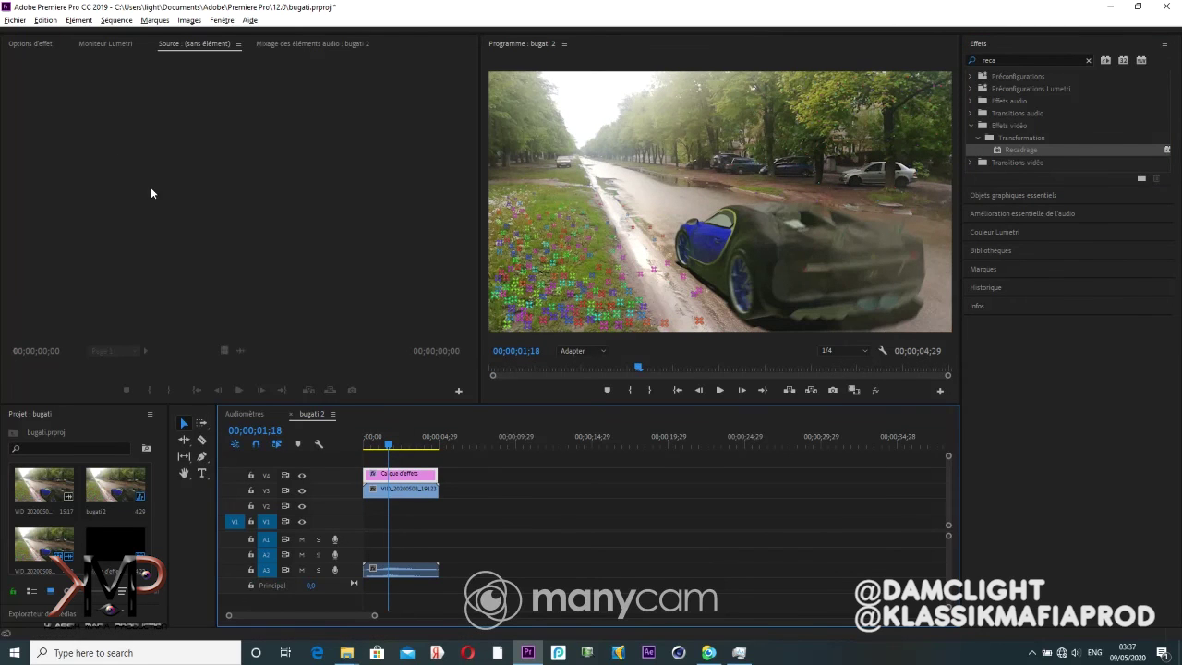
# Step: Set the Recadrage crop to 10% on both top and bottom
pyautogui.click(28, 43)
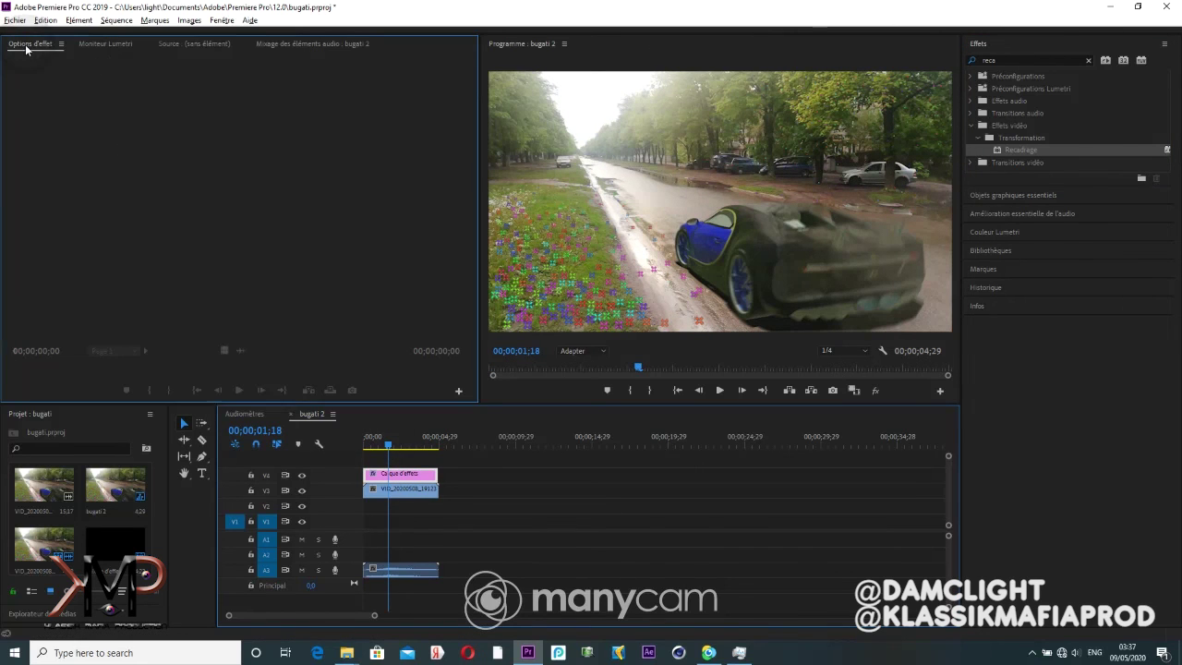
pyautogui.click(183, 260)
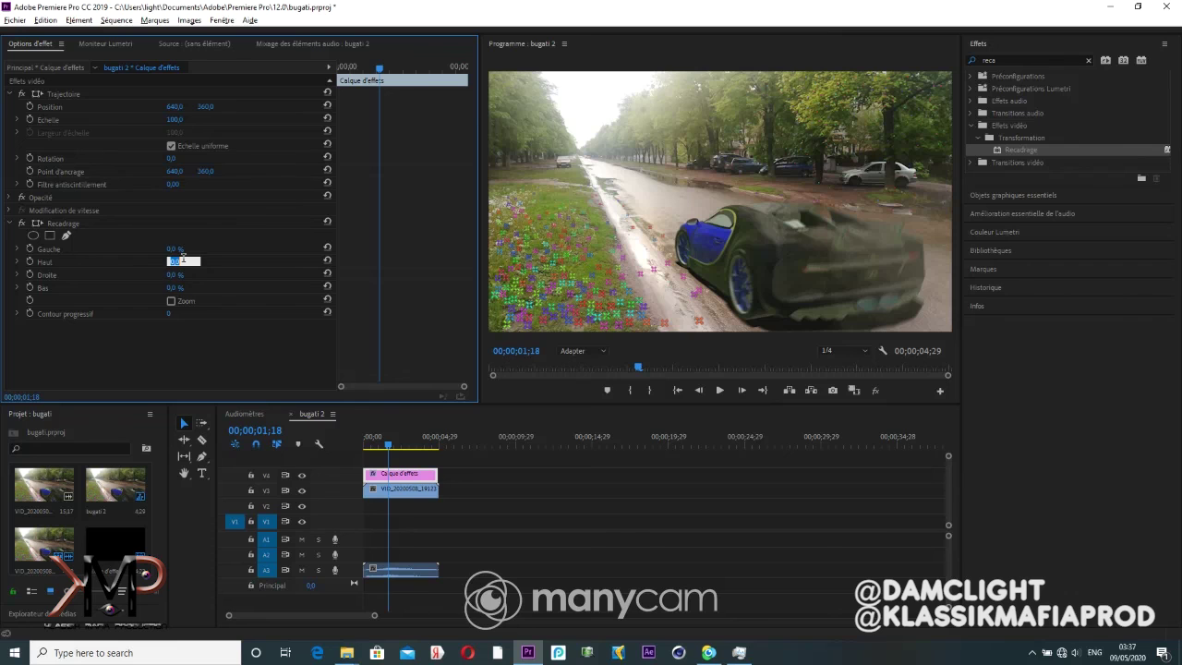
pyautogui.press('Return')
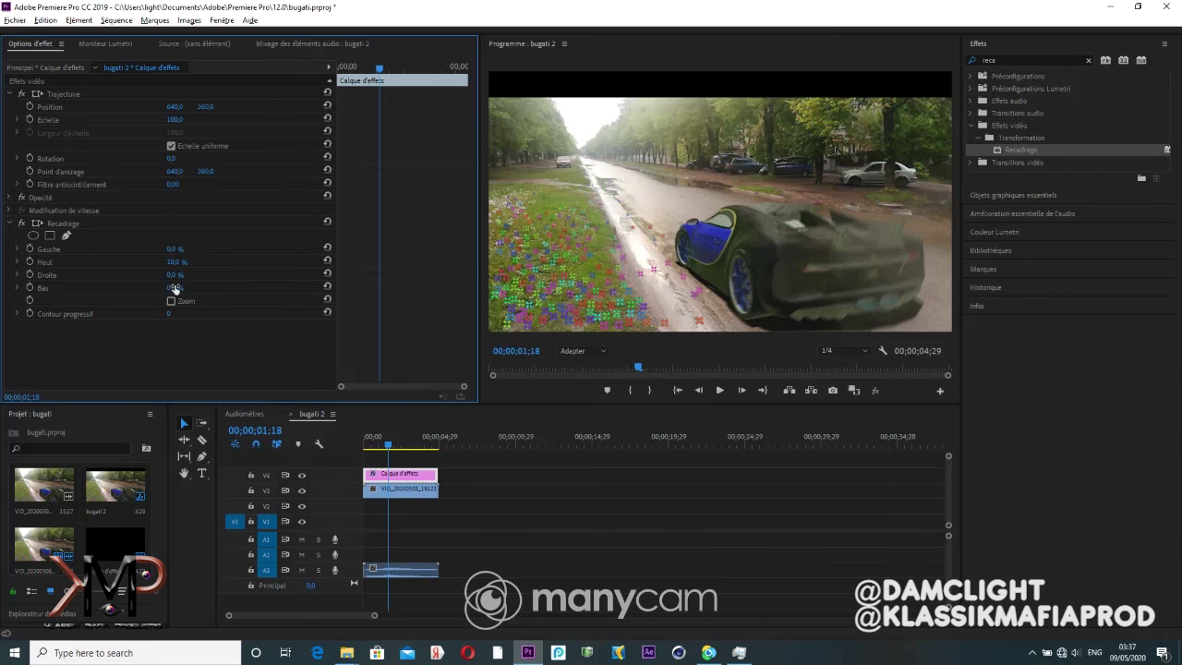
pyautogui.write('0')
pyautogui.press('Return')
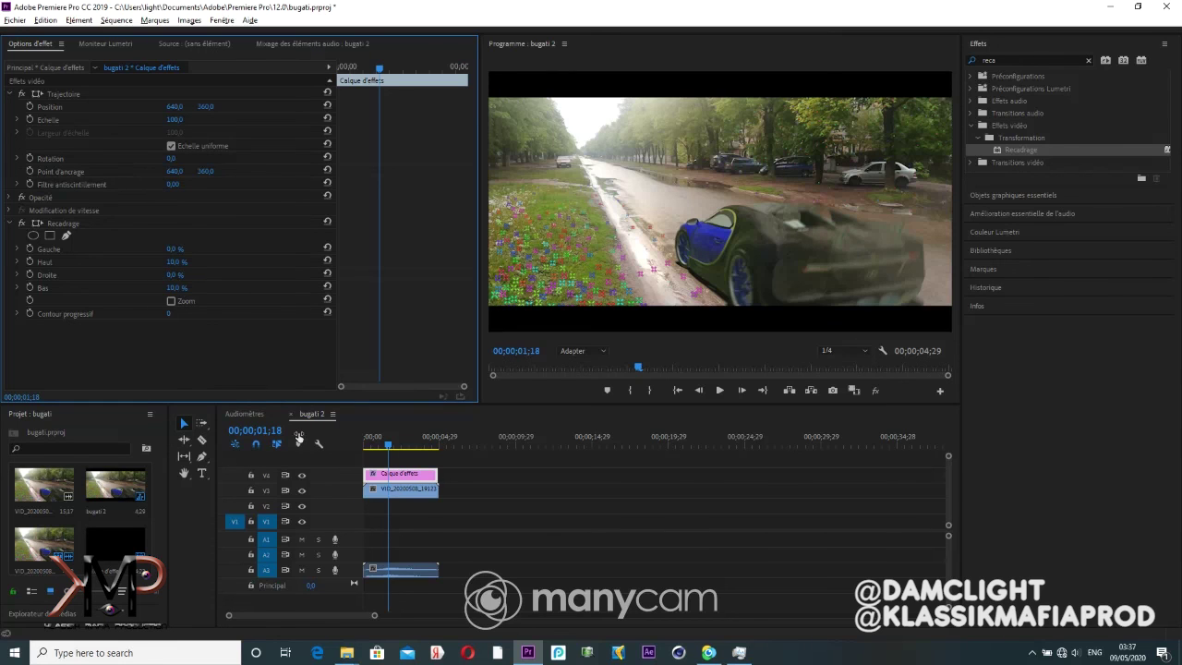
# Step: Shift the car composite clip's position to 640, 317 so the footage sits higher
pyautogui.click(377, 490)
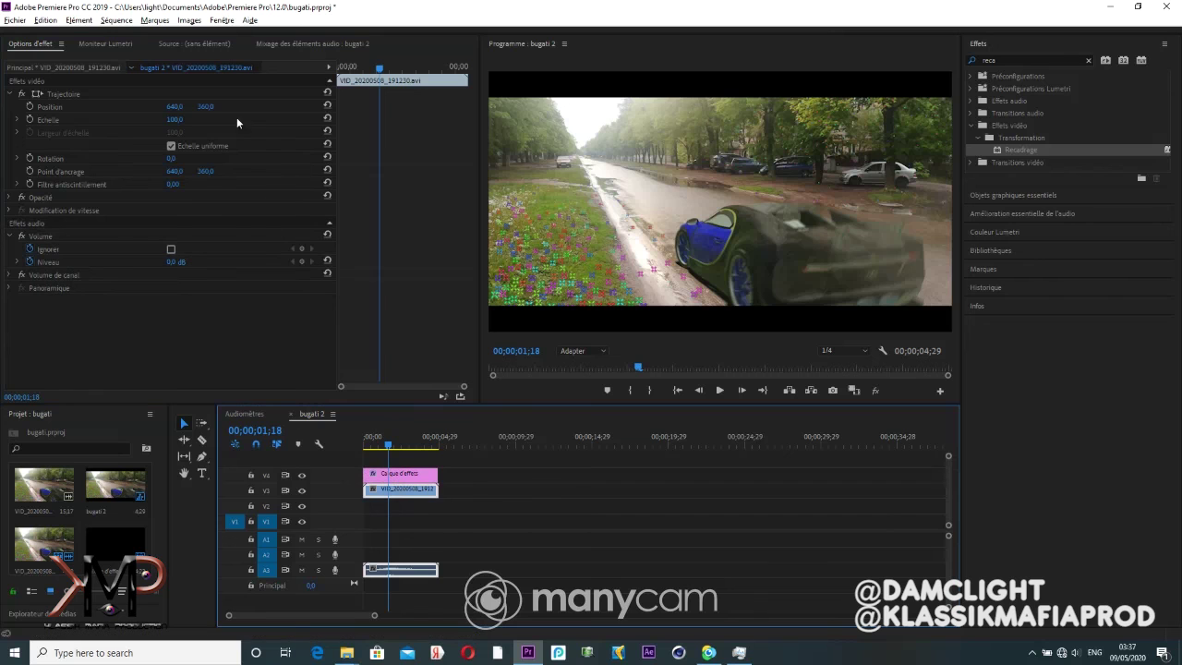
pyautogui.moveTo(205, 106)
pyautogui.mouseDown()
pyautogui.moveTo(158, 107)
pyautogui.moveTo(213, 106)
pyautogui.mouseUp()
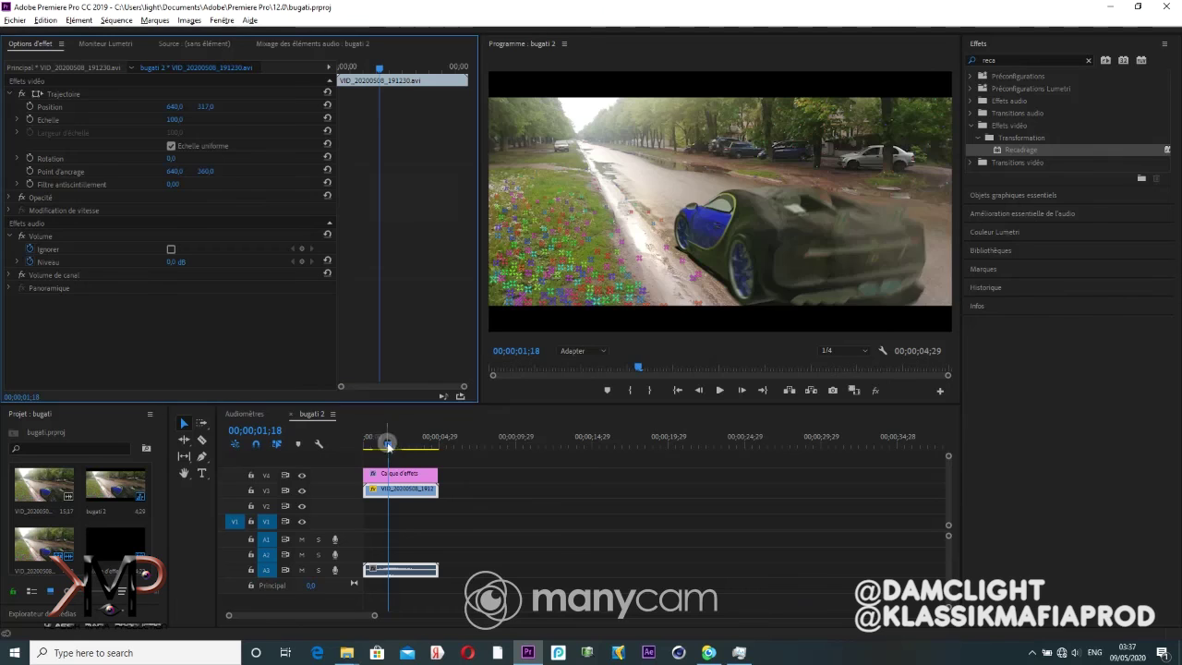
pyautogui.moveTo(388, 446); pyautogui.dragTo(344, 441)
pyautogui.hotkey('alt', 'Tab')
pyautogui.hotkey('alt', 'Tab')
pyautogui.hotkey('alt', 'Tab')
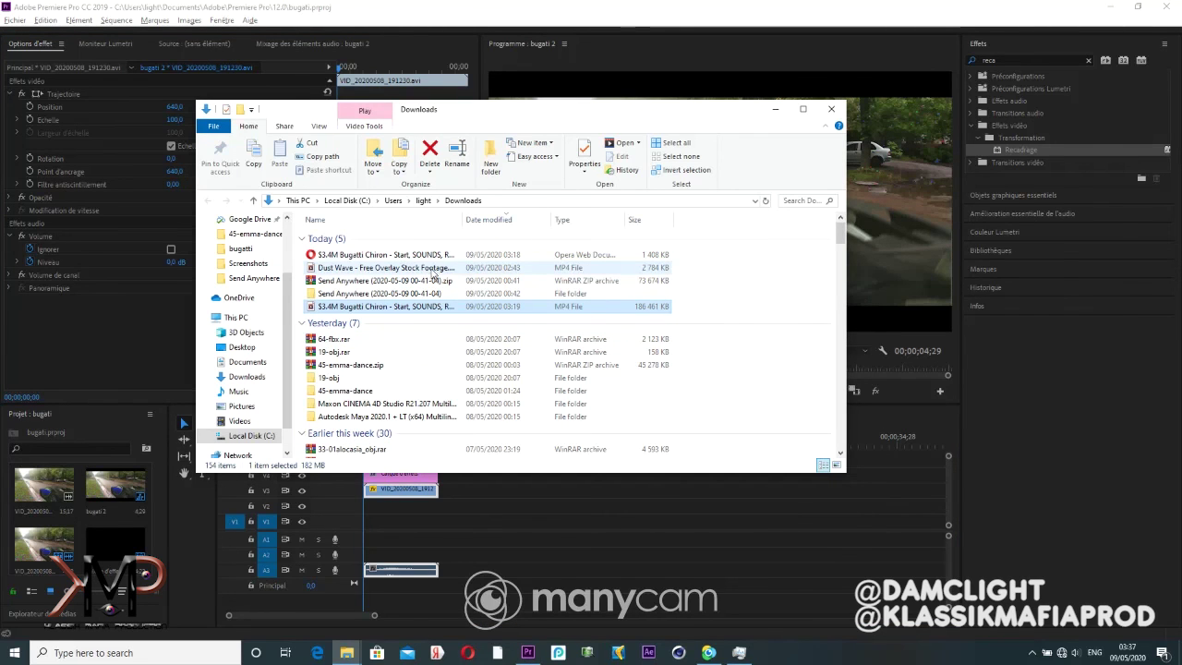
# Step: Drop the Bugatti Chiron drag-racing clip after the composite on V3 and razor-cut it once during playback
pyautogui.moveTo(397, 305); pyautogui.dragTo(504, 506)
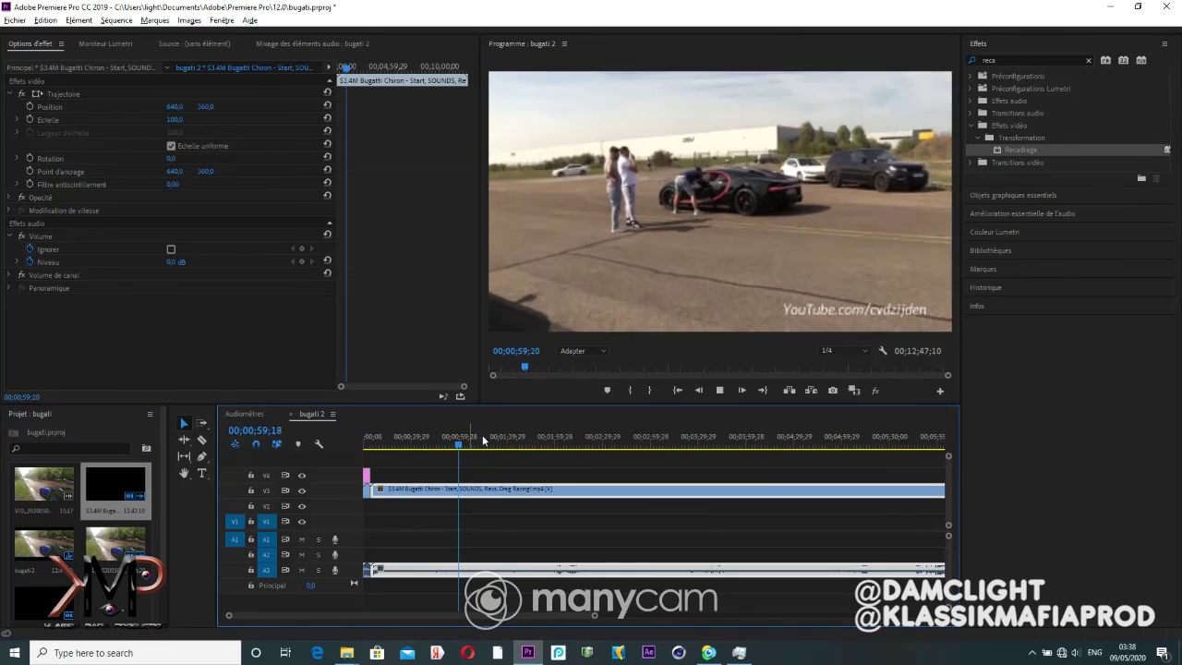
pyautogui.click(502, 441)
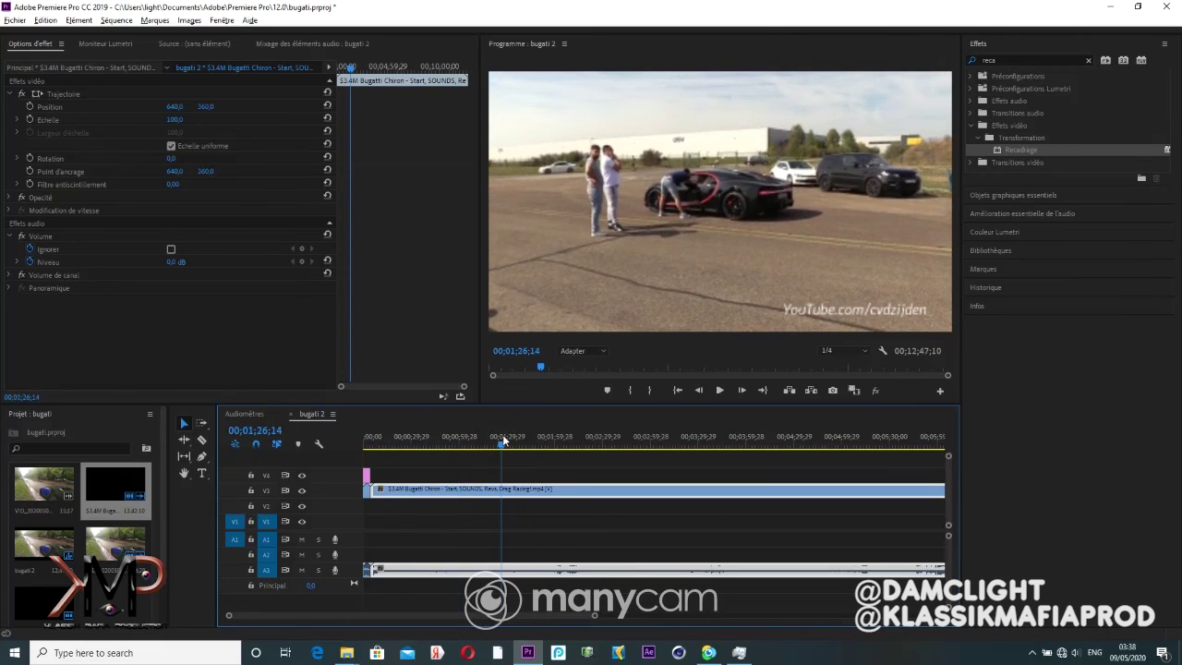
pyautogui.press('space')
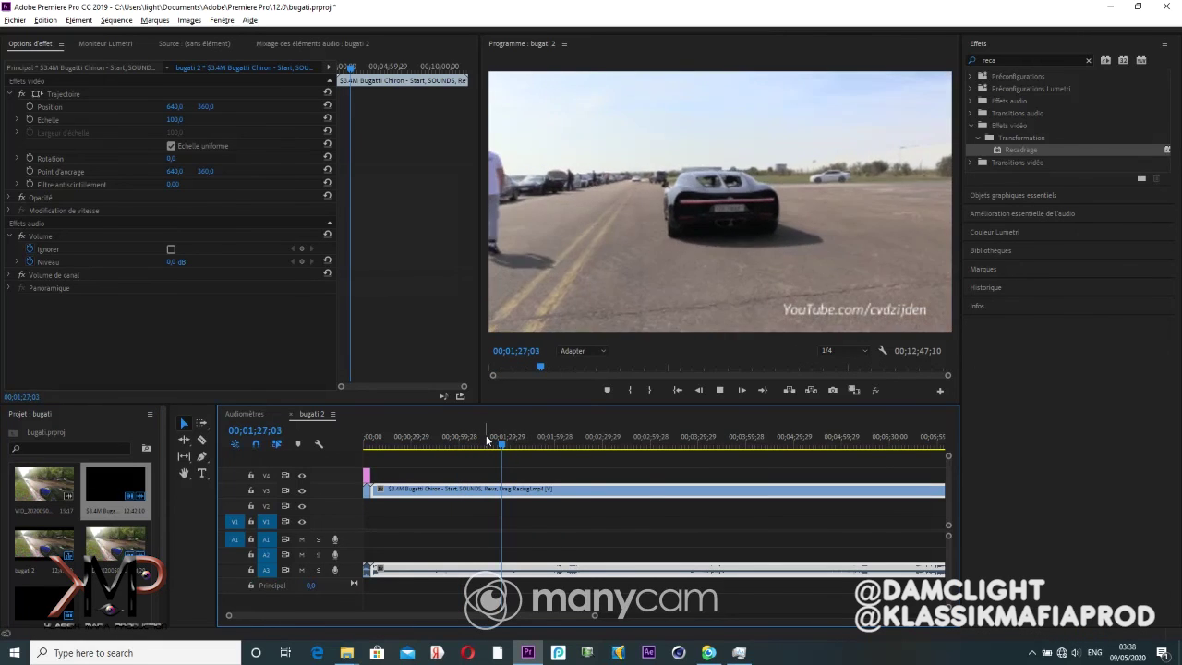
pyautogui.press('c')
pyautogui.click(496, 490)
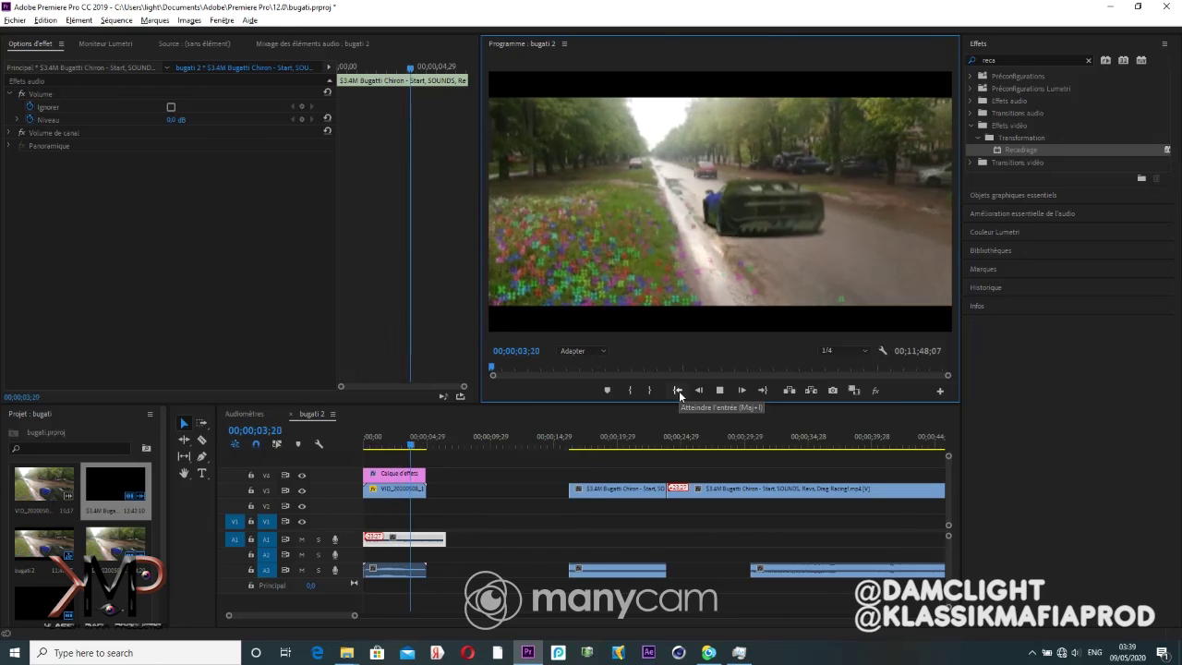
pyautogui.press('space')
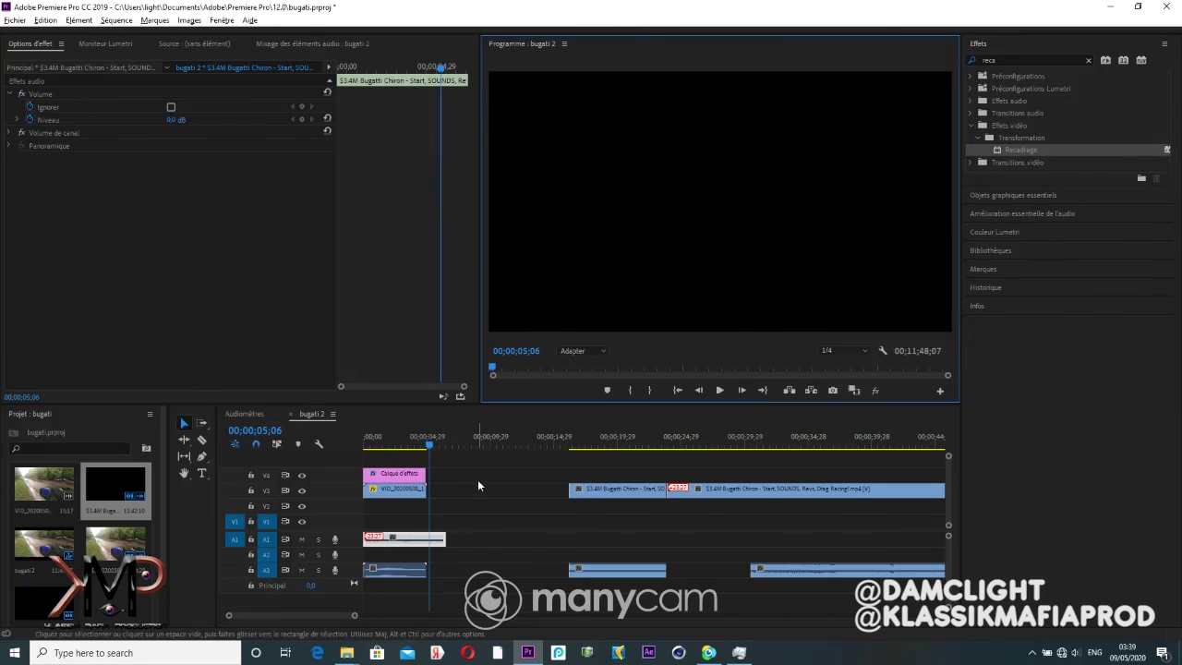
# Step: Trim the start of the engine-sound clip and preview the sequence
pyautogui.moveTo(370, 539); pyautogui.dragTo(375, 546)
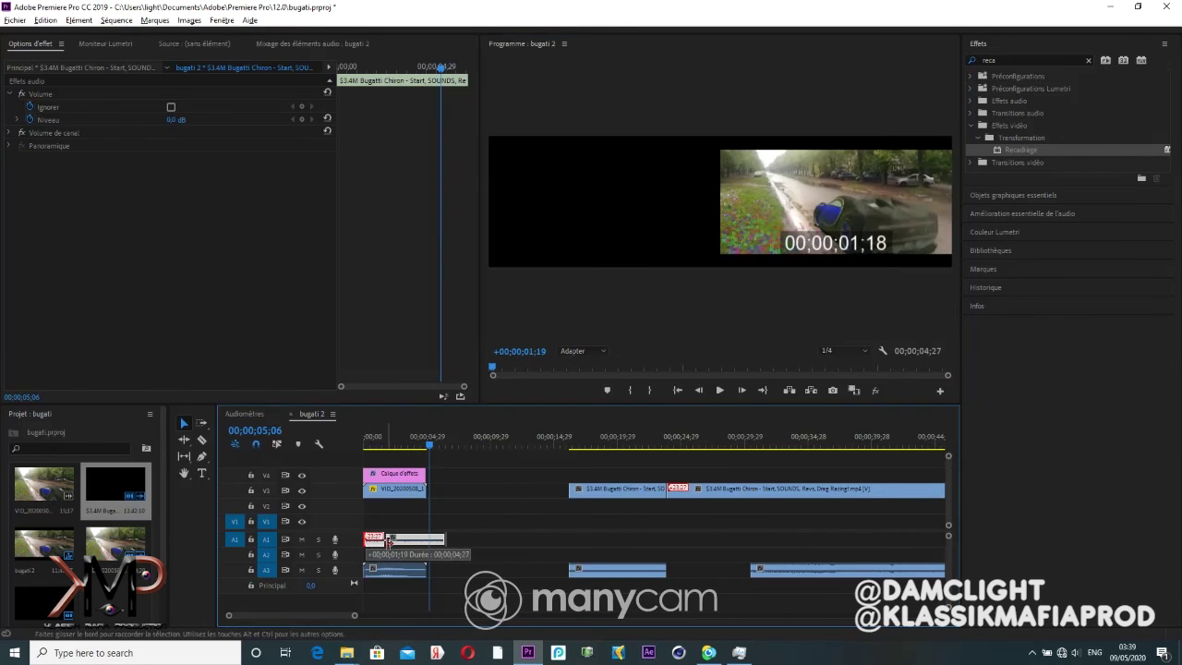
pyautogui.click(677, 390)
pyautogui.press('space')
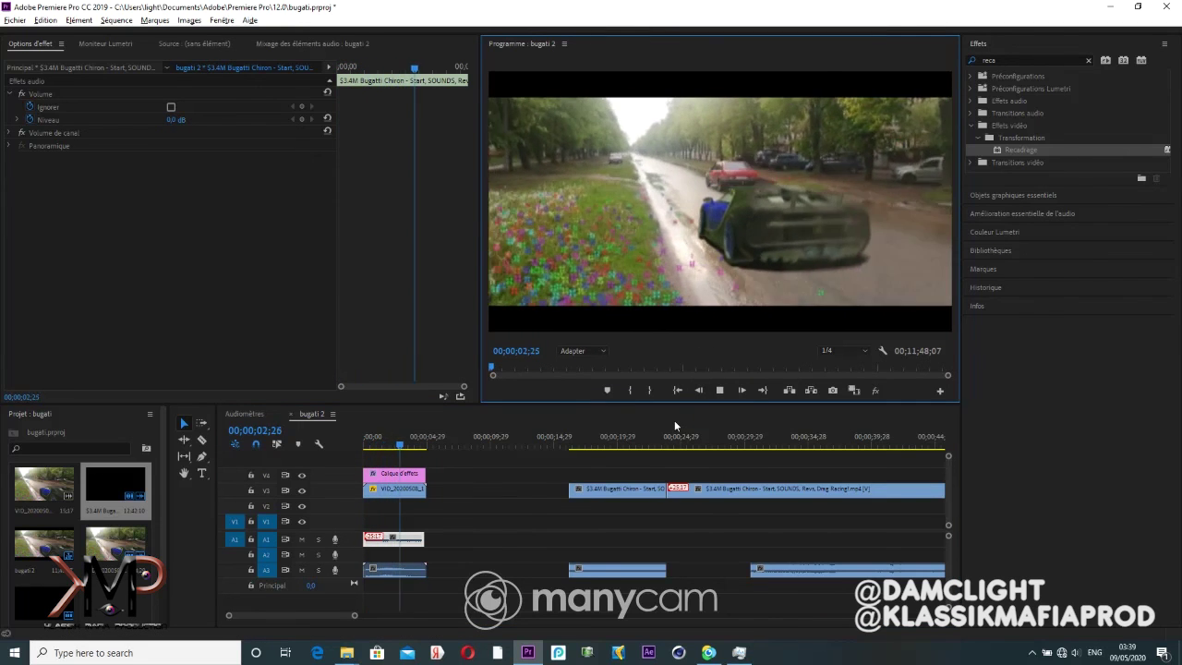
pyautogui.press('space')
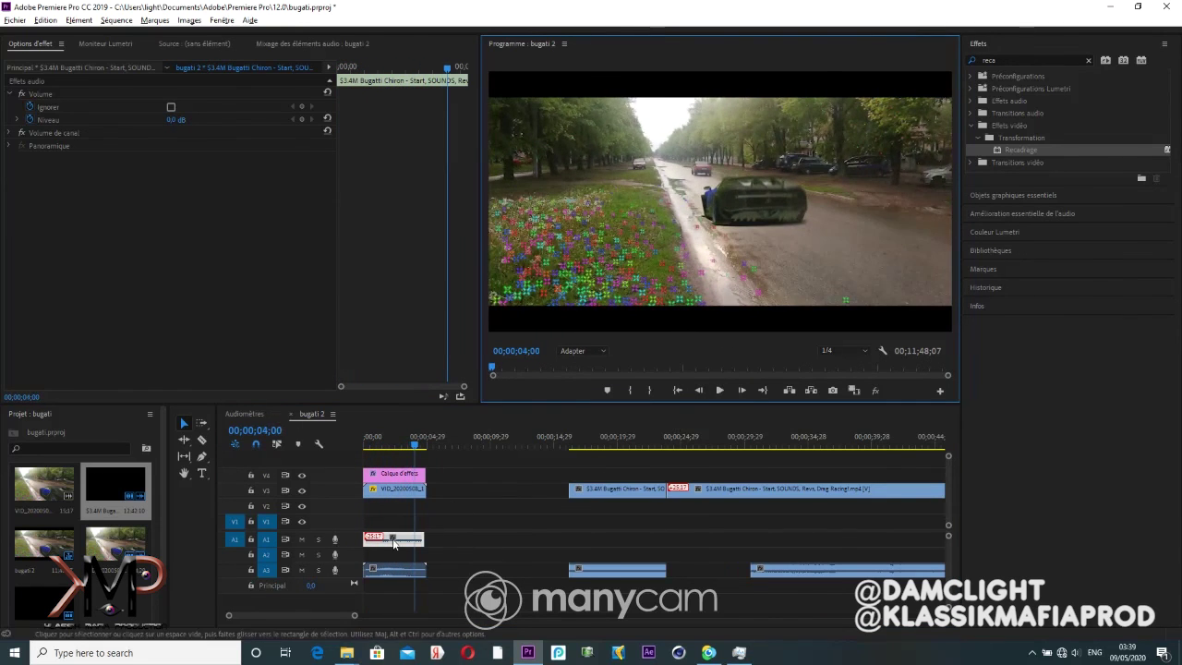
pyautogui.press('Home')
# Step: Delete both Bugatti clip pieces and the long trailing audio, then select the adjustment layer
pyautogui.click(637, 489)
pyautogui.press('Delete')
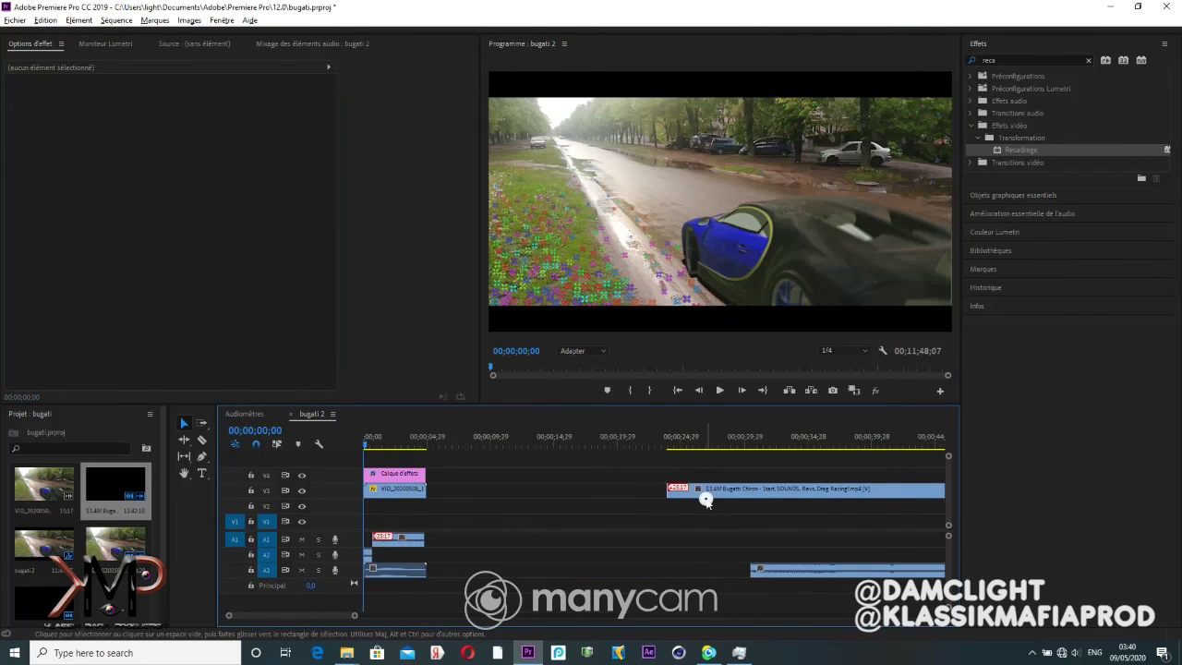
pyautogui.click(730, 489)
pyautogui.press('Delete')
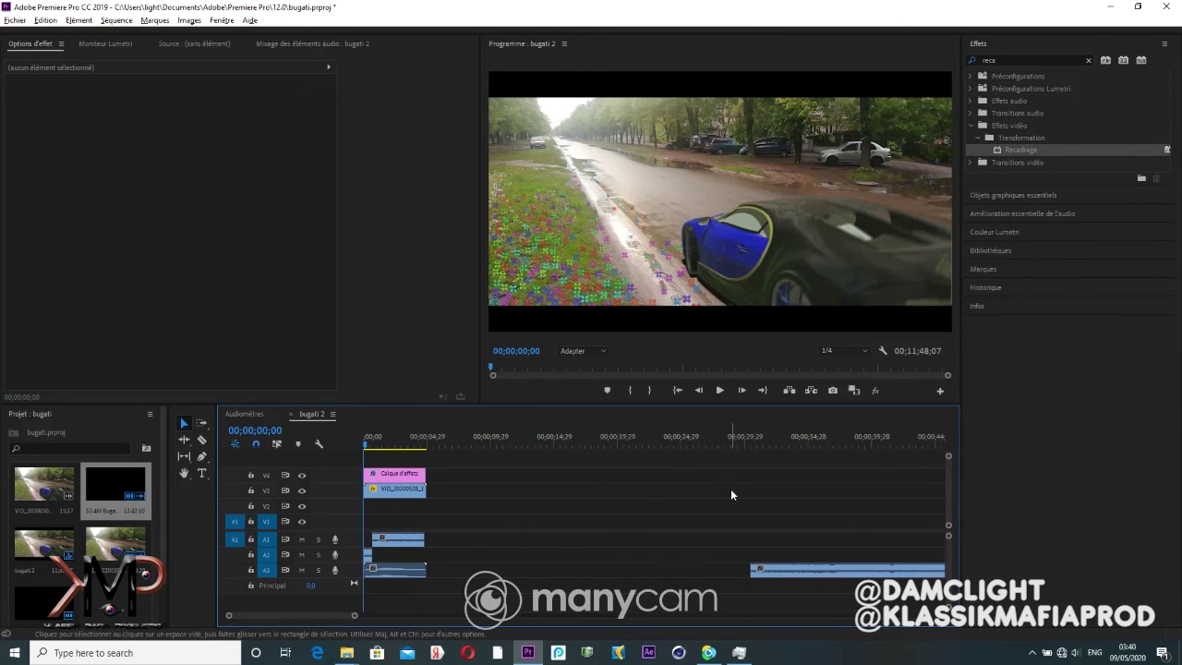
pyautogui.click(811, 570)
pyautogui.press('Delete')
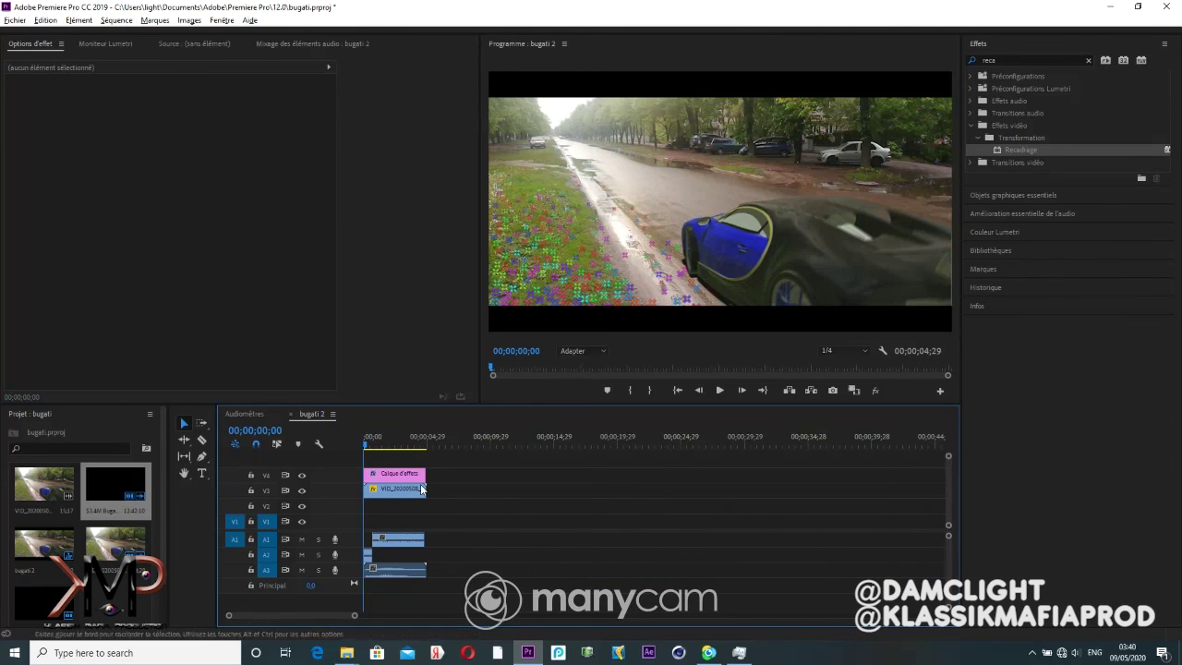
pyautogui.click(392, 438)
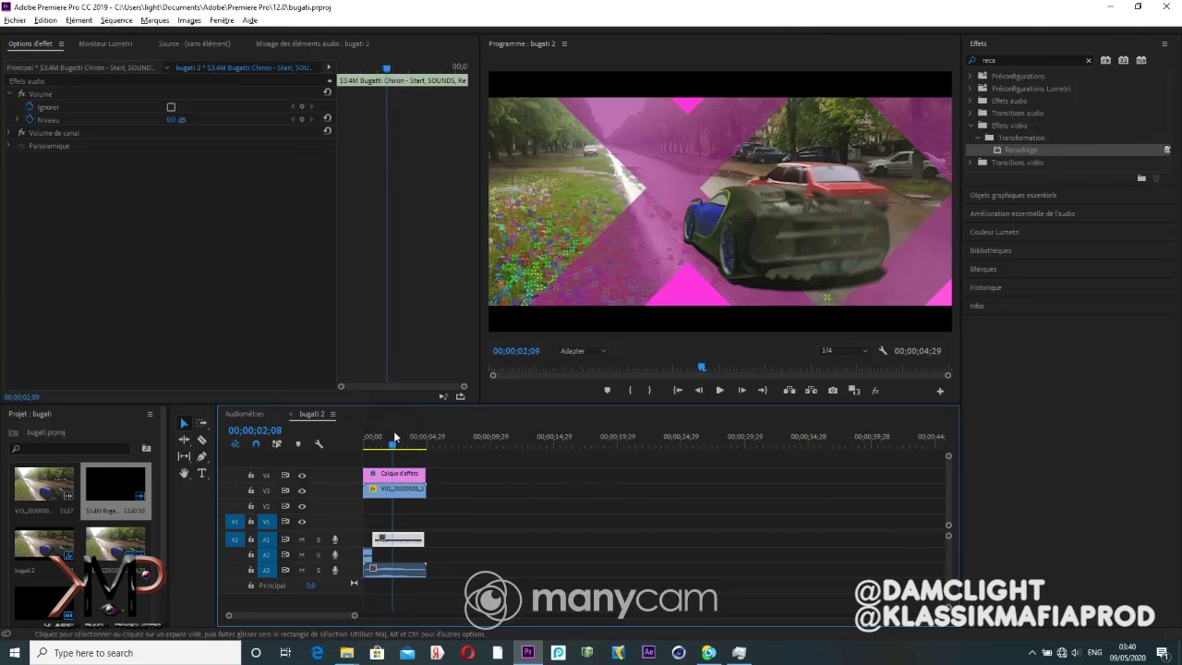
pyautogui.click(392, 472)
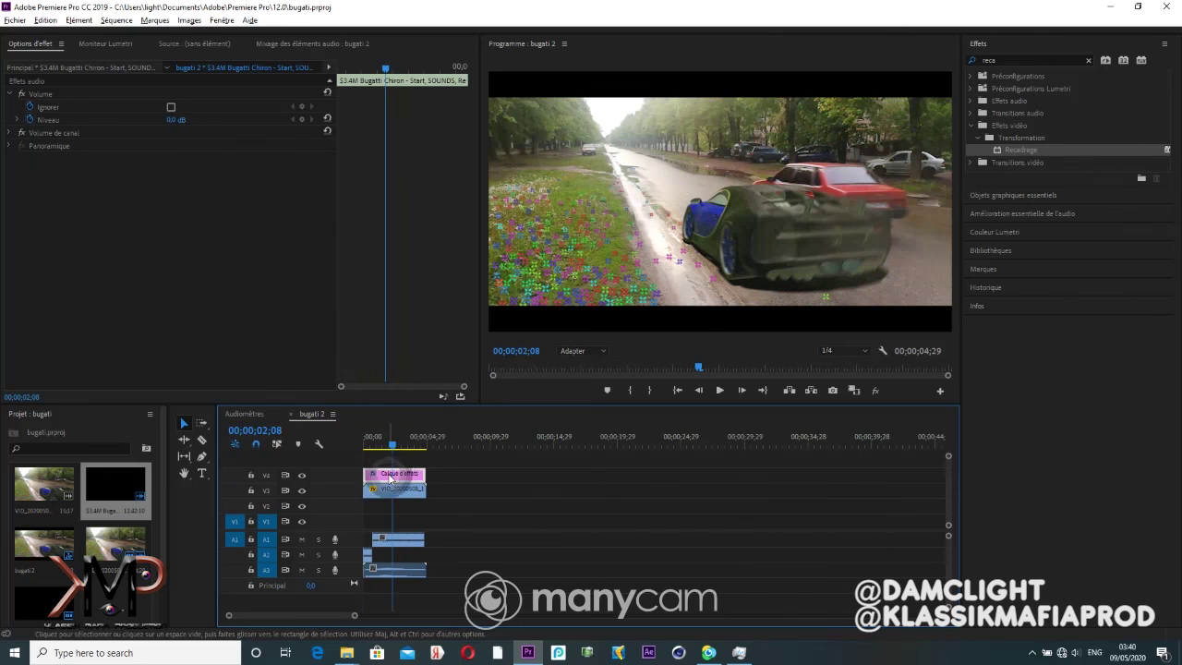
# Step: Apply the SL GOLD RUSH LDR Lumetri look with intensity lowered to 31,4
pyautogui.click(995, 232)
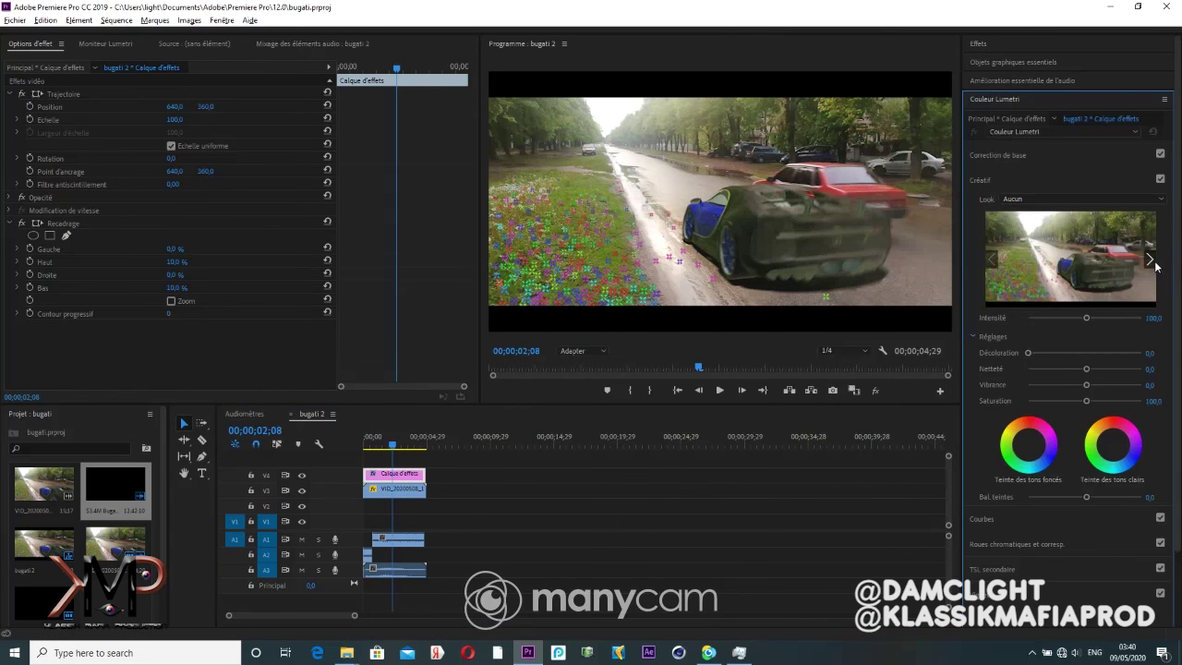
pyautogui.click(1151, 261)
pyautogui.moveTo(1063, 322); pyautogui.dragTo(1046, 322)
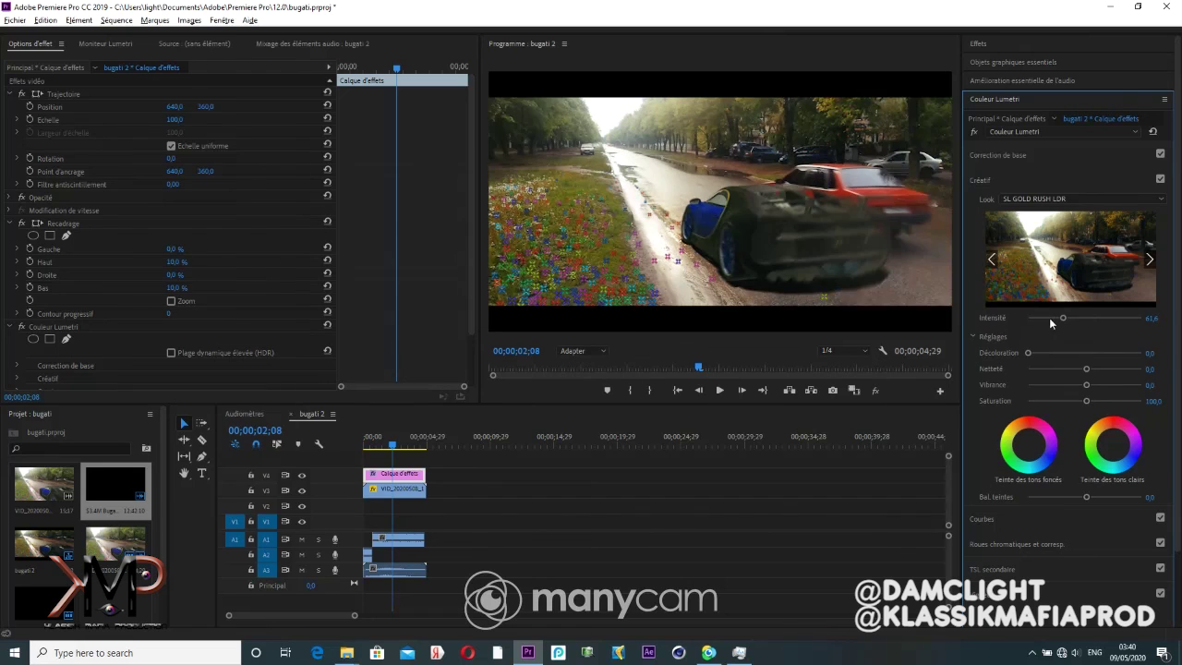
# Step: Warm the temperature, lower highlights to -29,7 and whites to -31,9, and lift shadows slightly
pyautogui.click(1018, 154)
pyautogui.moveTo(1085, 241)
pyautogui.mouseDown()
pyautogui.moveTo(1073, 241)
pyautogui.moveTo(1086, 258)
pyautogui.mouseUp()
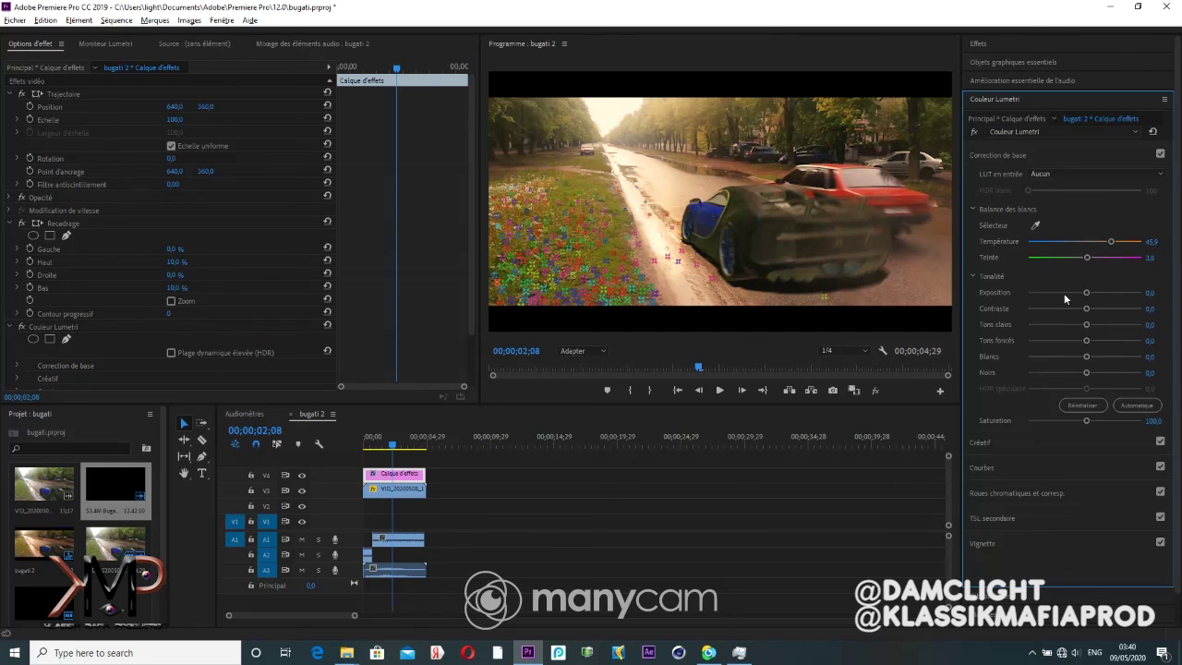
pyautogui.click(1067, 324)
pyautogui.moveTo(1086, 341); pyautogui.dragTo(1091, 312)
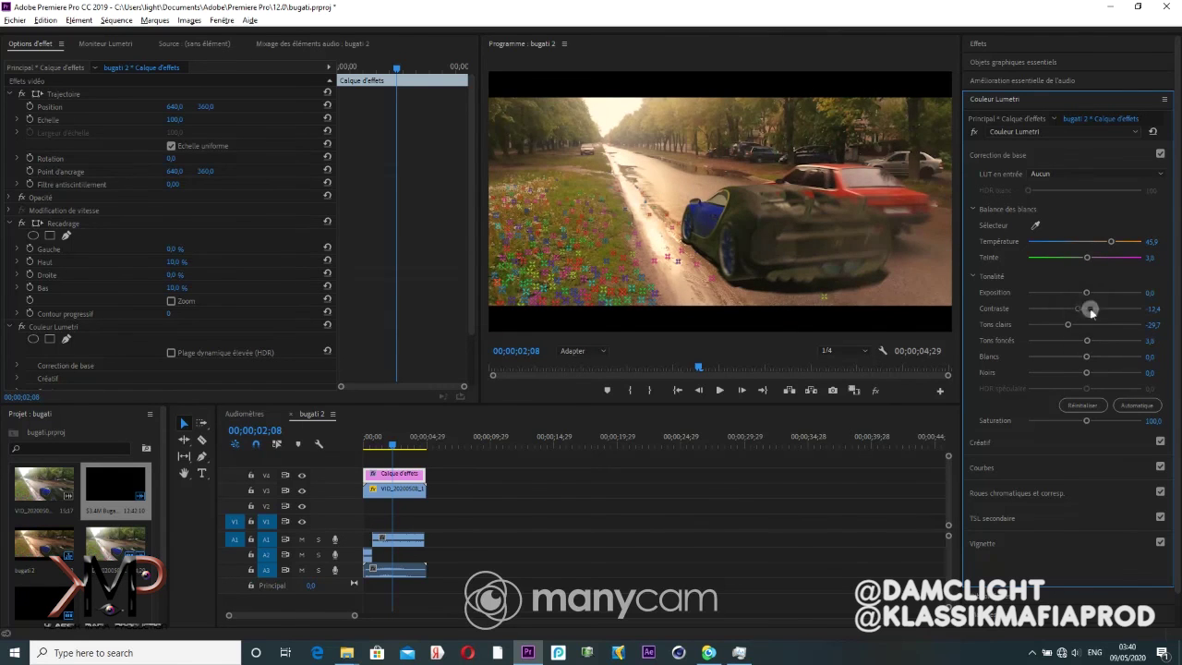
pyautogui.click(1065, 357)
# Step: Preview the graded sequence from the start and save the project
pyautogui.click(678, 392)
pyautogui.press('space')
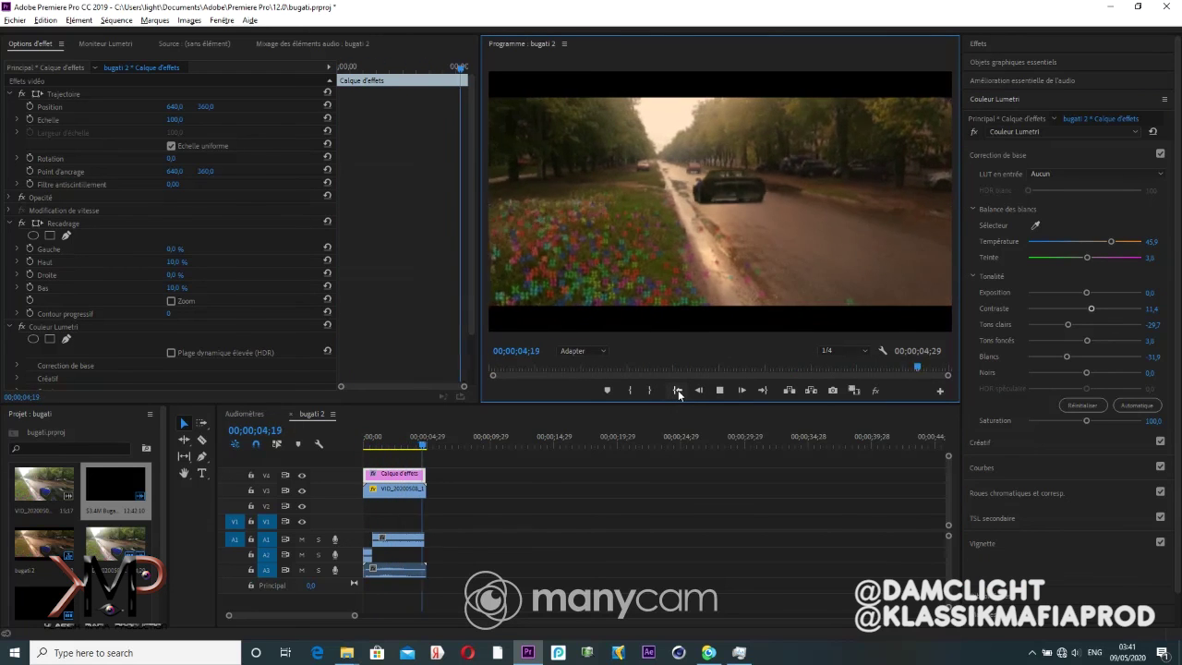
pyautogui.click(677, 391)
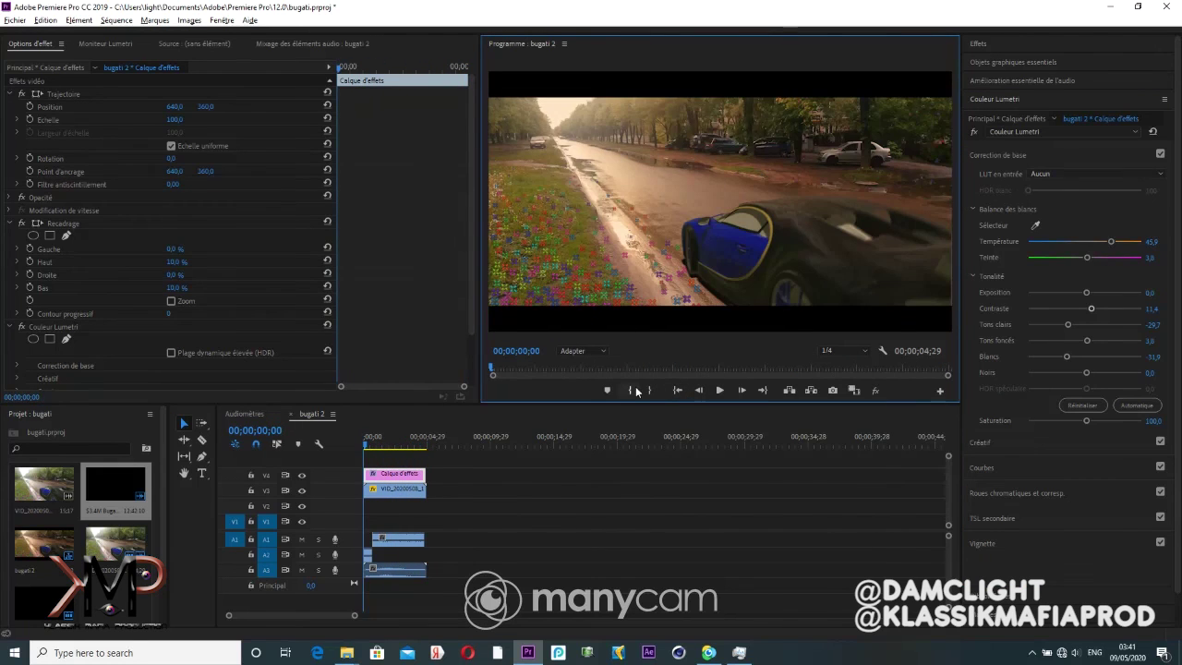
pyautogui.press('space')
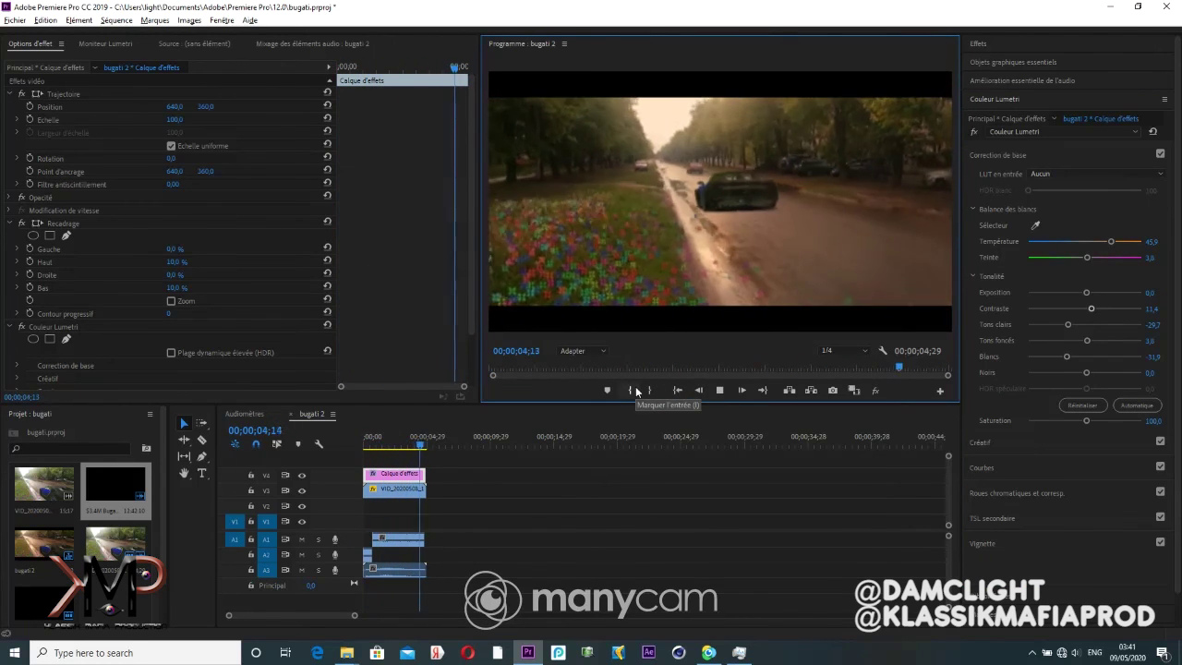
pyautogui.click(394, 568)
pyautogui.hotkey('ctrl', 's')
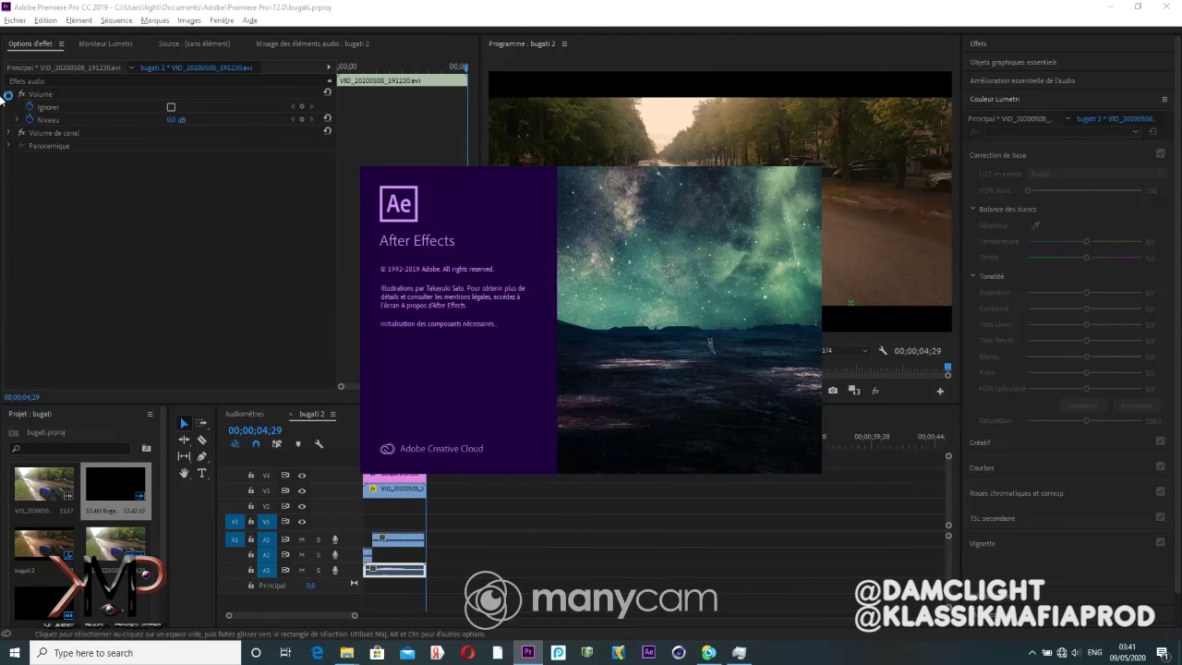
# Step: Push the adjustment layer's midtones colour wheel toward purple
pyautogui.press('Home')
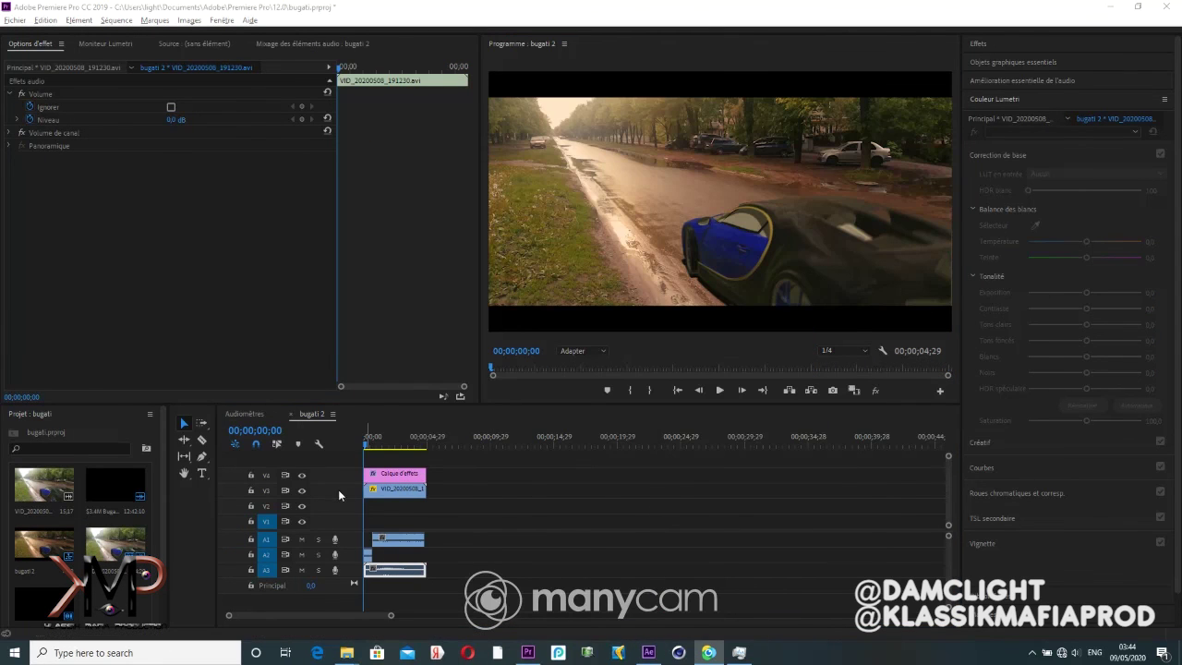
pyautogui.click(397, 474)
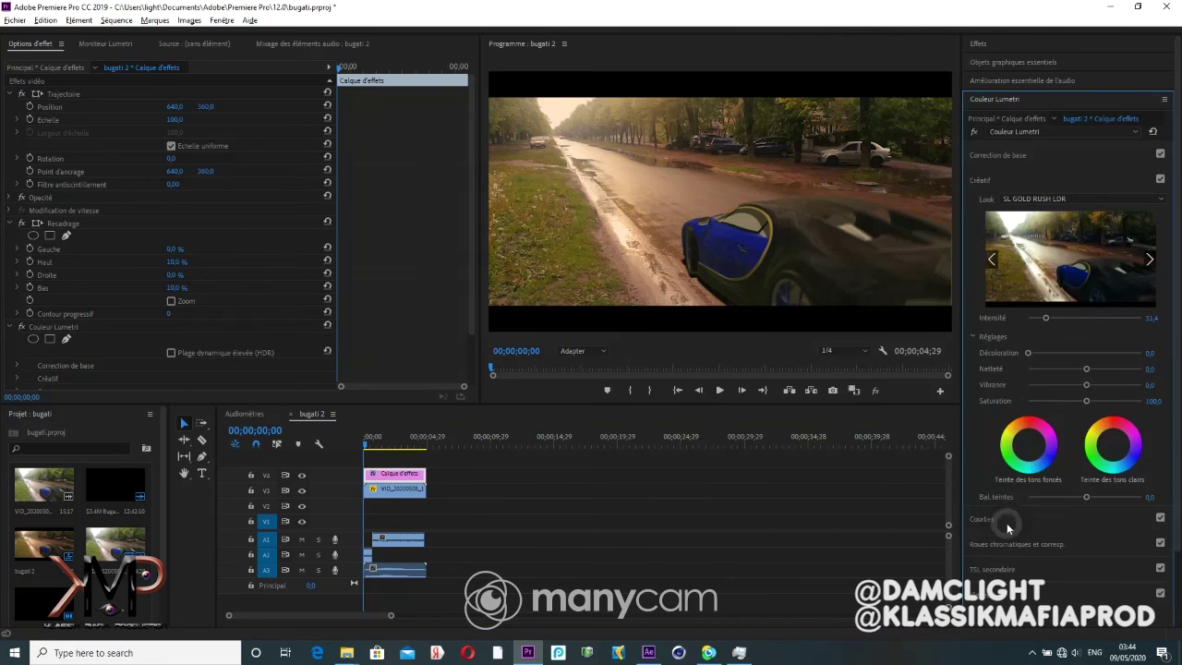
pyautogui.click(1006, 522)
pyautogui.click(995, 207)
pyautogui.click(1007, 231)
pyautogui.moveTo(1101, 348); pyautogui.dragTo(1080, 345)
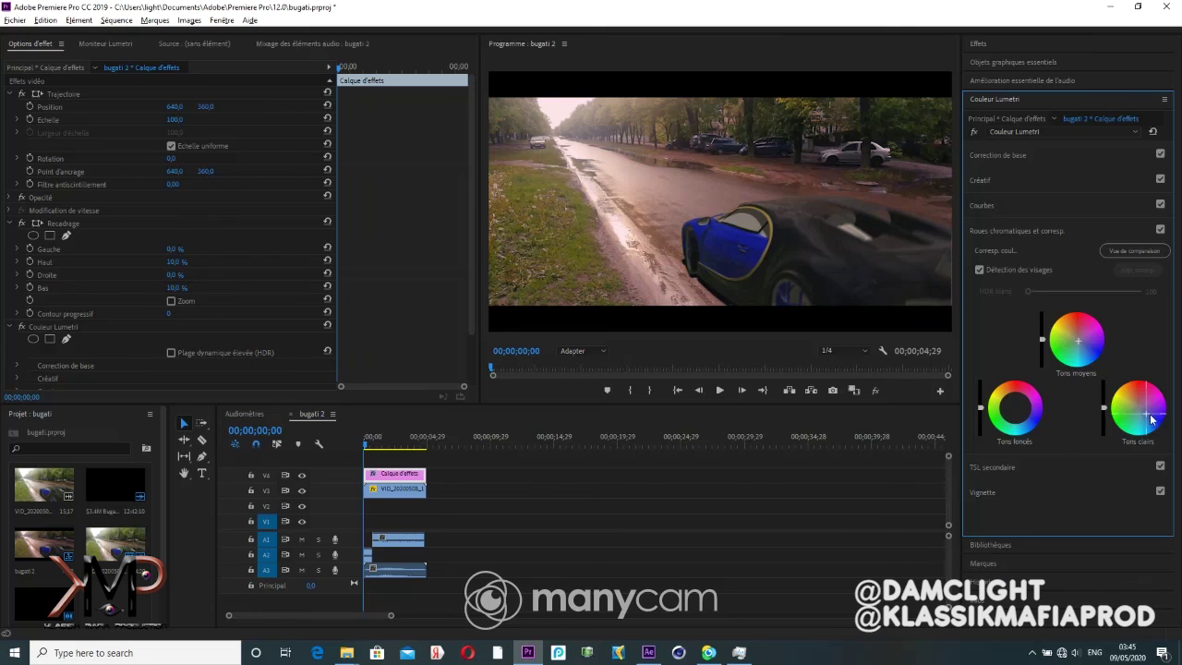
# Step: Nudge the shadows wheel toward blue, then play the graded composite full screen
pyautogui.moveTo(1015, 408); pyautogui.dragTo(1020, 421)
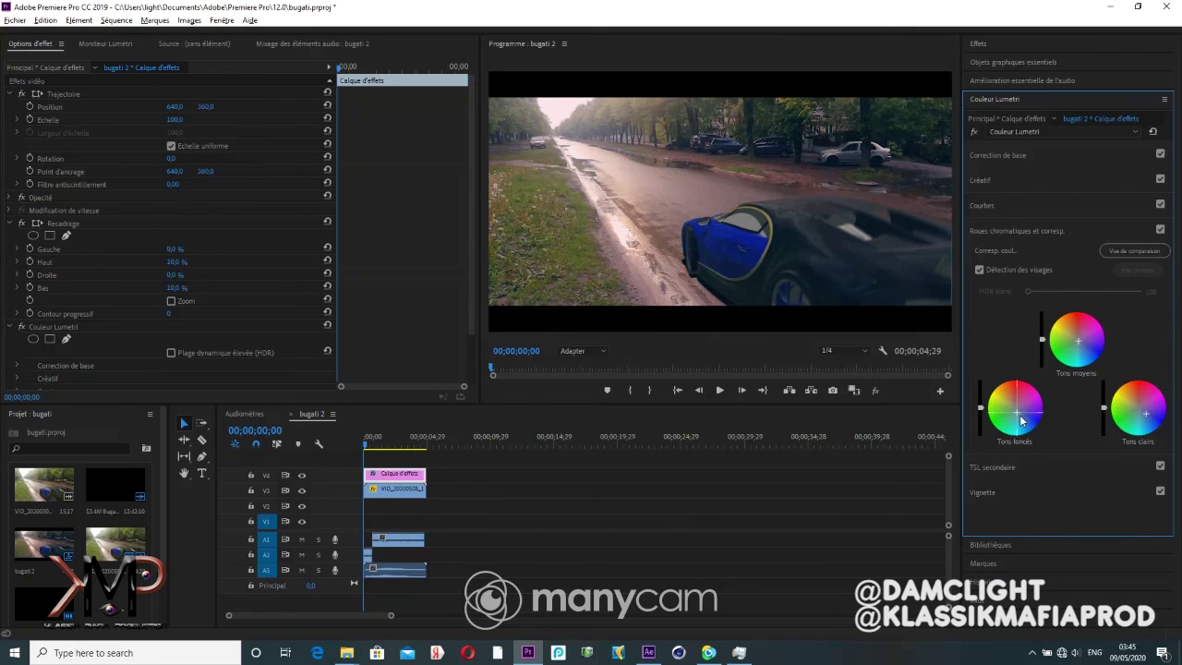
pyautogui.press('space')
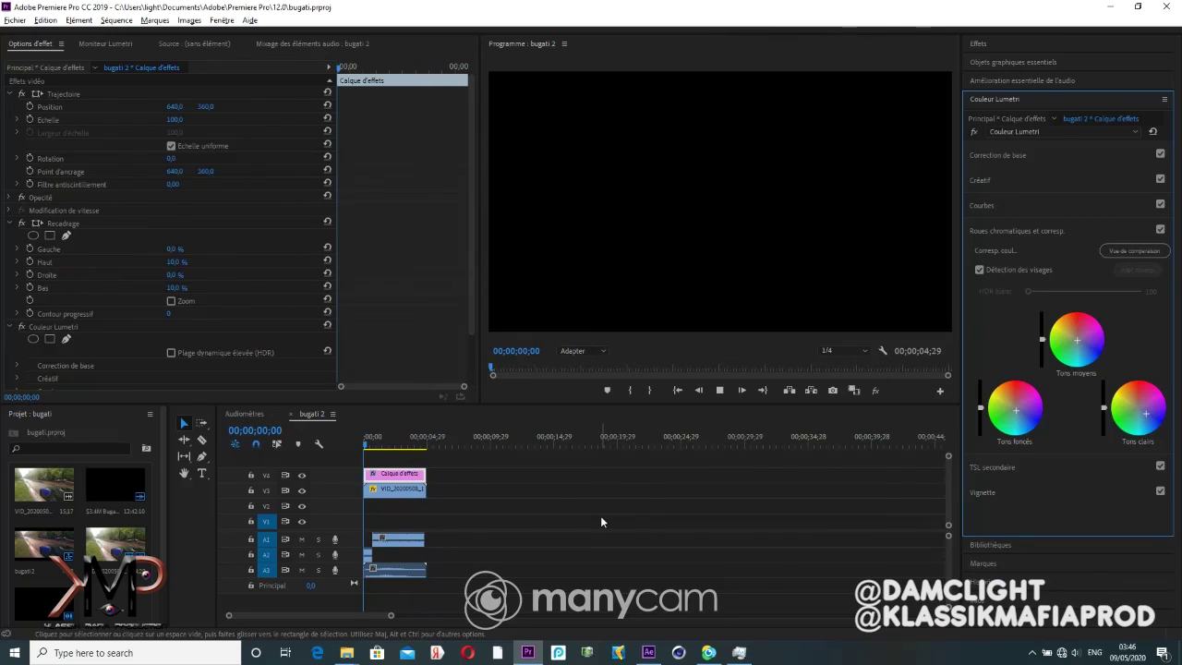
pyautogui.press('Return')
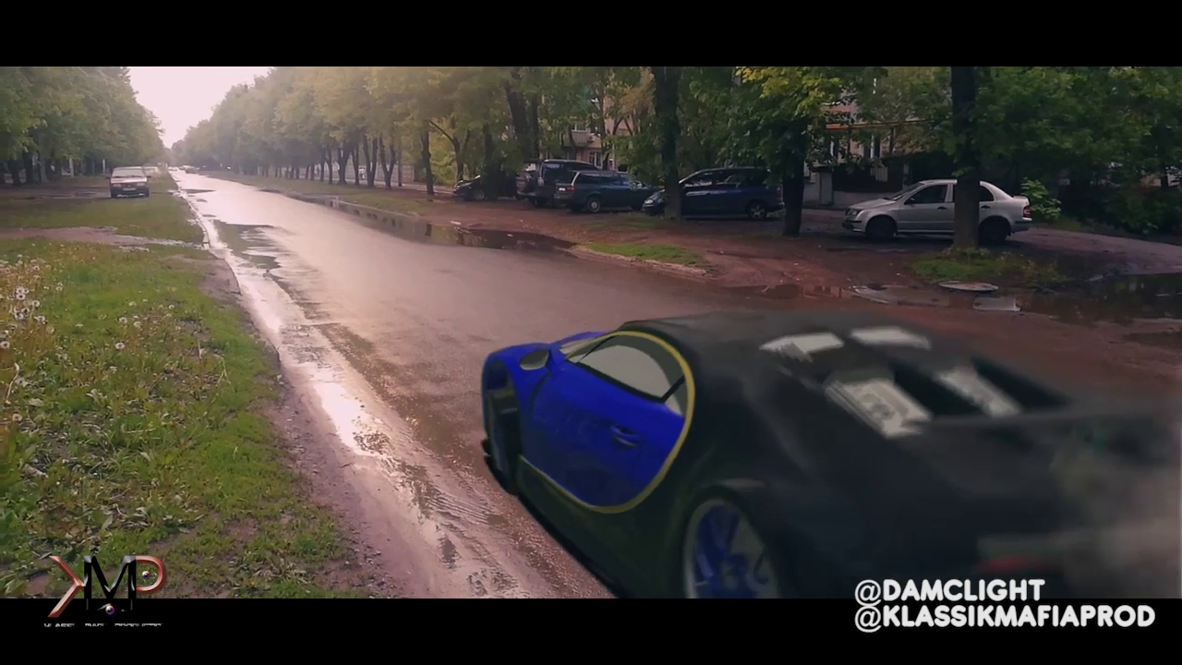